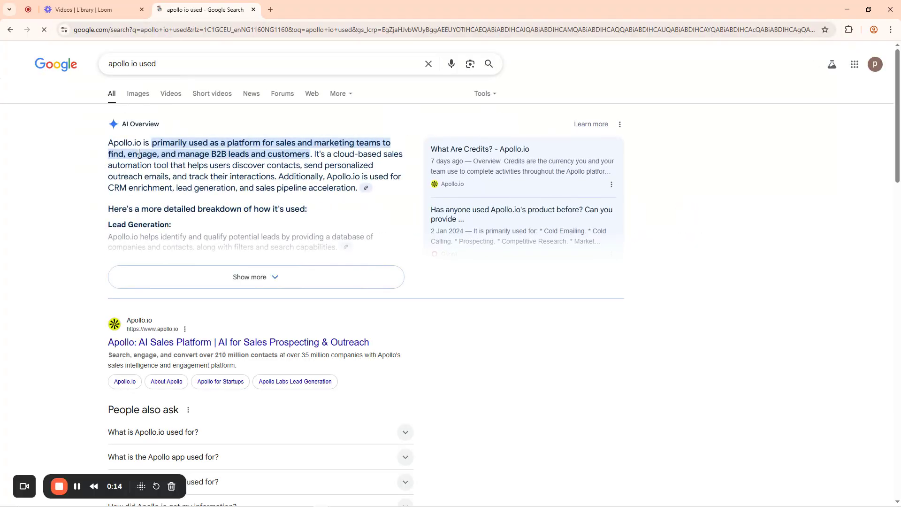
Highlight the opening lines of the 'apollo io used' AI Overview, then expand it with Show more
left_click_drag(108, 144, 181, 144)
left_click(223, 145)
left_click_drag(108, 154, 225, 153)
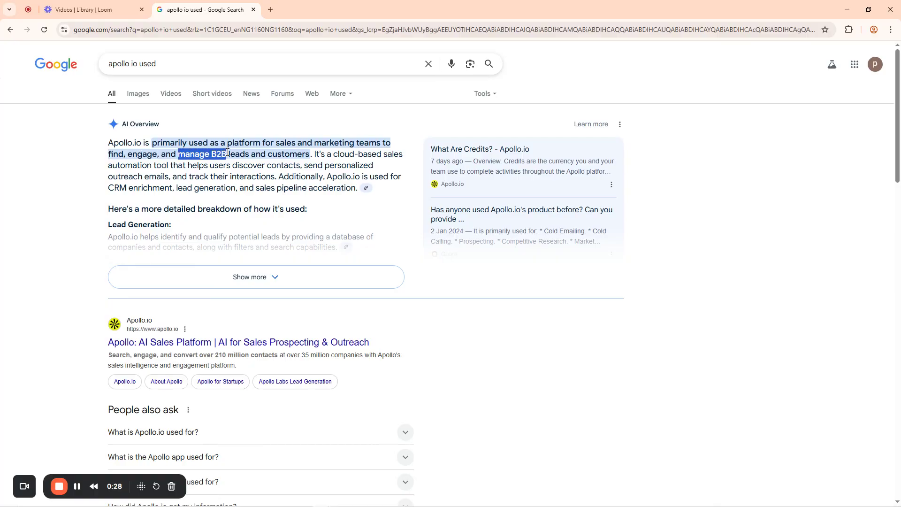
left_click(309, 153)
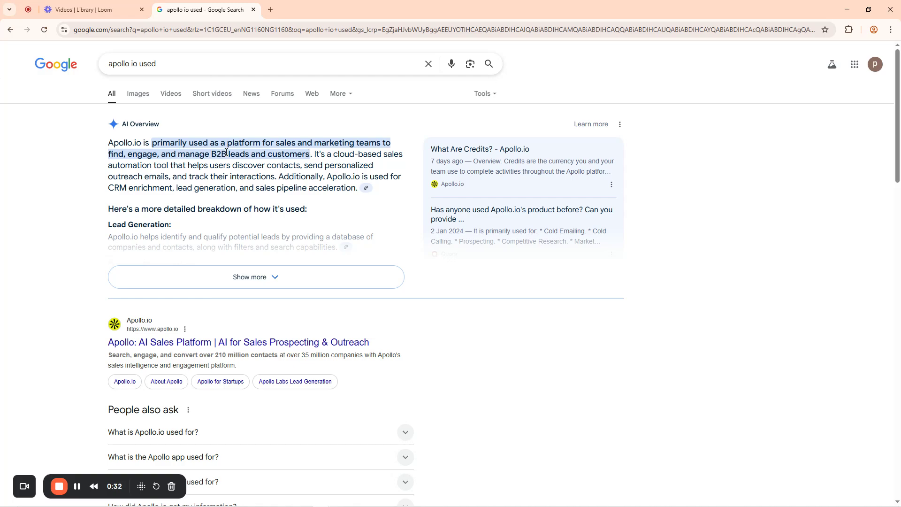
left_click_drag(226, 153, 214, 153)
left_click(242, 274)
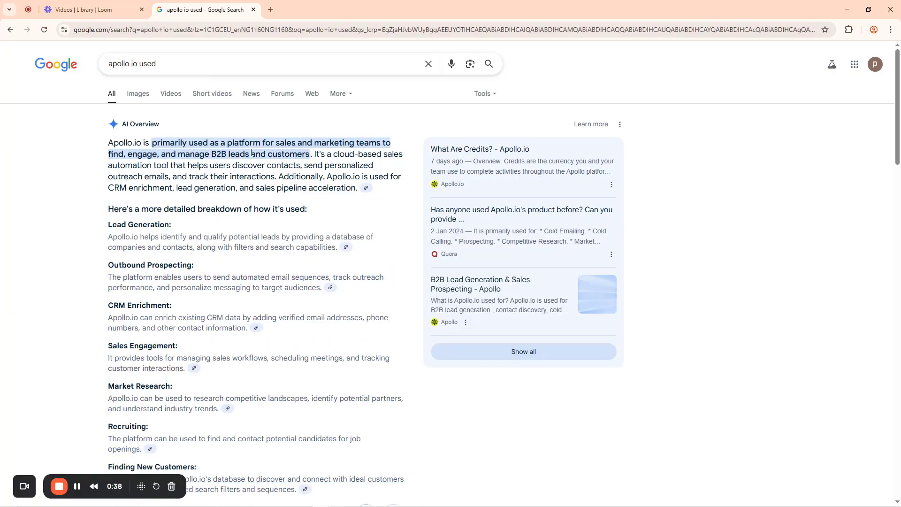
Highlight the phrases about managing B2B leads, the sales automation tool and tracking interactions
left_click_drag(251, 152, 210, 142)
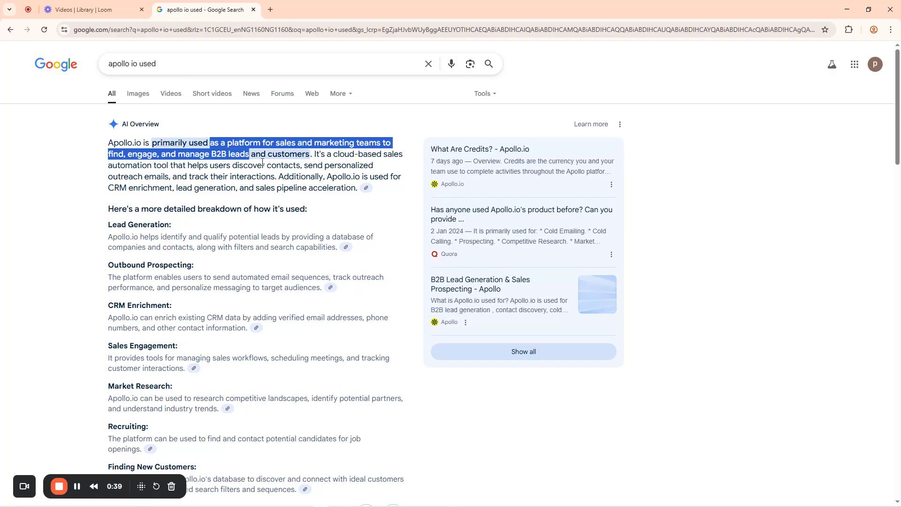
left_click(308, 155)
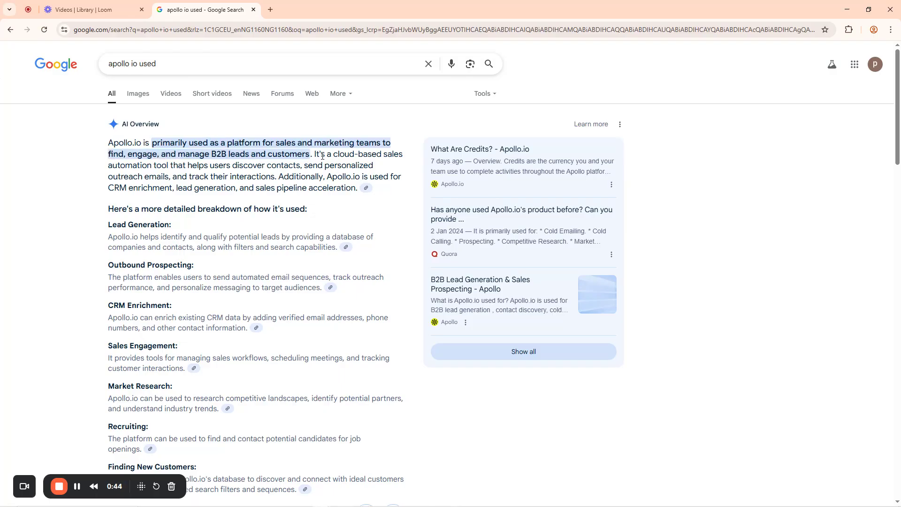
left_click_drag(316, 154, 171, 179)
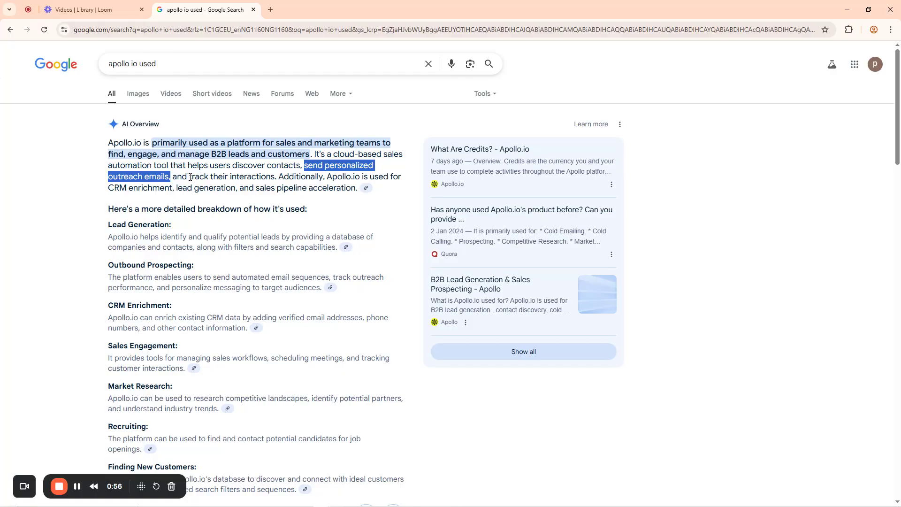
left_click_drag(188, 177, 275, 177)
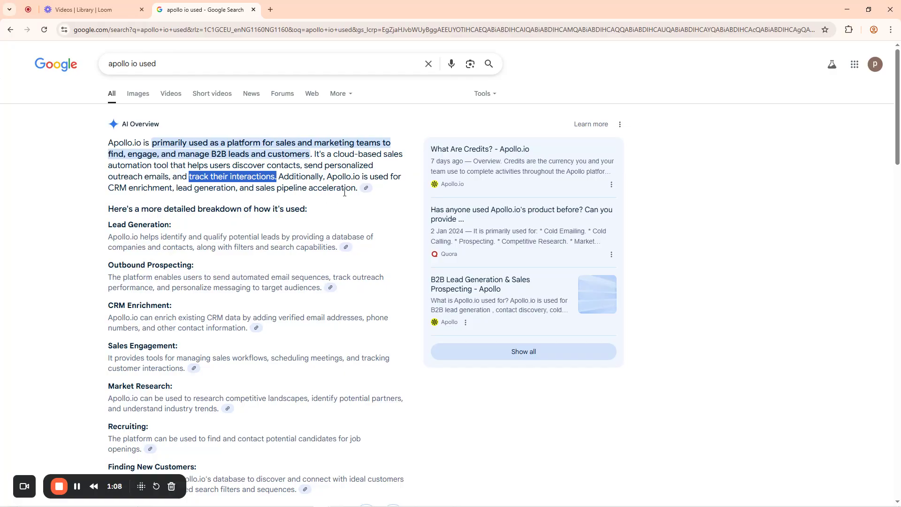
left_click(139, 167)
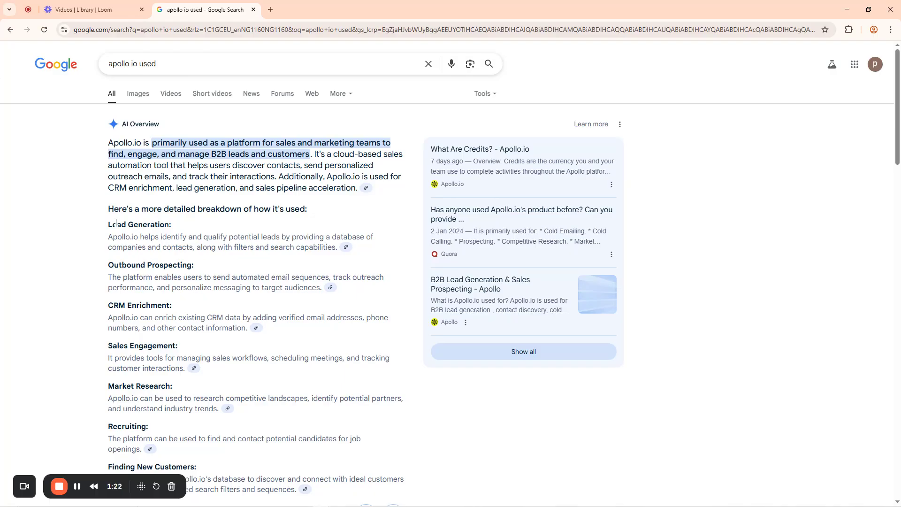
Highlight the Lead Generation, Outbound Prospecting, Sales Engagement, Market Research and Finding New Customers headings
left_click_drag(108, 228, 197, 228)
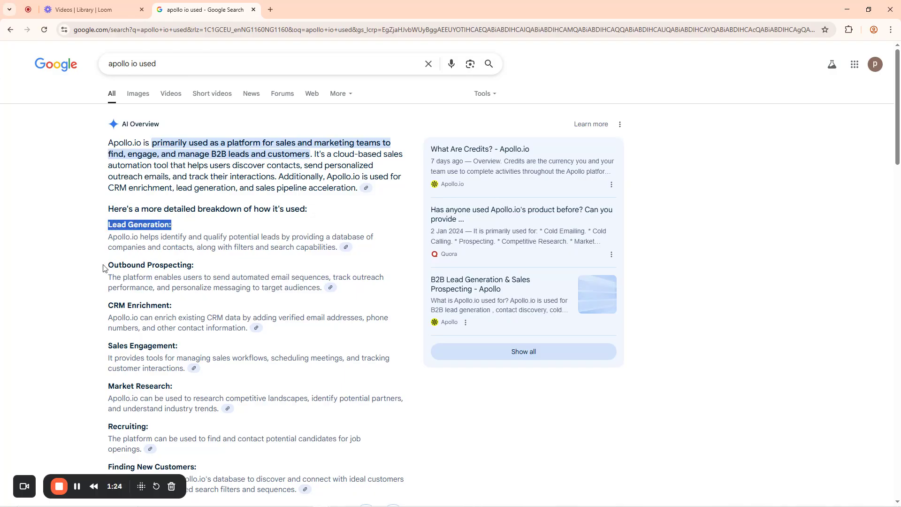
left_click_drag(106, 266, 203, 267)
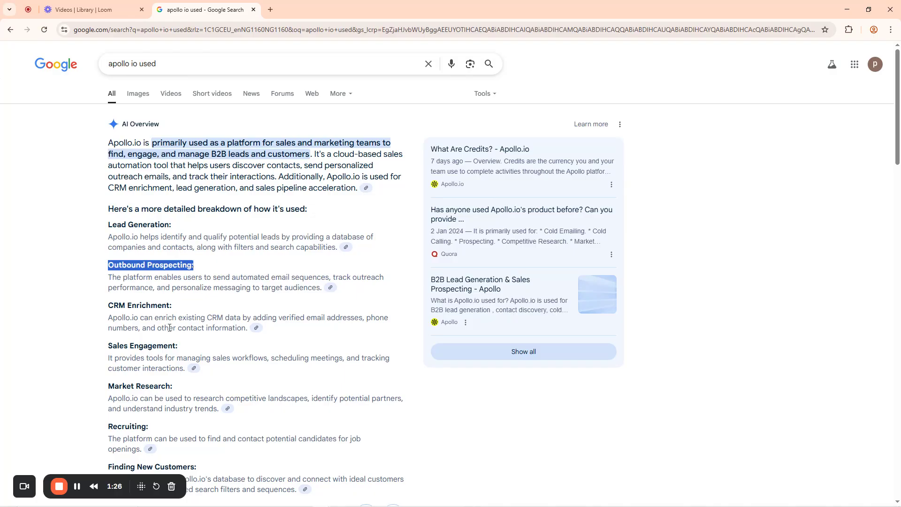
left_click_drag(108, 306, 188, 310)
scroll(108, 238, "down", 3)
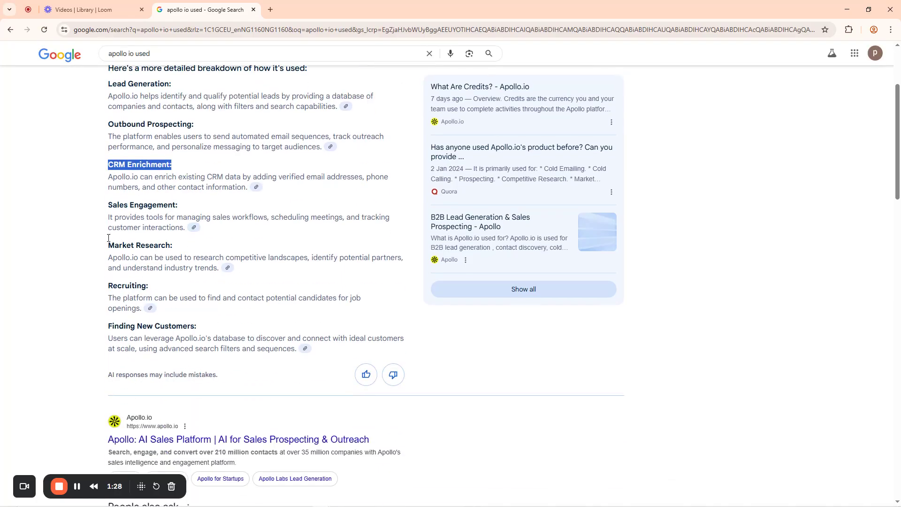
left_click_drag(108, 205, 187, 207)
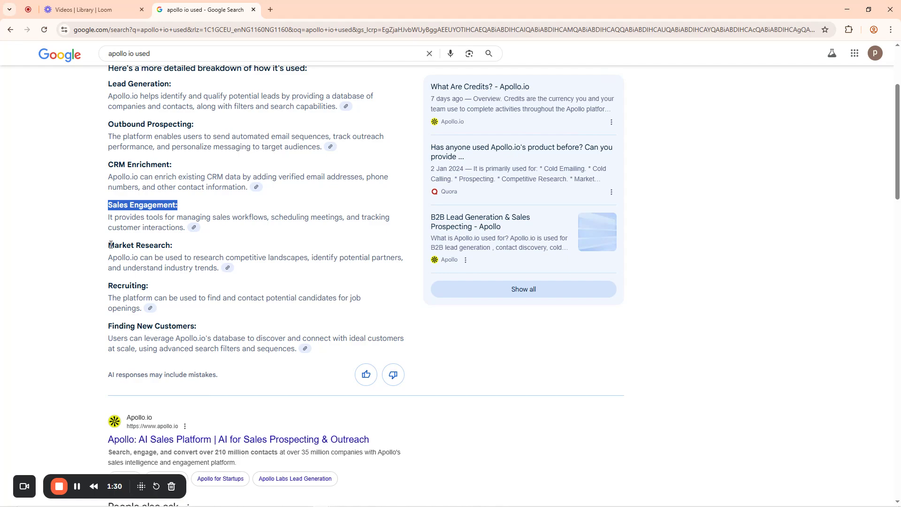
left_click_drag(108, 246, 182, 247)
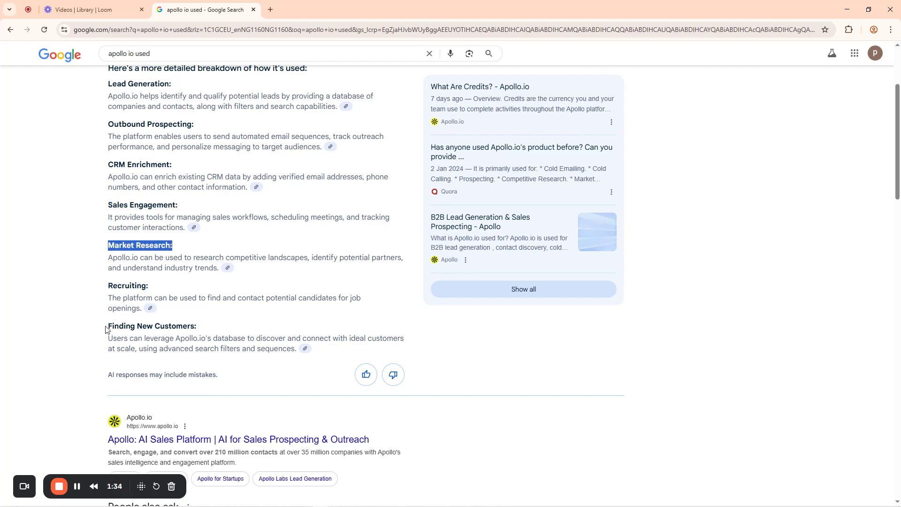
left_click_drag(108, 327, 206, 329)
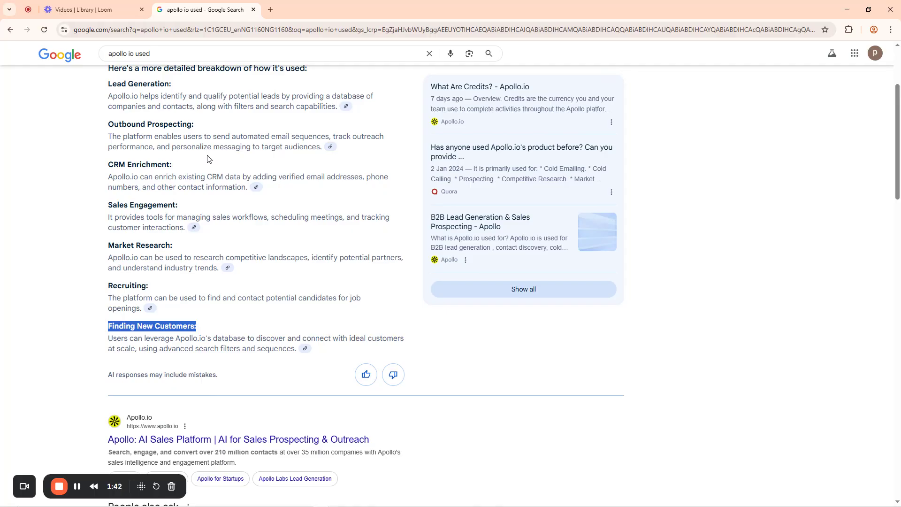
scroll(208, 158, "up", 3)
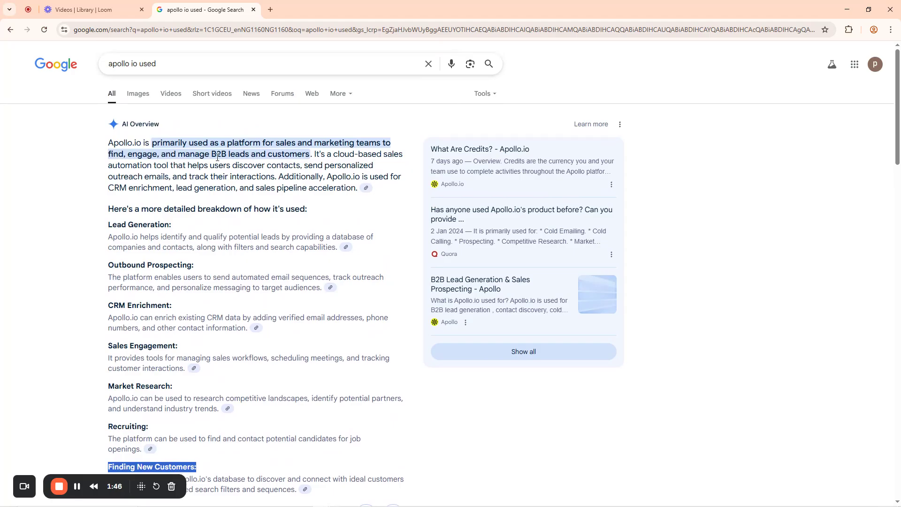
scroll(207, 210, "down", 2)
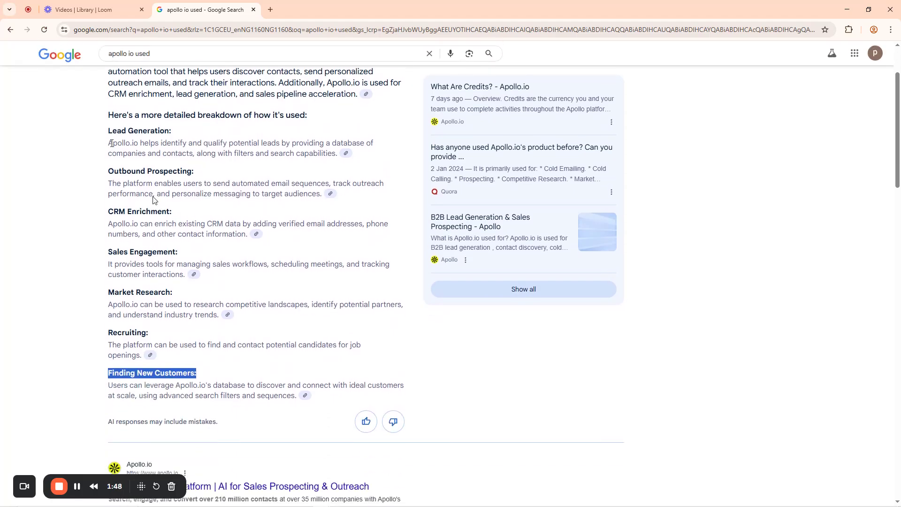
Re-highlight the Lead Generation, CRM Enrichment, Sales Engagement and Recruiting headings
left_click_drag(108, 134, 174, 133)
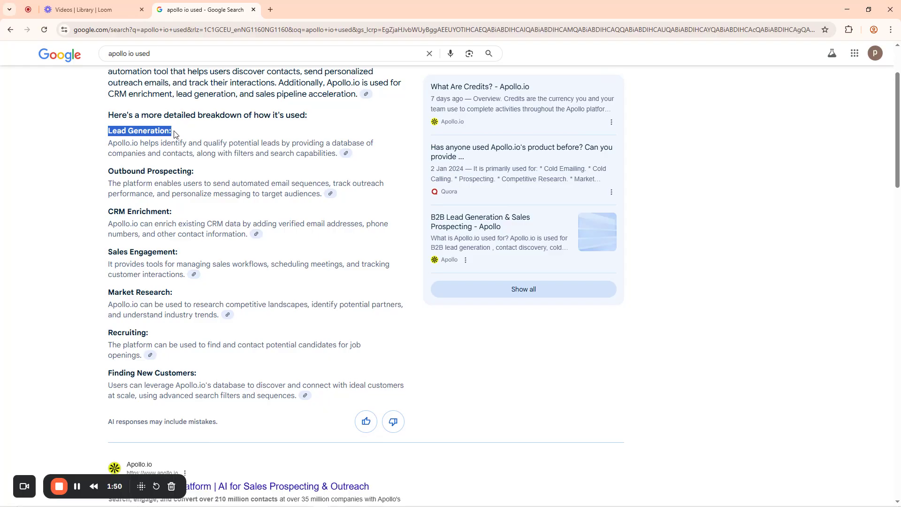
left_click(130, 128)
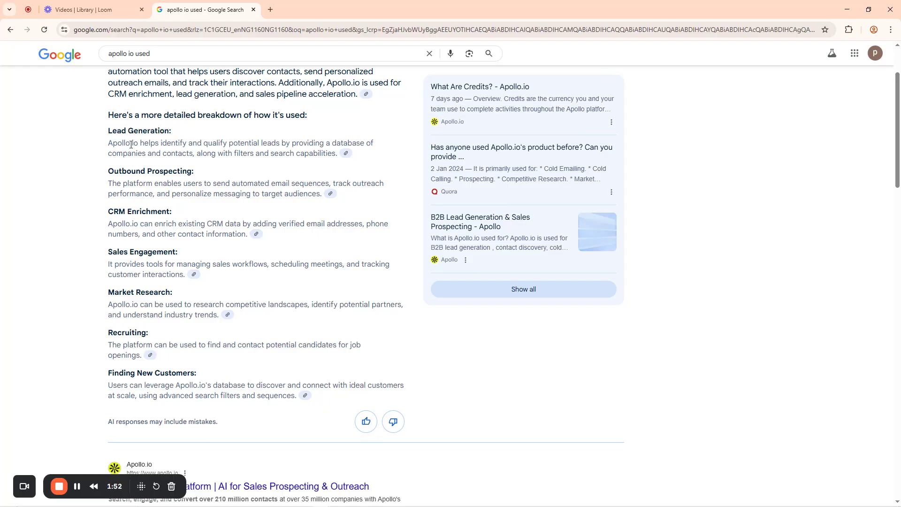
left_click_drag(109, 210, 199, 212)
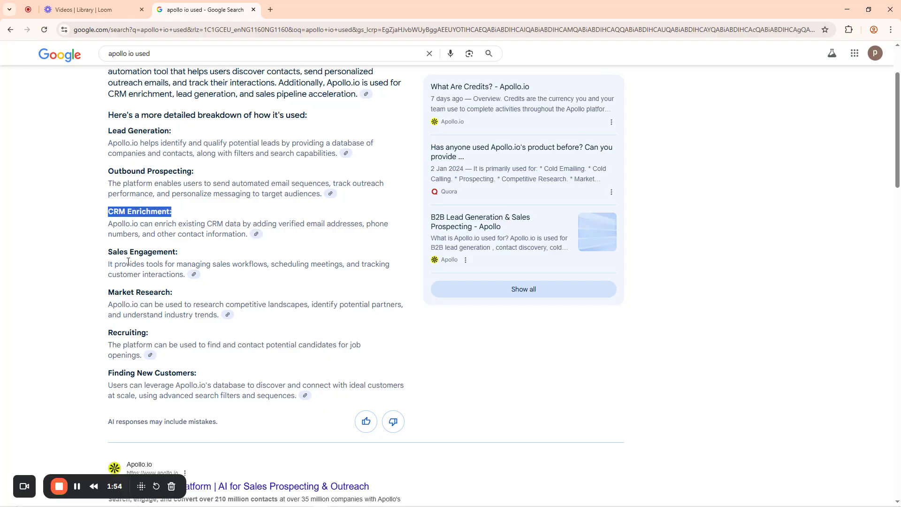
left_click_drag(107, 253, 199, 257)
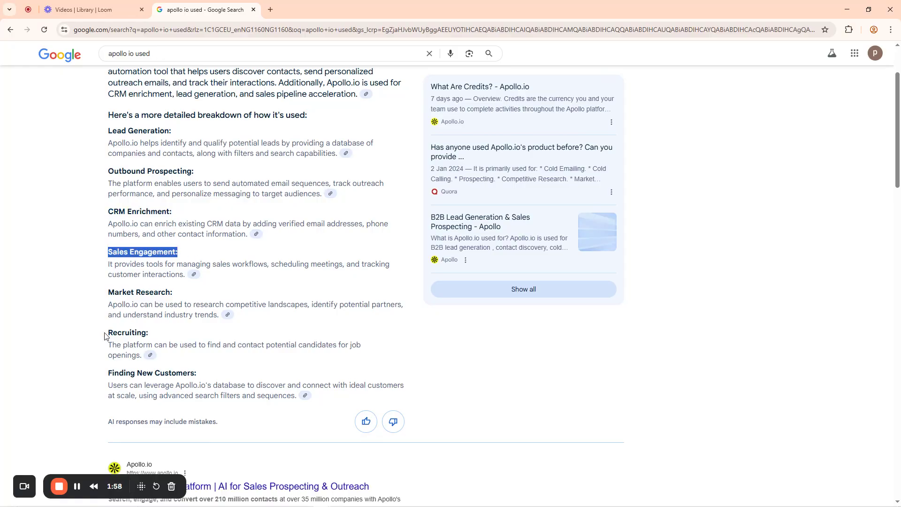
left_click_drag(105, 336, 191, 335)
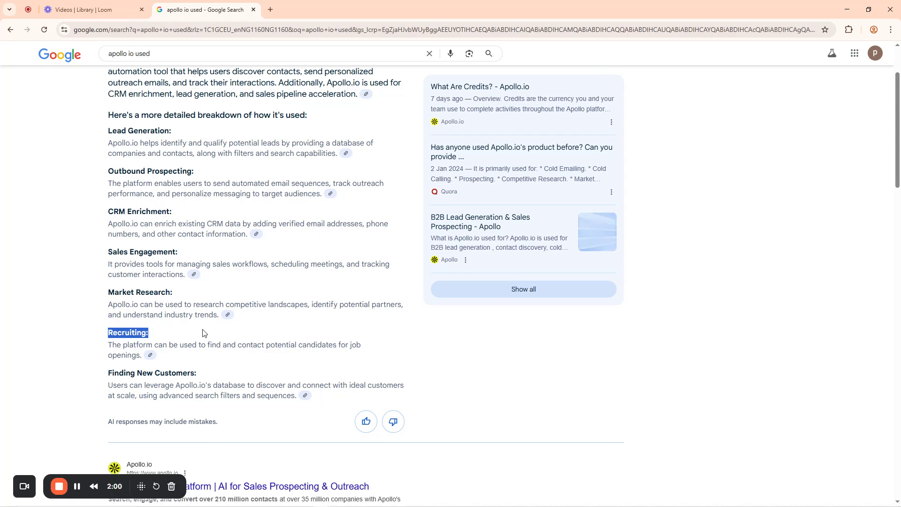
left_click_drag(122, 131, 179, 135)
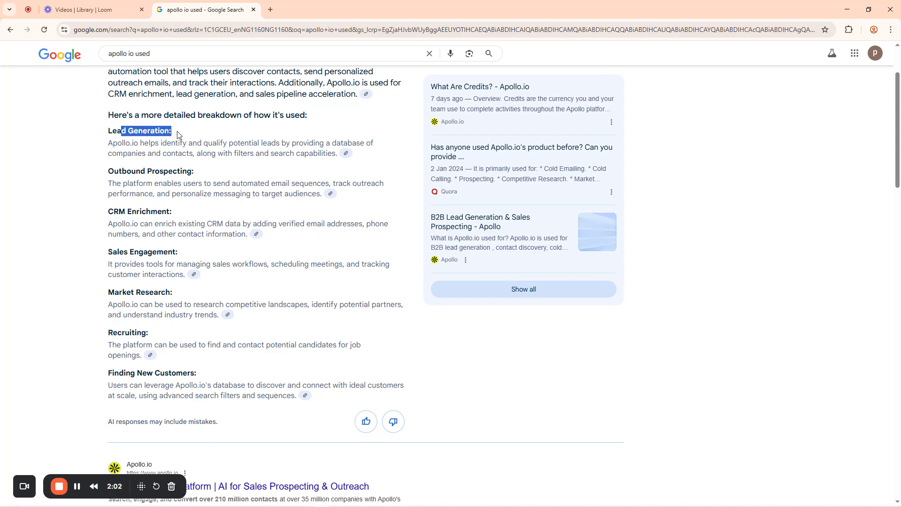
left_click_drag(106, 211, 209, 217)
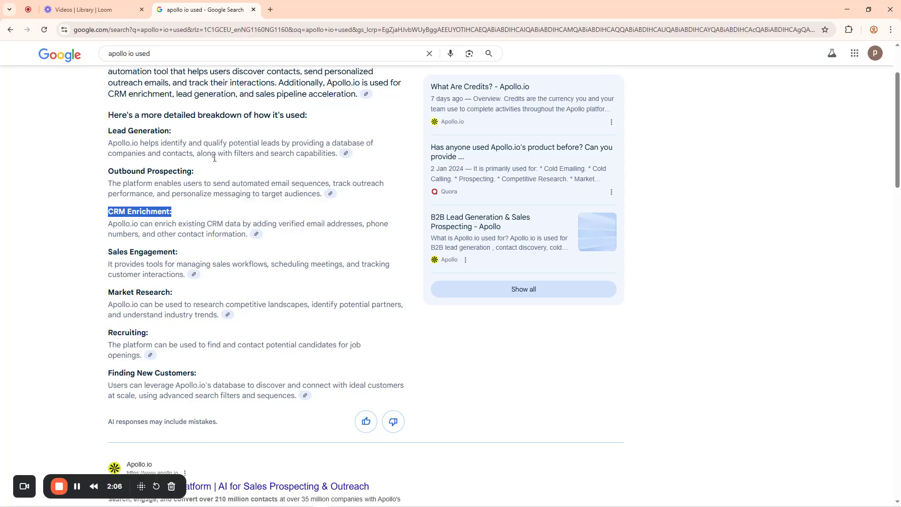
Load apollo.io in a new browser tab
left_click(271, 8)
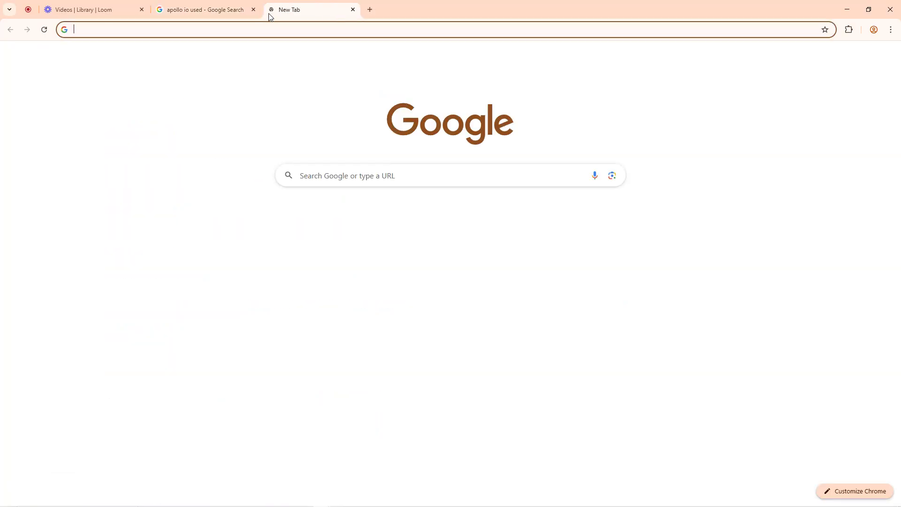
left_click(255, 31)
type("ap")
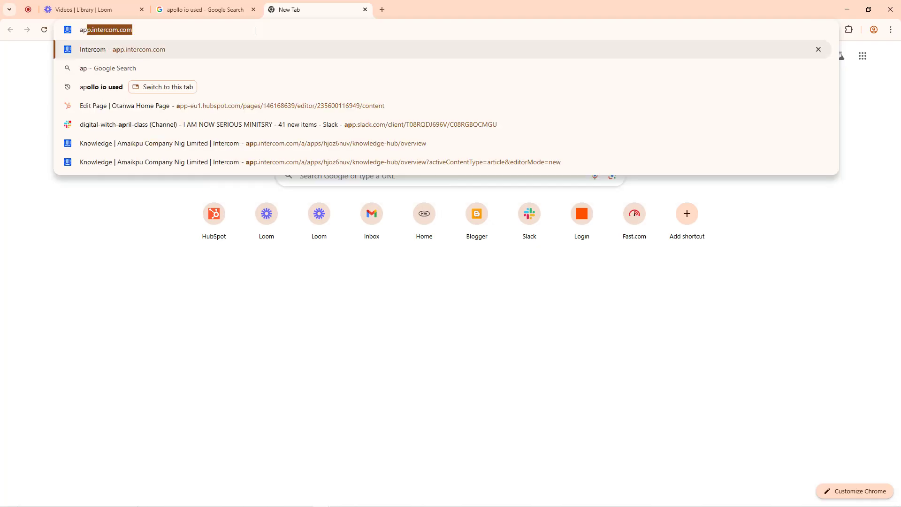
type("ollo.io")
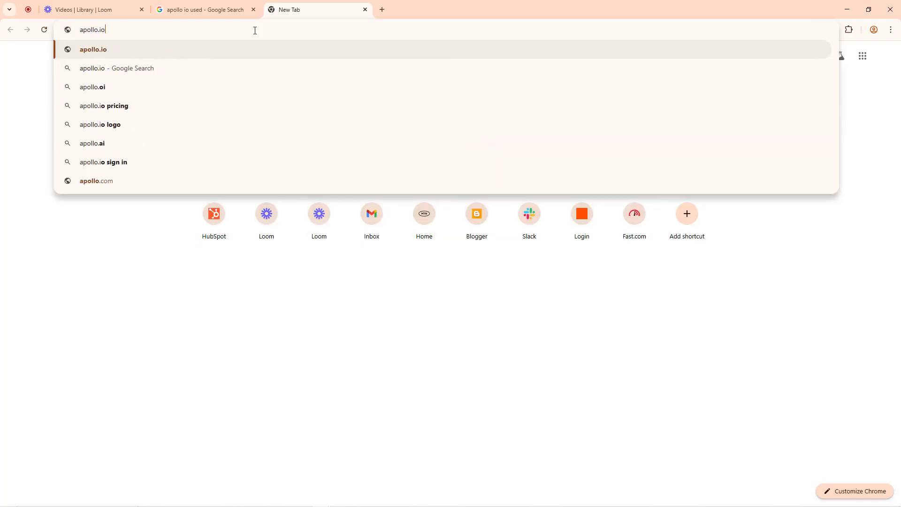
key("Return")
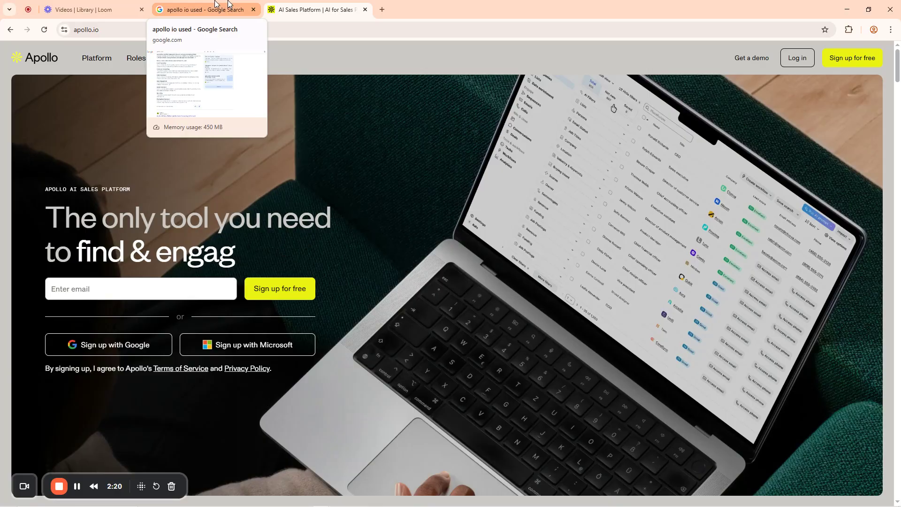
Go back to the Apollo homepage tab and select its apollo.io address for copying
left_click(215, 5)
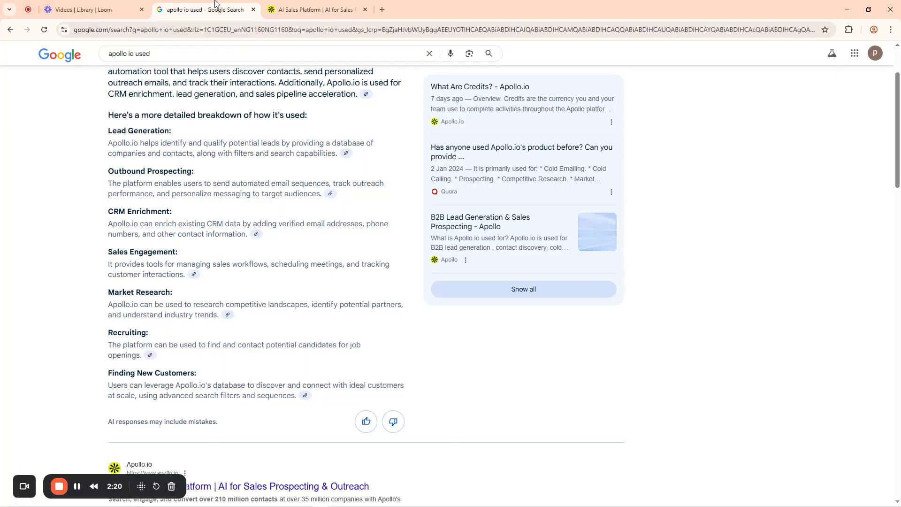
left_click(91, 6)
left_click(315, 10)
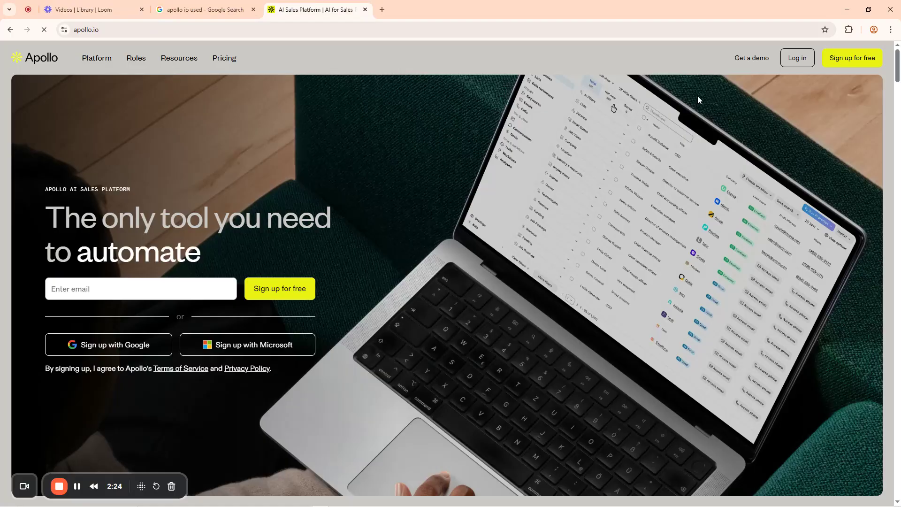
left_click(103, 28)
key("ctrl+c")
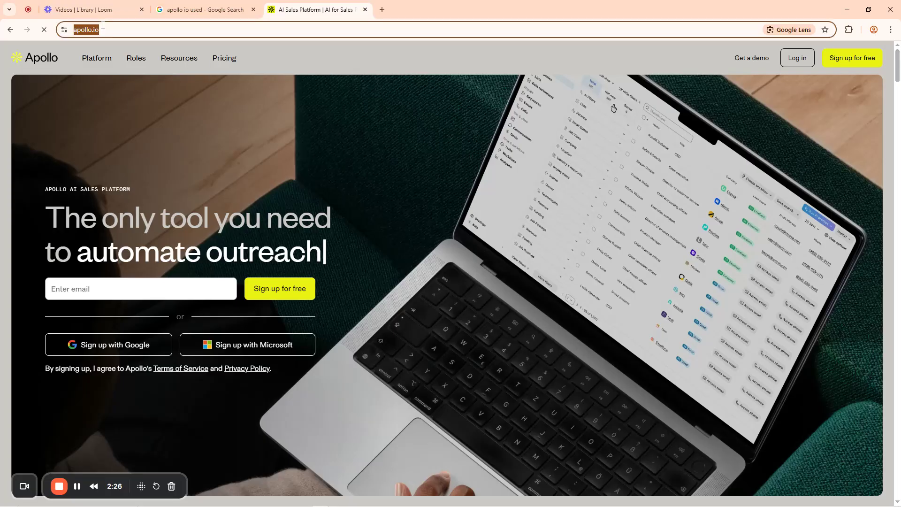
mouse_move(284, 491)
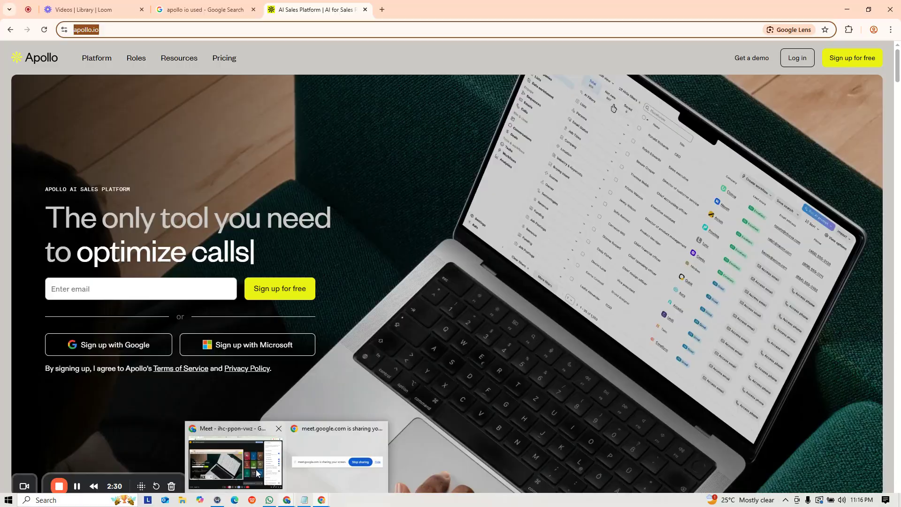
Paste the copied Apollo link into the Google Meet in-call chat and send it
left_click(257, 473)
left_click(837, 488)
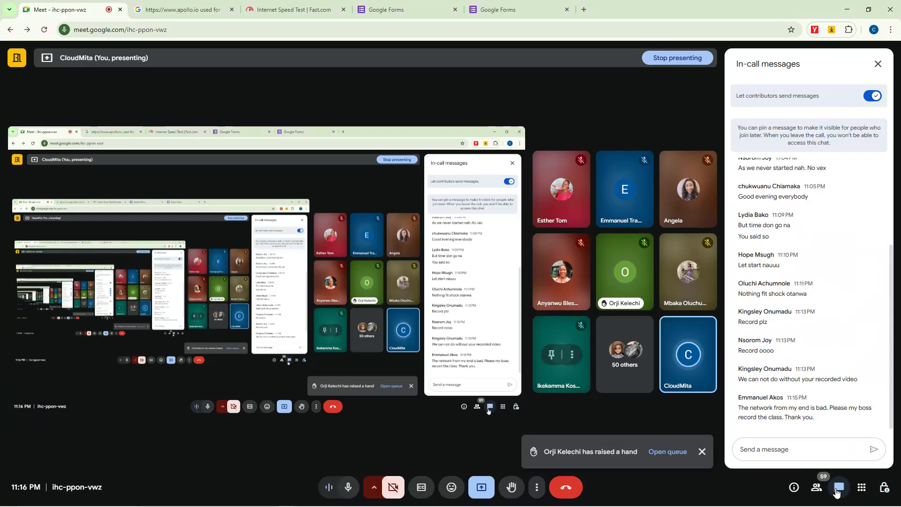
left_click(770, 449)
key("ctrl+v")
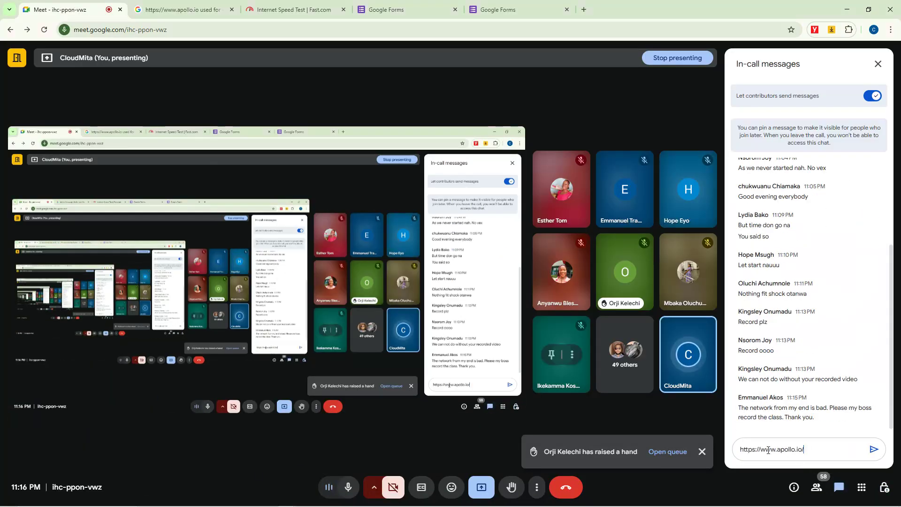
key("Return")
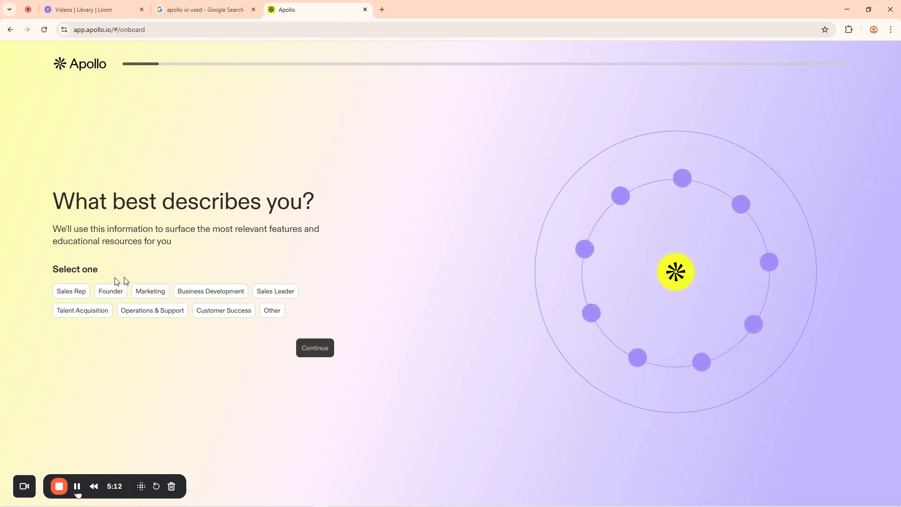
Pick Founder as your role and 'Find and get in touch with leads' as your goal
left_click(112, 292)
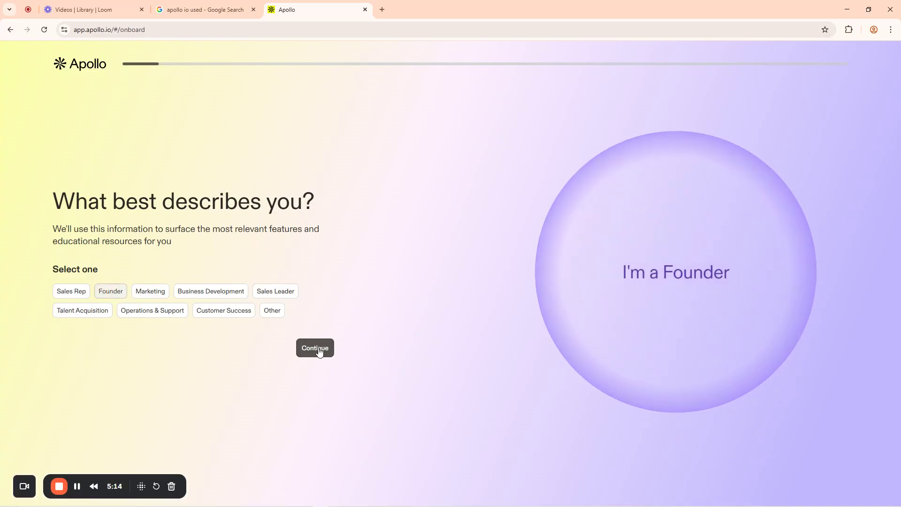
left_click(319, 349)
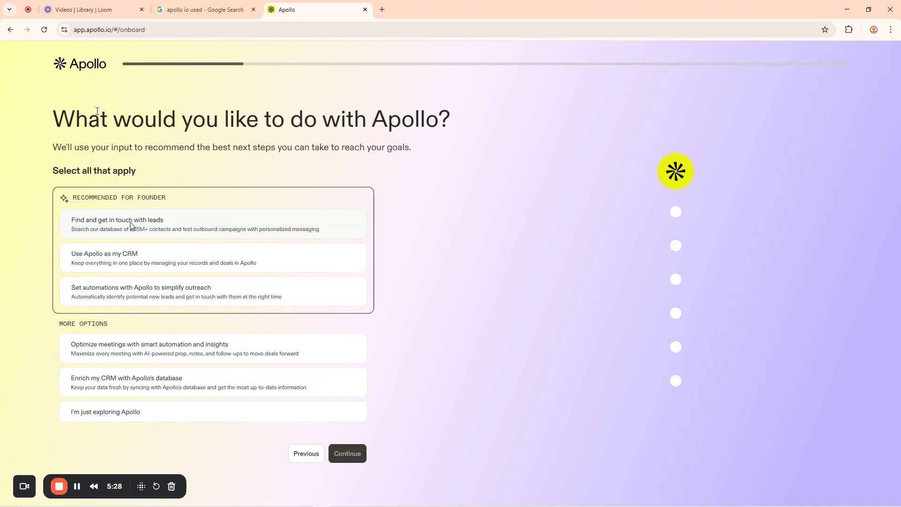
left_click(142, 225)
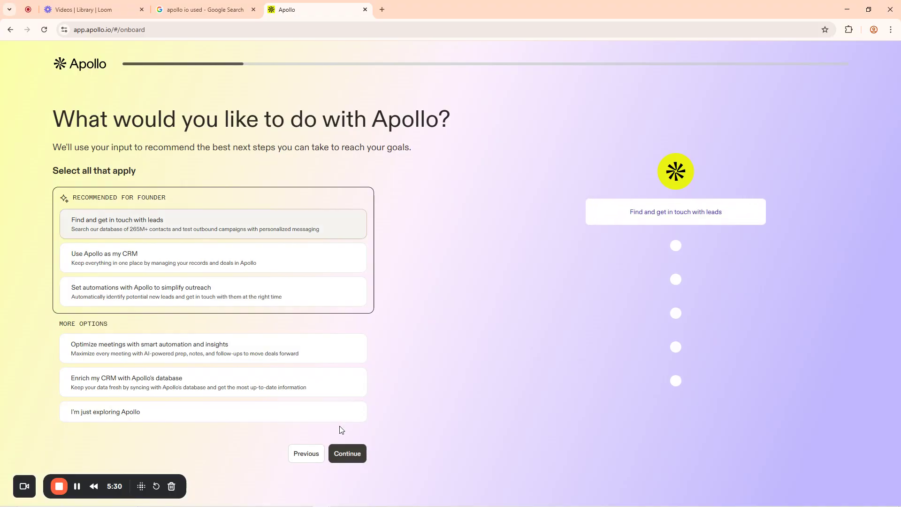
left_click(355, 453)
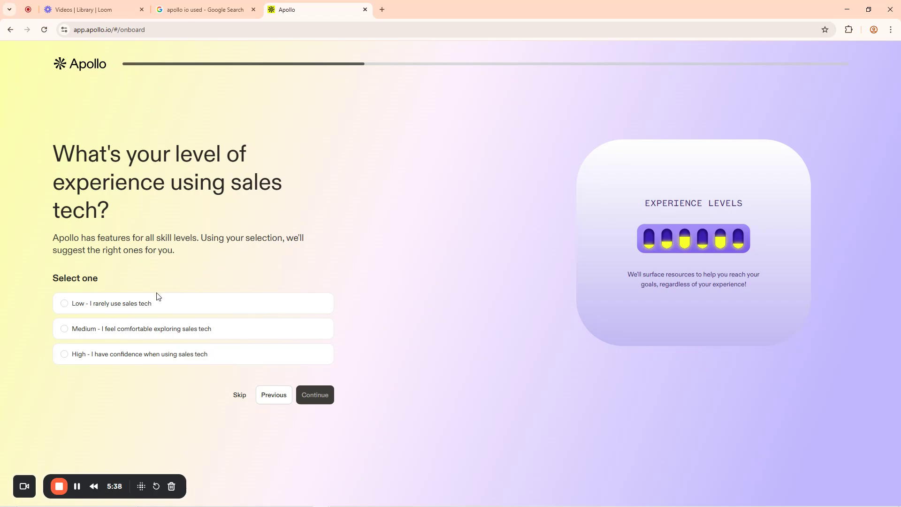
Choose 'Low - I rarely use sales tech' as your experience level and continue
left_click(66, 305)
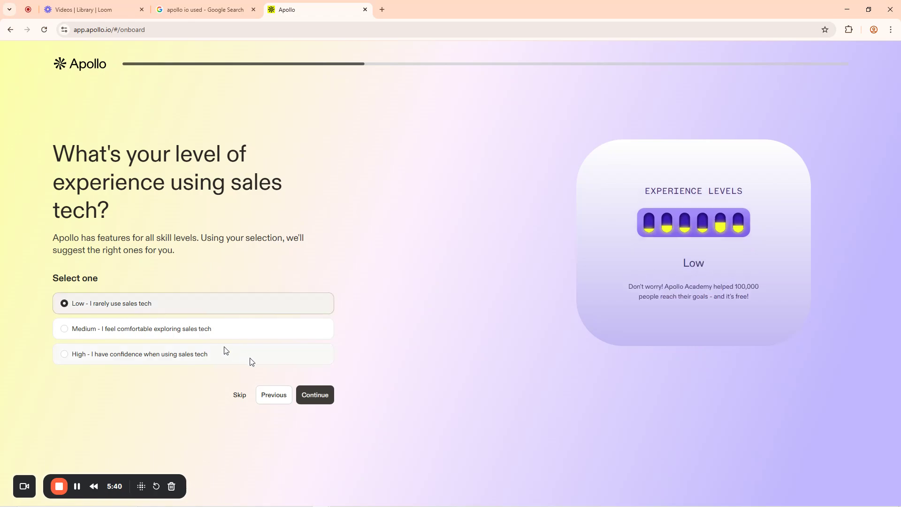
left_click(321, 399)
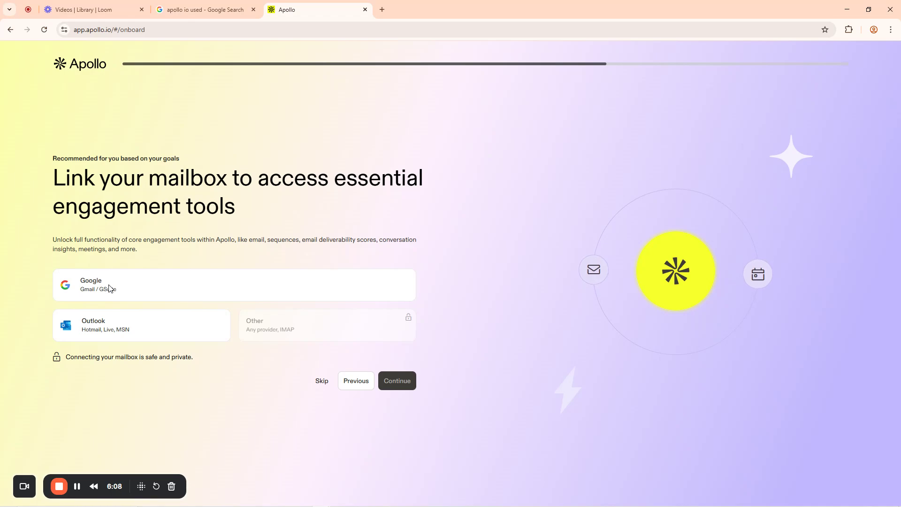
Select Google as the mailbox provider, accept Apollo's terms and continue to Google sign-in
left_click(126, 291)
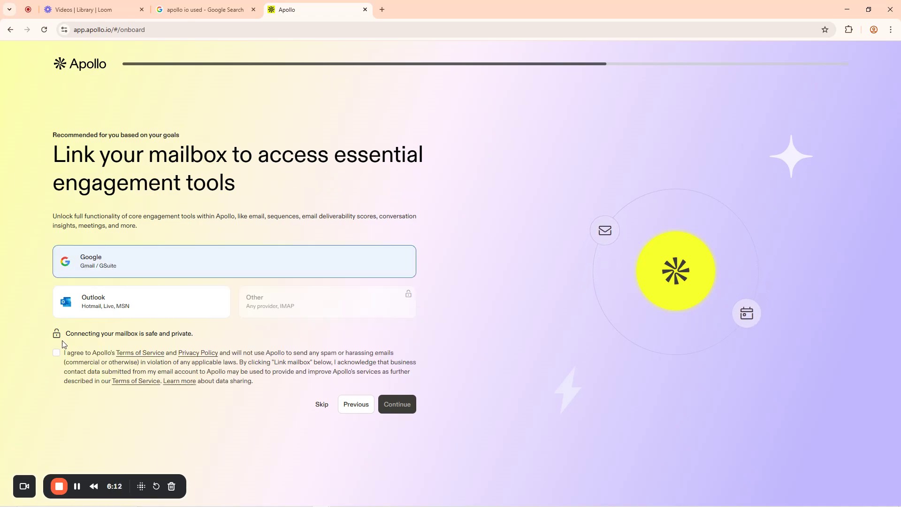
left_click(56, 353)
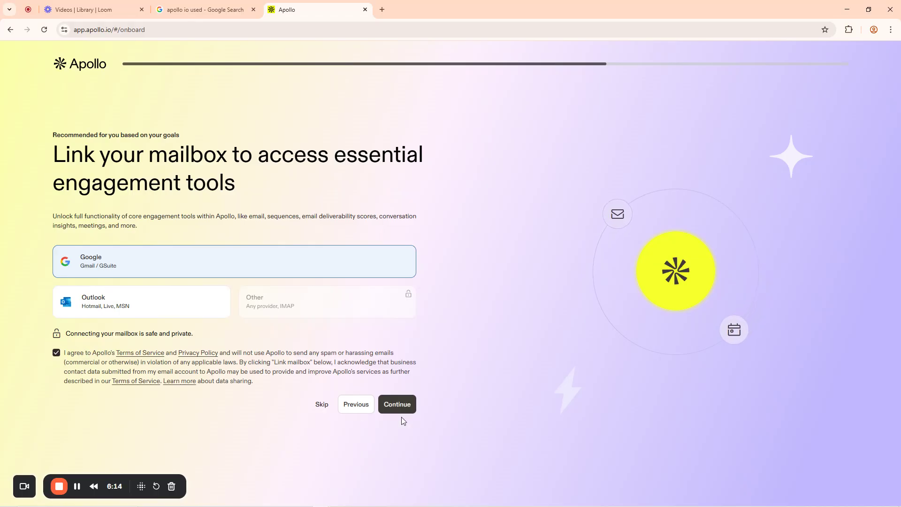
left_click(395, 403)
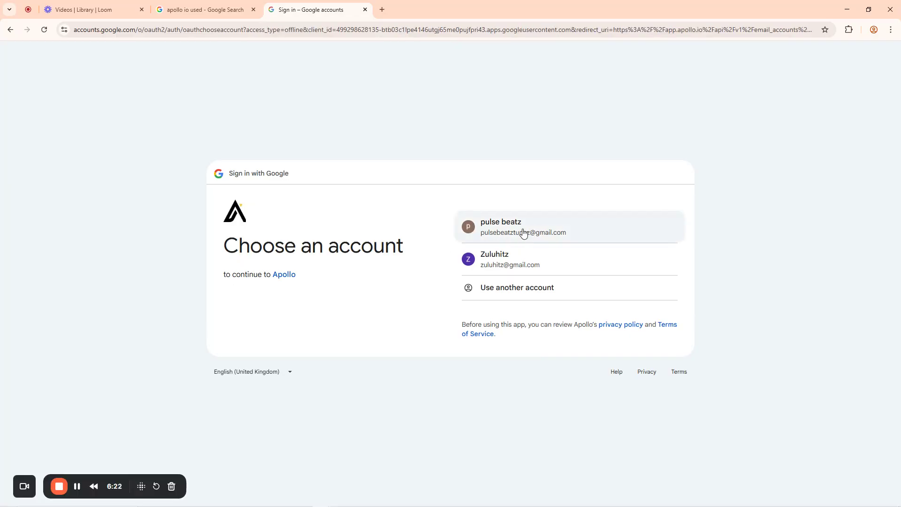
Sign in with the first listed Google account and grant Apollo Gmail, Calendar and directory access
left_click(523, 232)
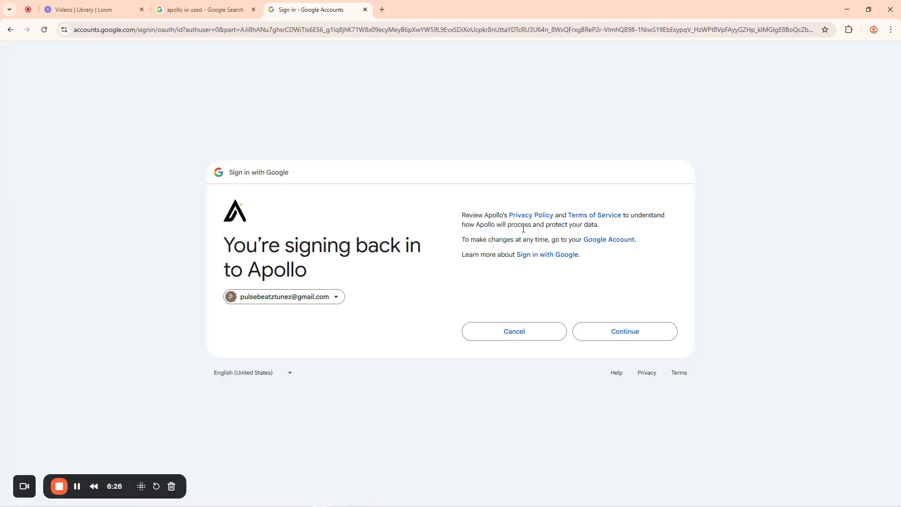
left_click(618, 333)
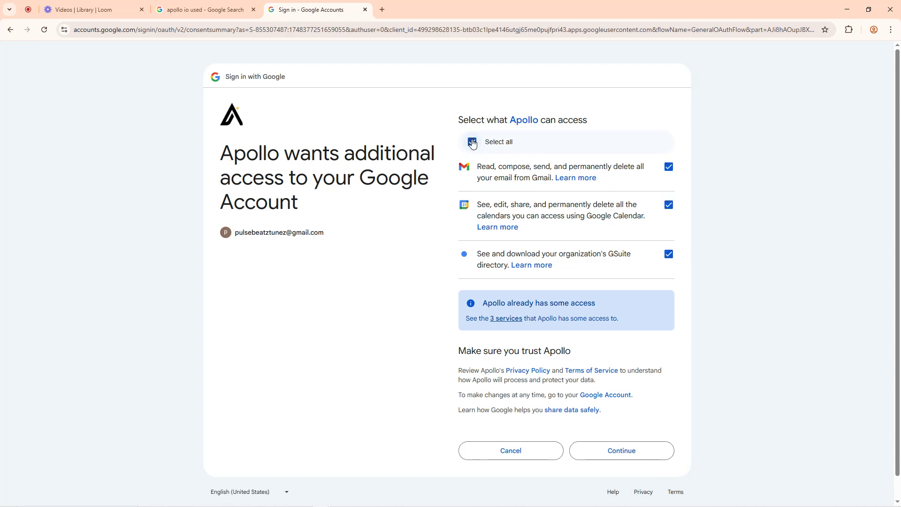
left_click(622, 451)
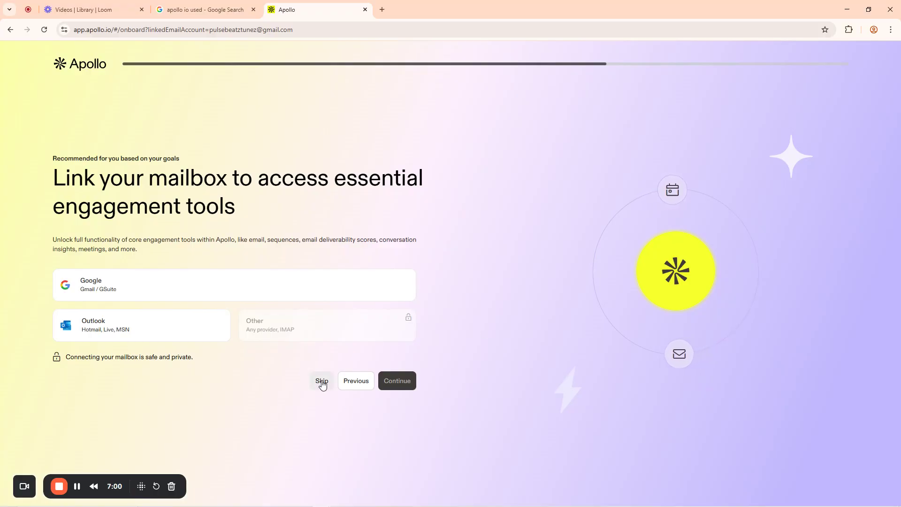
Skip linking a mailbox on the Link your mailbox page
left_click(322, 383)
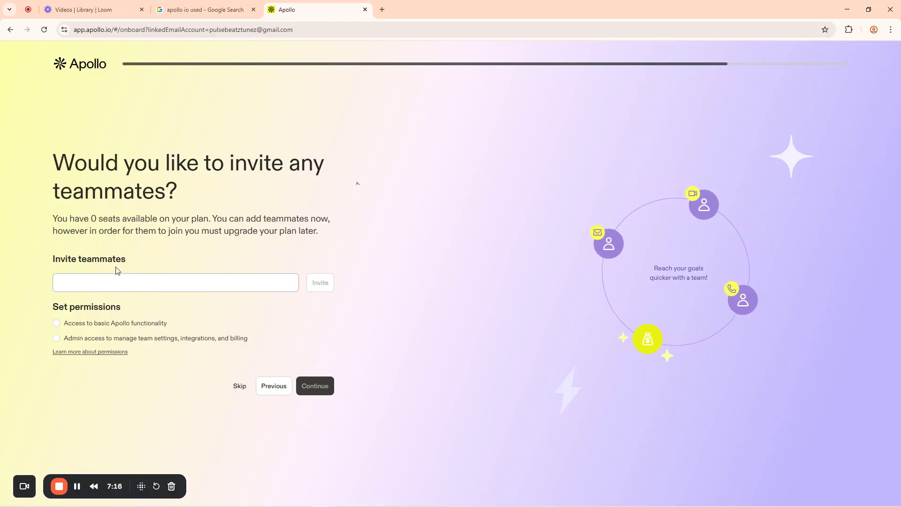
Enter a teammate's e-mail, set 'Access to basic Apollo functionality', then skip the invitation
left_click(84, 282)
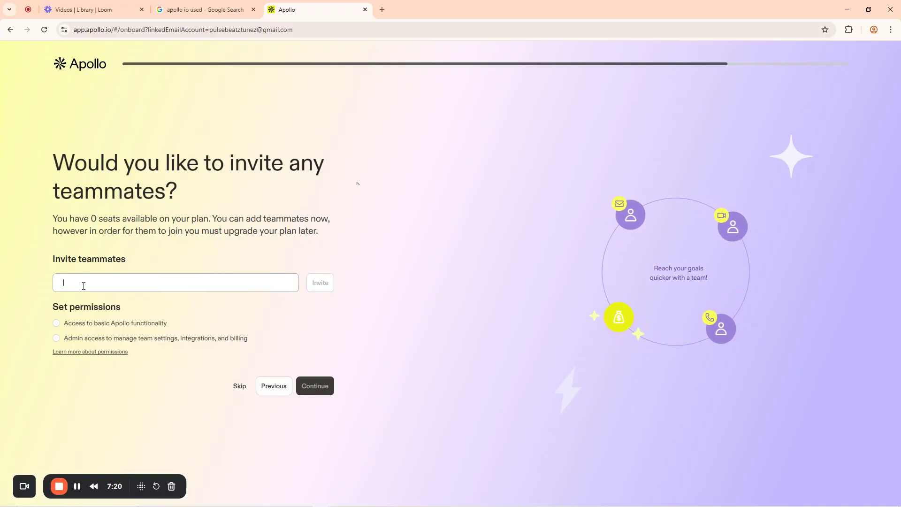
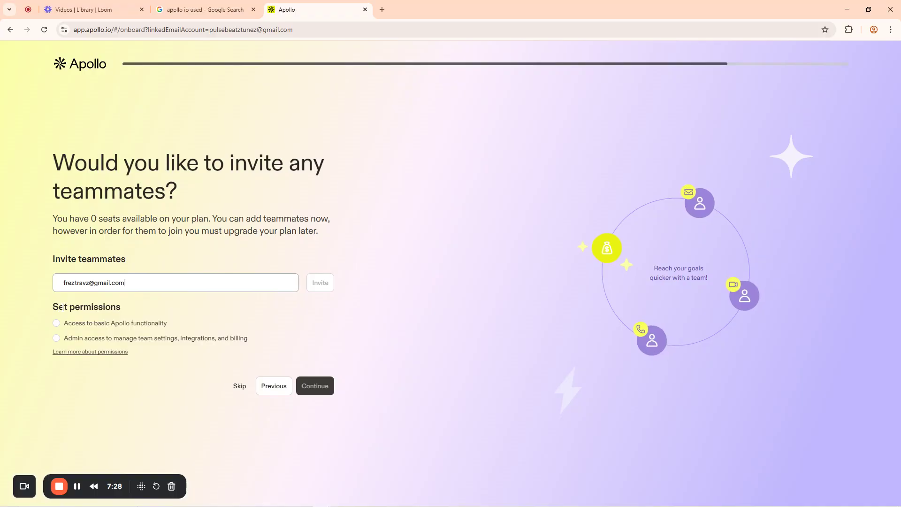
left_click_drag(50, 308, 129, 310)
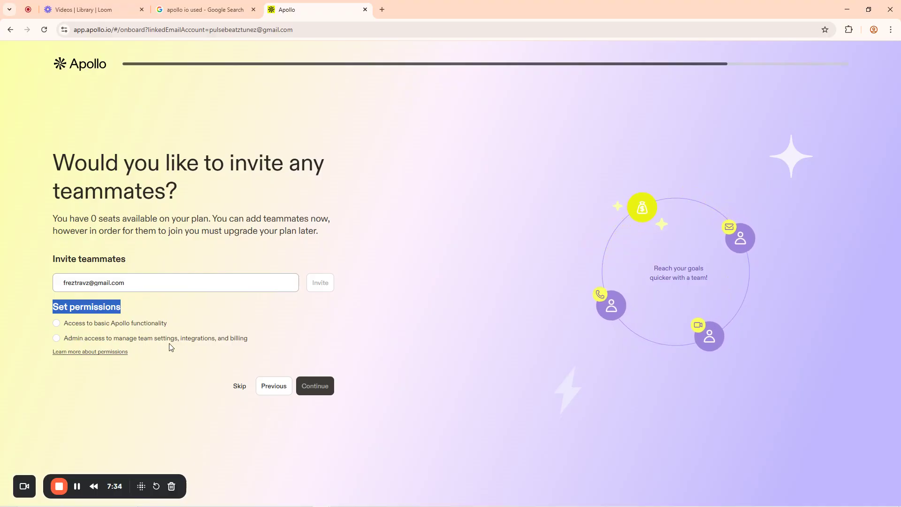
left_click(70, 326)
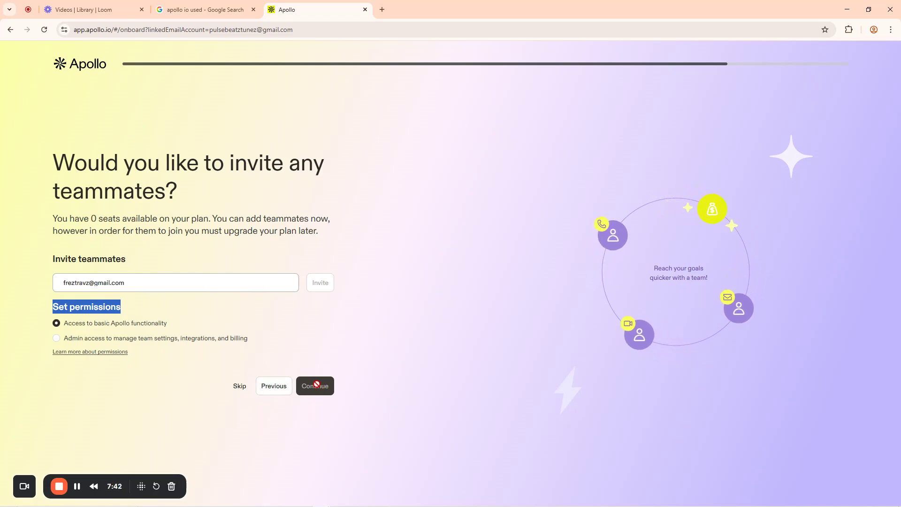
left_click(240, 387)
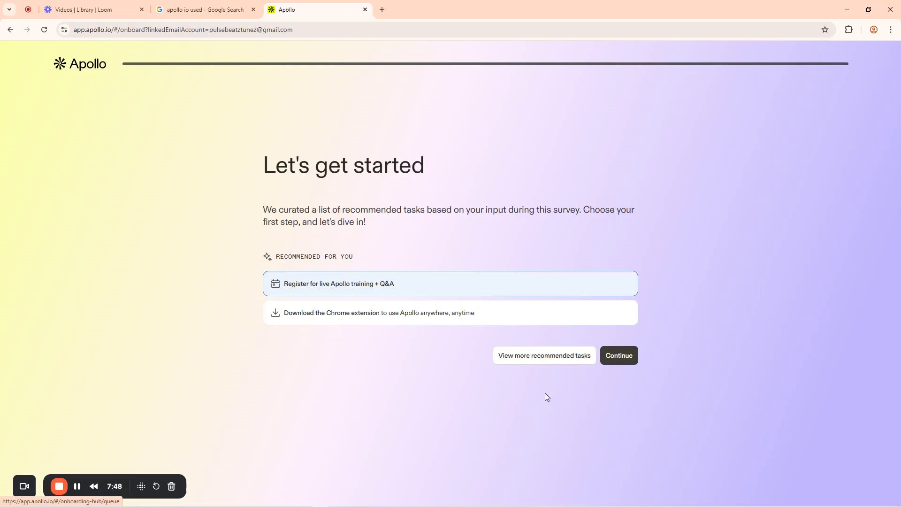
Continue with 'Register for live Apollo training + Q&A' to reach the webinar registration page
left_click(620, 358)
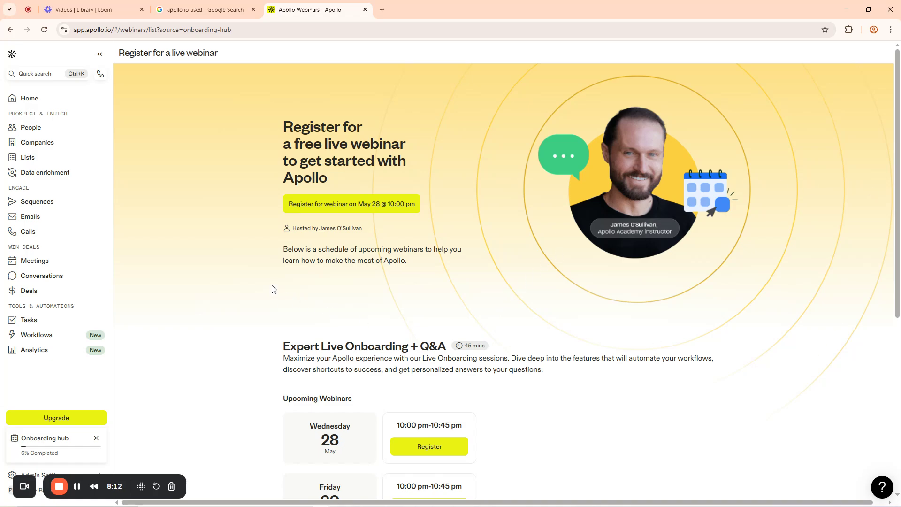
Pin the navigation sidebar open and switch to the Home dashboard
scroll(271, 289, "down", 5)
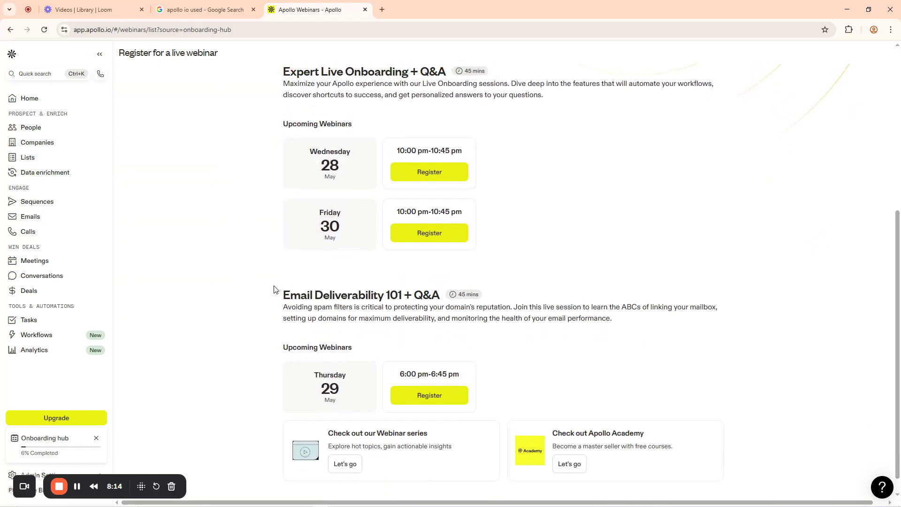
scroll(275, 289, "up", 5)
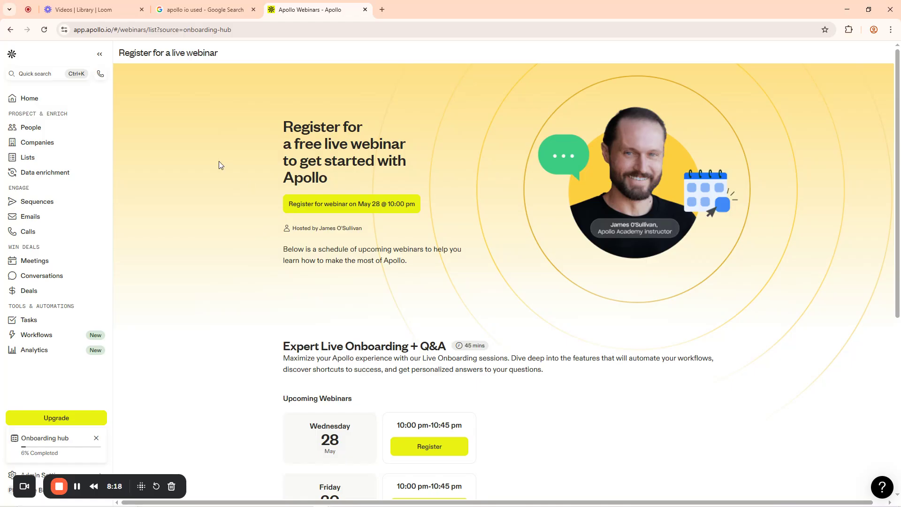
left_click(100, 55)
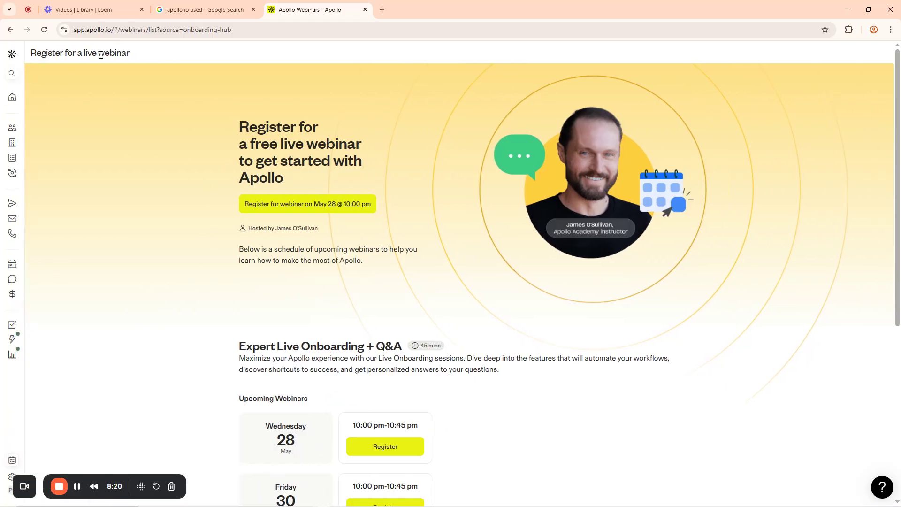
mouse_move(12, 56)
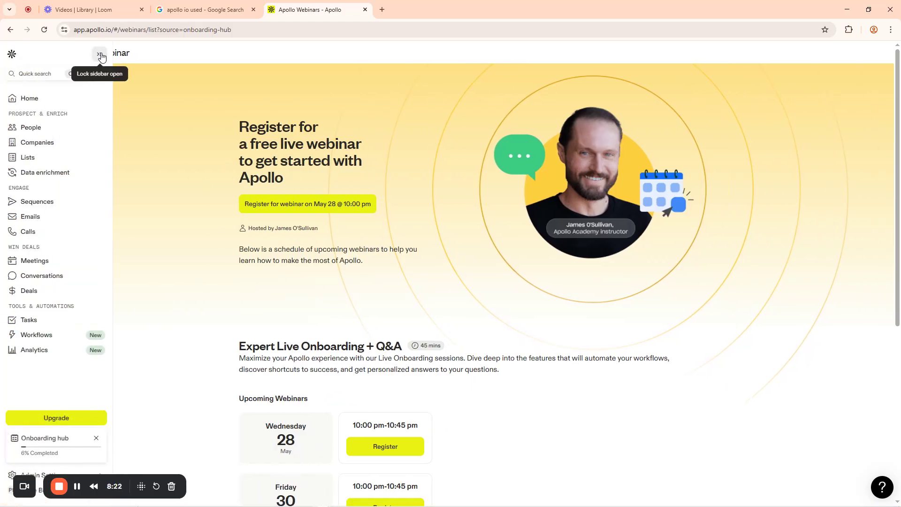
left_click(100, 54)
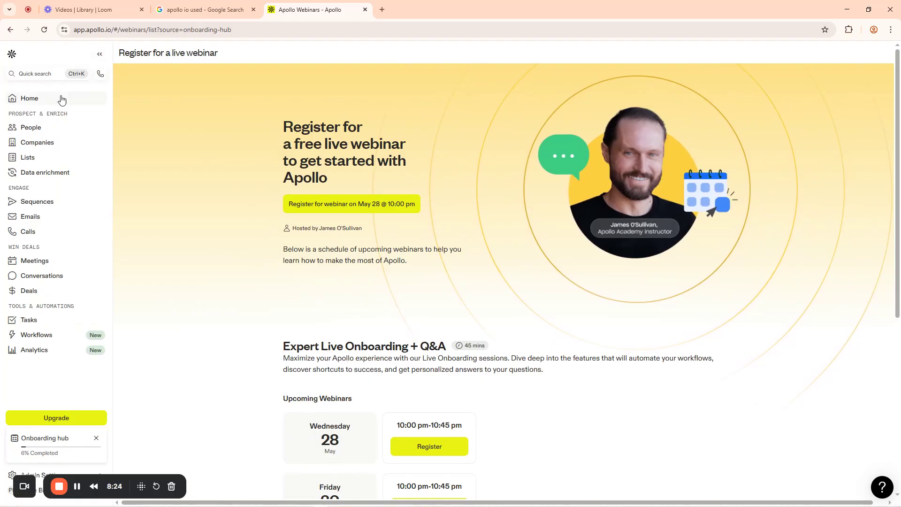
left_click(33, 98)
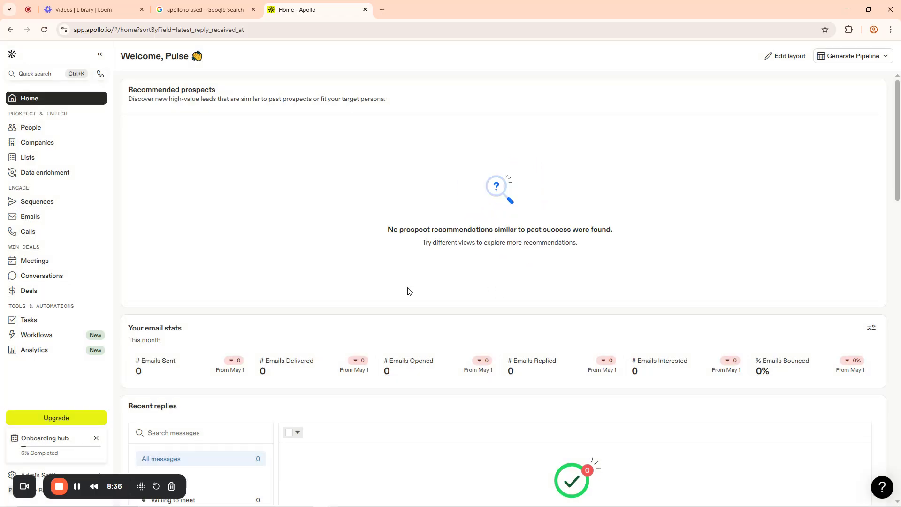
Highlight the prospecting, engagement, deal-winning and tools sidebar groups on the Home dashboard
scroll(376, 302, "down", 5)
scroll(373, 301, "up", 2)
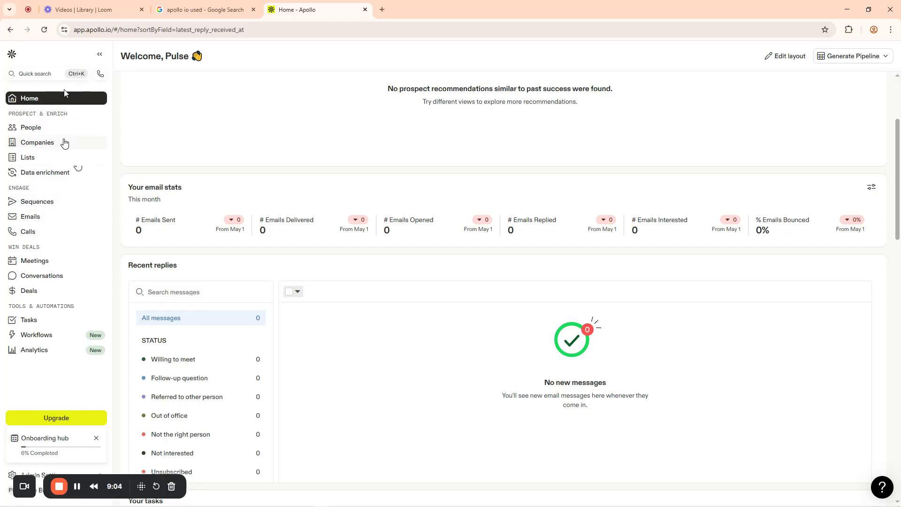
left_click_drag(11, 114, 91, 113)
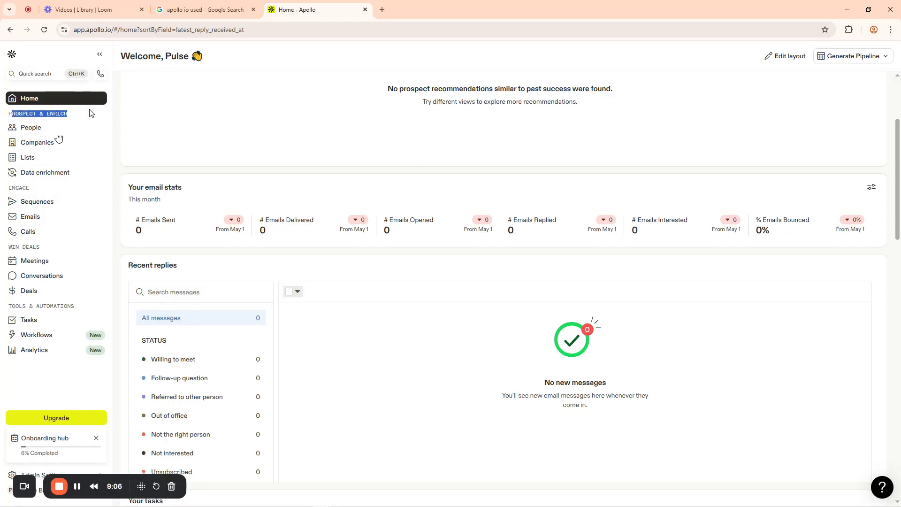
left_click_drag(4, 188, 53, 190)
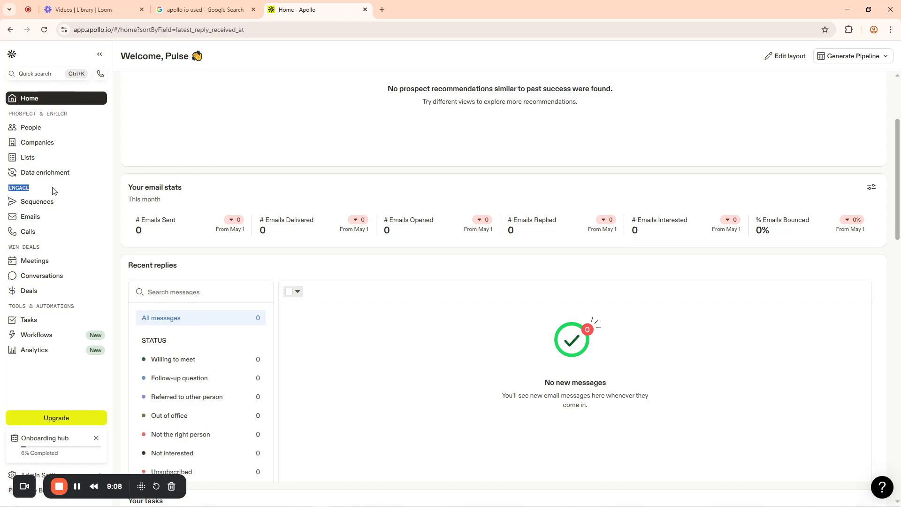
left_click_drag(4, 247, 68, 251)
left_click_drag(7, 307, 94, 306)
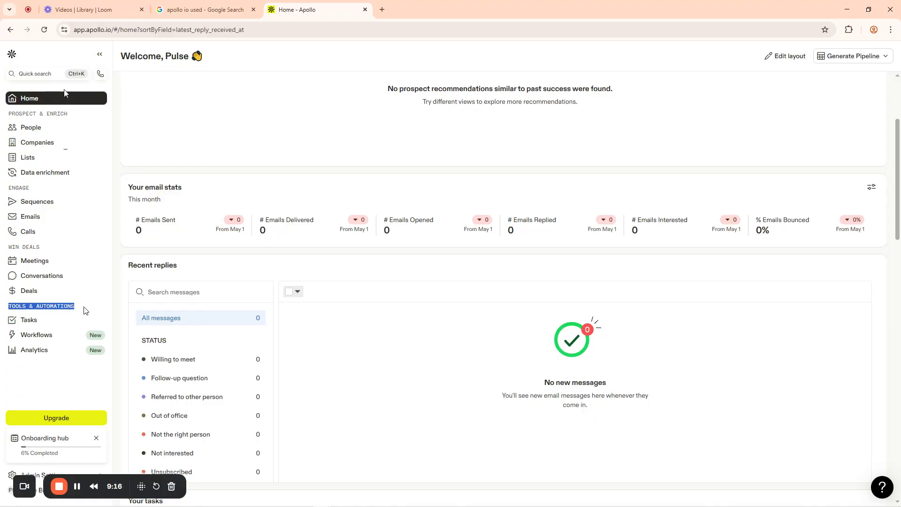
Highlight the four sidebar feature groups again, then go to People search
left_click(77, 488)
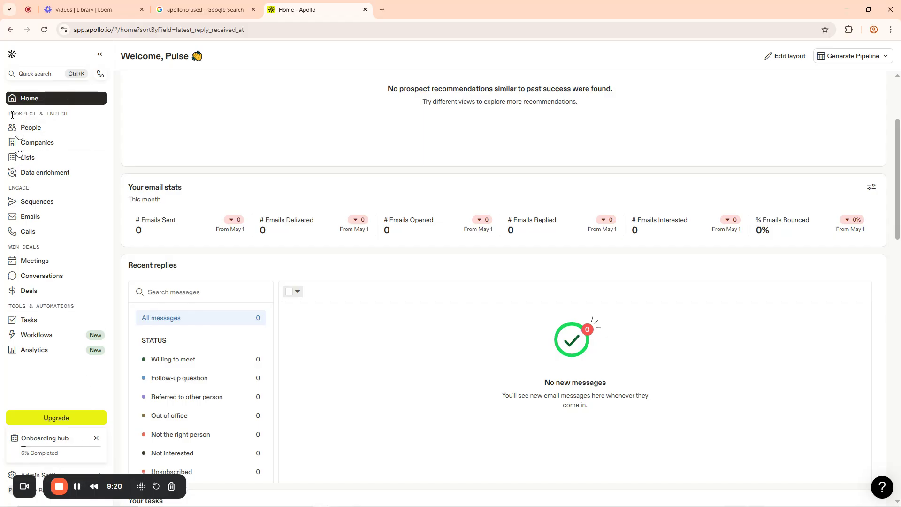
left_click_drag(9, 114, 80, 117)
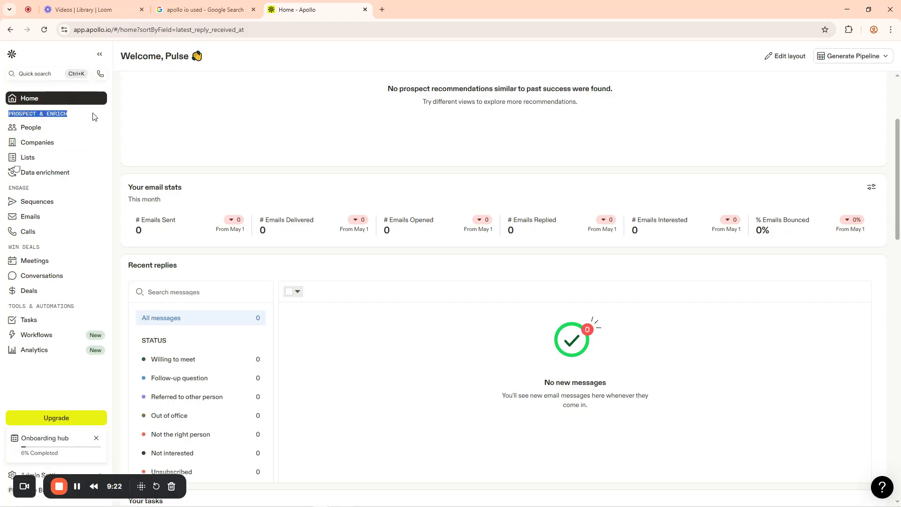
left_click_drag(6, 188, 35, 190)
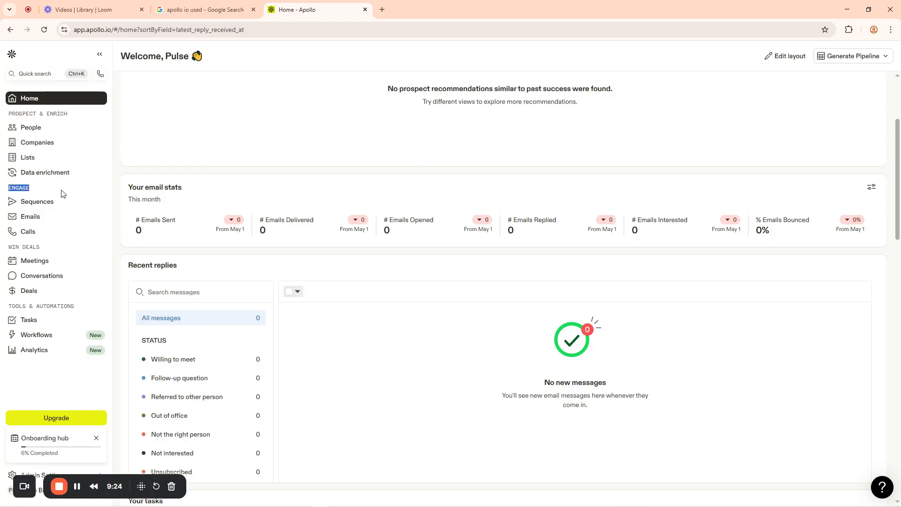
left_click_drag(6, 249, 68, 246)
left_click_drag(3, 308, 111, 308)
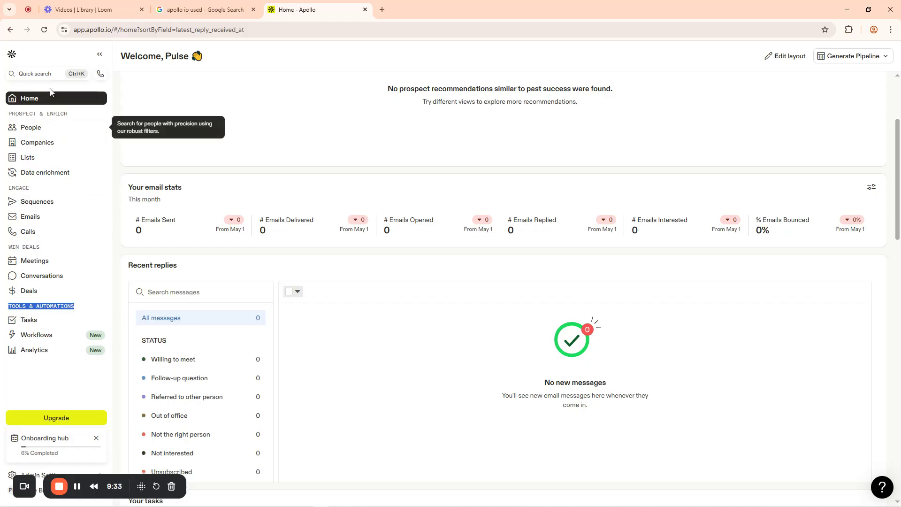
left_click(28, 129)
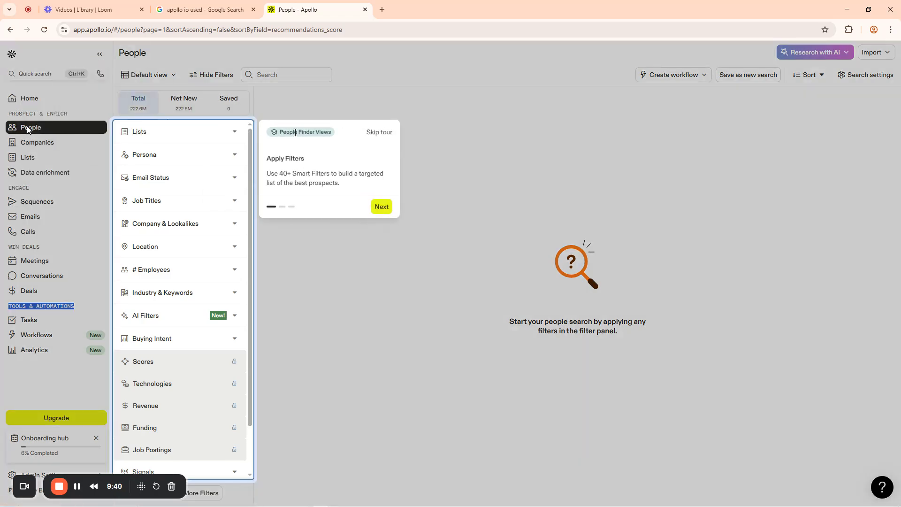
Step through both People Finder tour tips and finish the tour
left_click(381, 207)
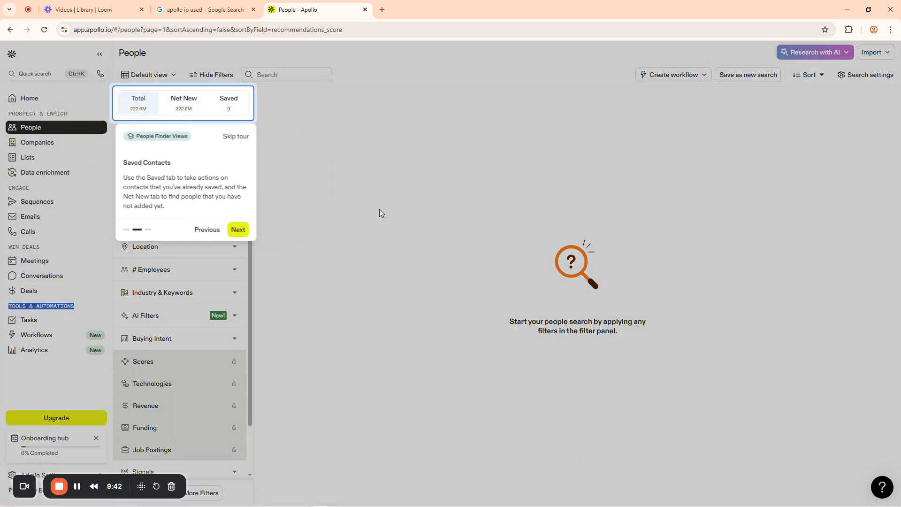
left_click(237, 229)
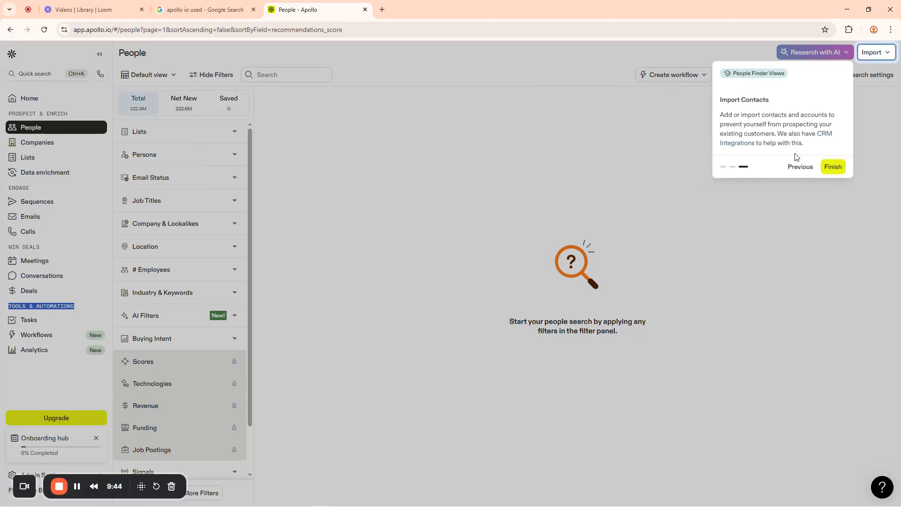
left_click(832, 167)
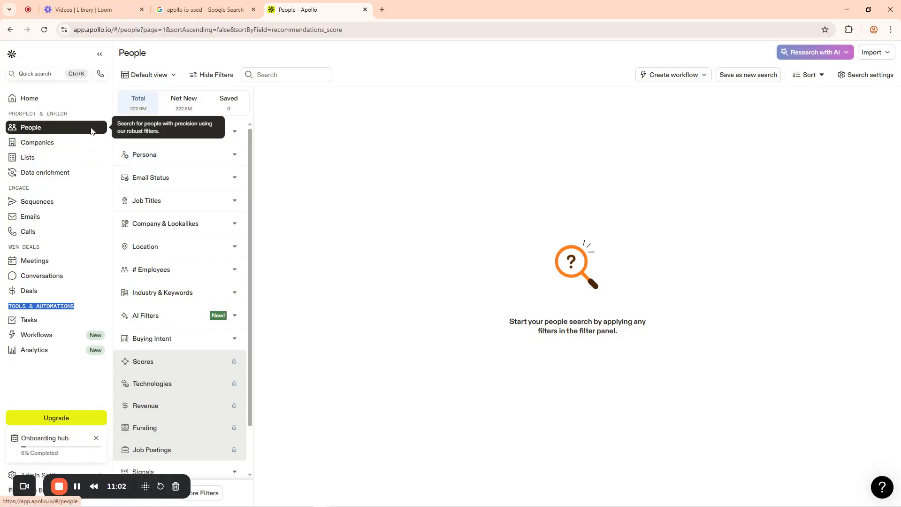
Switch between Companies and People search, then go to the My lists page
left_click(35, 144)
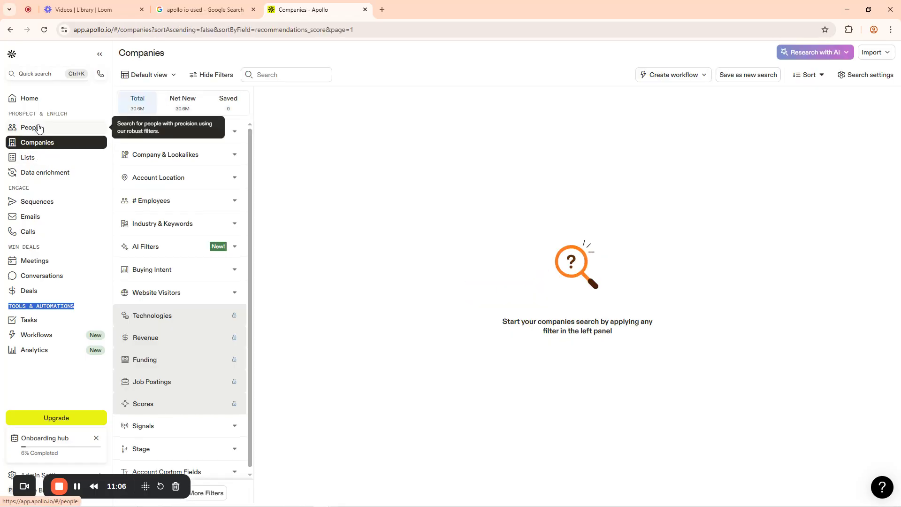
left_click(38, 129)
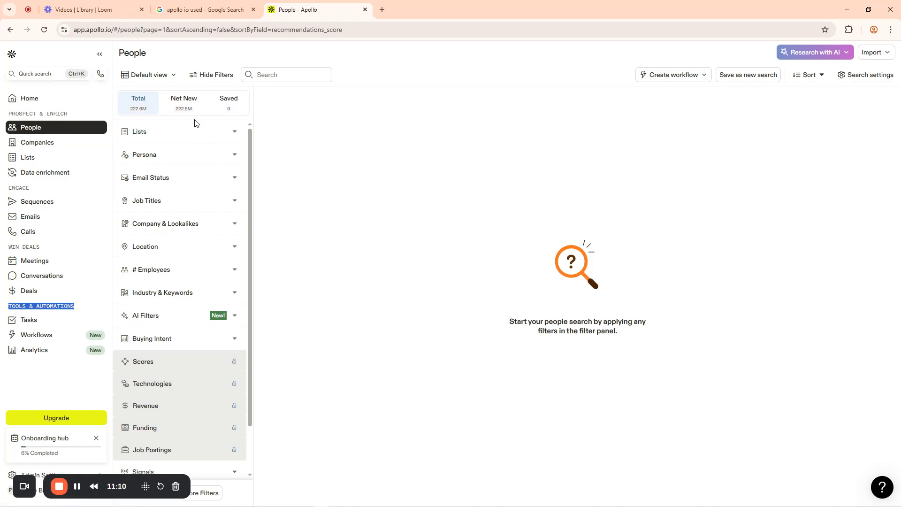
left_click(39, 141)
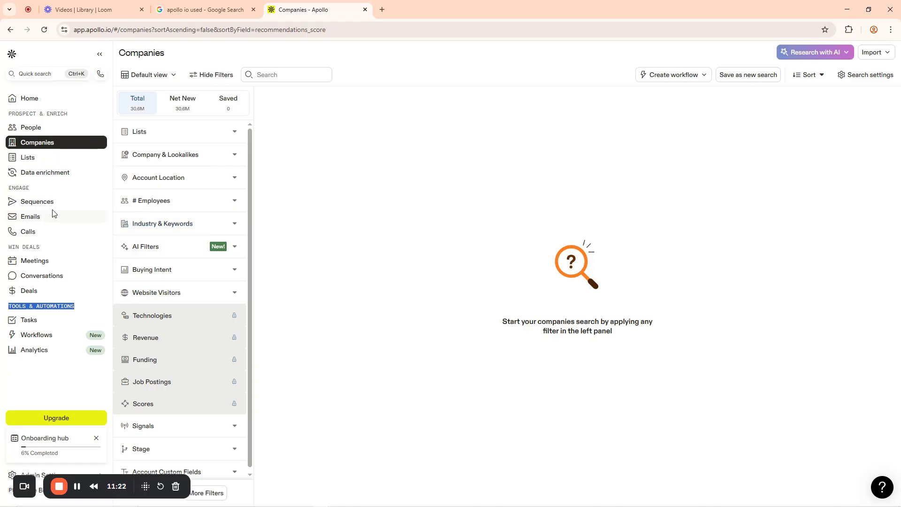
left_click(24, 158)
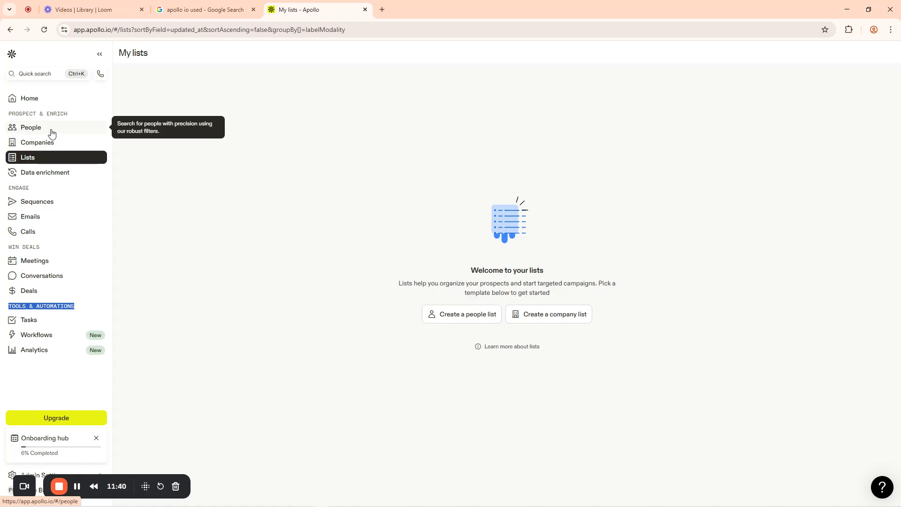
mouse_move(362, 495)
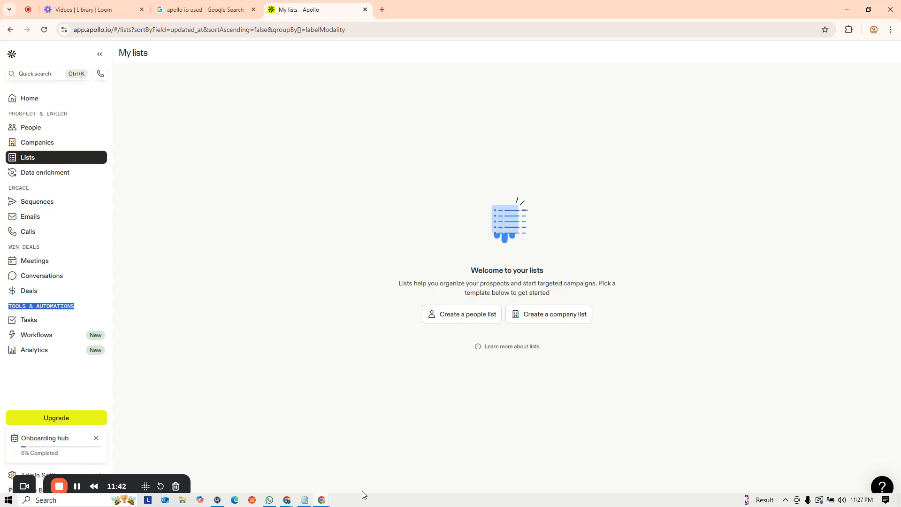
Launch Microsoft Paint from the system search
key("super")
type("n")
key("BackSpace")
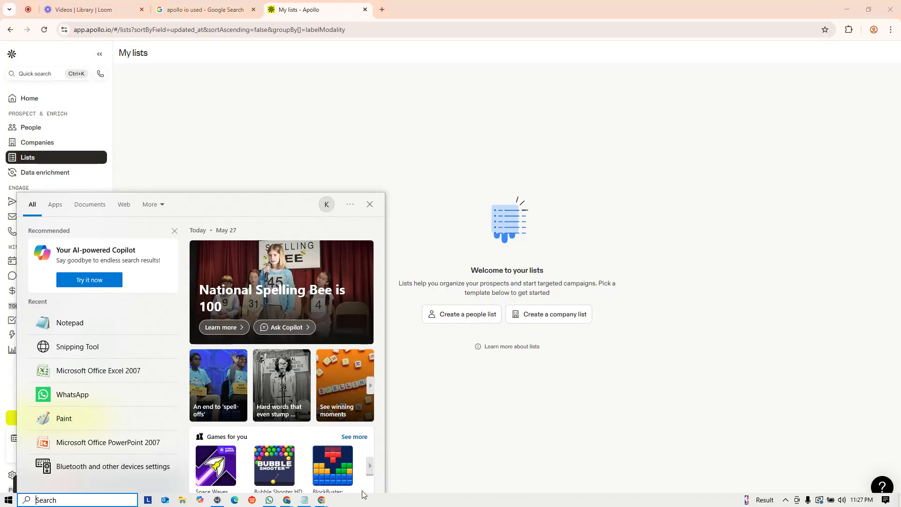
type("paint")
key("Return")
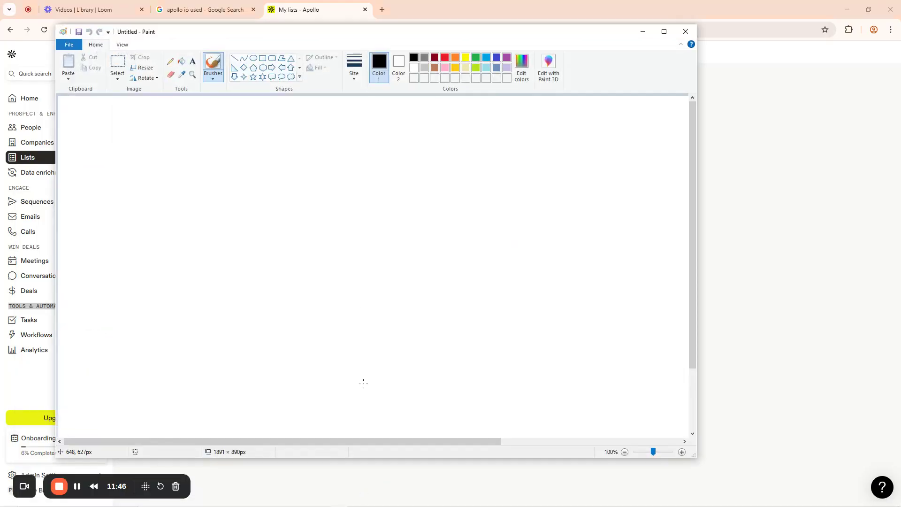
Sketch a box with a heading and circled list items 1 to 3 with entries
mouse_move(203, 137)
left_mouse_down()
mouse_move(337, 137)
mouse_move(355, 219)
mouse_move(345, 372)
mouse_move(254, 387)
mouse_move(162, 383)
mouse_move(121, 275)
mouse_move(151, 141)
mouse_move(214, 136)
left_mouse_up()
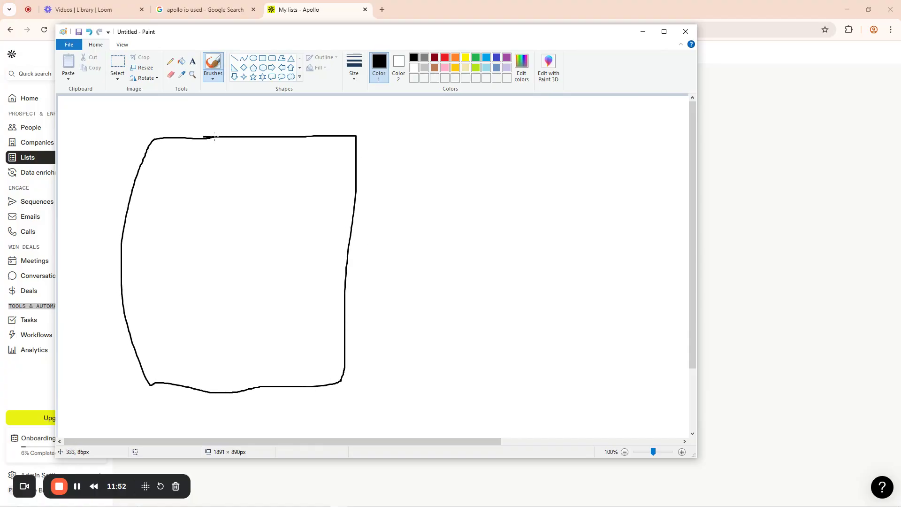
mouse_move(183, 171)
left_mouse_down()
mouse_move(183, 157)
mouse_move(190, 164)
mouse_move(201, 151)
mouse_move(226, 180)
mouse_move(283, 163)
mouse_move(295, 185)
mouse_move(341, 193)
left_mouse_up()
mouse_move(345, 158)
left_mouse_down()
mouse_move(345, 179)
mouse_move(343, 169)
mouse_move(365, 187)
left_mouse_up()
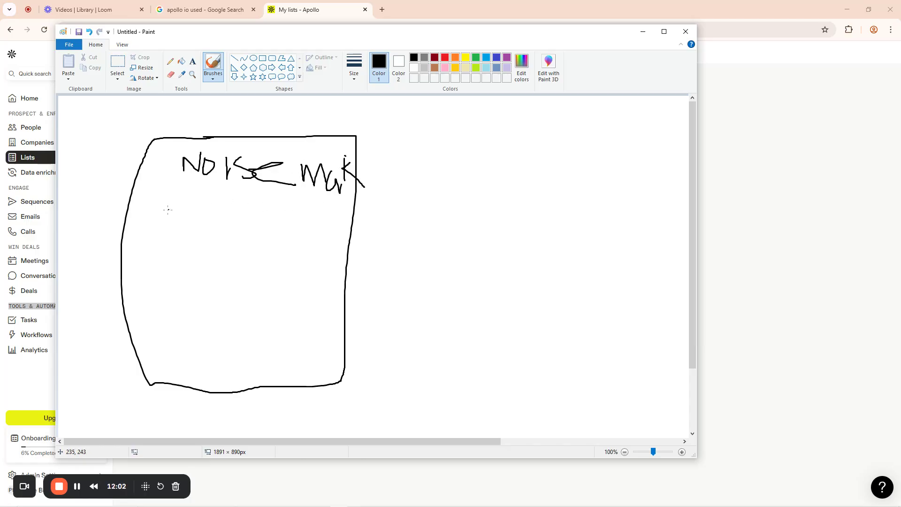
mouse_move(153, 199)
left_mouse_down()
mouse_move(150, 213)
mouse_move(152, 194)
mouse_move(204, 193)
mouse_move(227, 240)
left_mouse_up()
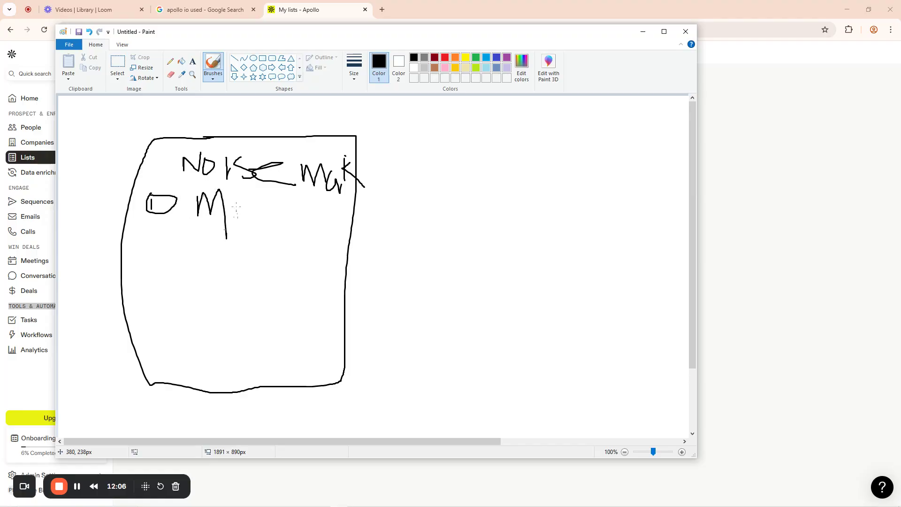
mouse_move(237, 204)
left_mouse_down()
mouse_move(238, 214)
mouse_move(237, 205)
mouse_move(294, 224)
mouse_move(323, 214)
mouse_move(302, 219)
left_mouse_up()
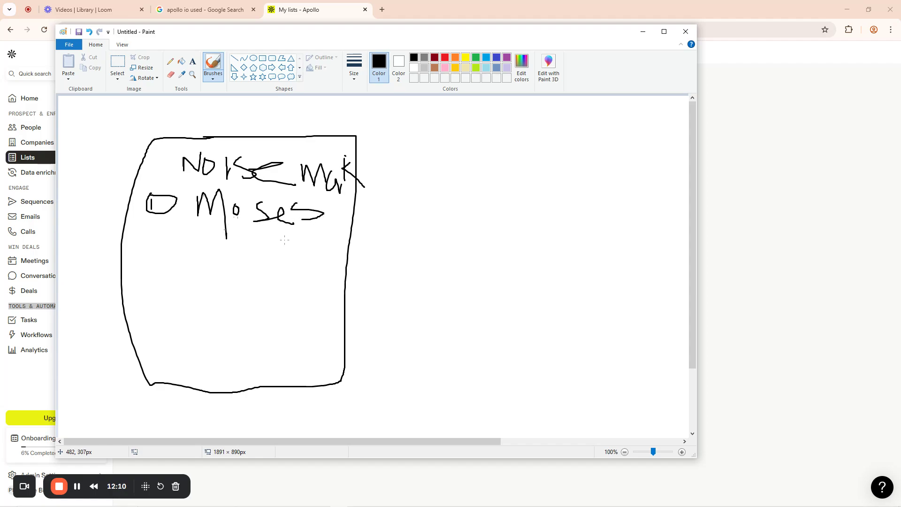
mouse_move(146, 244)
left_mouse_down()
mouse_move(160, 244)
mouse_move(147, 257)
mouse_move(158, 258)
left_mouse_up()
mouse_move(151, 220)
left_mouse_down()
mouse_move(141, 230)
mouse_move(172, 259)
mouse_move(151, 220)
left_mouse_up()
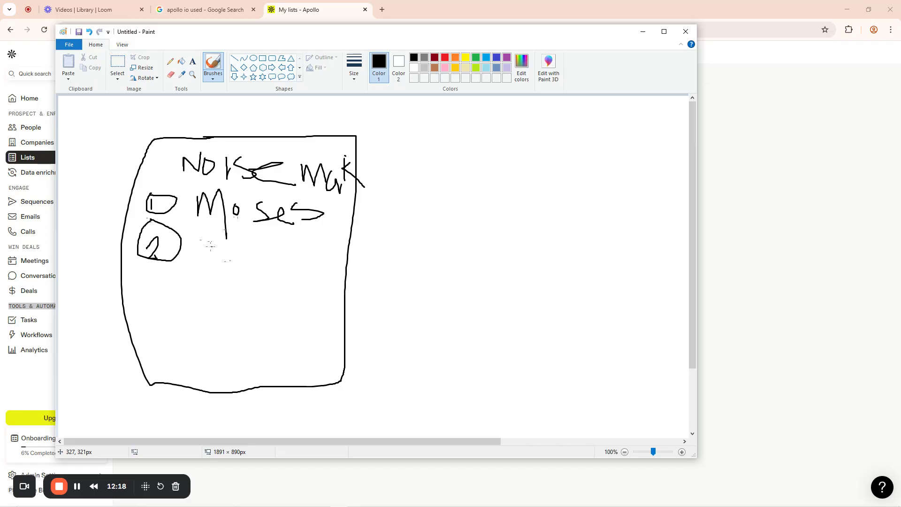
mouse_move(207, 238)
left_mouse_down()
mouse_move(203, 270)
mouse_move(231, 257)
mouse_move(233, 280)
mouse_move(271, 249)
mouse_move(280, 266)
left_mouse_up()
mouse_move(152, 283)
left_mouse_down()
mouse_move(172, 305)
mouse_move(153, 312)
mouse_move(147, 283)
mouse_move(183, 306)
mouse_move(158, 274)
mouse_move(204, 314)
mouse_move(203, 292)
mouse_move(236, 276)
mouse_move(270, 316)
mouse_move(311, 305)
mouse_move(303, 300)
left_mouse_up()
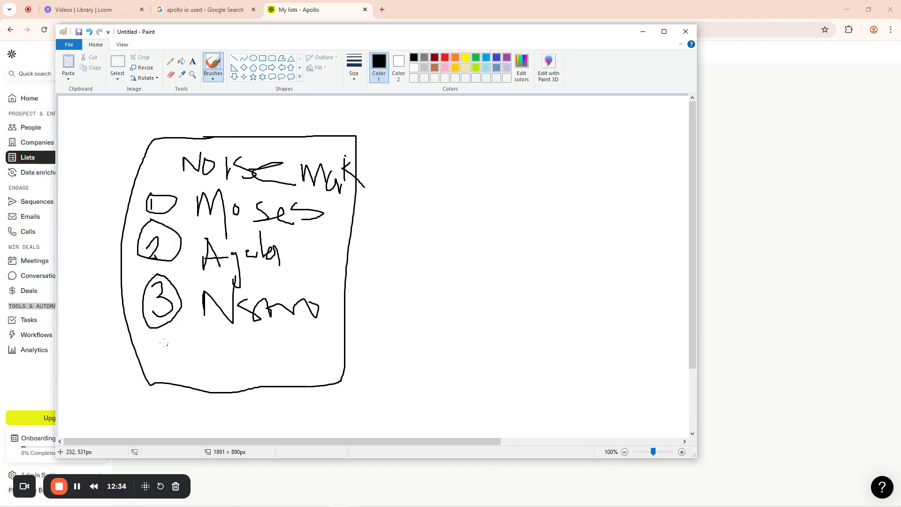
Add a circled 4 below item 3 and write the fourth entry beside it
mouse_move(157, 344)
left_mouse_down()
mouse_move(183, 369)
mouse_move(175, 388)
left_mouse_up()
mouse_move(155, 319)
left_mouse_down()
mouse_move(144, 342)
mouse_move(183, 369)
mouse_move(154, 319)
left_mouse_up()
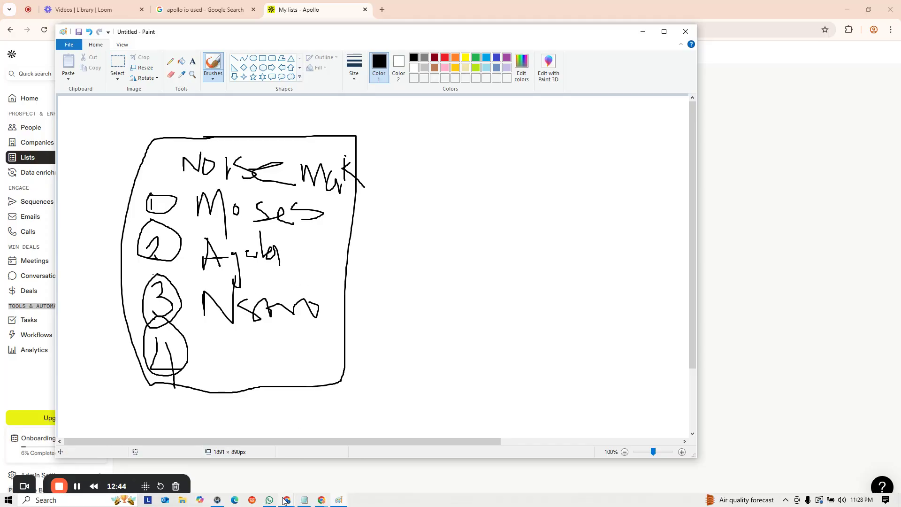
mouse_move(287, 500)
left_click(238, 464)
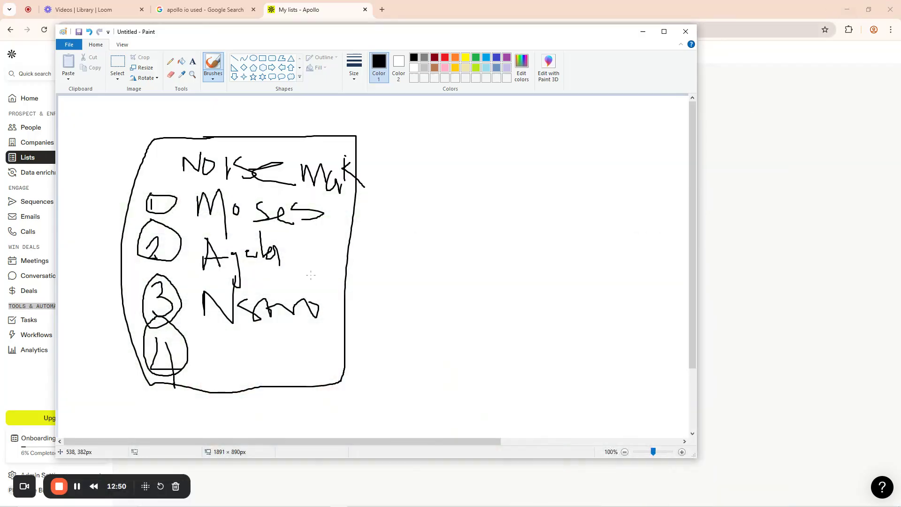
mouse_move(210, 329)
left_mouse_down()
mouse_move(212, 360)
mouse_move(222, 342)
mouse_move(280, 356)
mouse_move(308, 334)
mouse_move(307, 351)
mouse_move(326, 343)
mouse_move(345, 355)
left_mouse_up()
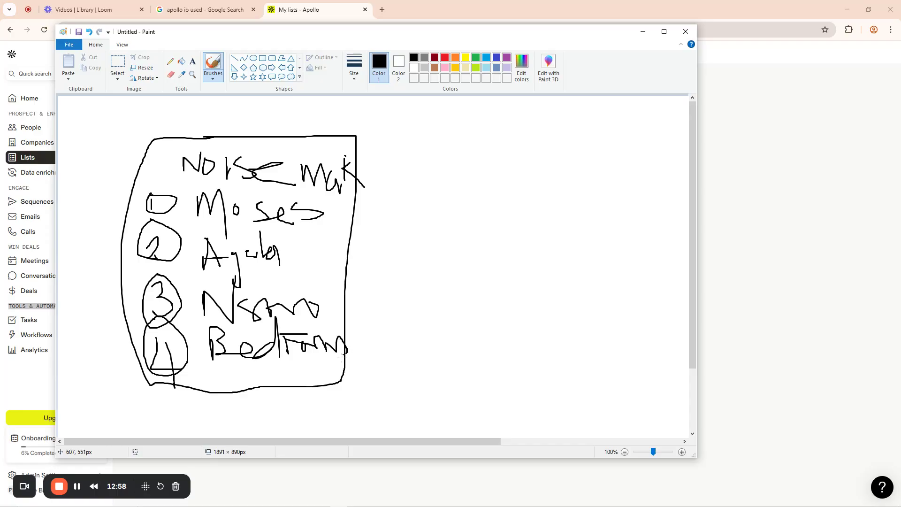
Write and circle the heading 'List' above the box, then minimise Paint
mouse_move(202, 111)
left_mouse_down()
mouse_move(202, 138)
mouse_move(294, 142)
mouse_move(273, 147)
left_mouse_up()
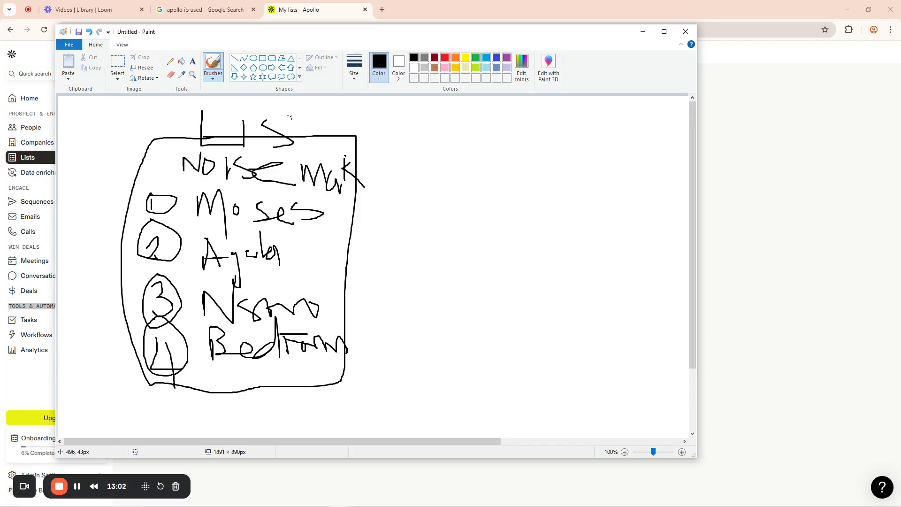
mouse_move(292, 112)
left_mouse_down()
mouse_move(293, 148)
mouse_move(310, 123)
left_mouse_up()
mouse_move(218, 102)
left_mouse_down()
mouse_move(193, 111)
mouse_move(191, 150)
mouse_move(277, 159)
mouse_move(318, 144)
mouse_move(317, 105)
mouse_move(198, 101)
mouse_move(316, 103)
left_mouse_up()
left_click(642, 35)
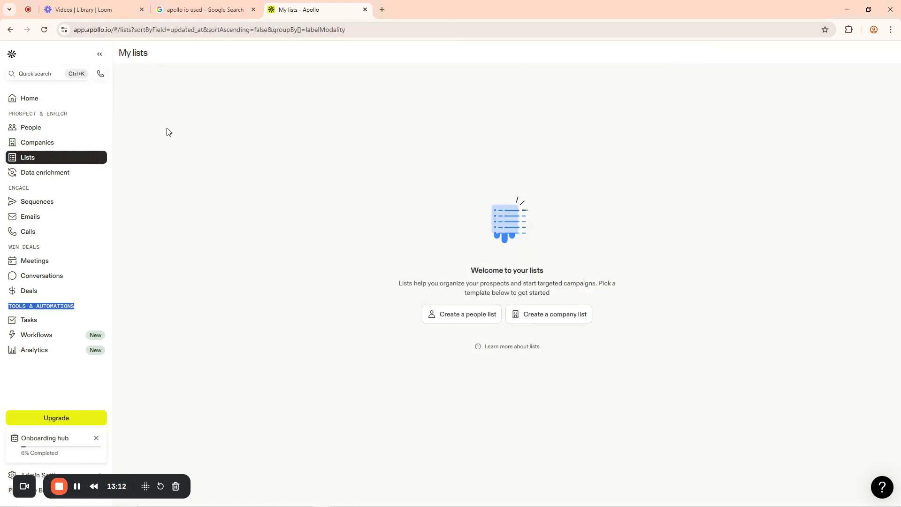
Pass through People search and open the Data enrichment health center
left_click(45, 131)
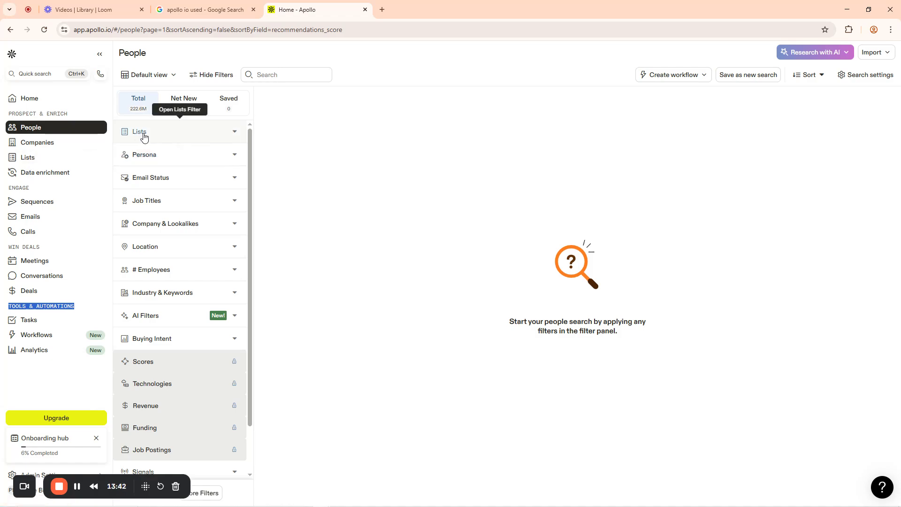
left_click(33, 174)
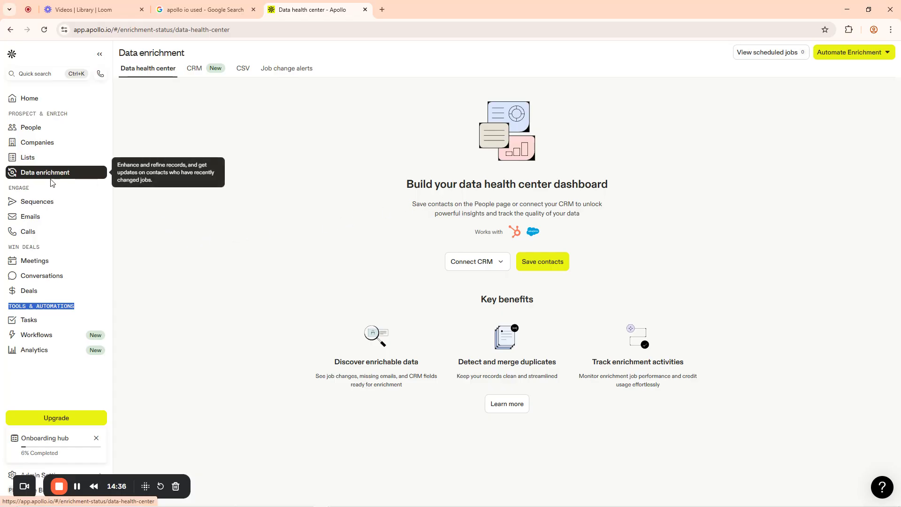
Go to the Sequences page with its 'Create your first sequence' introduction
left_click(40, 203)
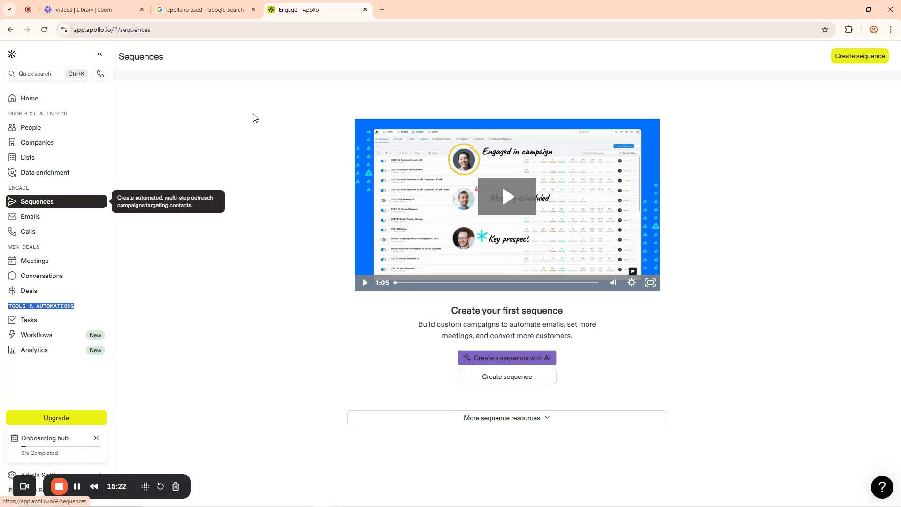
View the empty Emails page, then open Calls showing the Voice Dialer upgrade prompt
left_click(26, 217)
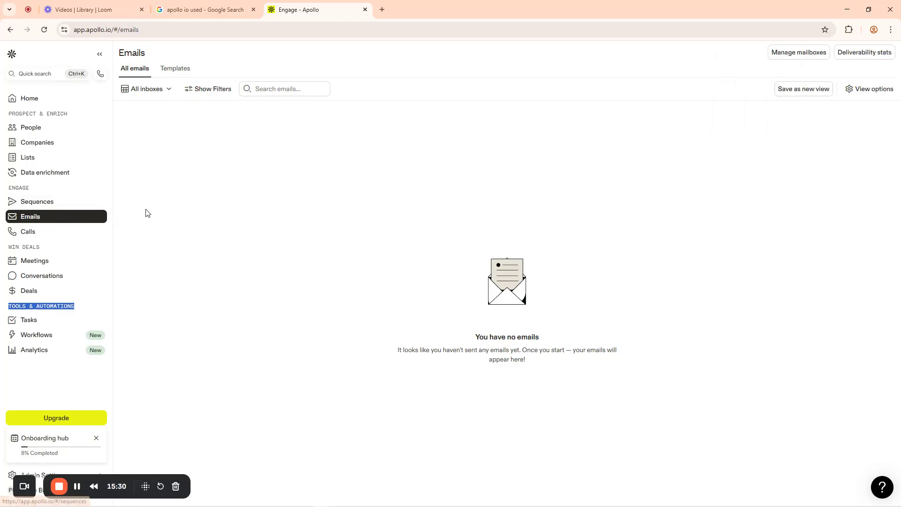
left_click(29, 235)
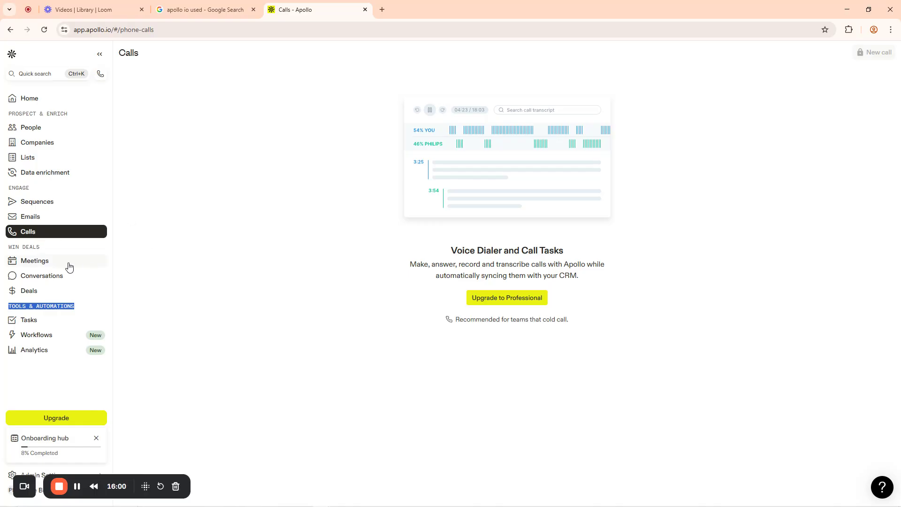
On the Meetings page, remove the After Today date and External attendee type filters
left_click_drag(8, 247, 58, 250)
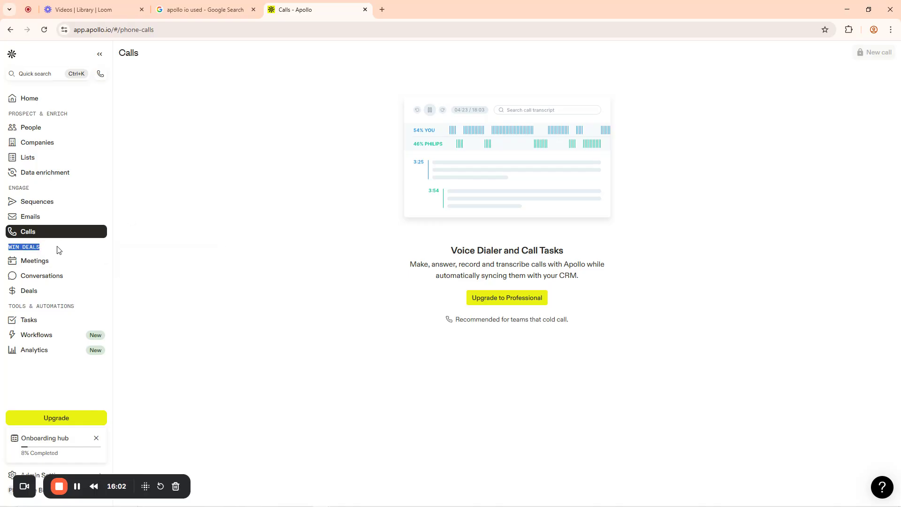
left_click(54, 264)
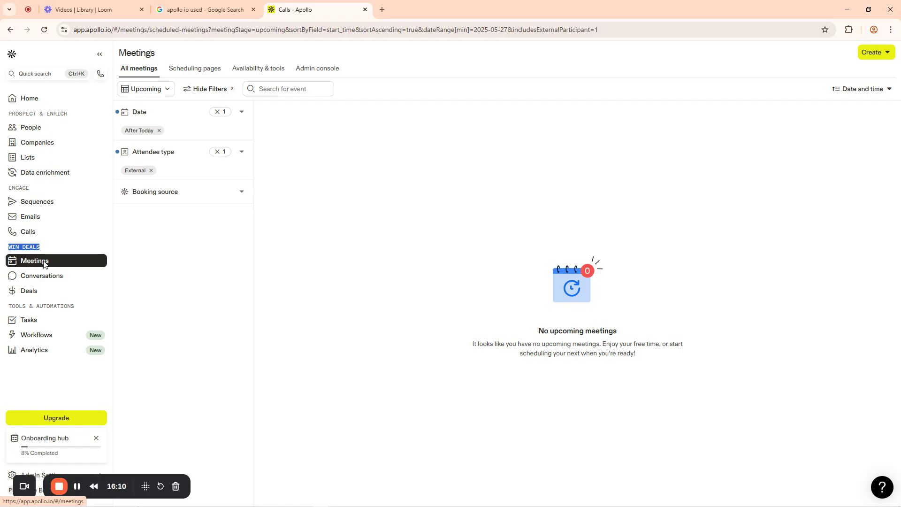
left_click(218, 112)
left_click(219, 135)
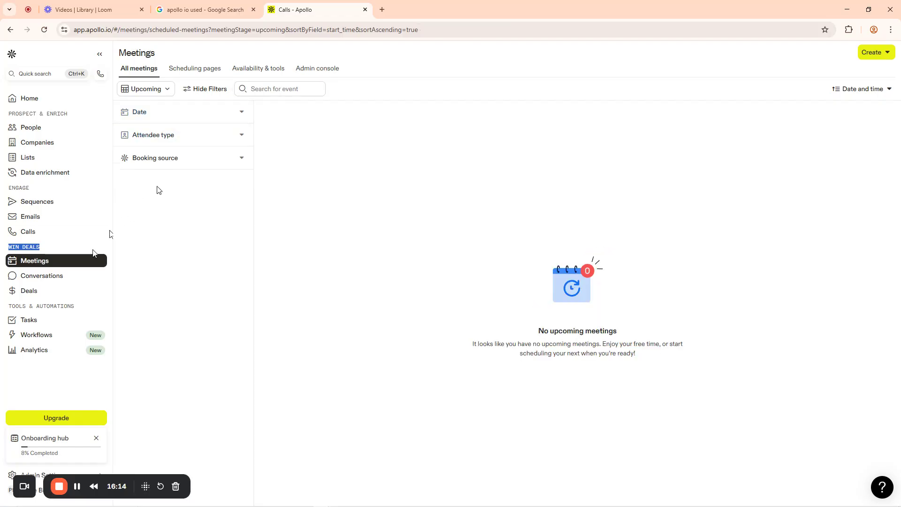
Browse Conversations and Deals, dismissing the Deals popup, and end on Tasks
left_click(42, 277)
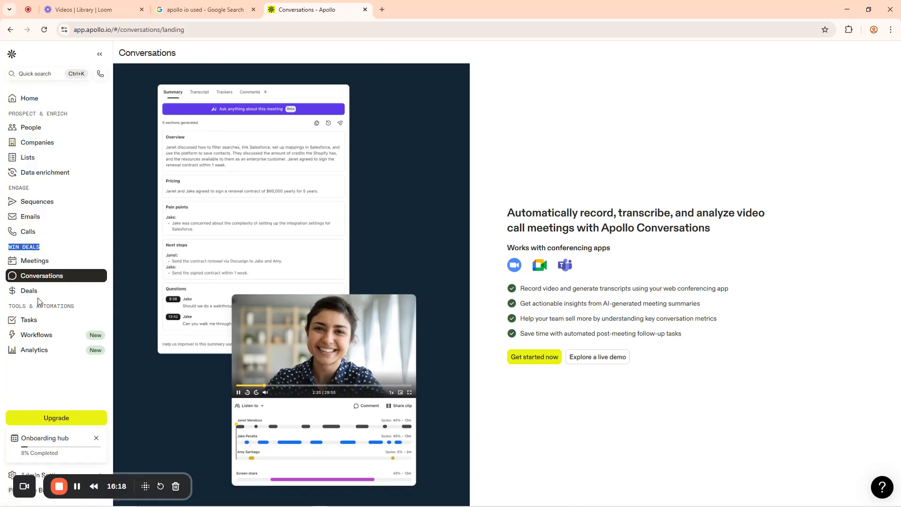
left_click(33, 293)
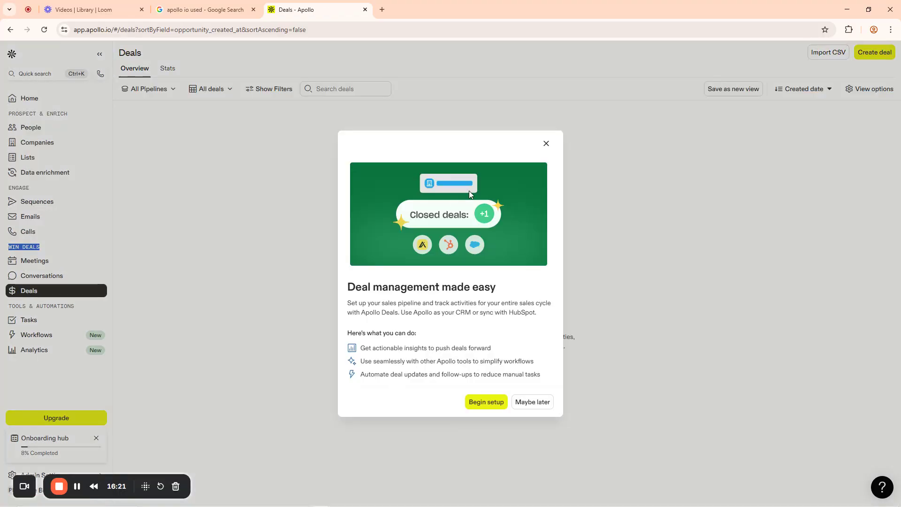
left_click(546, 143)
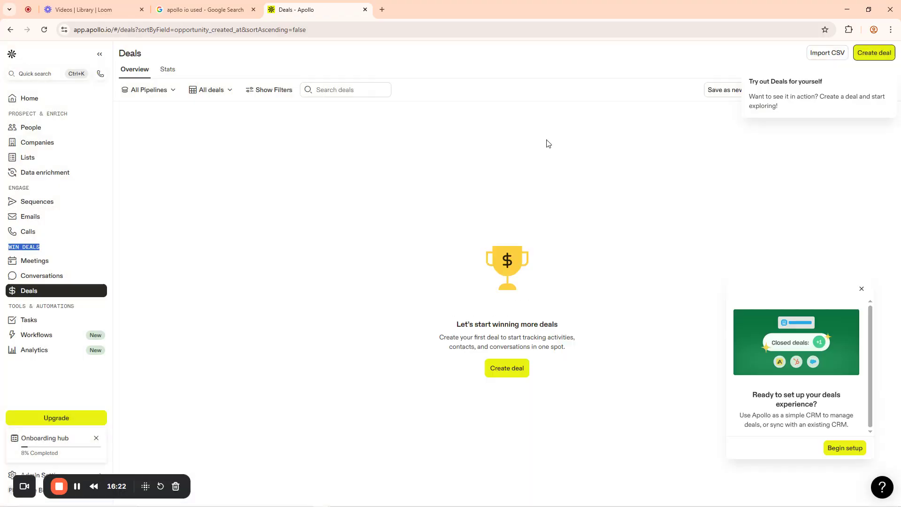
left_click(37, 320)
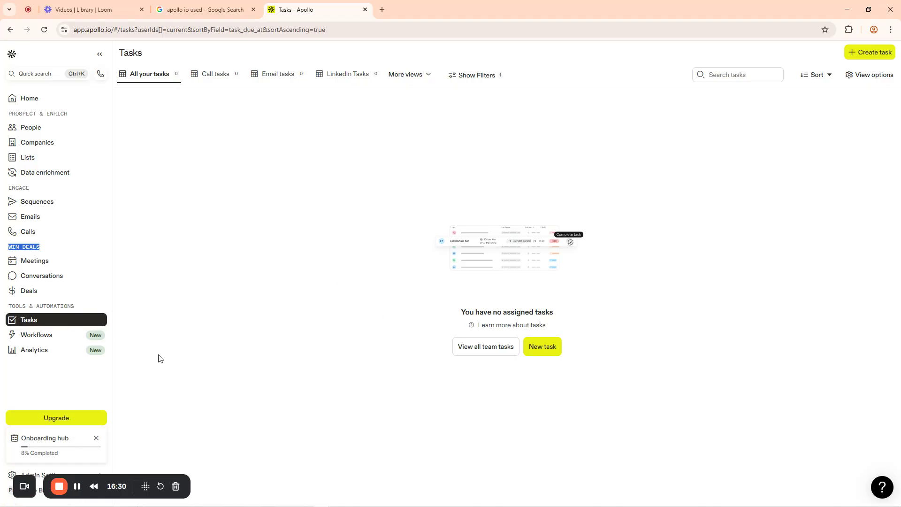
Browse the Workflows templates, then go to the Analytics page with its sample rep charts
left_click(38, 335)
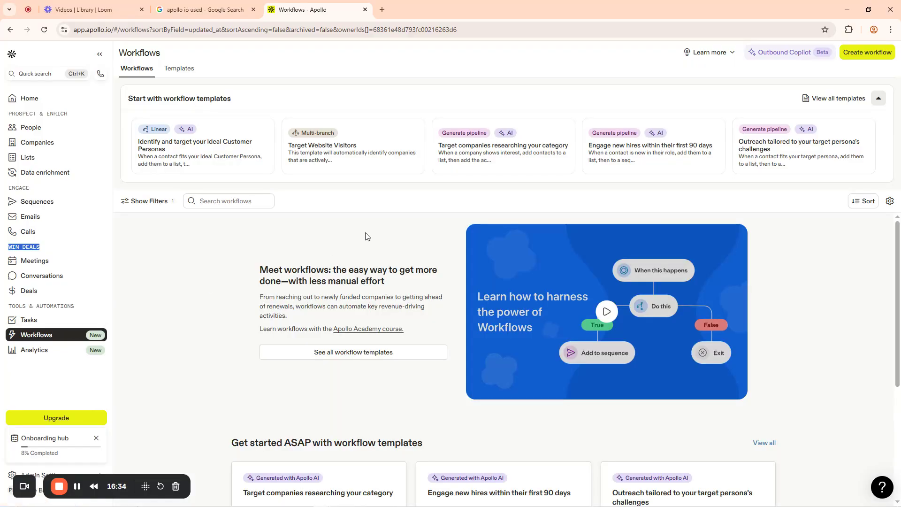
scroll(368, 260, "down", 4)
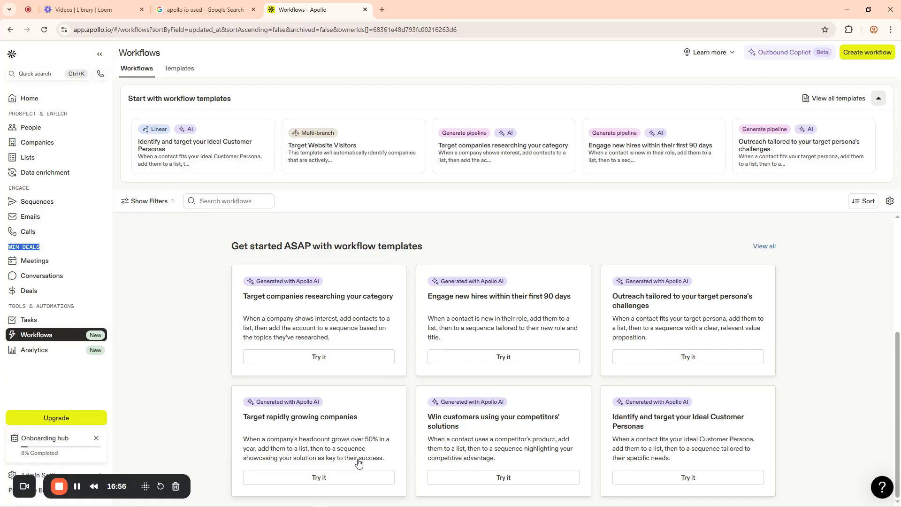
left_click(27, 352)
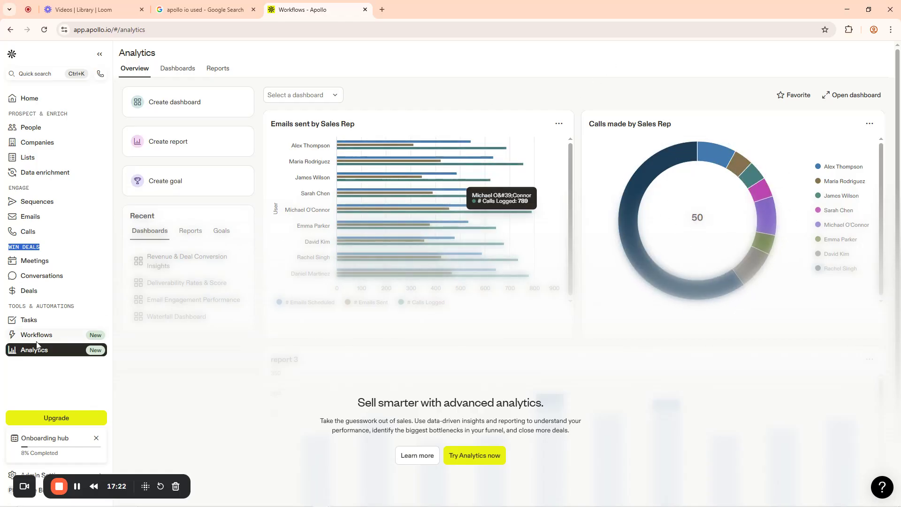
Review the emails and calls by sales rep charts, then return to People search
left_click(184, 70)
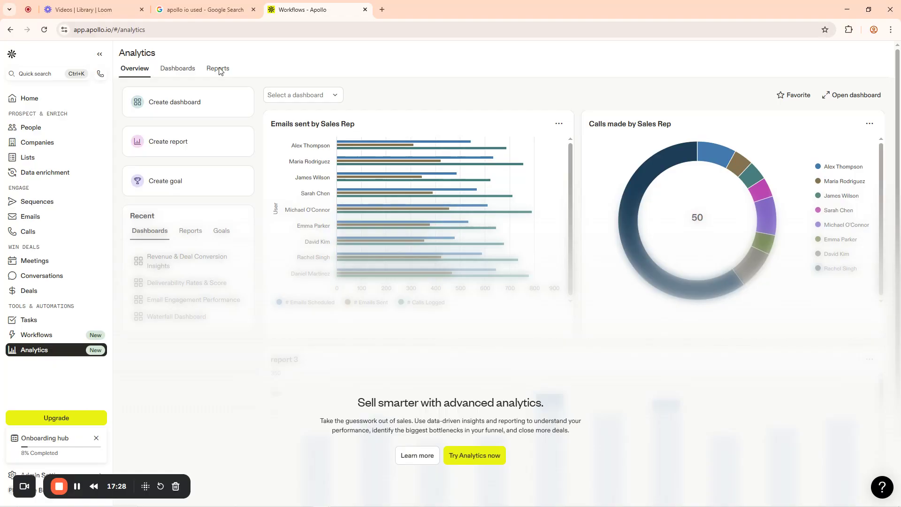
scroll(282, 291, "down", 1)
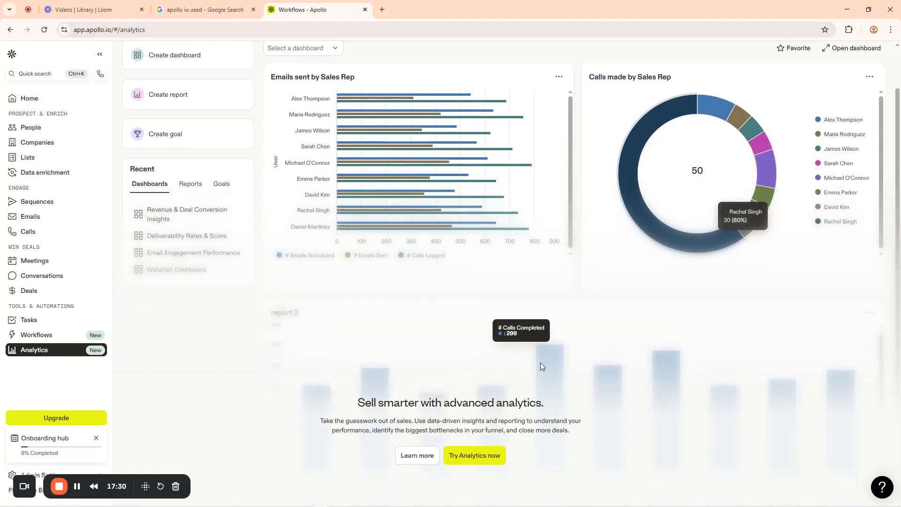
scroll(178, 224, "up", 1)
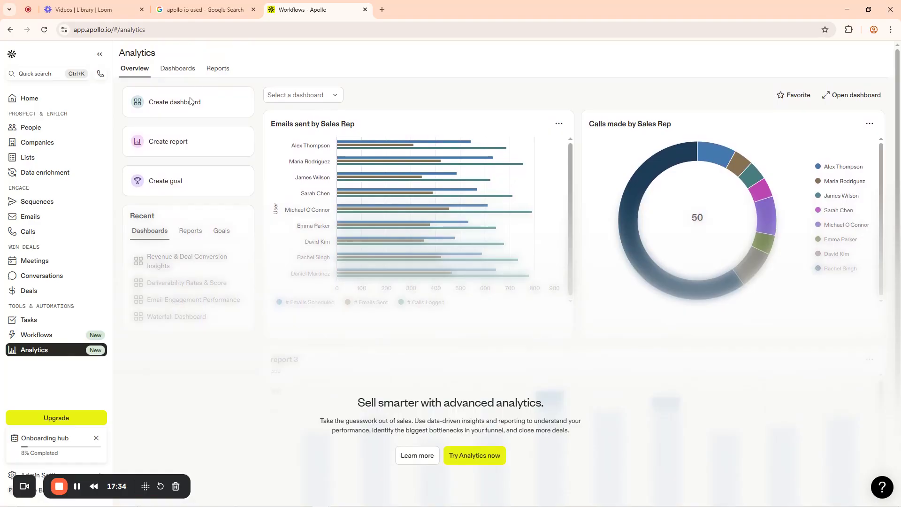
left_click(32, 127)
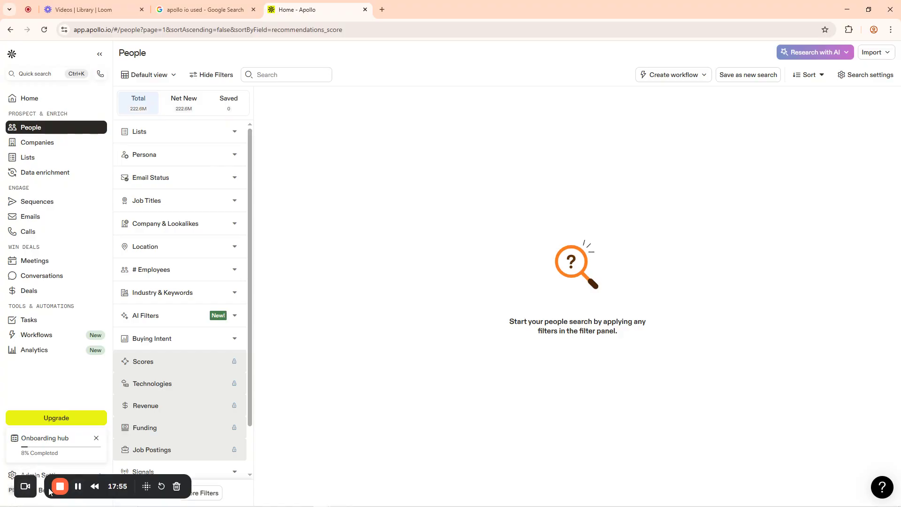
Add the Name filter to the top of the People filters, leaving 'Enter name...' empty
left_click_drag(131, 478, 747, 479)
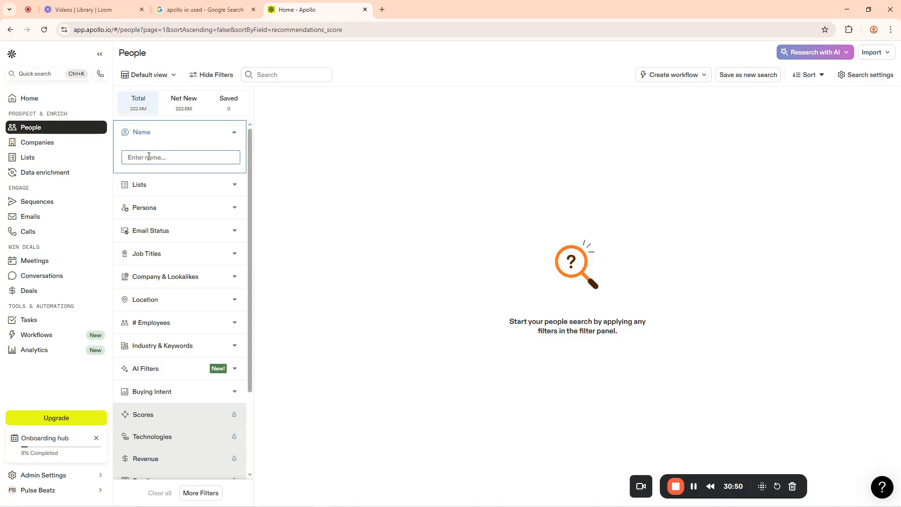
Enter Angela in the Name filter and check the 295.4K result count
type("Angela")
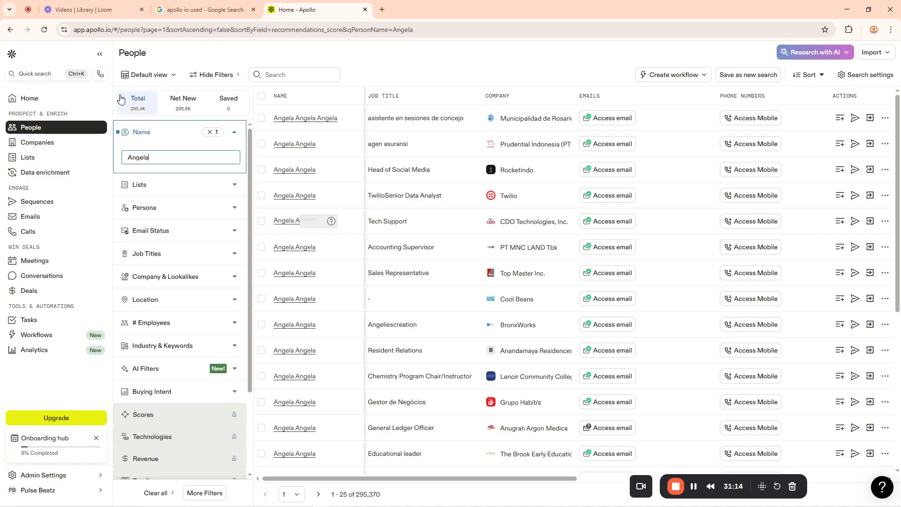
left_click_drag(117, 101, 152, 111)
Zoom the browser page in twice to about 110% for the Angela results
left_click(891, 30)
left_click(866, 217)
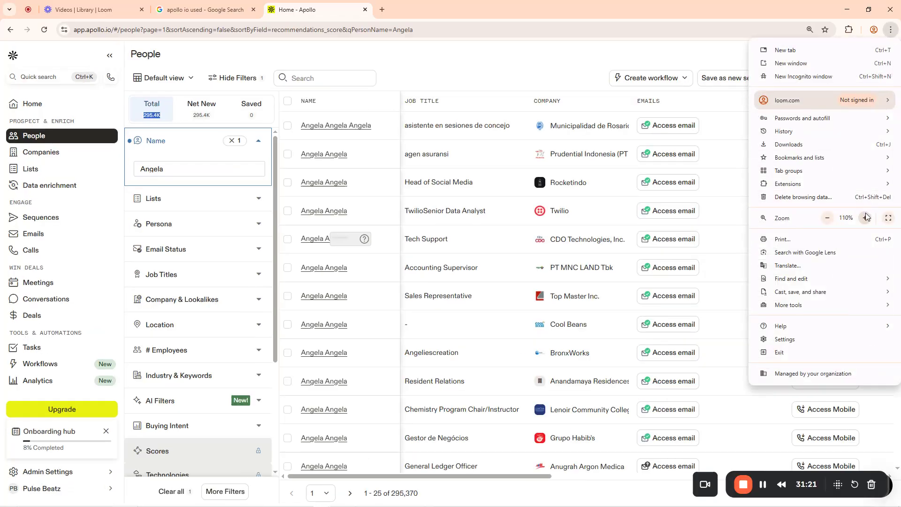
left_click(866, 217)
left_click(479, 65)
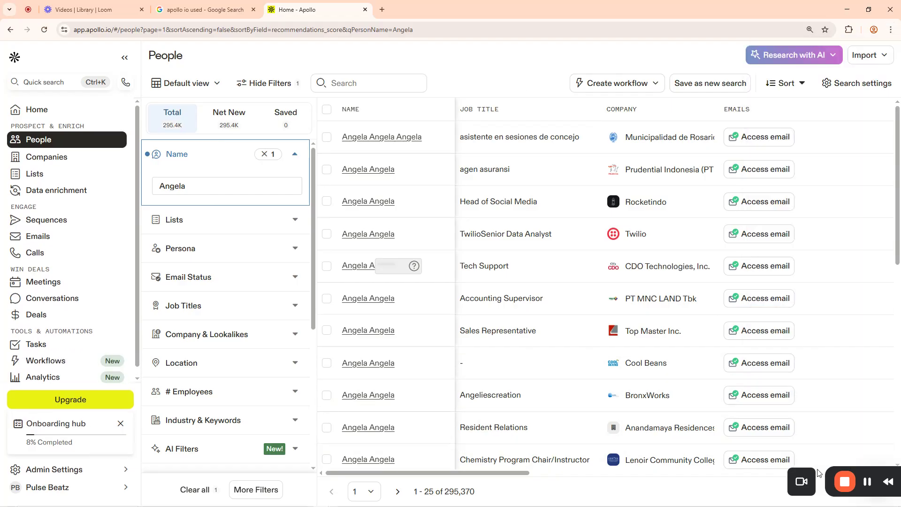
left_click_drag(672, 488, 110, 489)
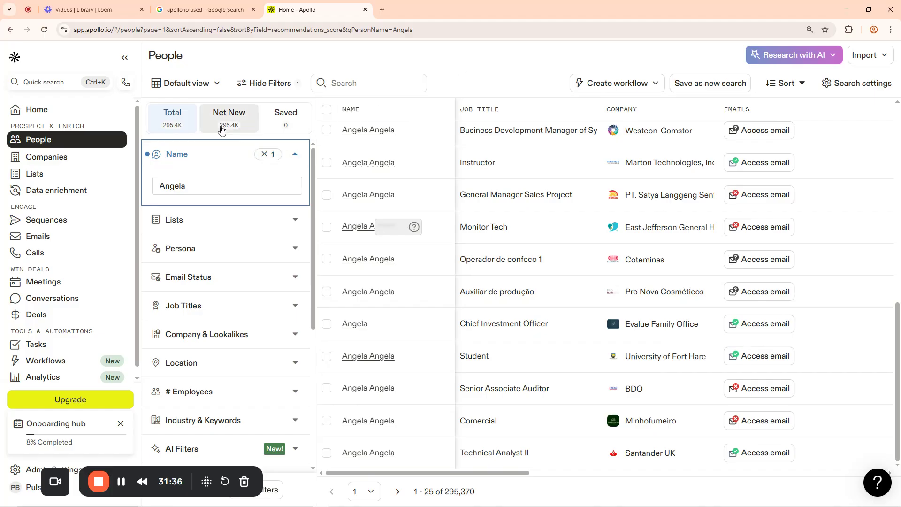
Swap the Name filter from Angela to Moses, narrowing the list to 40,448 people
left_click(266, 157)
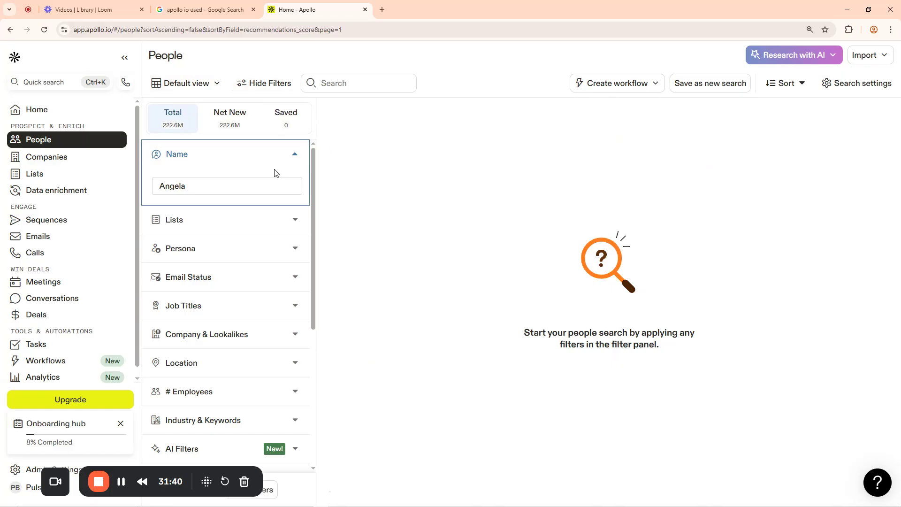
left_click(190, 189)
left_click_drag(192, 185, 137, 188)
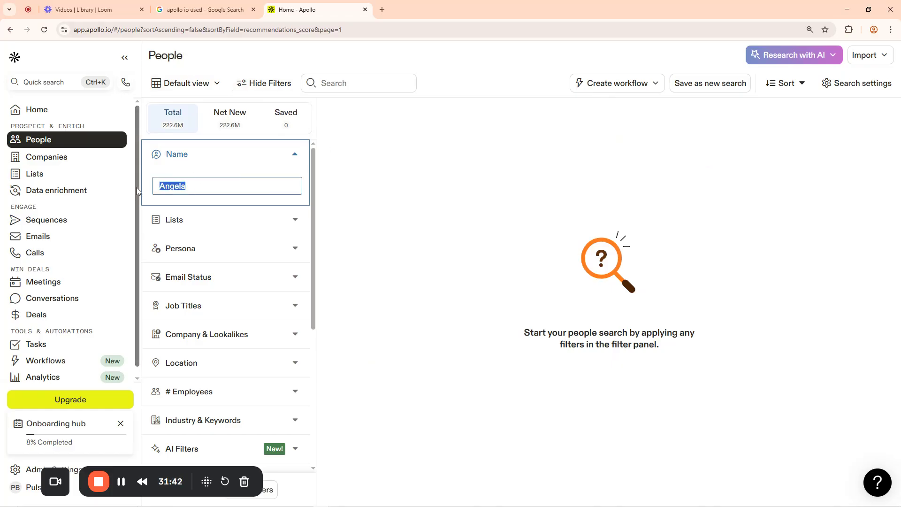
key("BackSpace")
type("Moses")
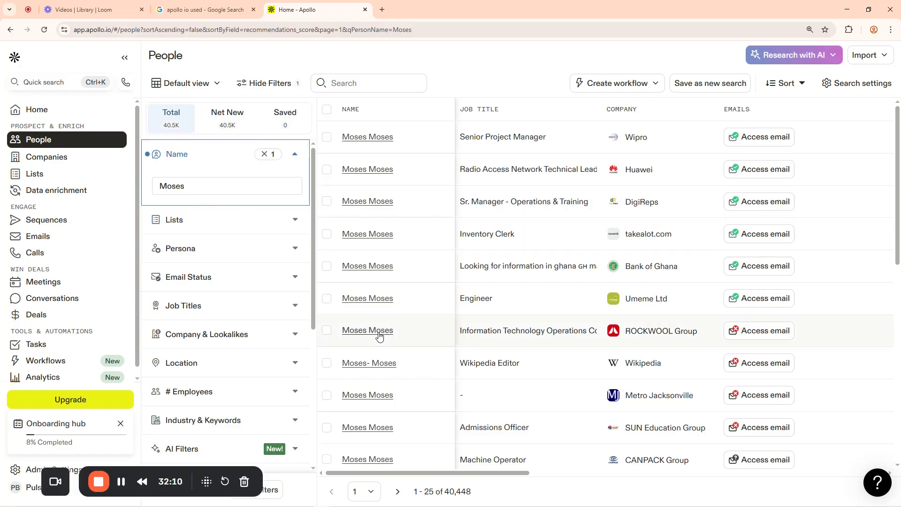
scroll(378, 335, "down", 10)
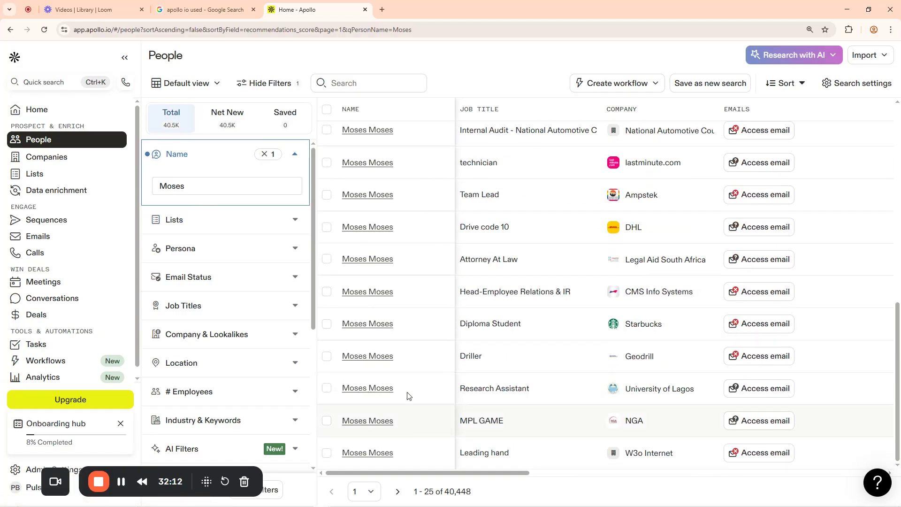
scroll(389, 264, "up", 10)
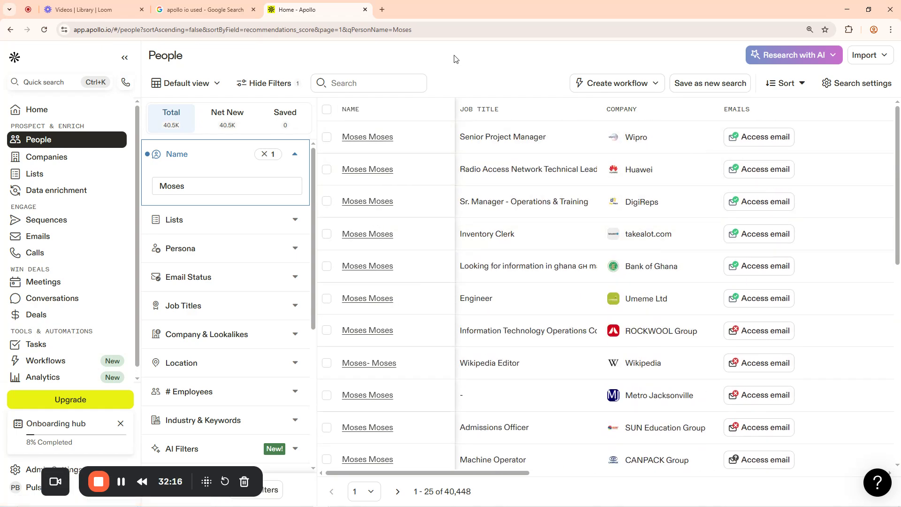
Clear the Moses name filter and empty the Name box, restoring 222.6M contacts
left_click(265, 156)
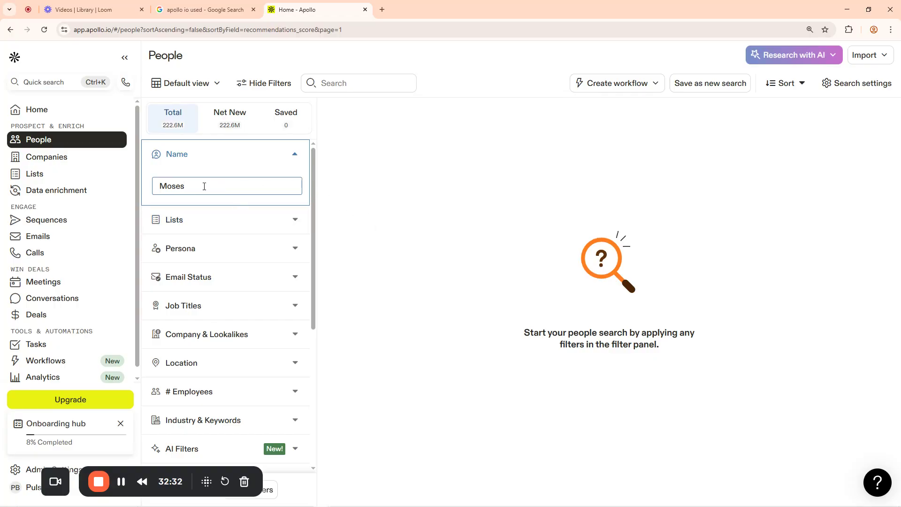
left_click(294, 154)
left_click(181, 154)
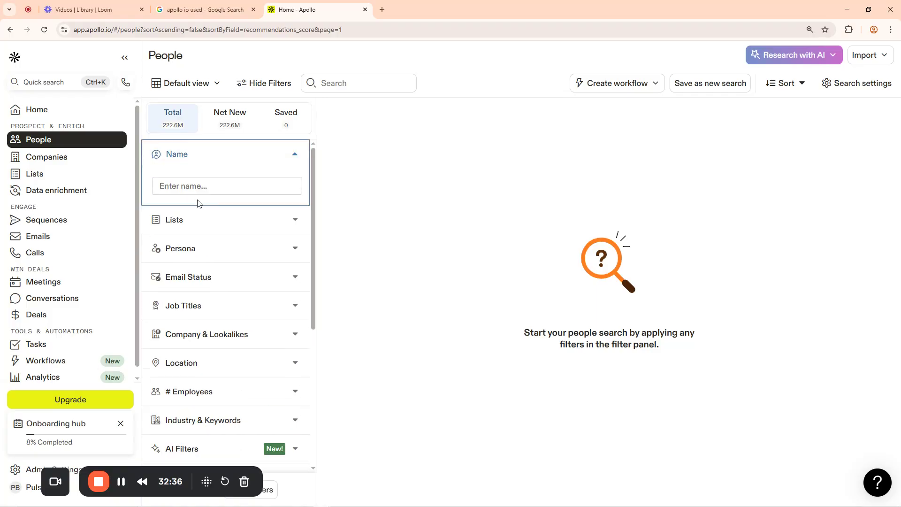
left_click(200, 186)
type("moses")
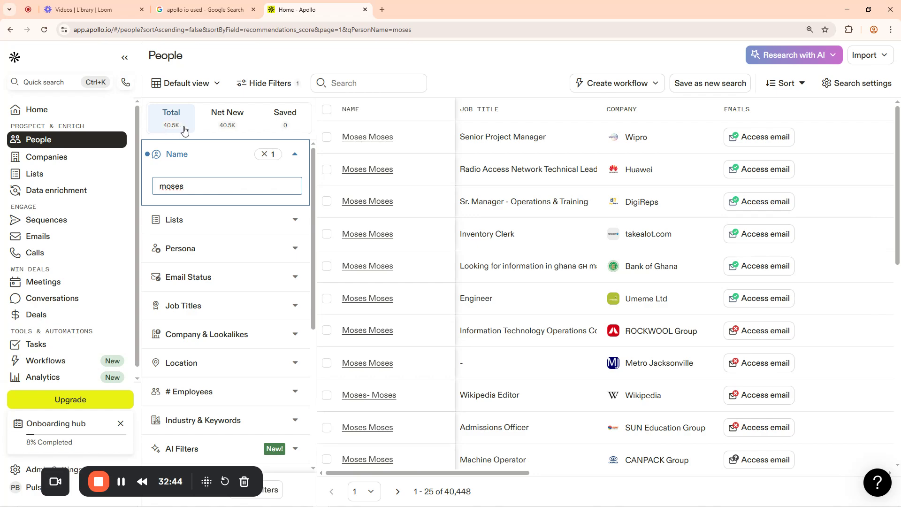
left_click(266, 155)
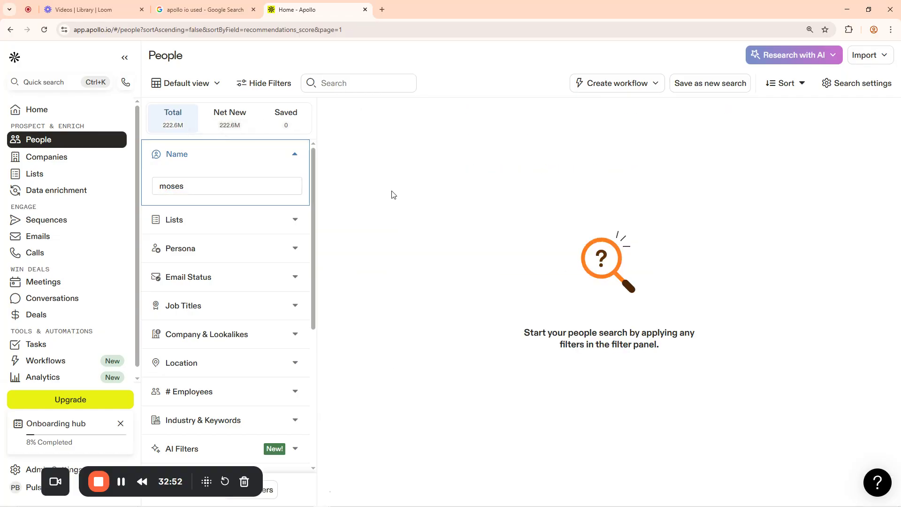
left_click_drag(212, 189, 151, 191)
key("BackSpace")
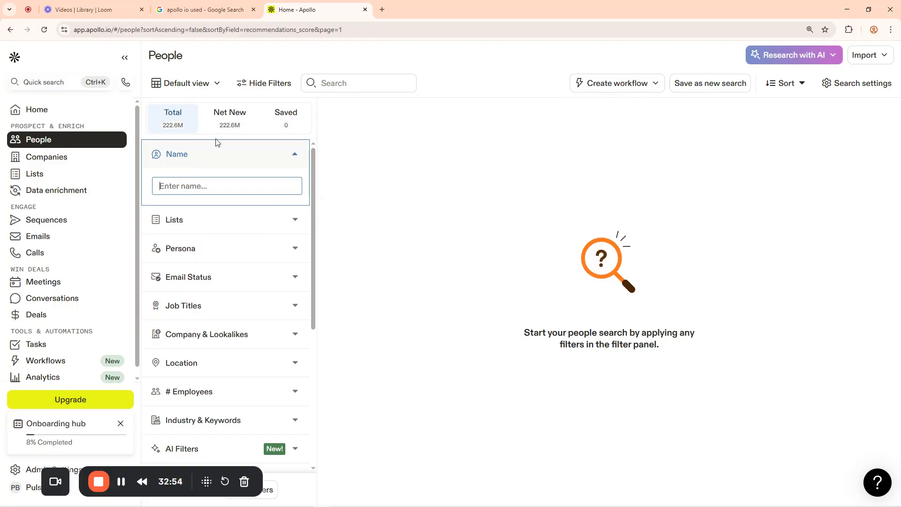
left_click(413, 59)
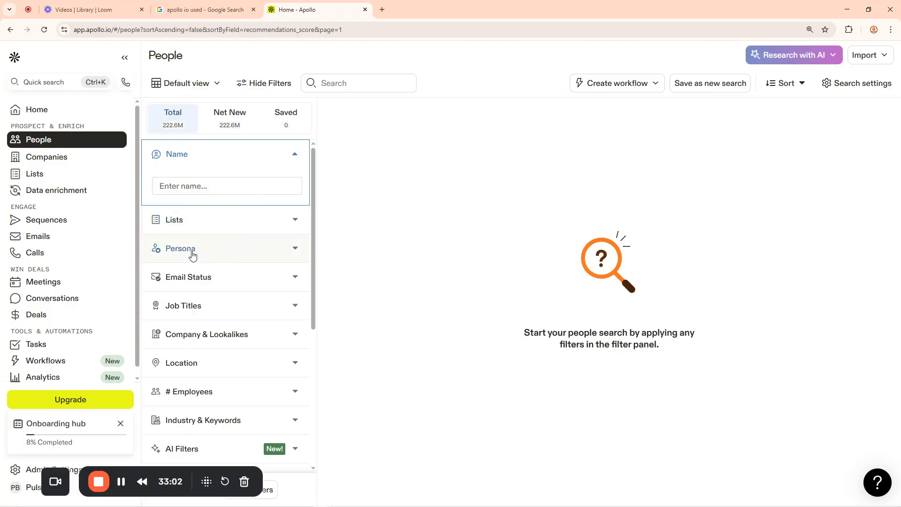
left_click(290, 250)
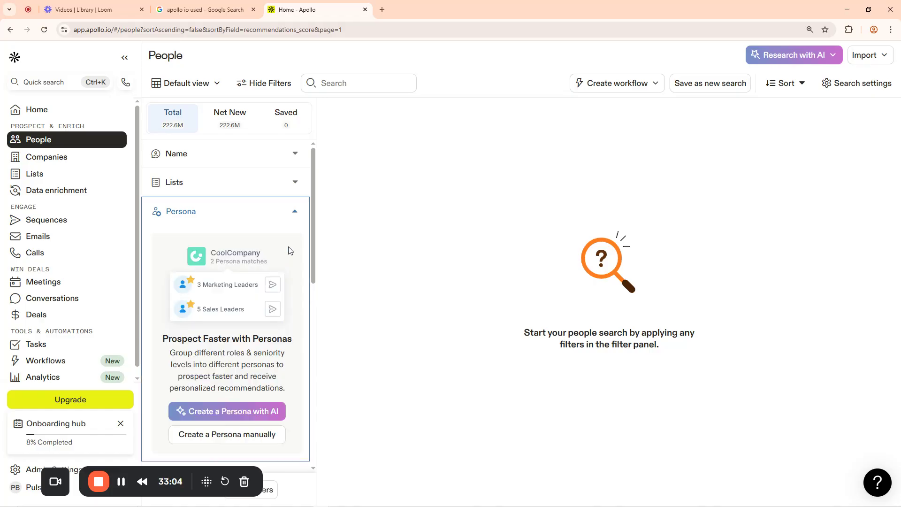
left_click(292, 212)
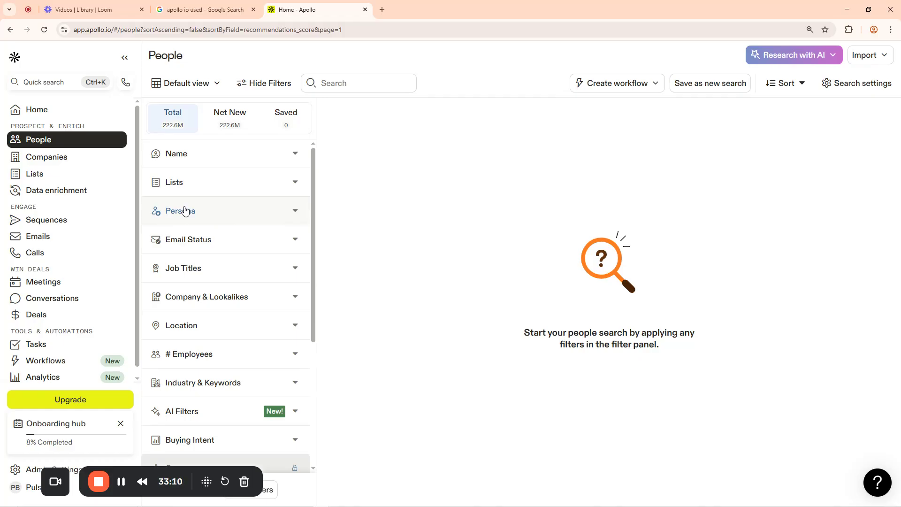
left_click(290, 241)
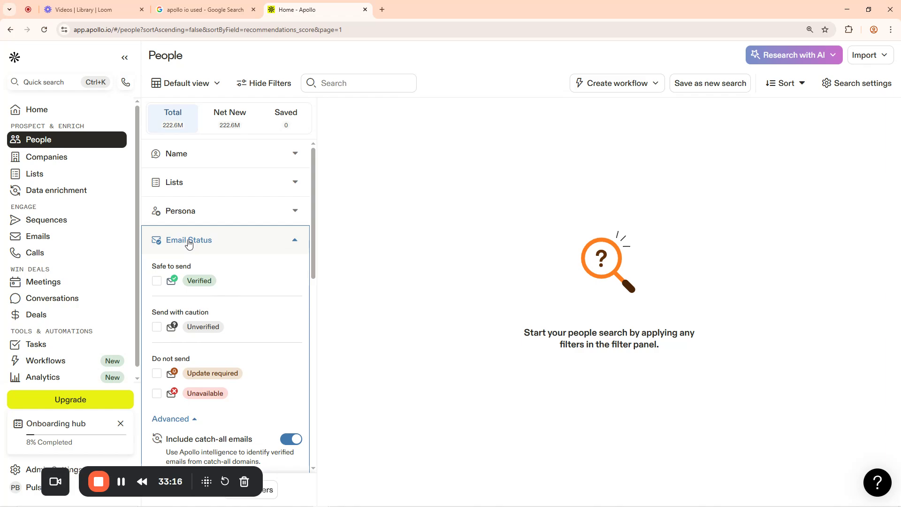
left_click(294, 243)
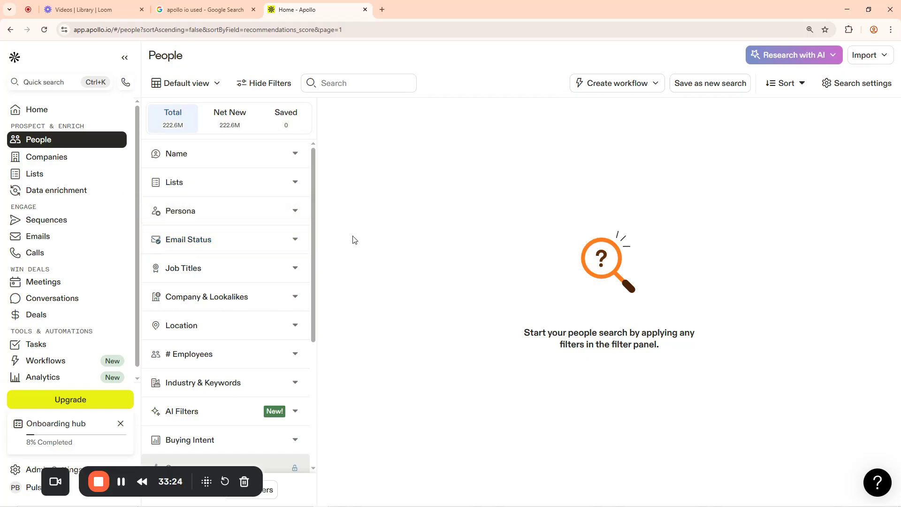
scroll(241, 254, "down", 2)
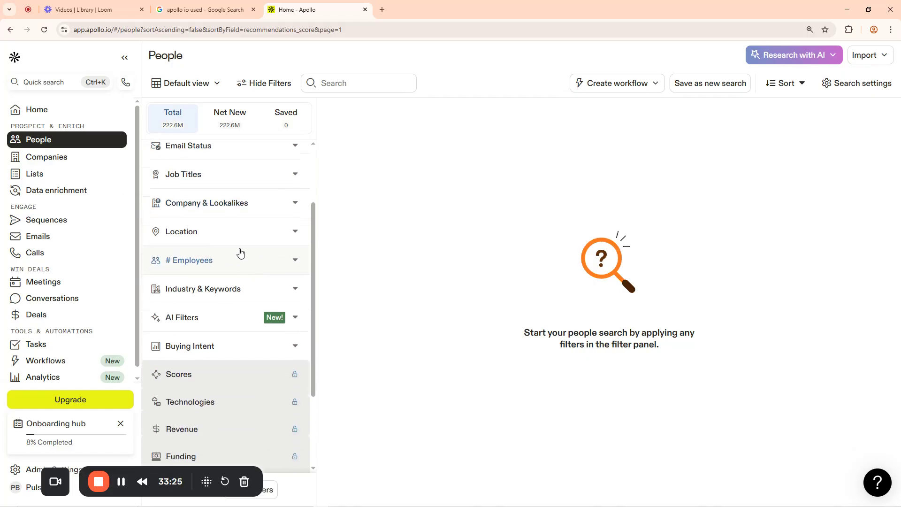
Expand Job Titles and browse suggested include titles like manager, project manager, teacher and director
left_click(188, 176)
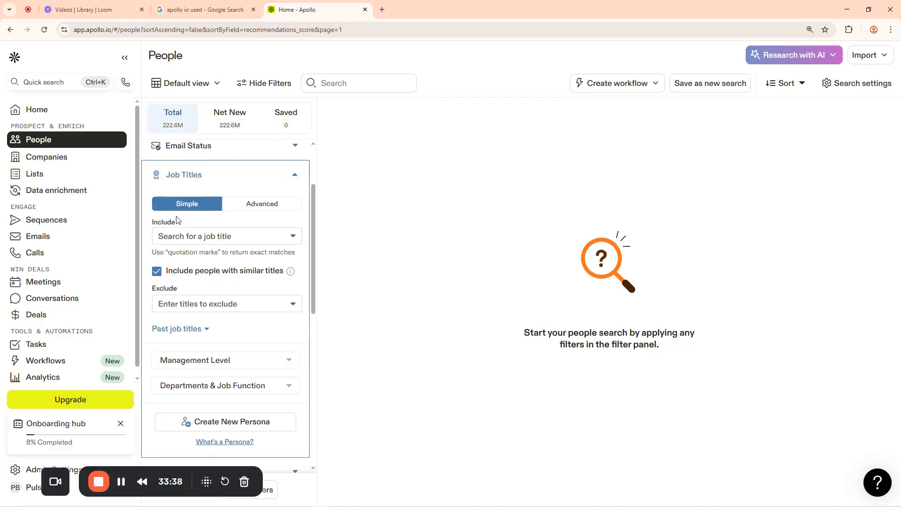
left_click(274, 207)
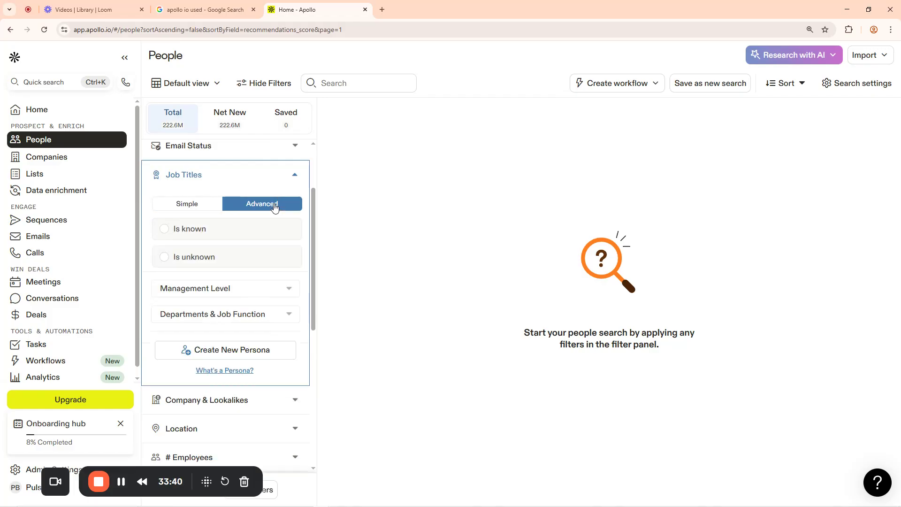
left_click(182, 208)
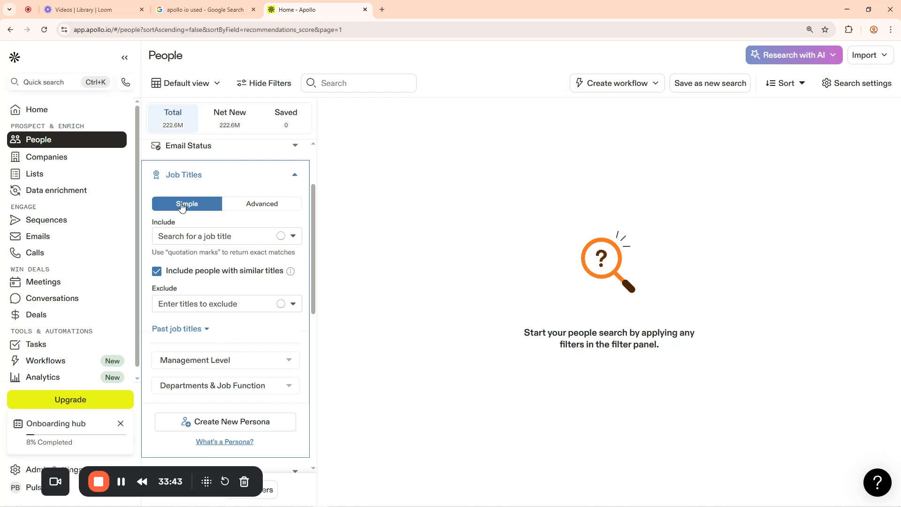
left_click(187, 236)
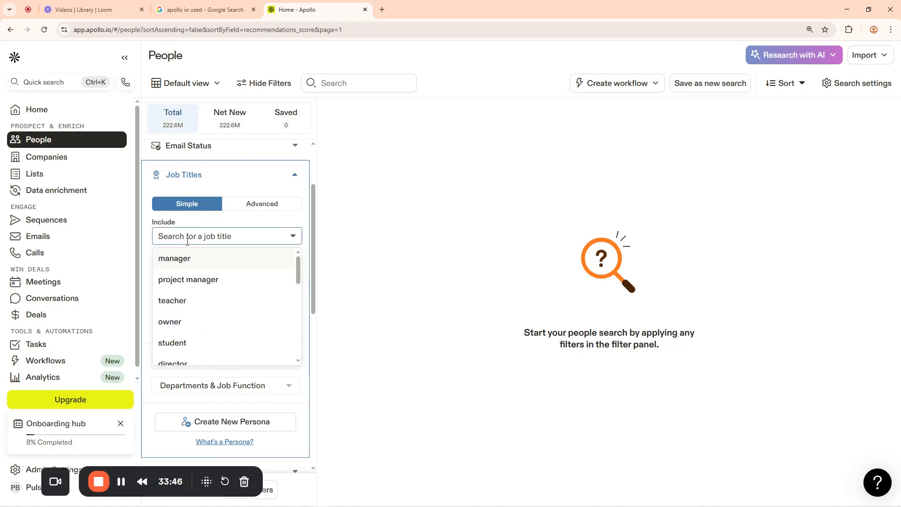
scroll(199, 326, "down", 4)
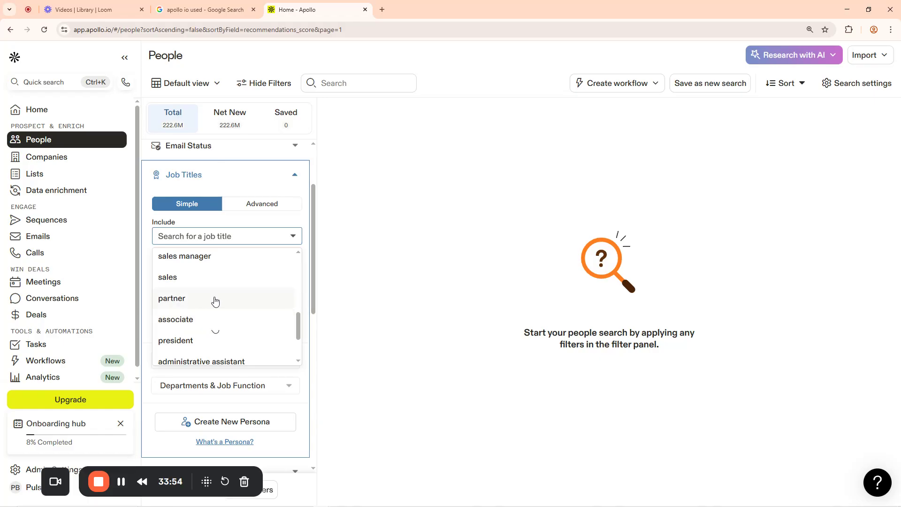
scroll(199, 328, "down", 2)
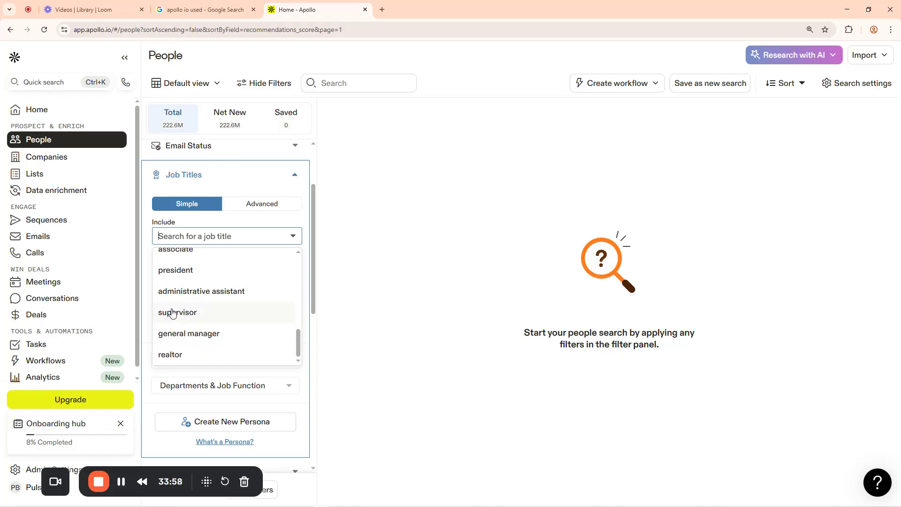
scroll(216, 334, "down", 3)
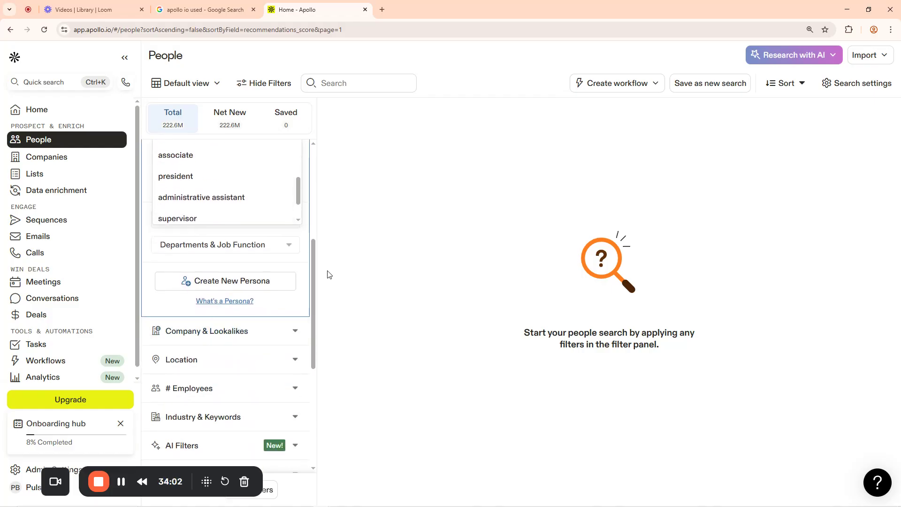
scroll(263, 300, "up", 4)
scroll(214, 345, "down", 1)
scroll(214, 346, "up", 3)
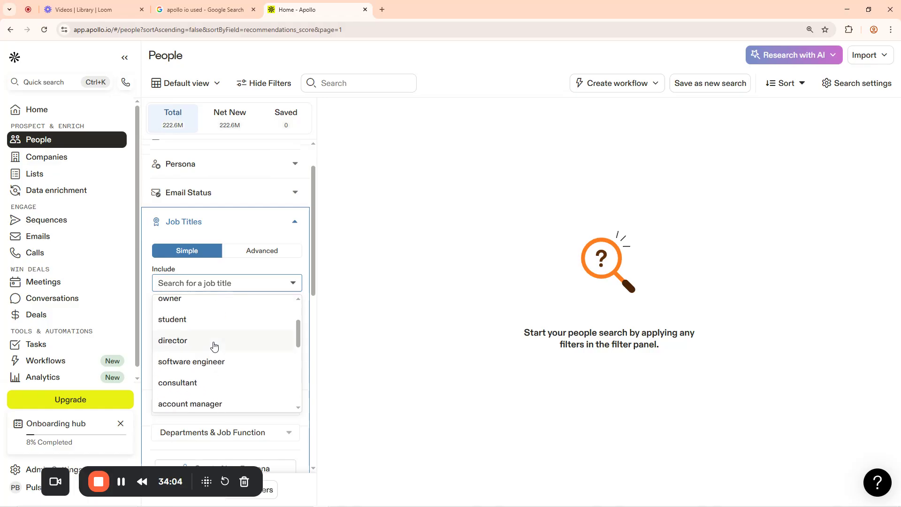
scroll(214, 346, "up", 2)
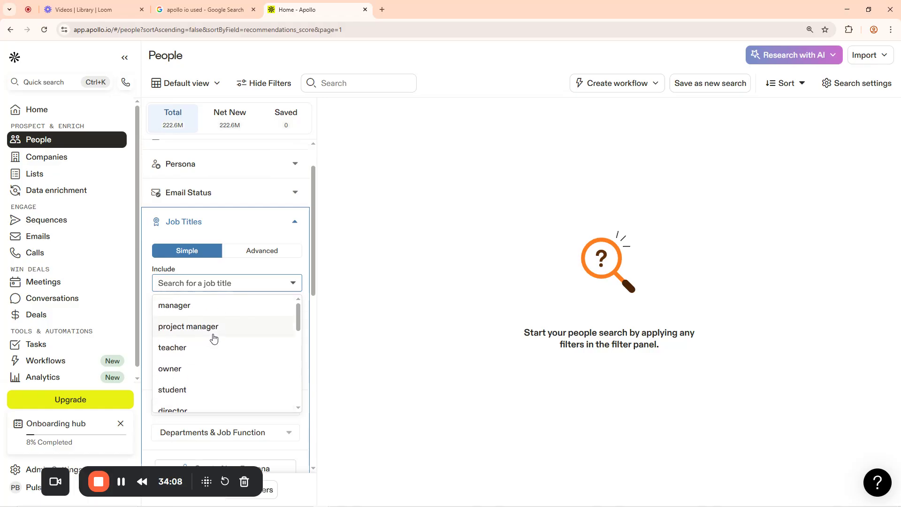
left_click(173, 306)
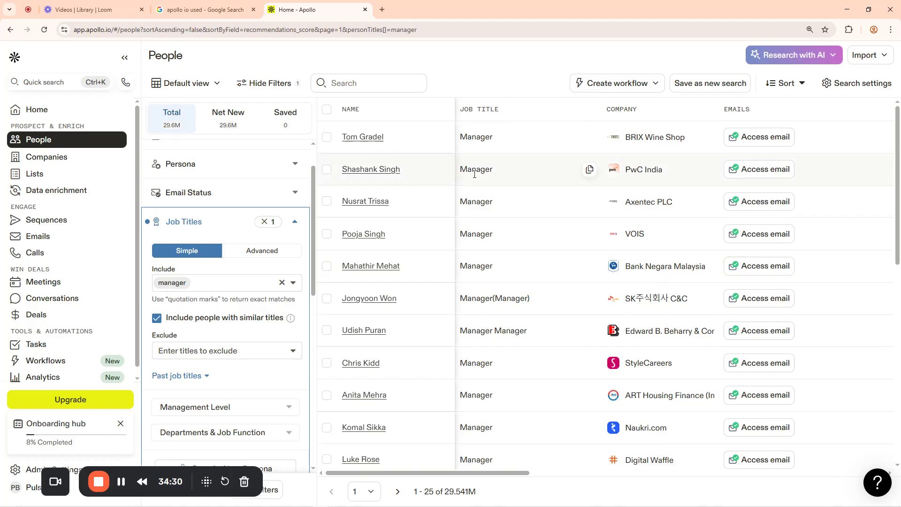
double_click(344, 115)
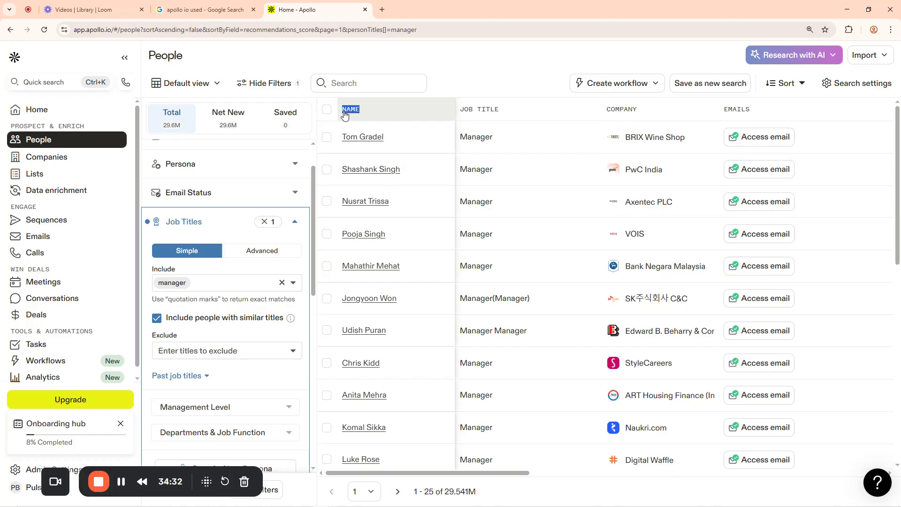
left_click(472, 109)
left_click_drag(648, 111, 610, 111)
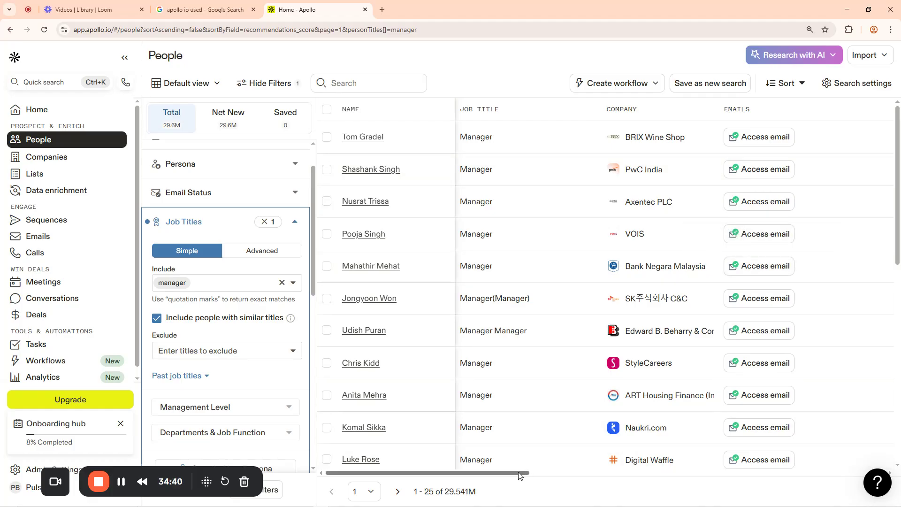
left_click_drag(519, 475, 645, 476)
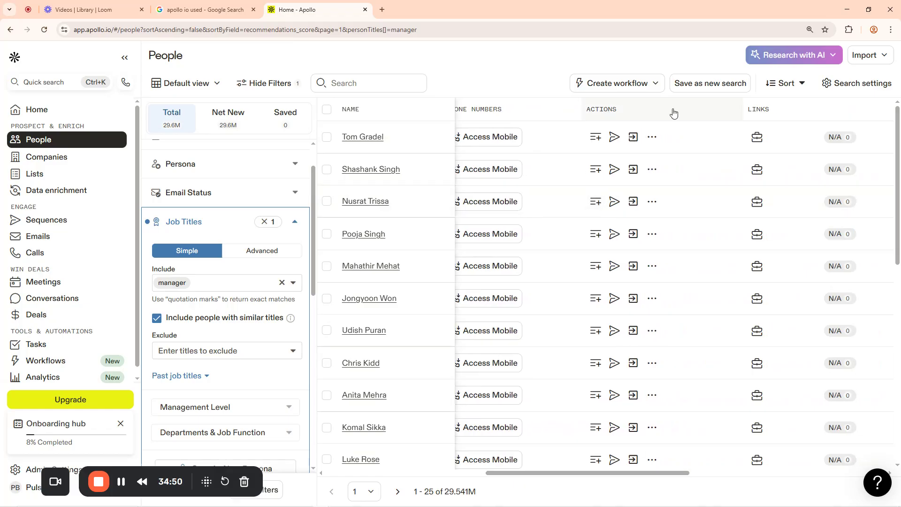
left_click_drag(619, 473, 445, 472)
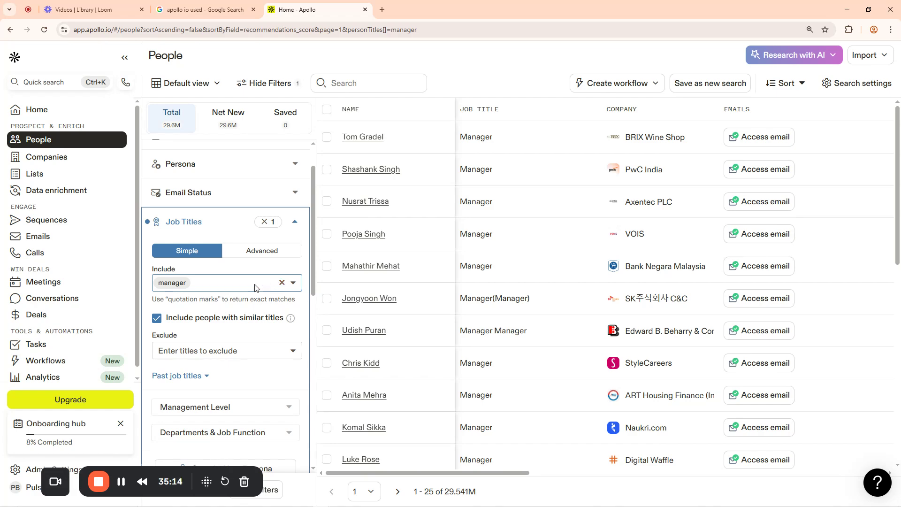
Remove the manager job-title chip and browse the Include title suggestions
left_click(282, 282)
left_click(225, 284)
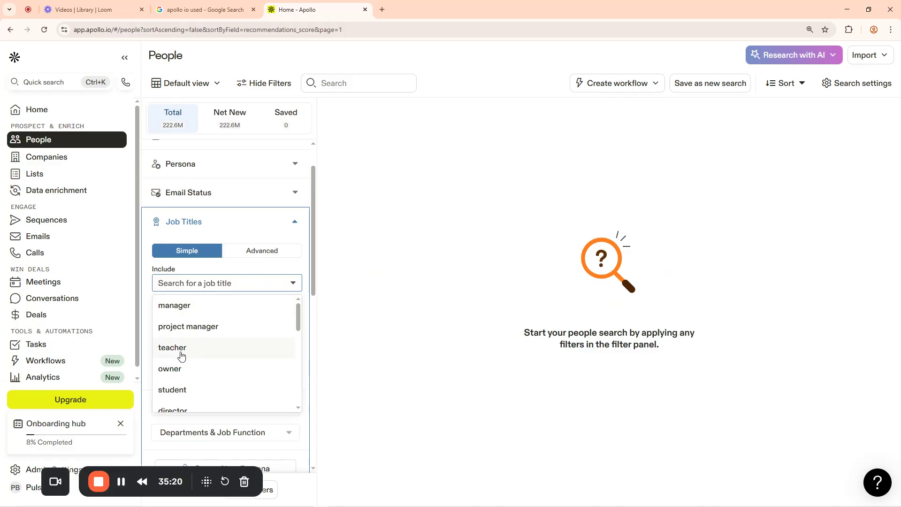
scroll(184, 355, "up", 1)
scroll(183, 355, "down", 7)
scroll(244, 333, "up", 7)
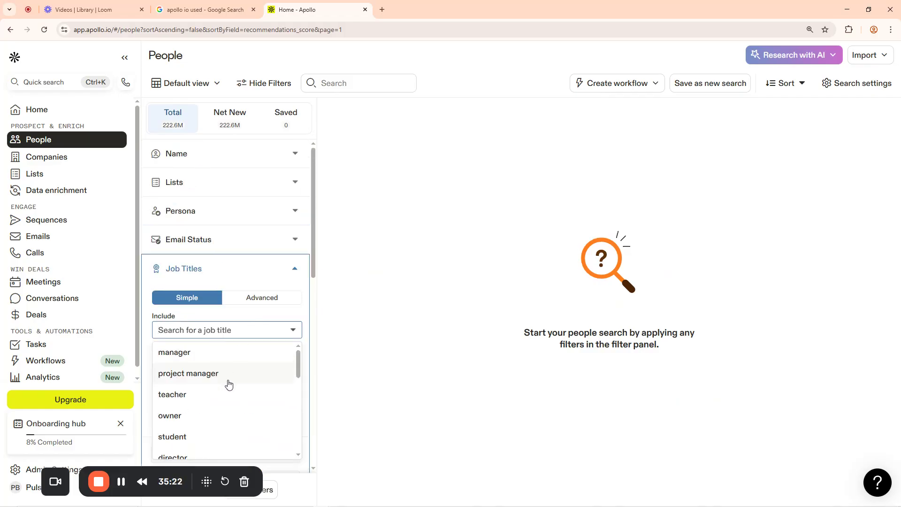
scroll(252, 382, "down", 1)
scroll(252, 383, "down", 3)
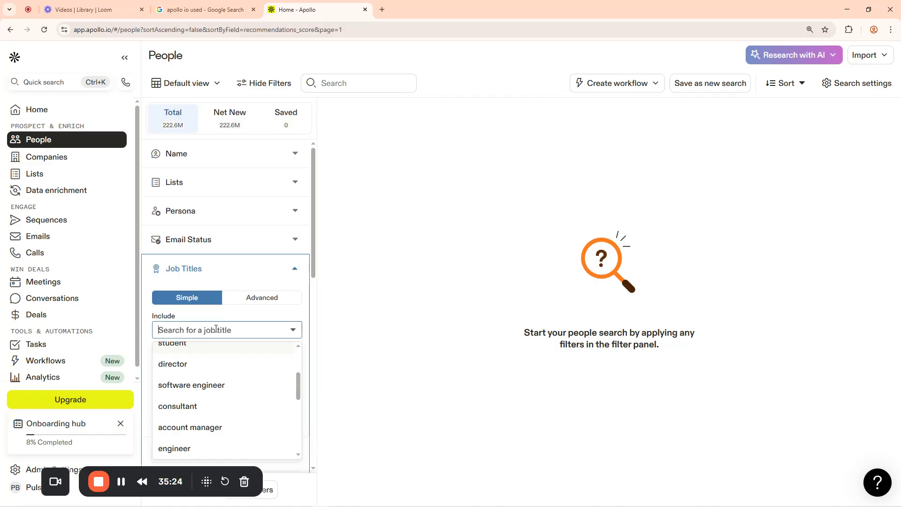
Type 'M' and choose 'medical doctor' from the job-title suggestions
type("Medical")
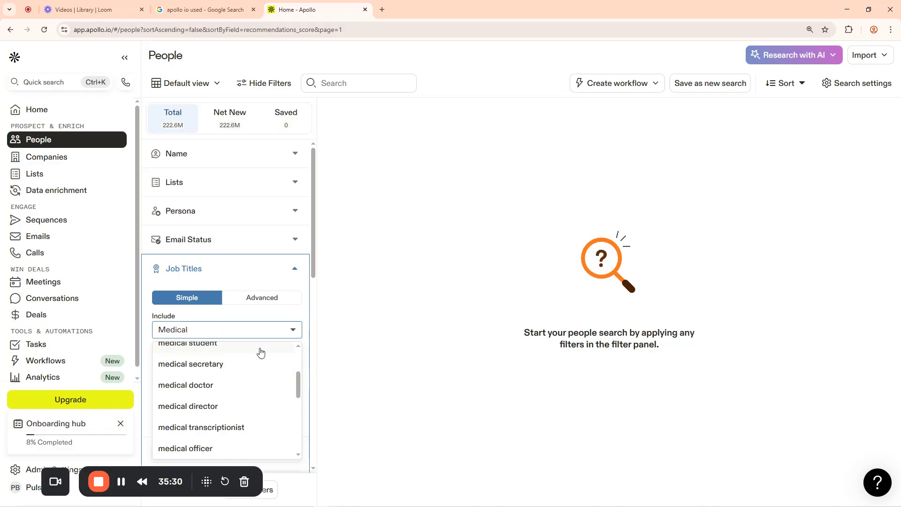
scroll(257, 352, "down", 2)
scroll(253, 371, "up", 5)
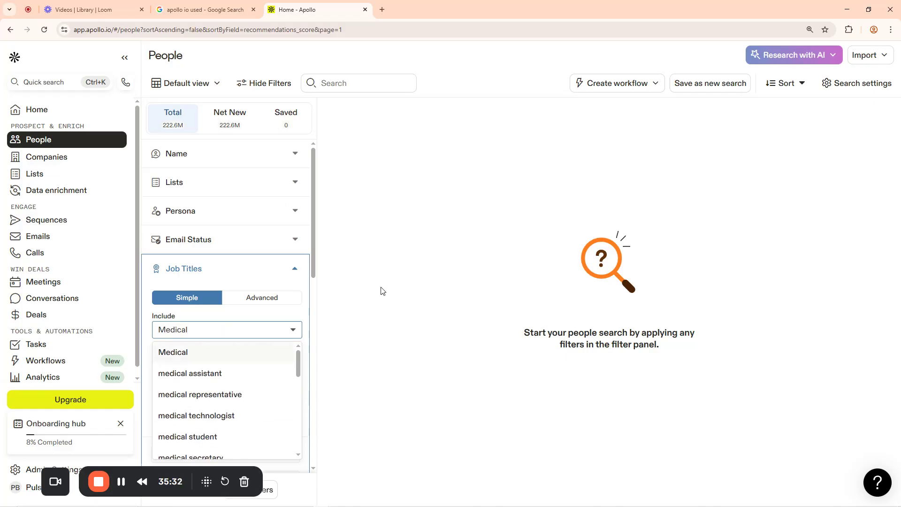
scroll(316, 313, "down", 3)
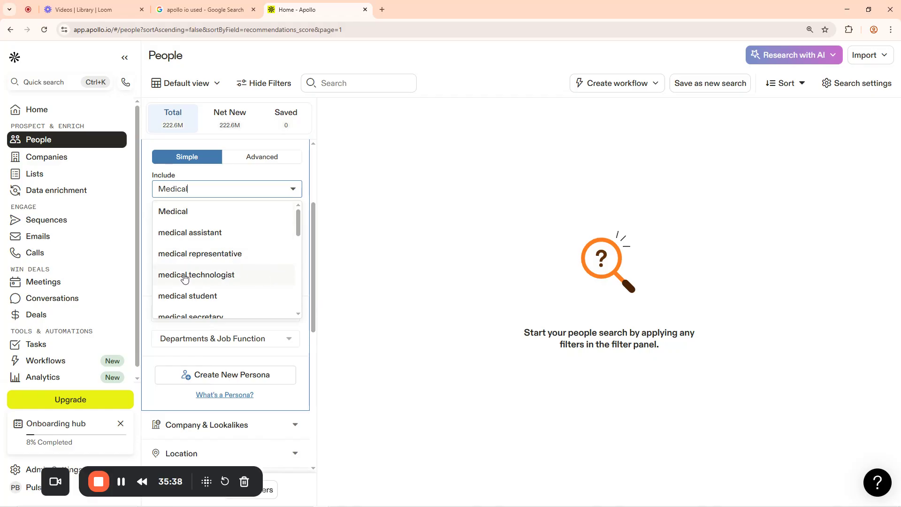
scroll(263, 281, "down", 2)
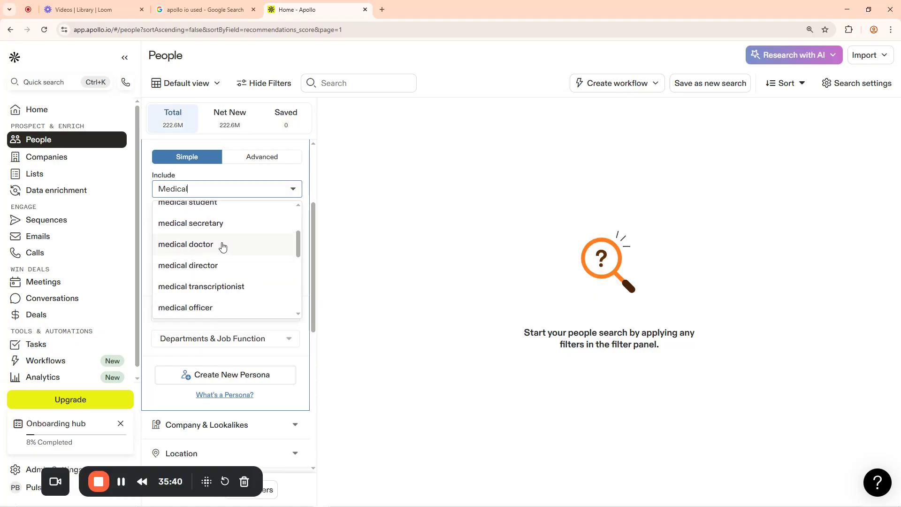
left_click(178, 245)
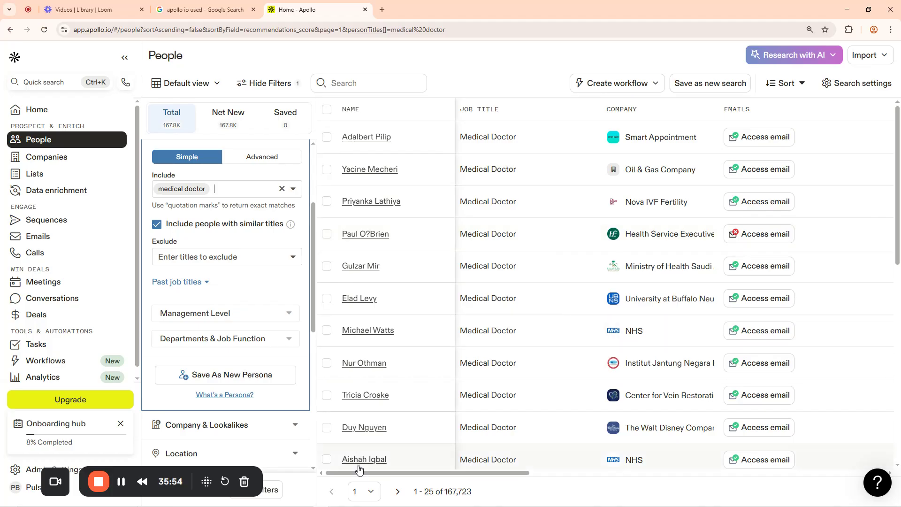
left_click_drag(378, 475, 378, 455)
Clear the medical doctor job title and expand the Company & Lookalikes filter
left_click(280, 194)
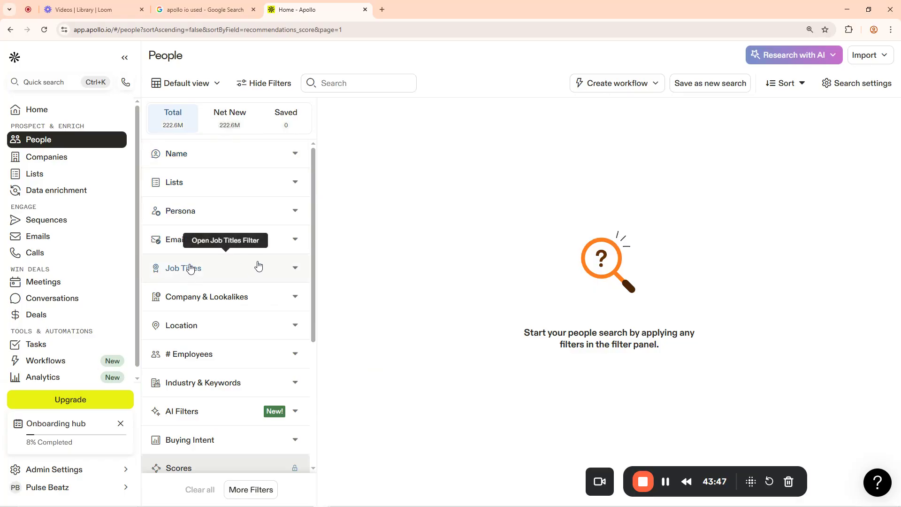
scroll(258, 266, "down", 1)
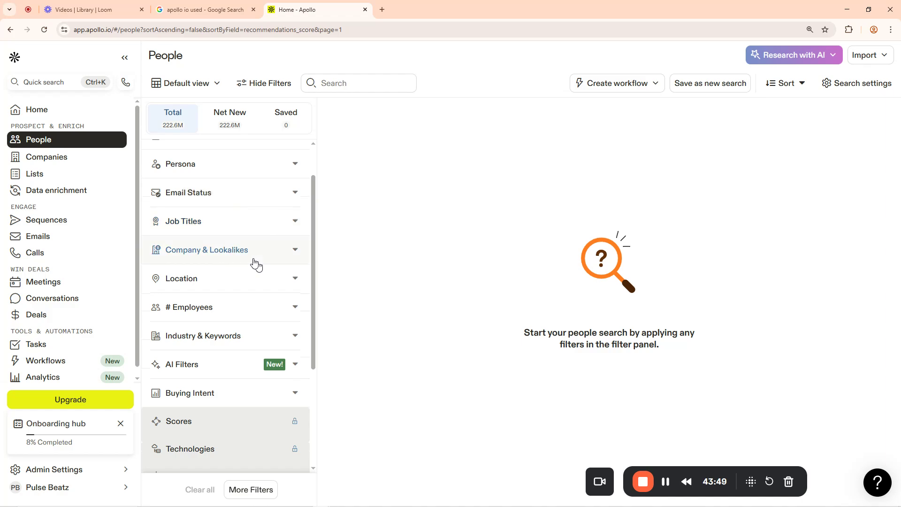
left_click(238, 252)
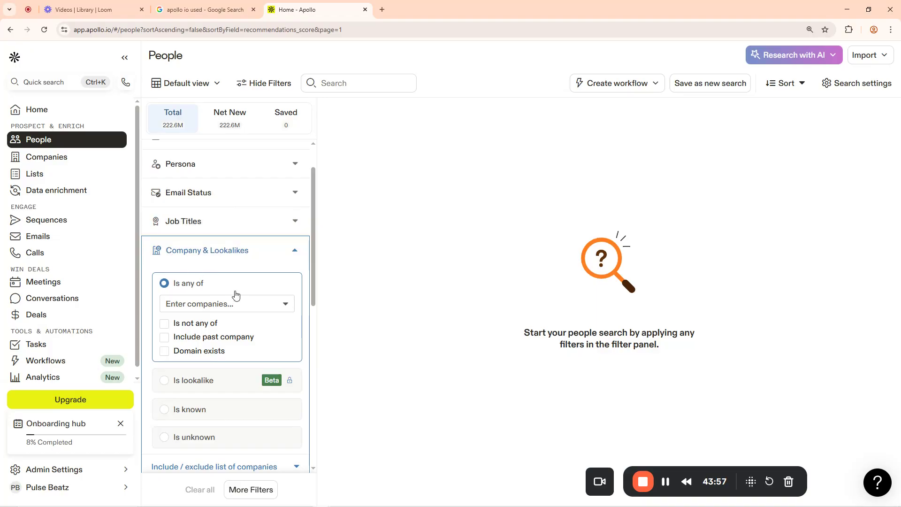
Choose Google from the company suggestions under Is any of, listing 112,358 people
left_click(231, 305)
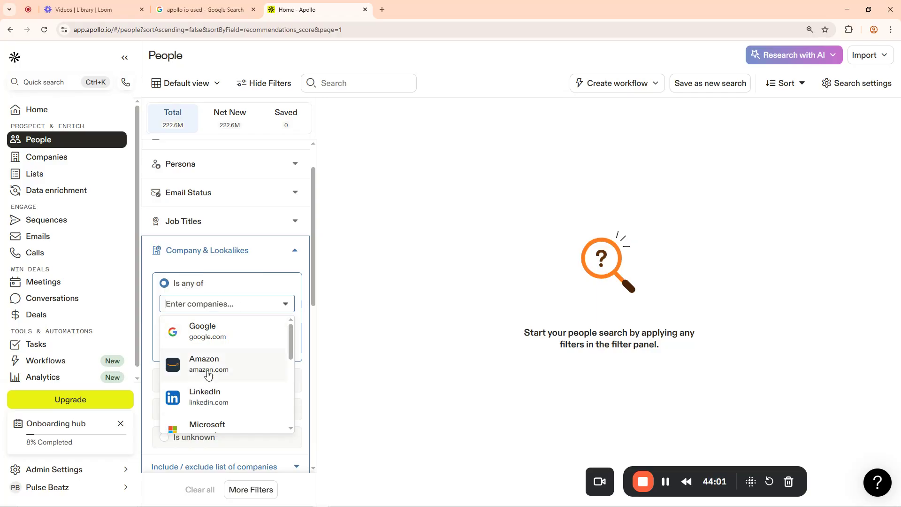
scroll(216, 399, "down", 2)
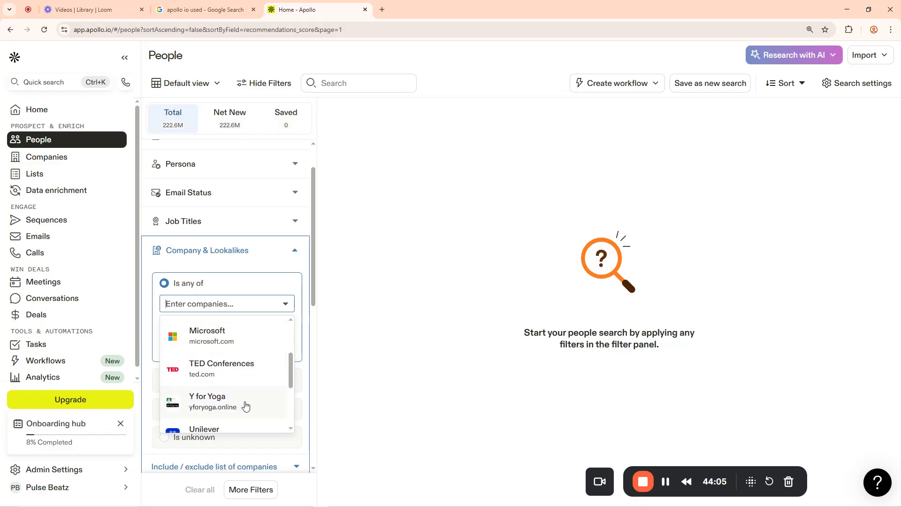
scroll(220, 401, "down", 5)
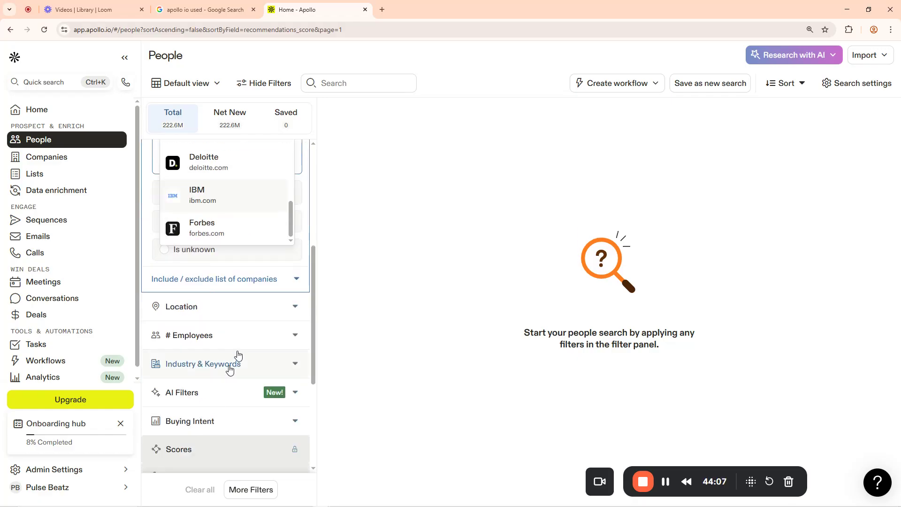
scroll(235, 362, "up", 3)
scroll(245, 329, "up", 5)
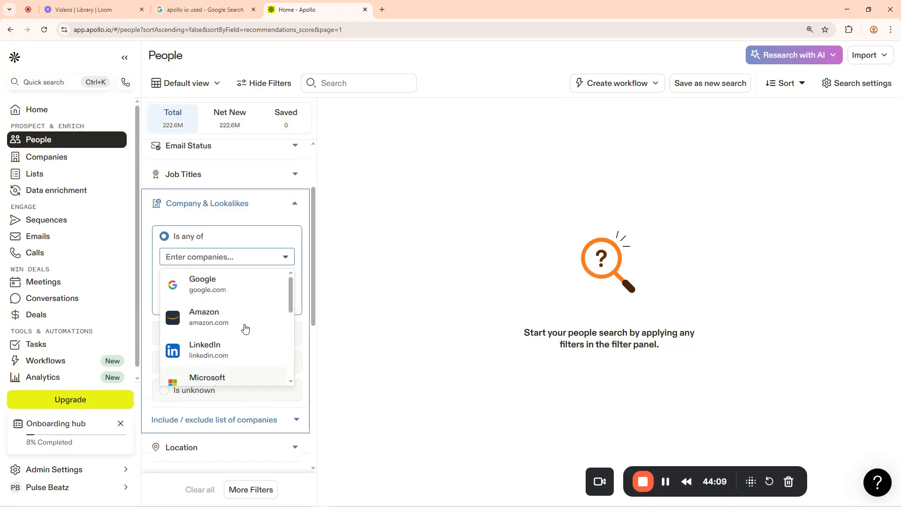
left_click(203, 287)
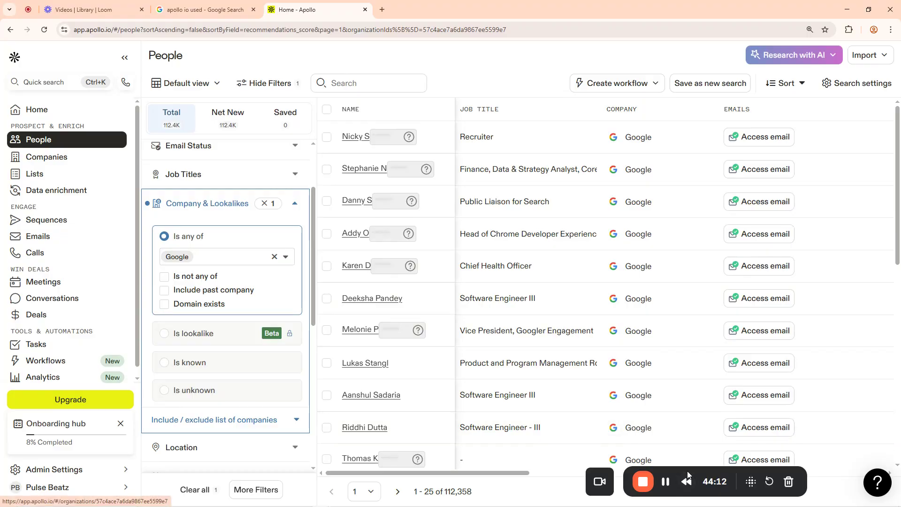
scroll(526, 475, "down", 1)
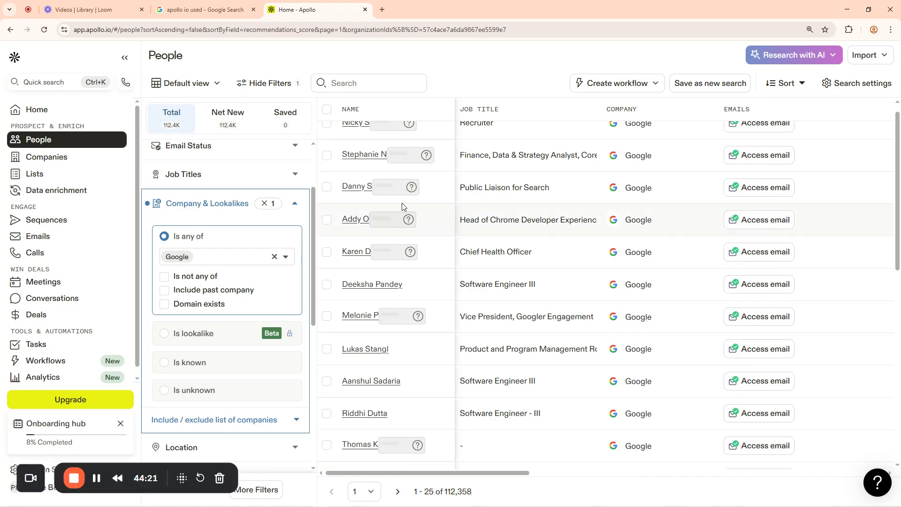
scroll(632, 207, "up", 1)
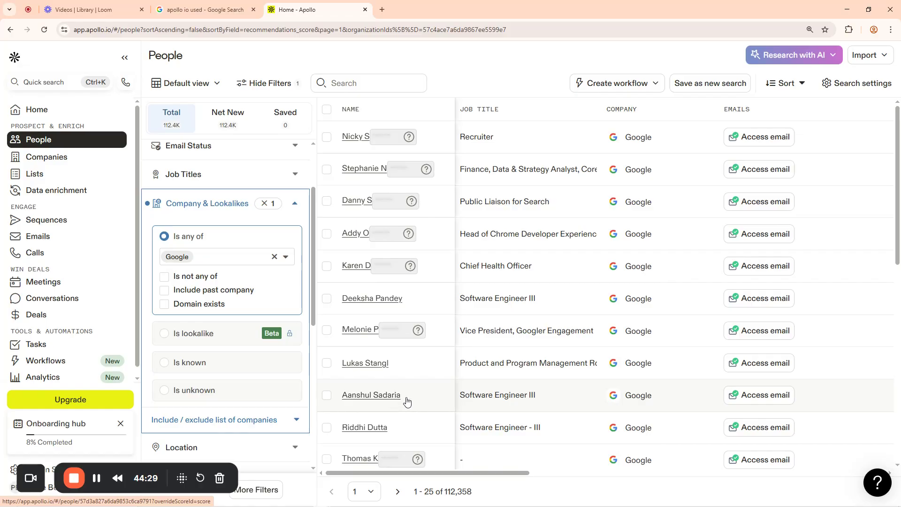
scroll(404, 400, "down", 3)
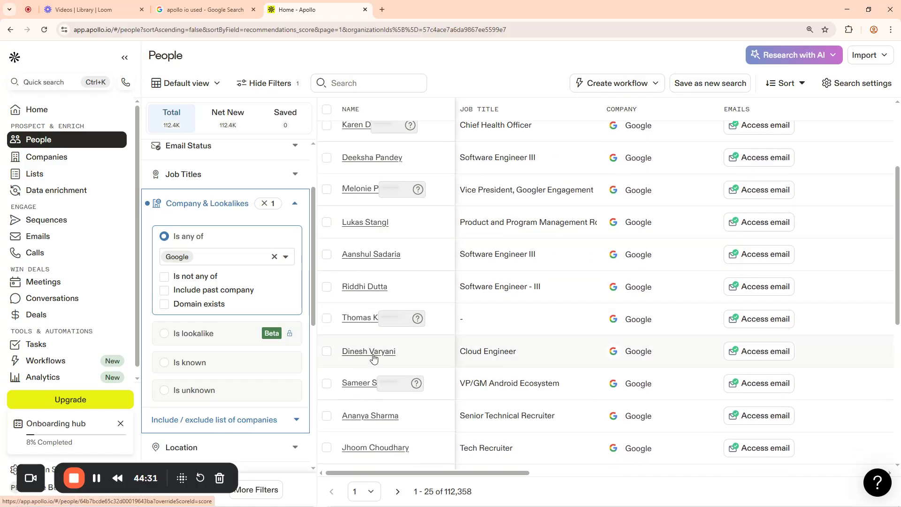
scroll(401, 359, "down", 2)
scroll(381, 365, "down", 3)
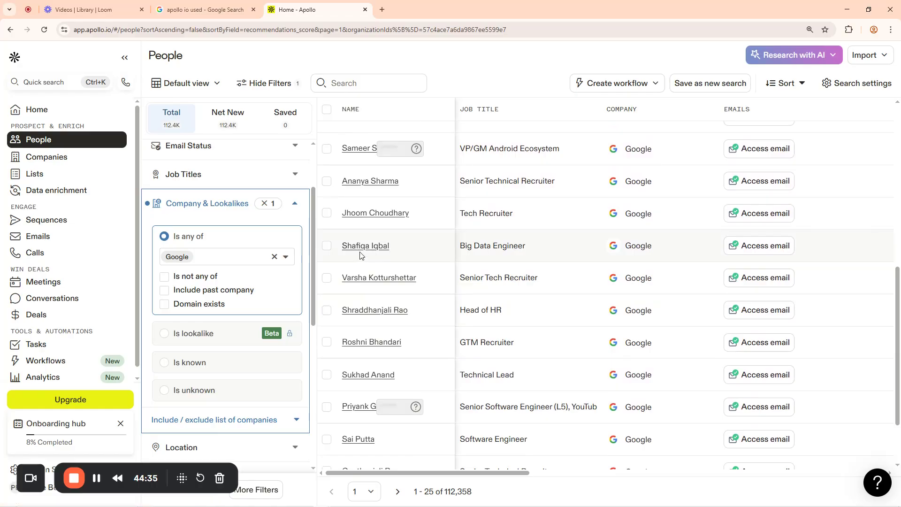
scroll(365, 329, "down", 2)
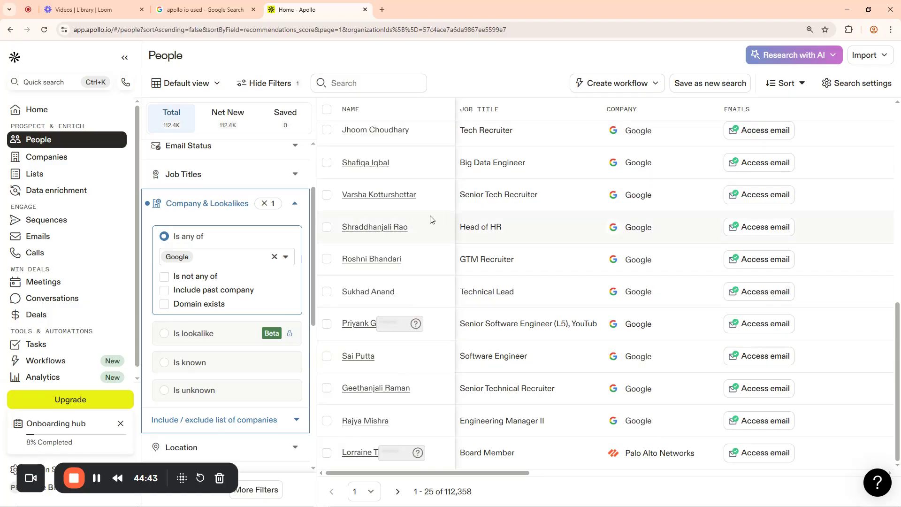
scroll(434, 217, "up", 10)
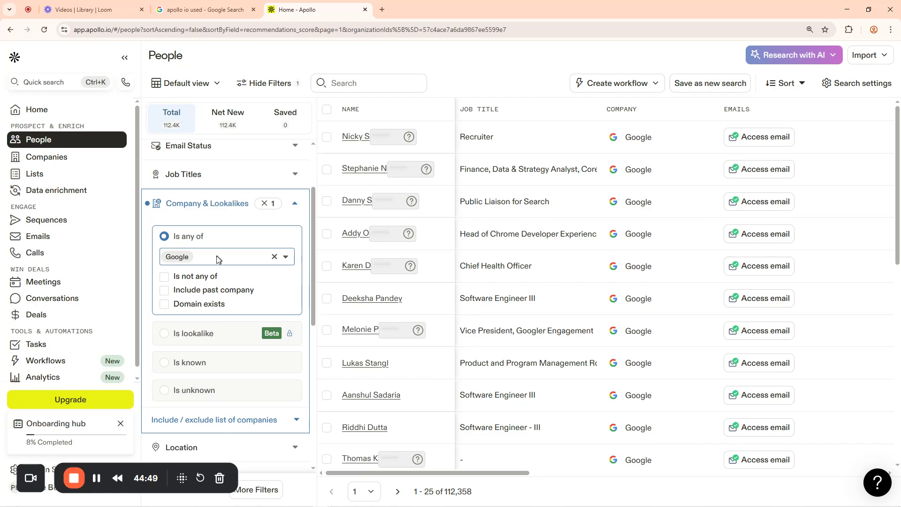
Add Microsoft alongside Google, then clear both company chips with Backspace
left_click(203, 261)
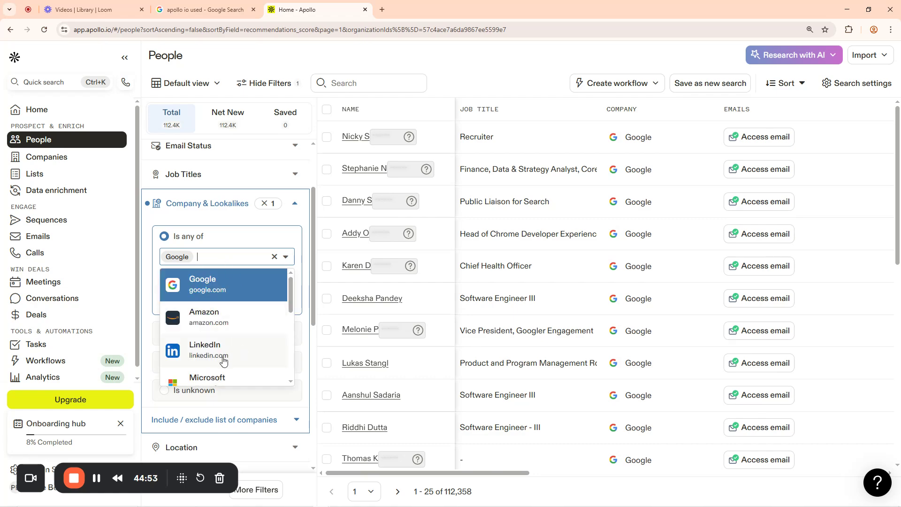
scroll(221, 350, "down", 1)
left_click(227, 328)
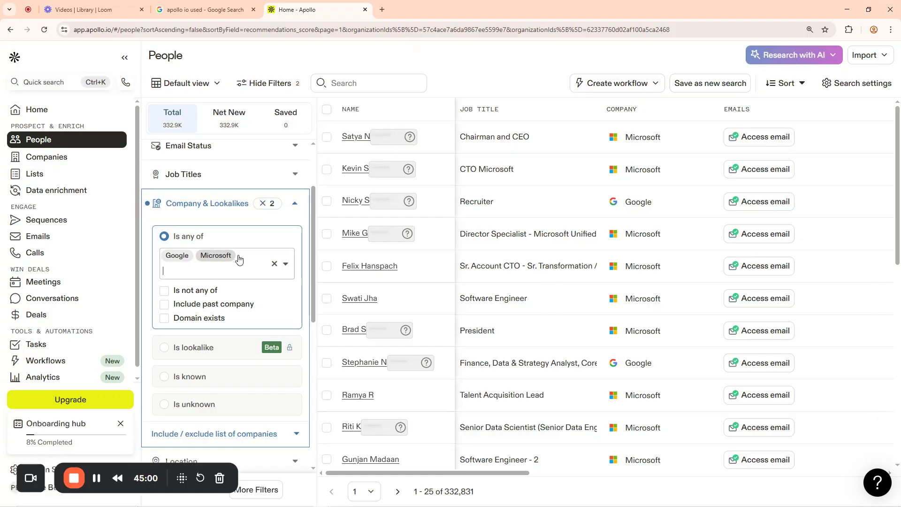
left_click(207, 272)
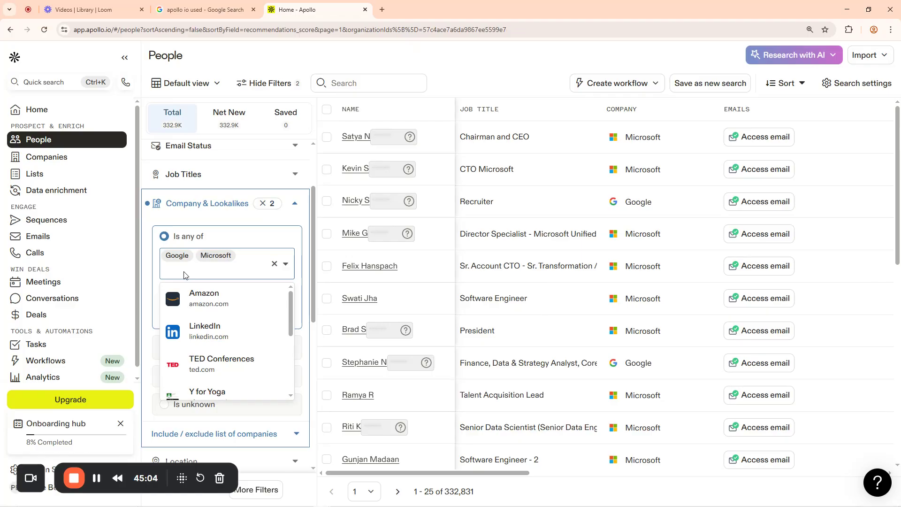
key("BackSpace")
key("BackSpace")
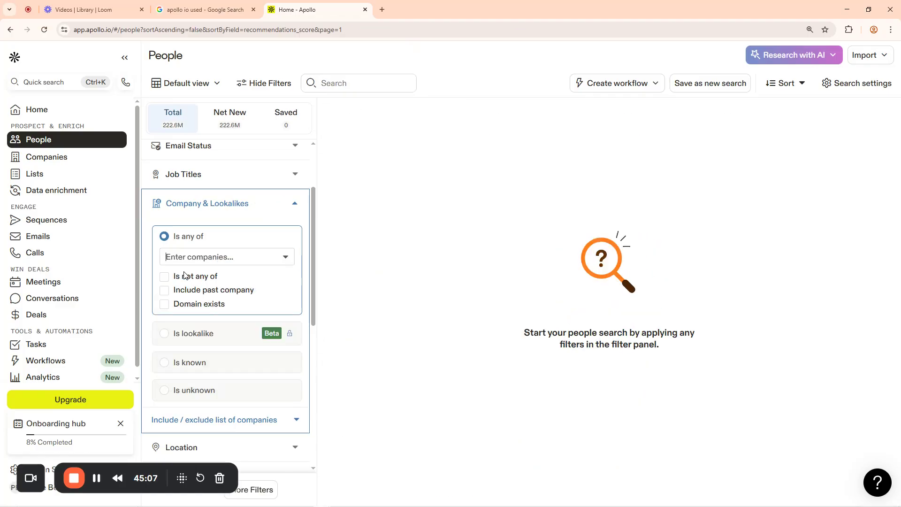
Re-add Google (112.4K people) and then Microsoft to the company filter
left_click(190, 257)
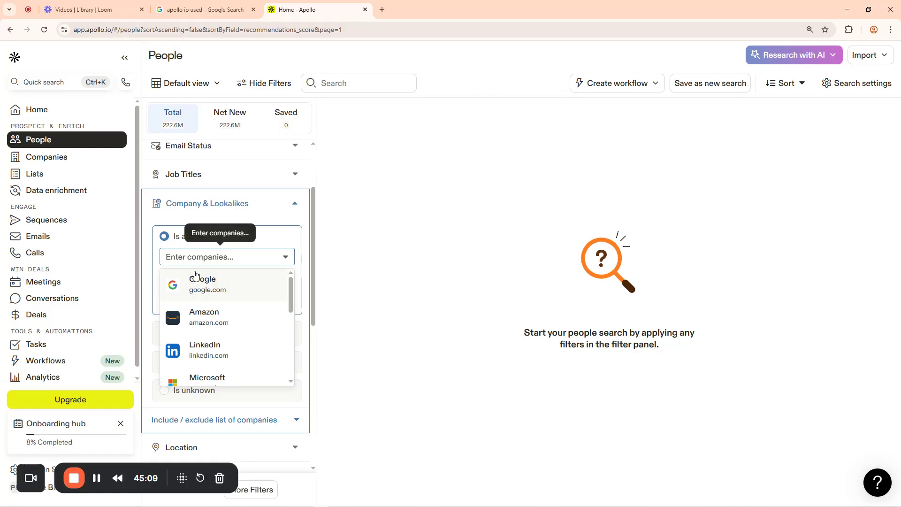
left_click(205, 287)
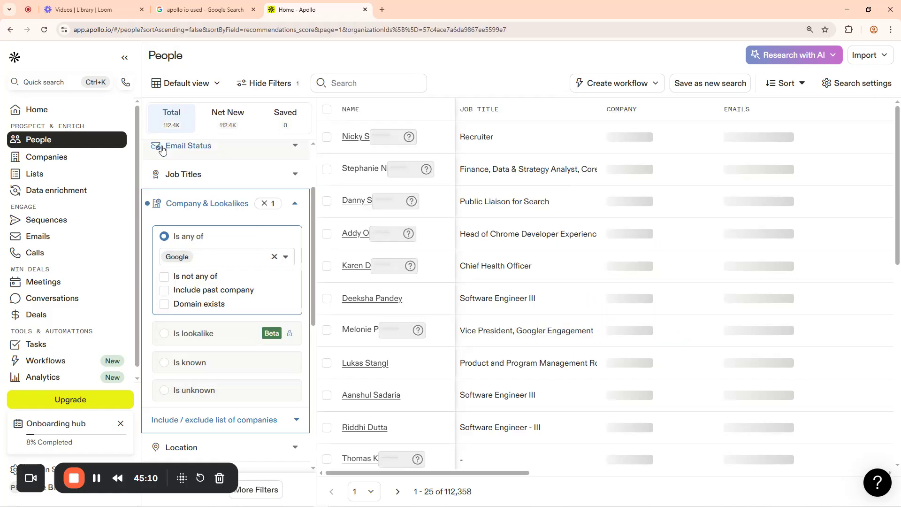
left_click_drag(150, 126, 185, 130)
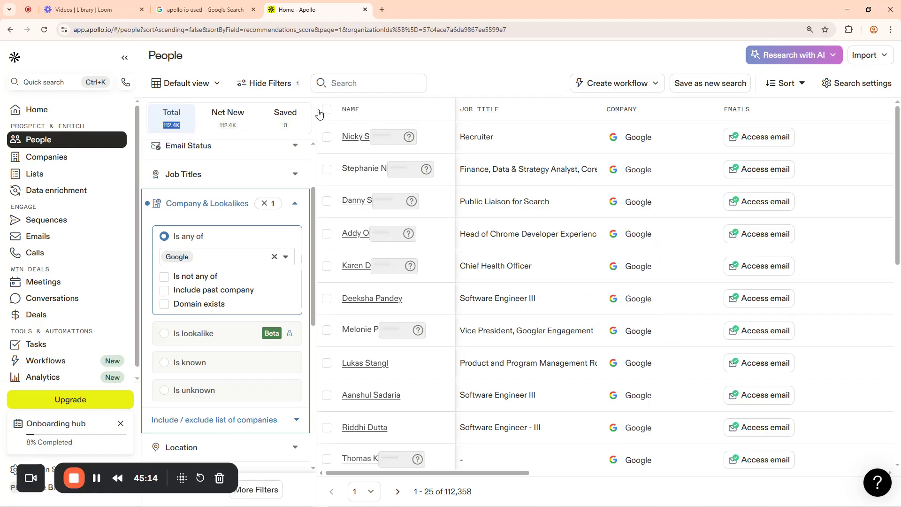
left_click(217, 259)
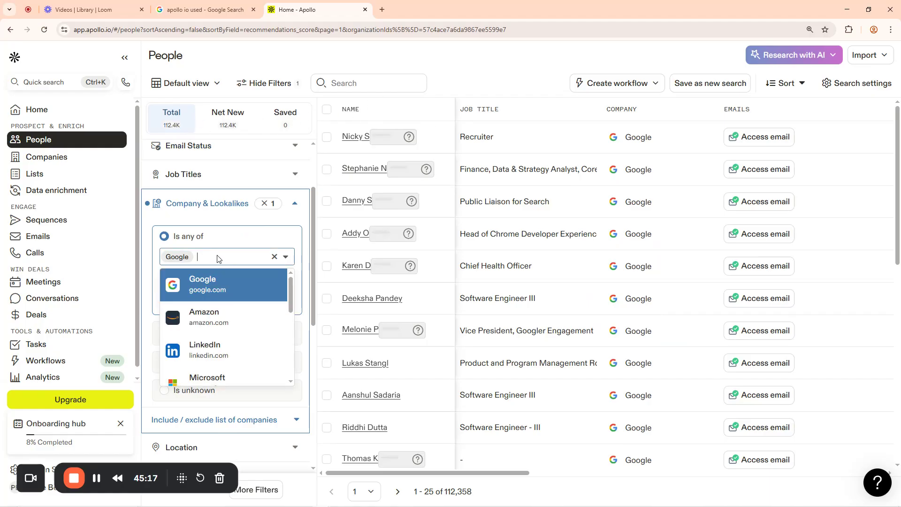
scroll(225, 332, "down", 2)
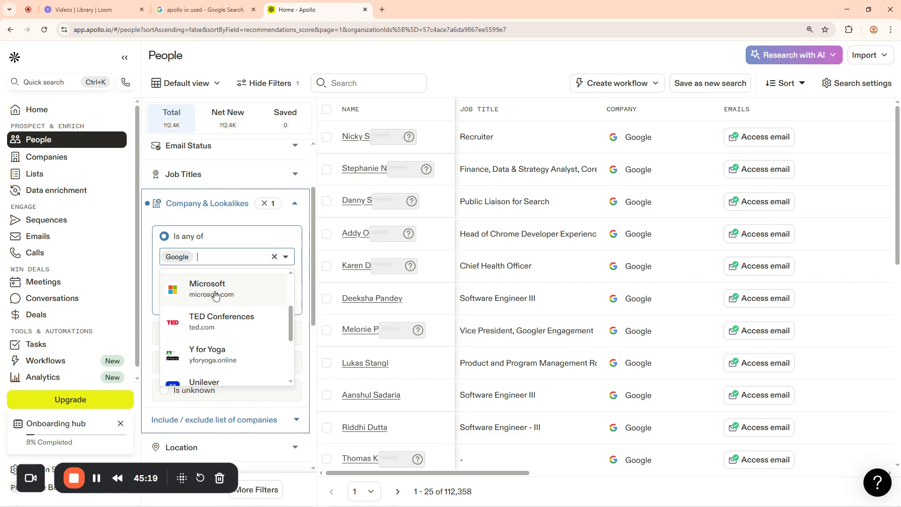
left_click(214, 291)
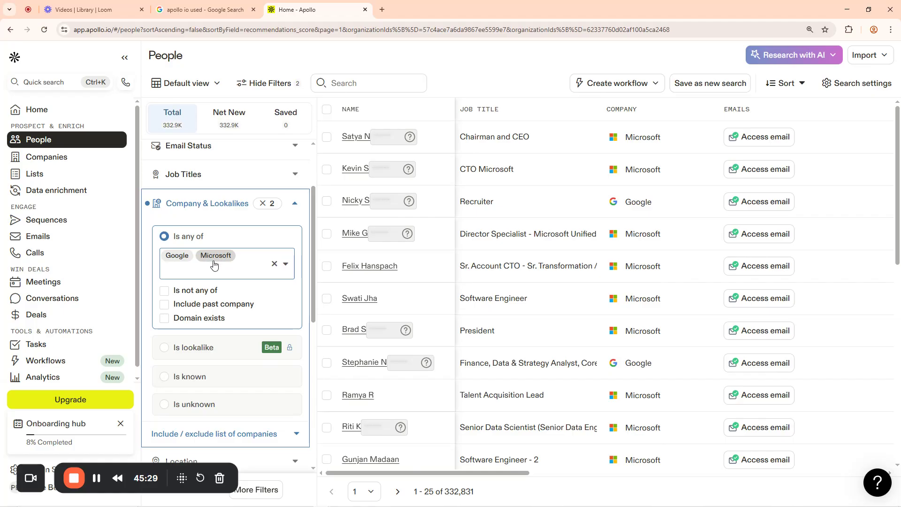
Search 'd' and add Dangote Industries Limited as a third company, then clear all companies
left_click(247, 257)
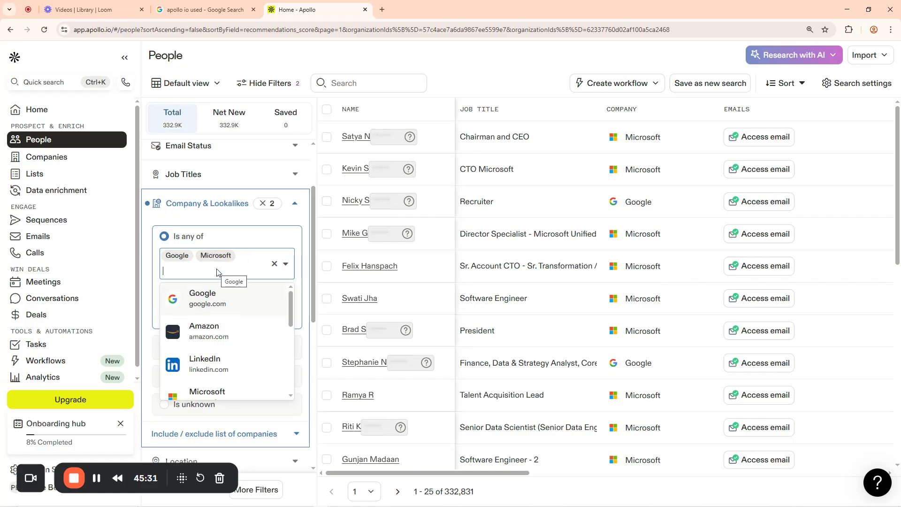
type("dangote")
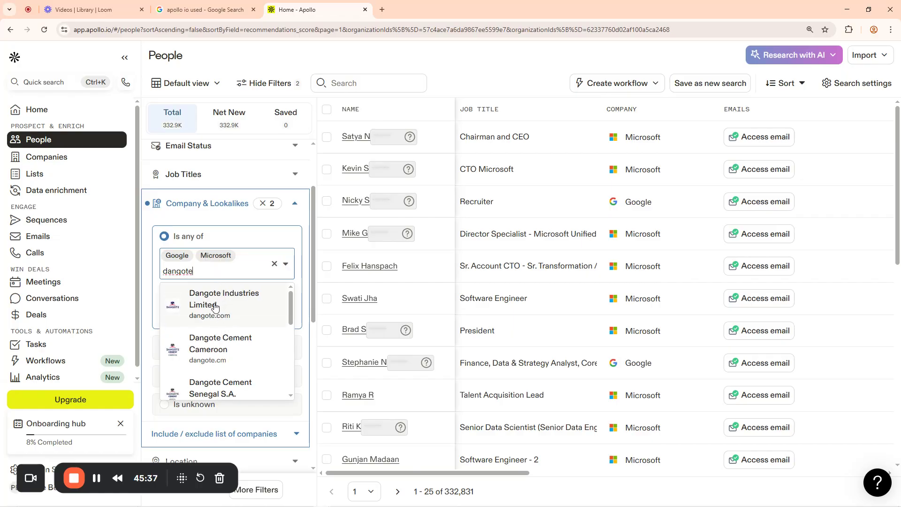
left_click(215, 306)
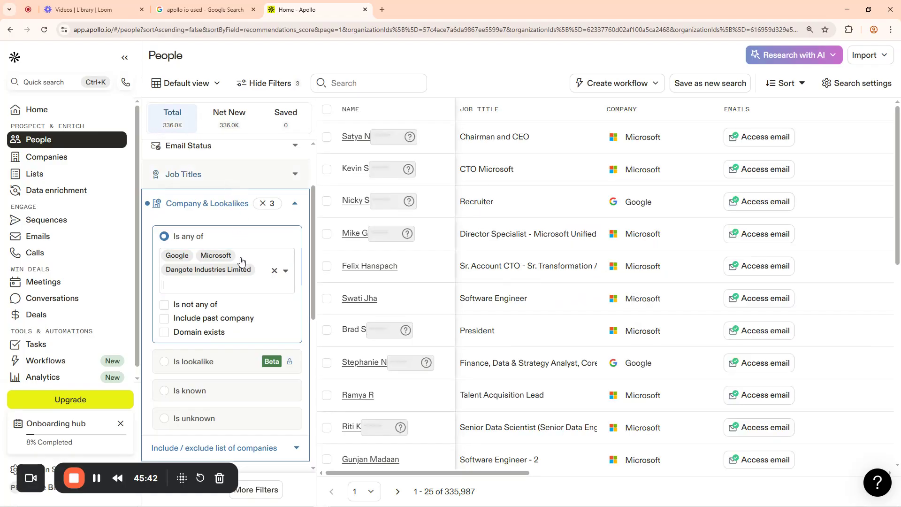
left_click(275, 271)
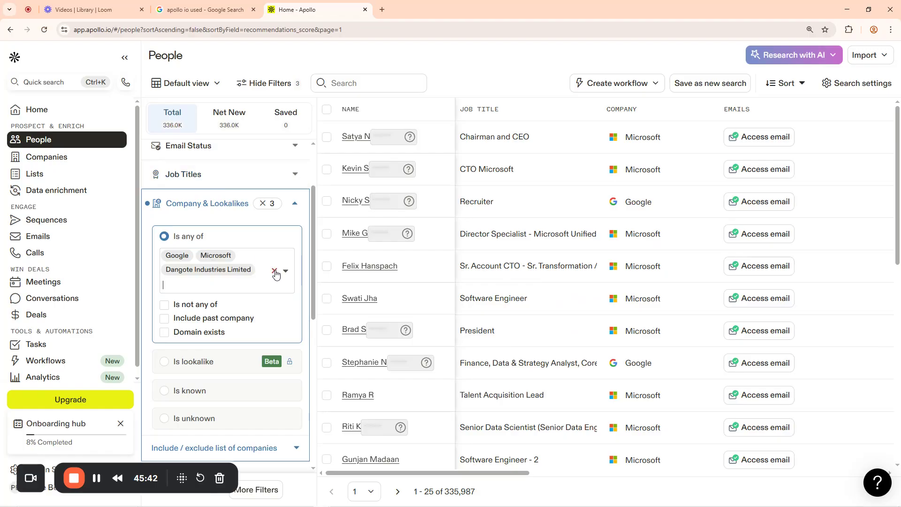
Search companies for 'dongote' and dismiss the DONGOTECH GROUP suggestion
left_click(209, 258)
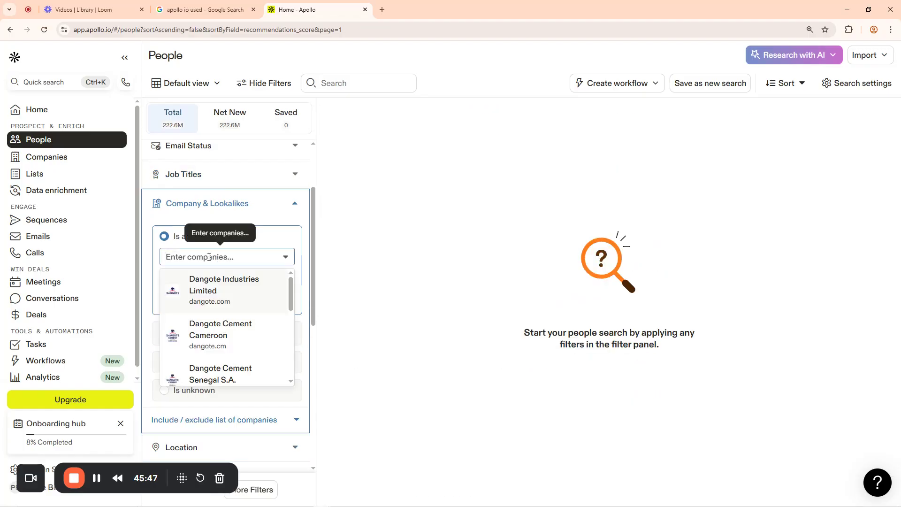
type("dongote")
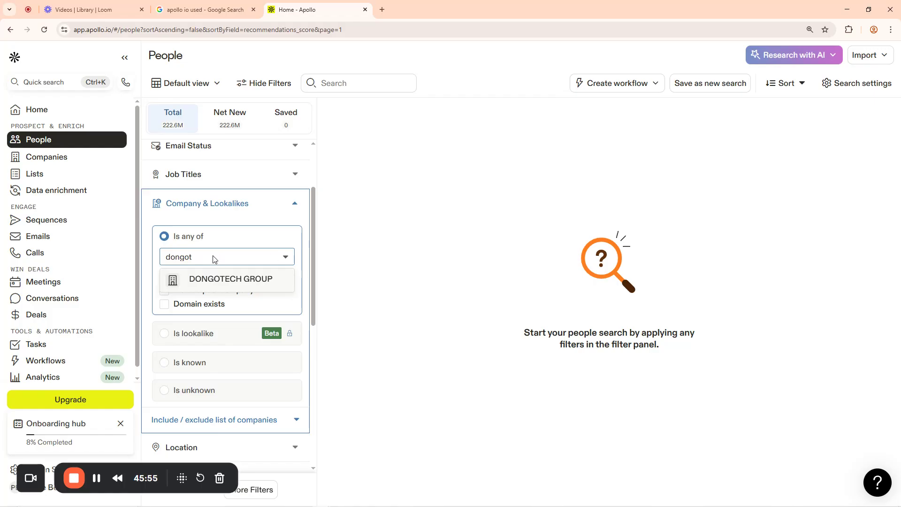
key("BackSpace")
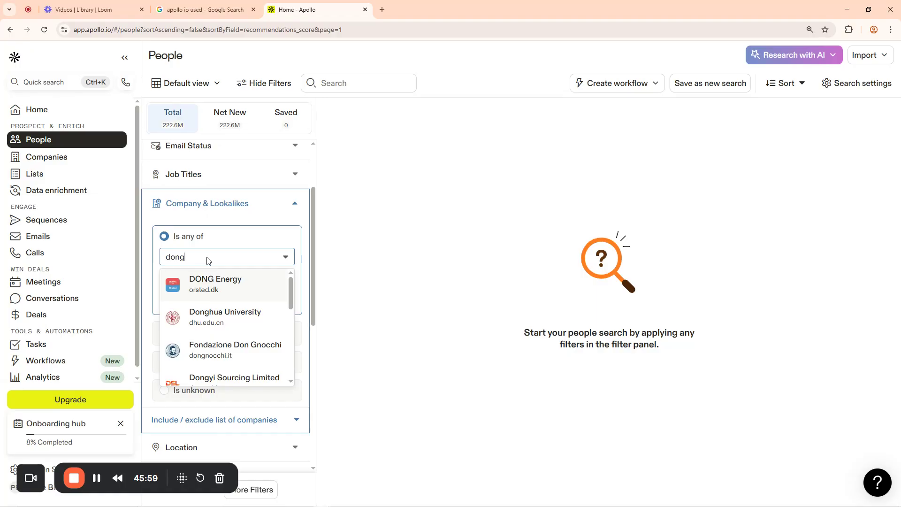
type("ote")
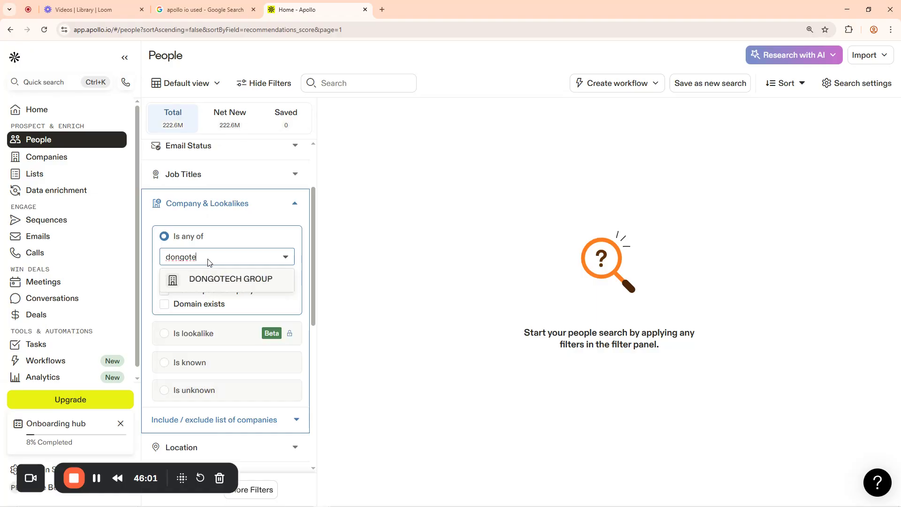
left_click(286, 257)
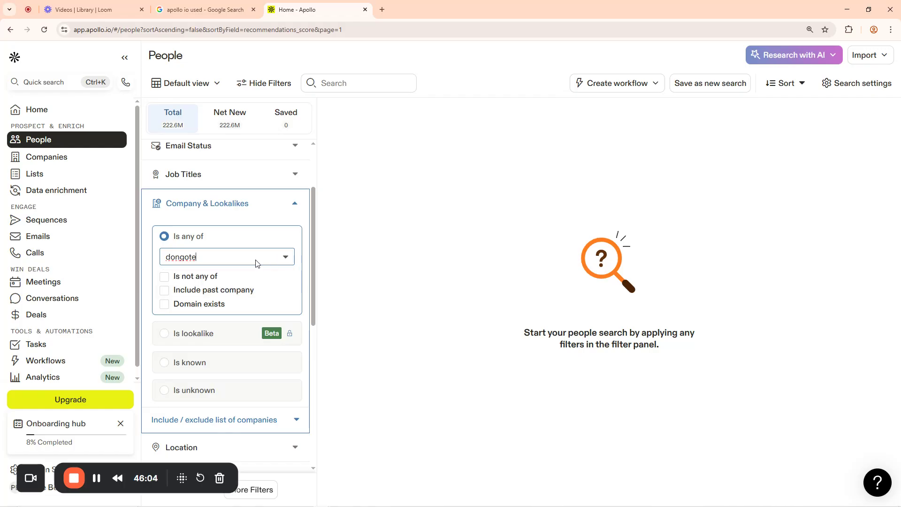
Erase all leftover text from the company search field
left_click(214, 262)
key("BackSpace")
key("BackSpace")
key("BackSpace")
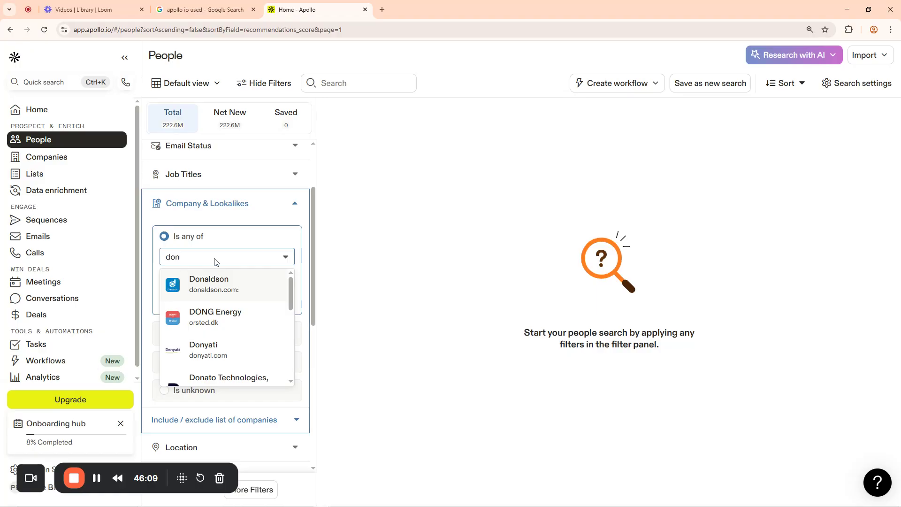
key("ctrl+a")
key("BackSpace")
Search 'starlink' and select STARLINK, listing 198 contacts
type("s")
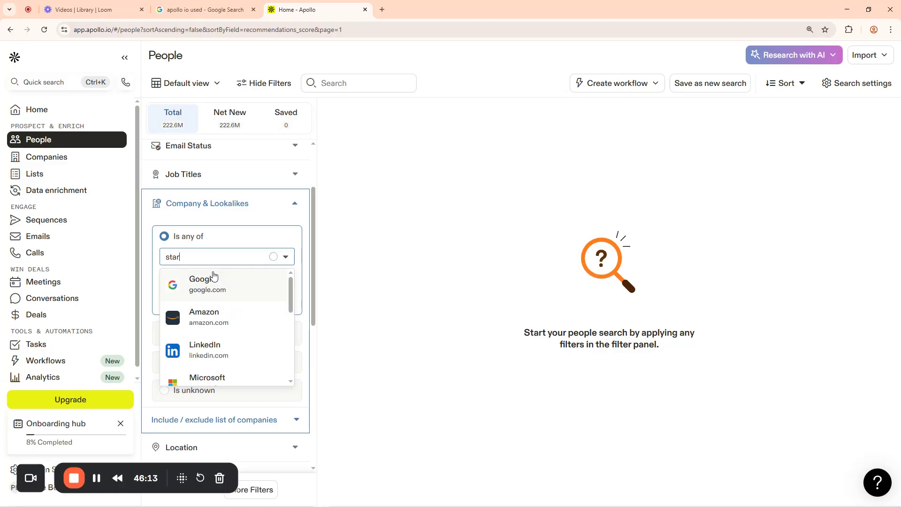
type("tarlink")
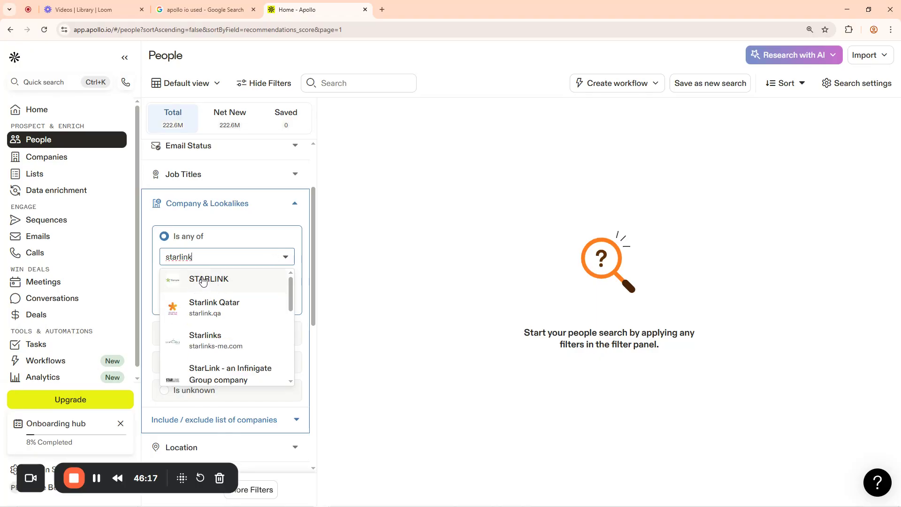
left_click(203, 282)
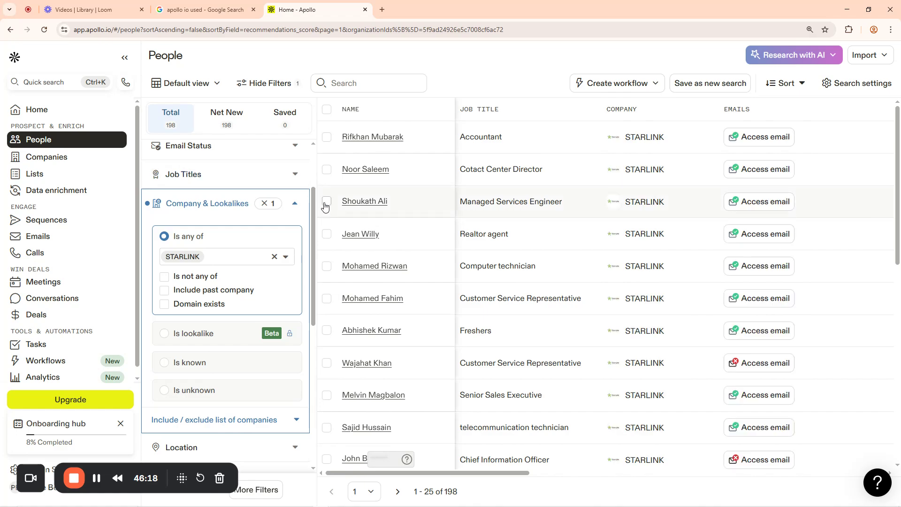
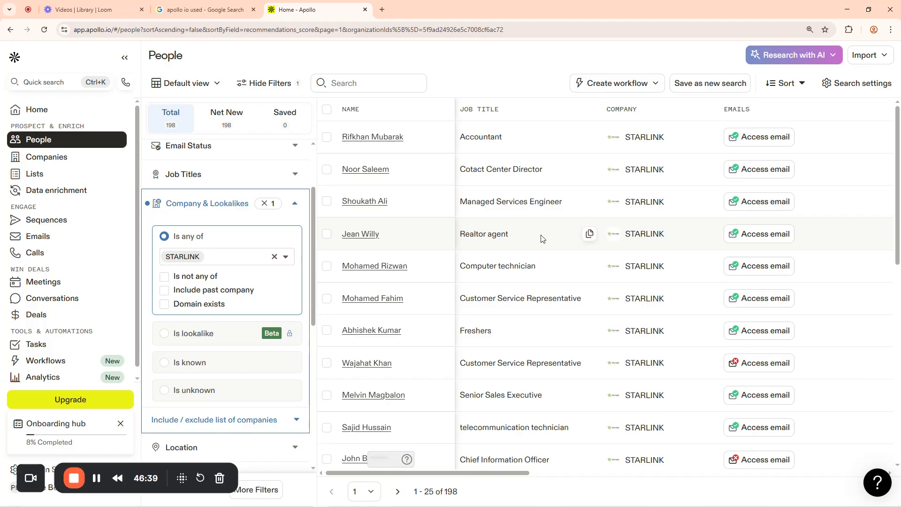
Remove the STARLINK company filter from the people search
left_click_drag(450, 473, 491, 475)
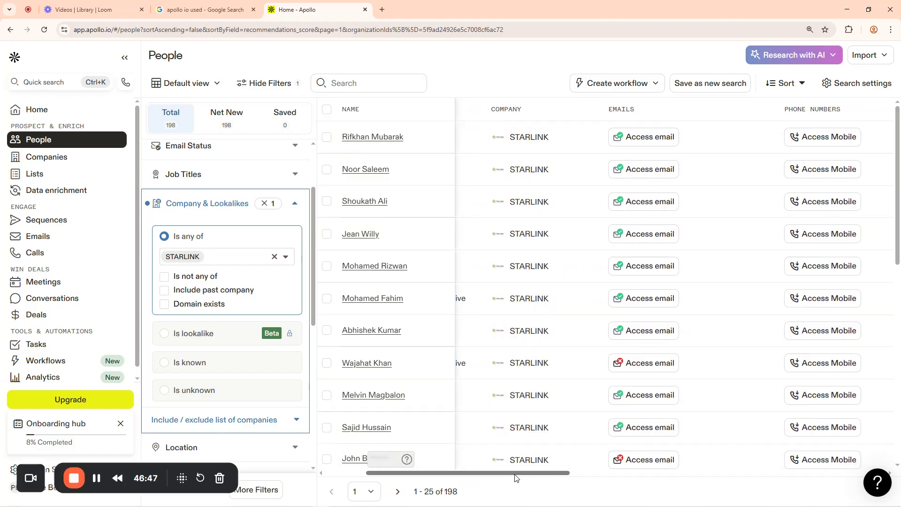
left_click_drag(514, 477, 474, 478)
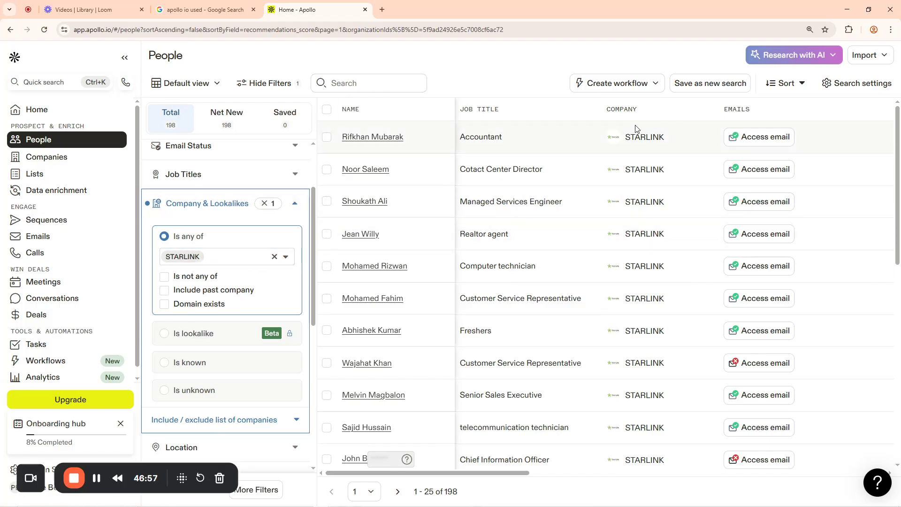
scroll(636, 234, "down", 10)
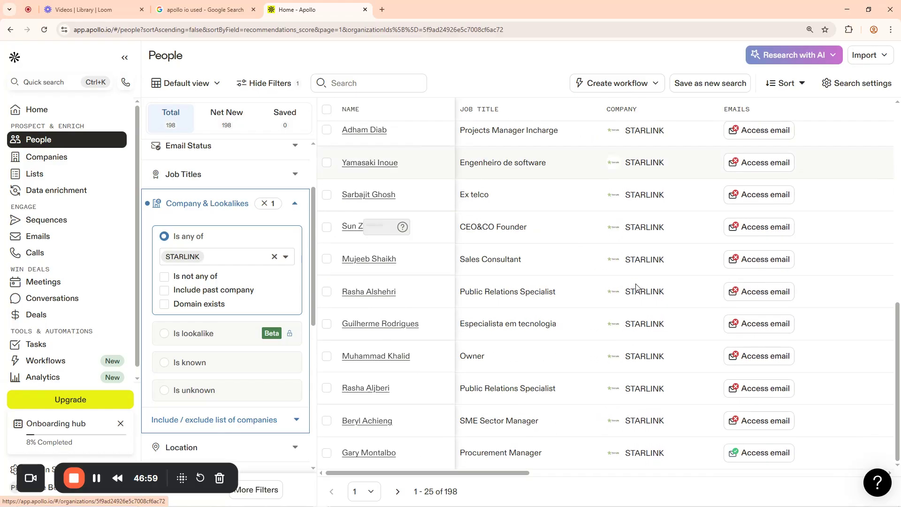
mouse_move(518, 474)
left_mouse_down()
mouse_move(845, 476)
mouse_move(521, 476)
left_mouse_up()
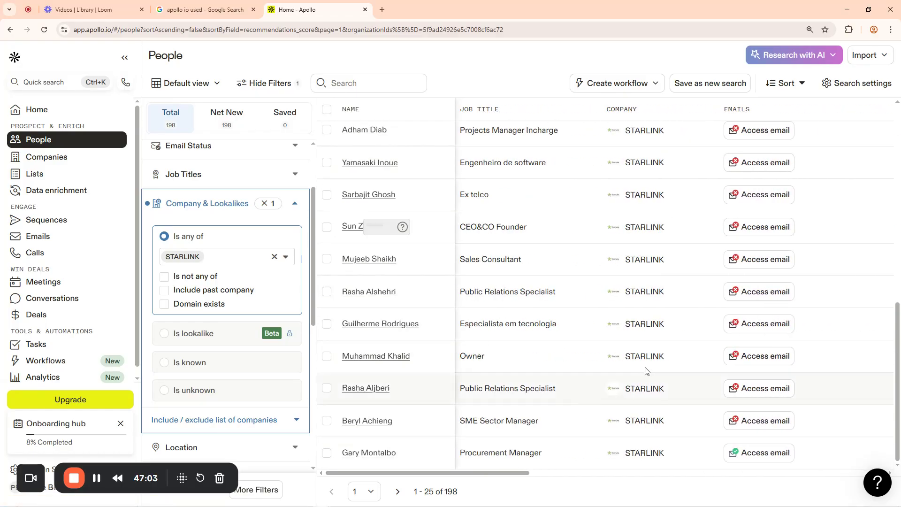
scroll(695, 249, "up", 10)
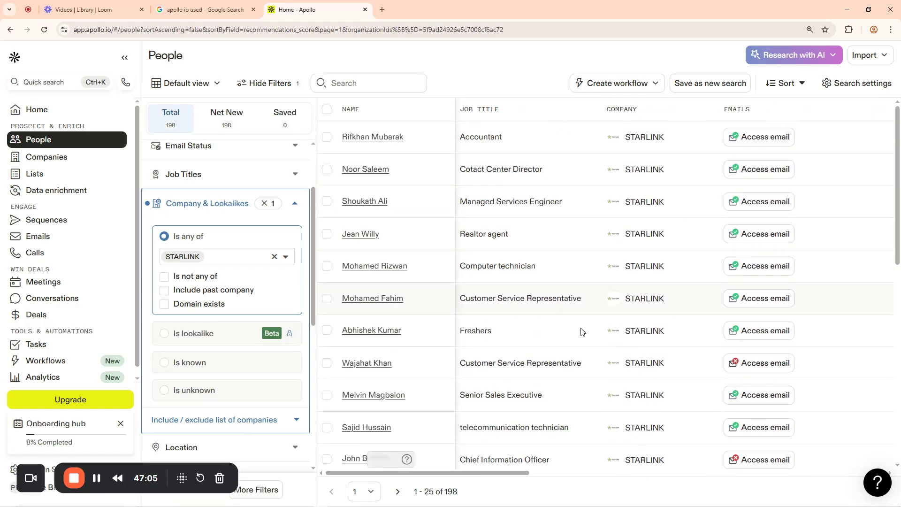
left_click(275, 256)
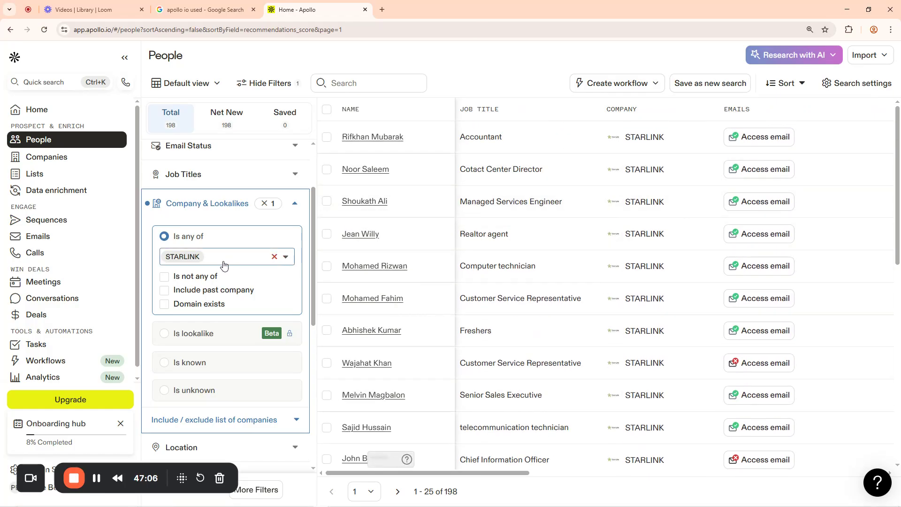
Filter people by the company Dangote Industries Limited
left_click(219, 258)
type("da")
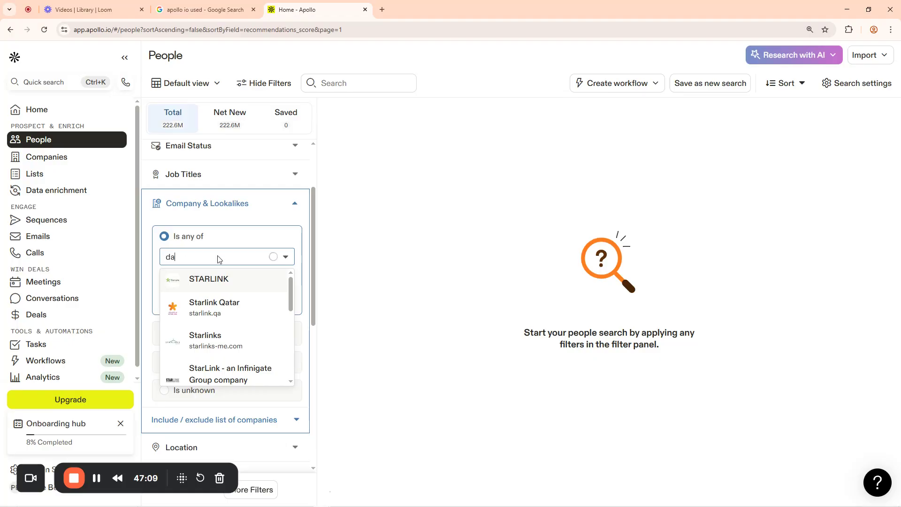
type("no")
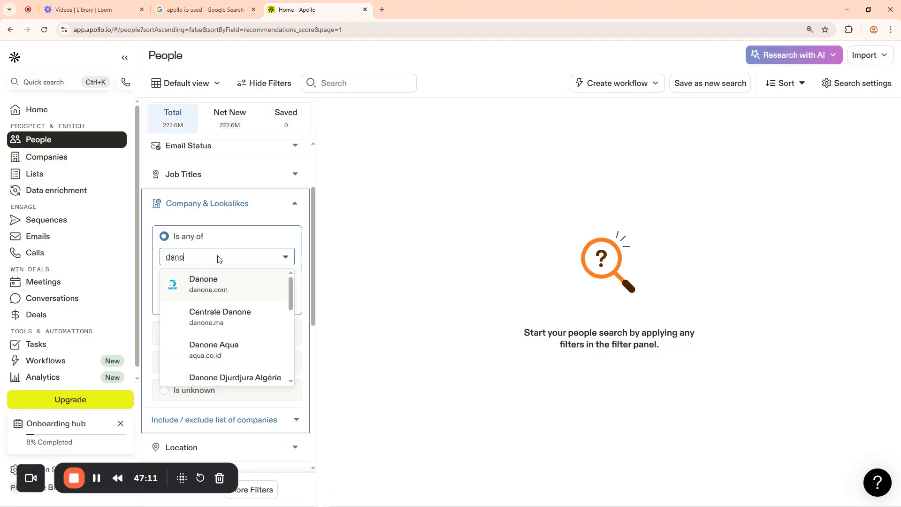
scroll(209, 322, "down", 2)
scroll(209, 322, "down", 3)
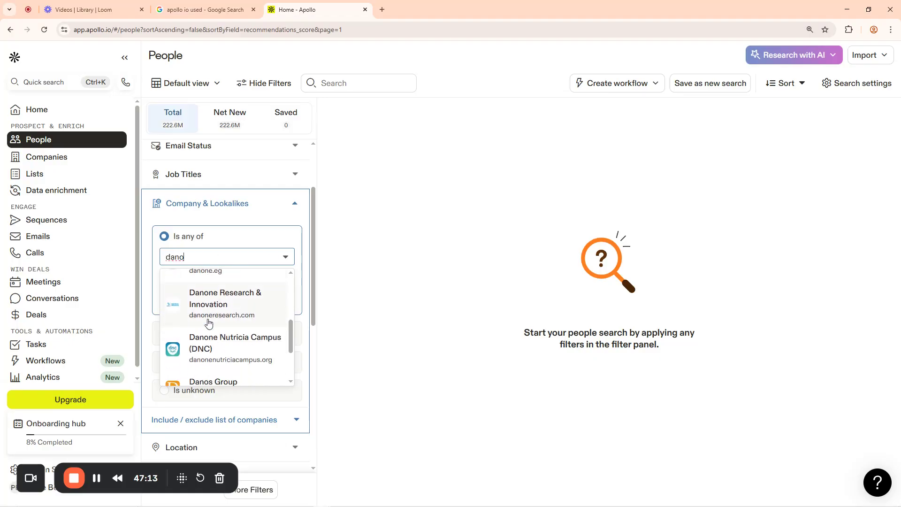
key("BackSpace")
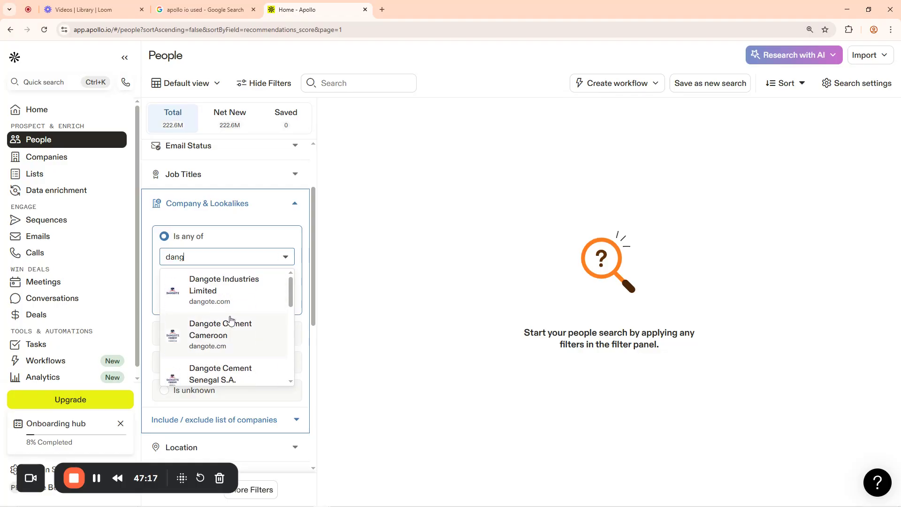
left_click(211, 287)
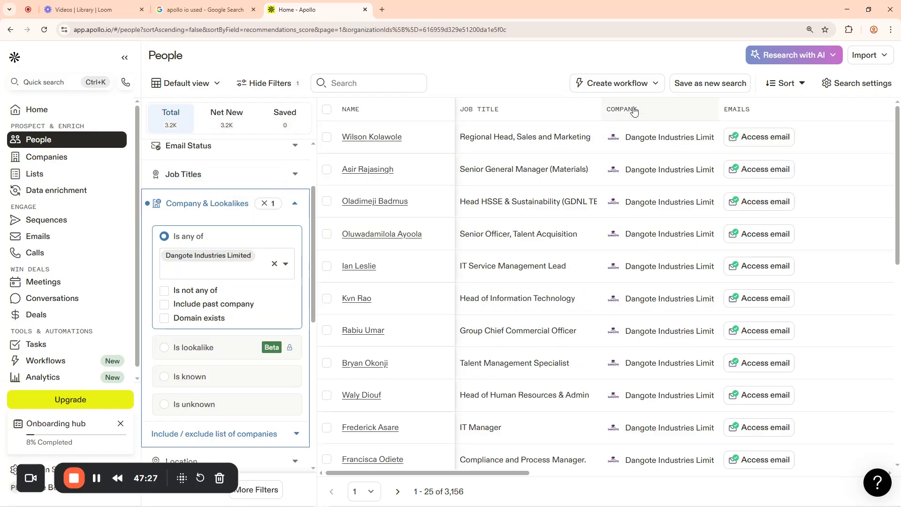
scroll(674, 288, "down", 10)
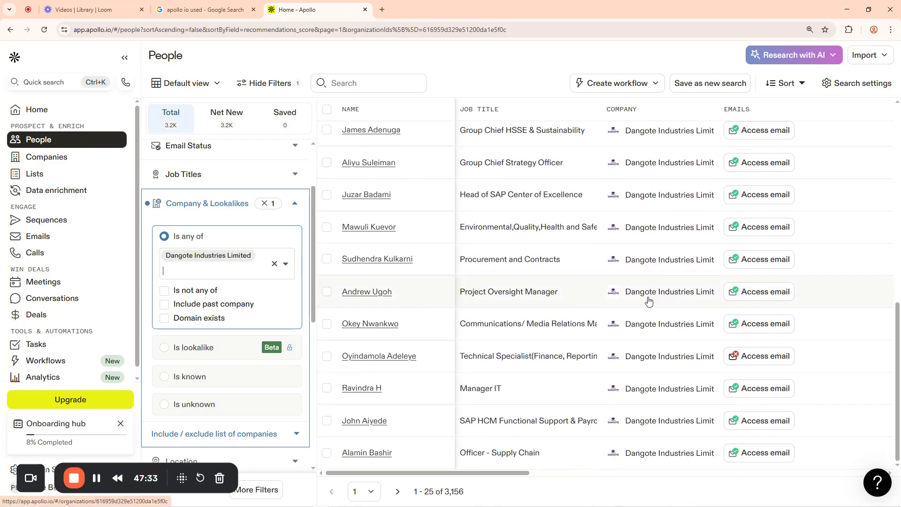
scroll(564, 291, "up", 5)
Remove the Dangote Industries Limited chip and collapse the Company & Lookalikes section
left_click(276, 266)
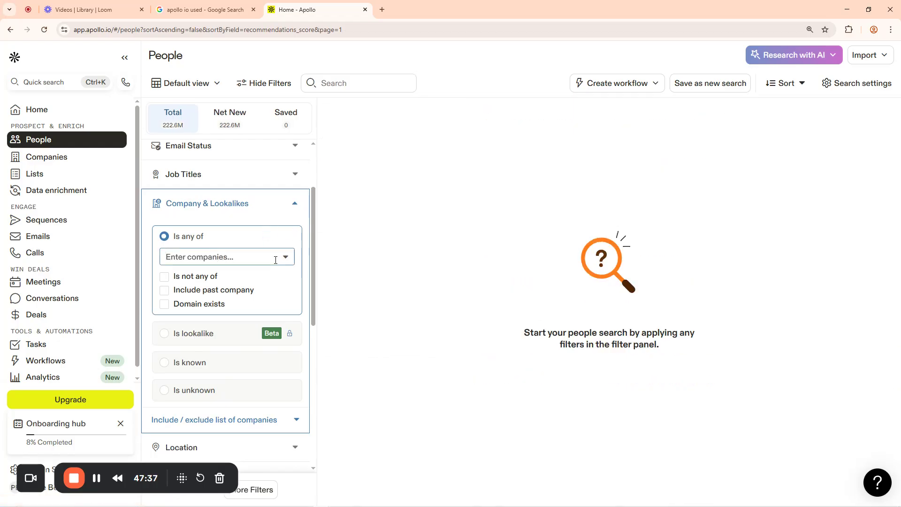
scroll(293, 254, "down", 5)
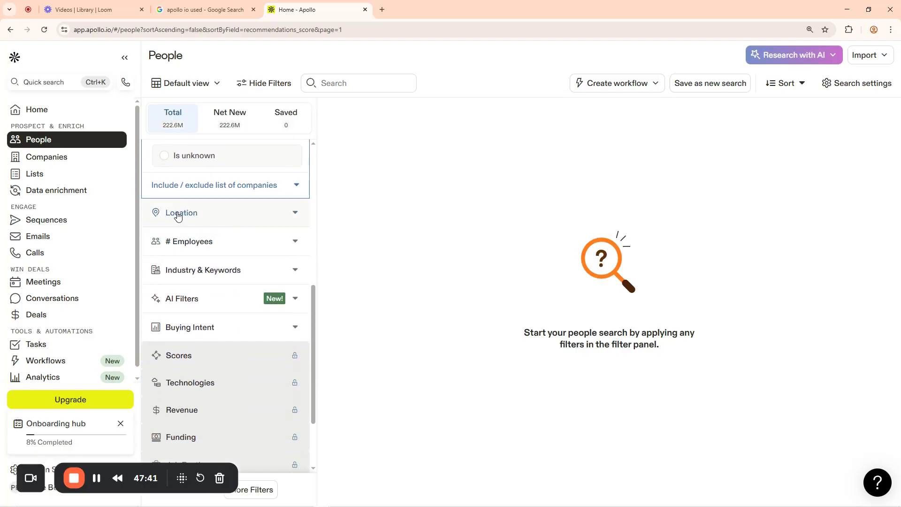
scroll(212, 206, "up", 7)
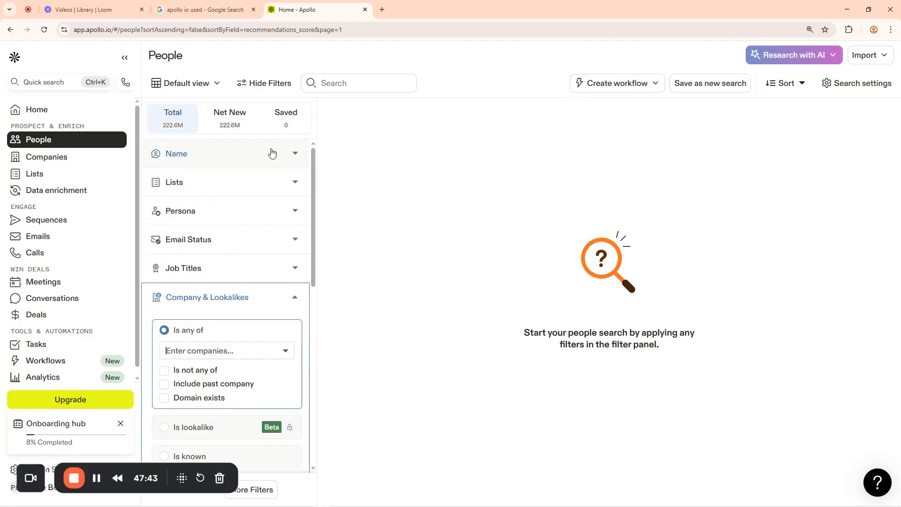
scroll(214, 243, "down", 2)
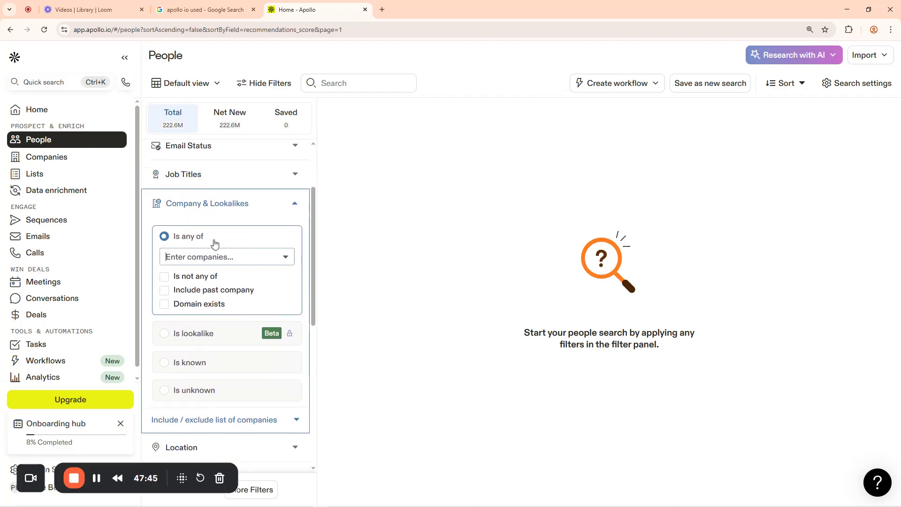
scroll(255, 300, "down", 6)
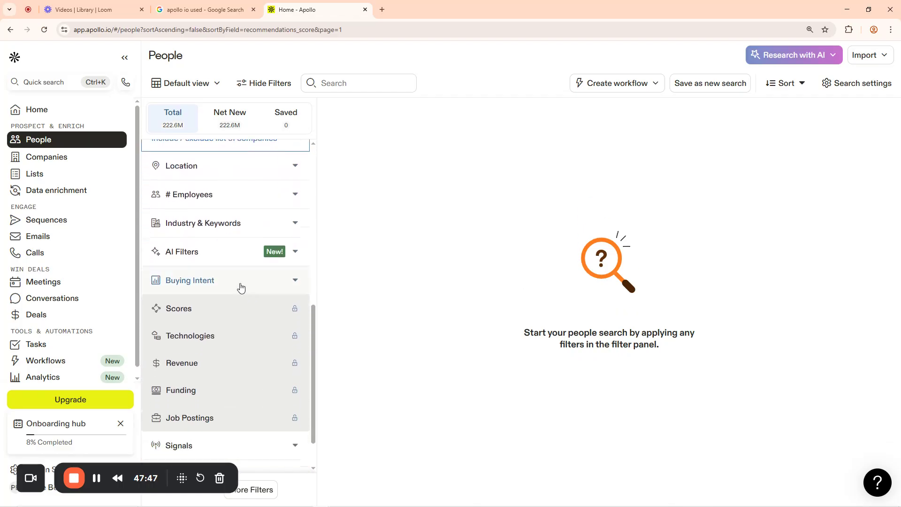
scroll(244, 188, "up", 8)
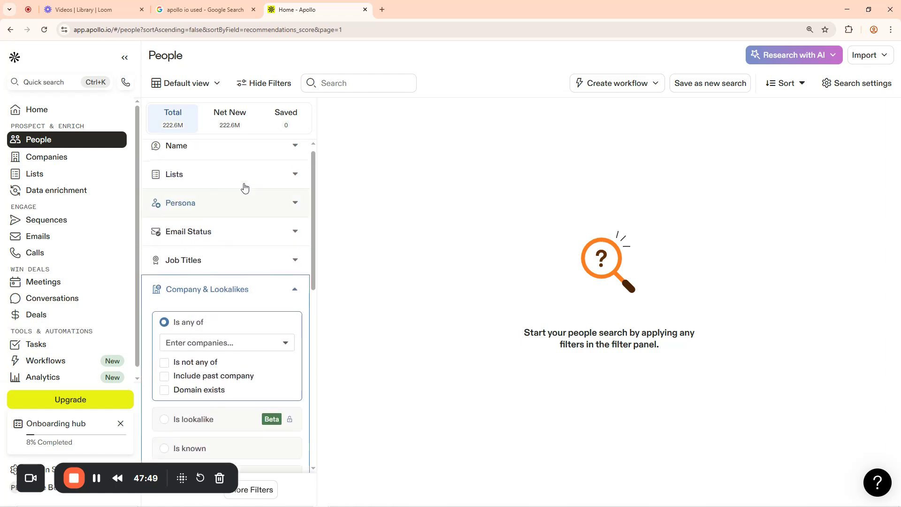
left_click(294, 290)
scroll(249, 296, "down", 2)
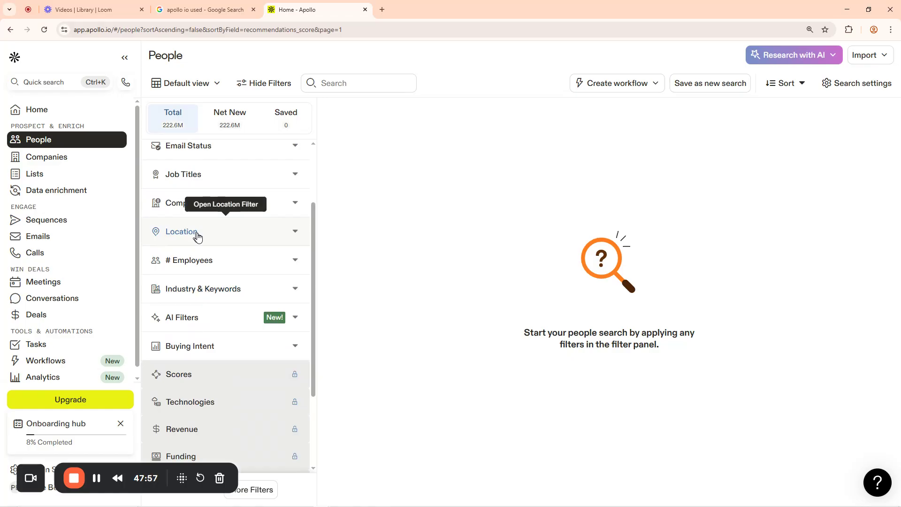
Expand the Location filter and search locations for 'australia'
left_click(295, 233)
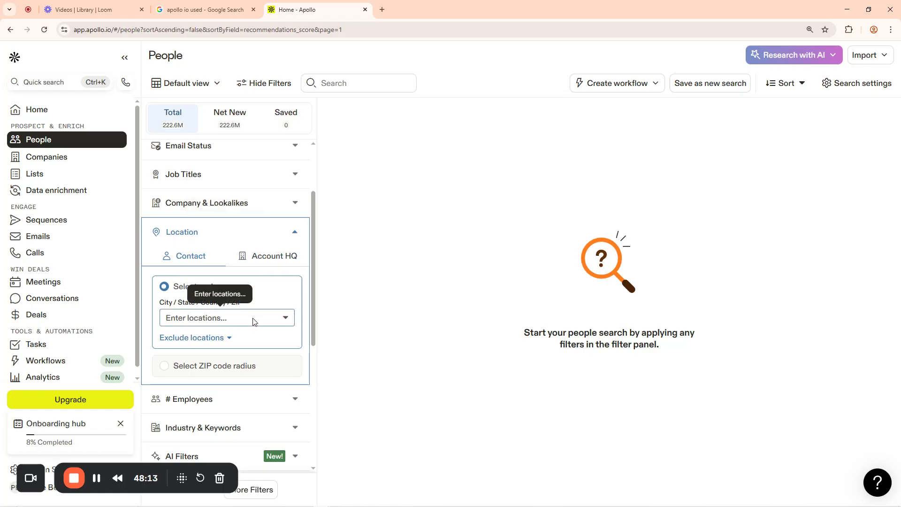
left_click(284, 319)
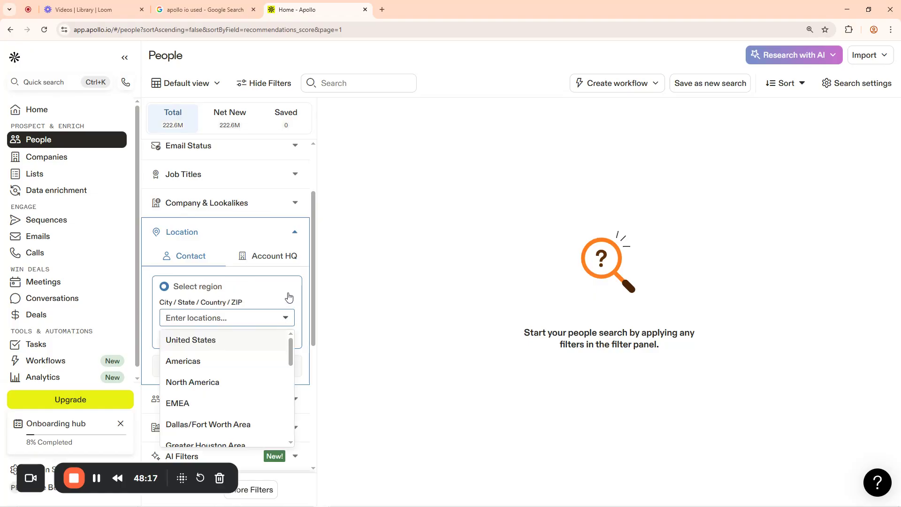
left_click(286, 318)
left_click(285, 318)
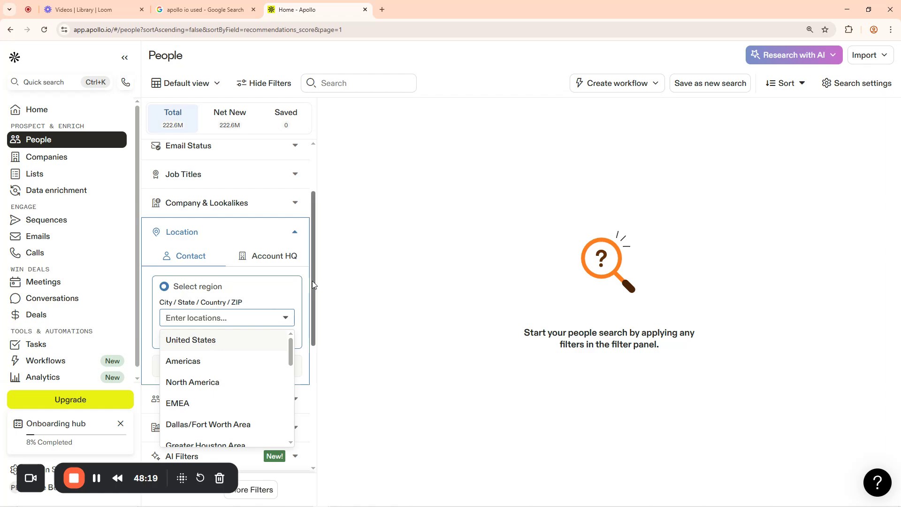
scroll(313, 285, "down", 4)
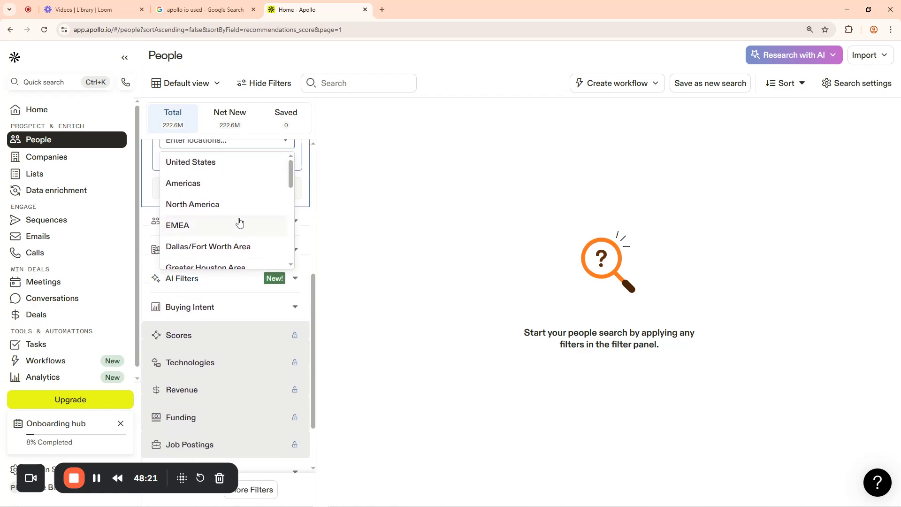
scroll(239, 222, "up", 2)
scroll(216, 298, "up", 1)
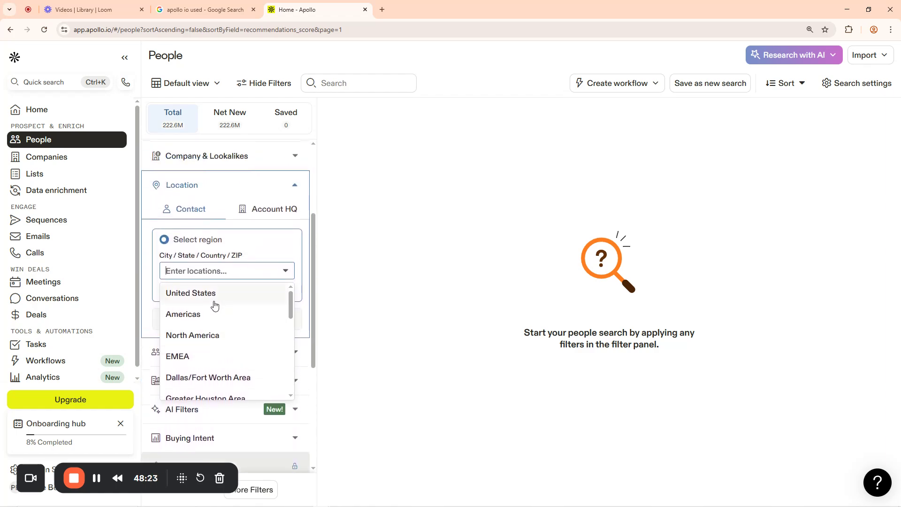
scroll(207, 355, "down", 3)
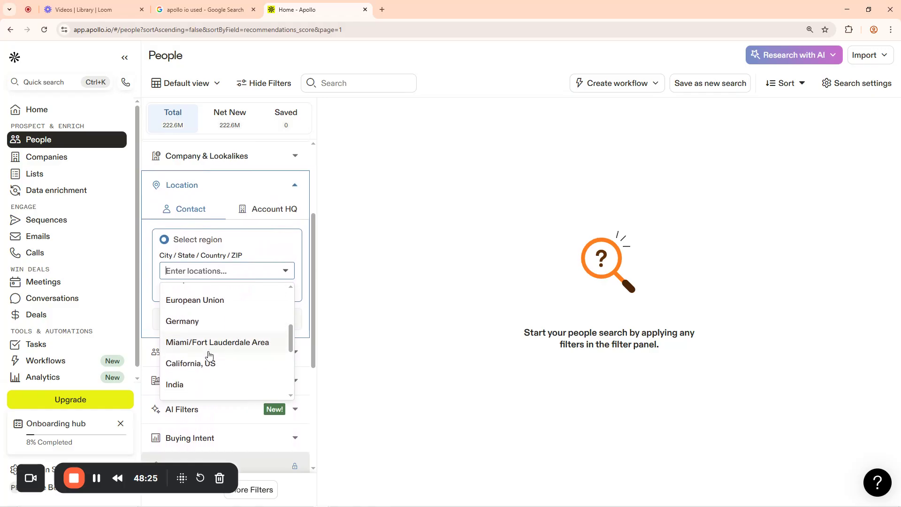
scroll(208, 354, "down", 2)
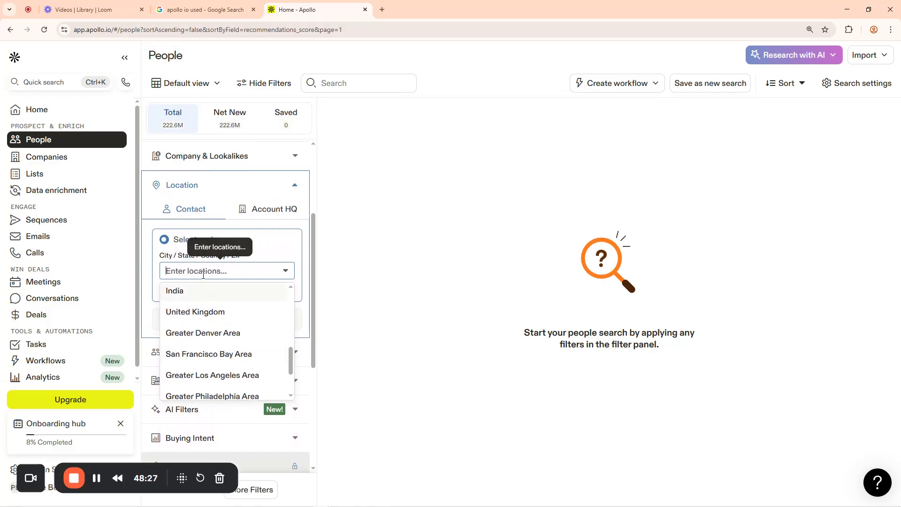
type("au")
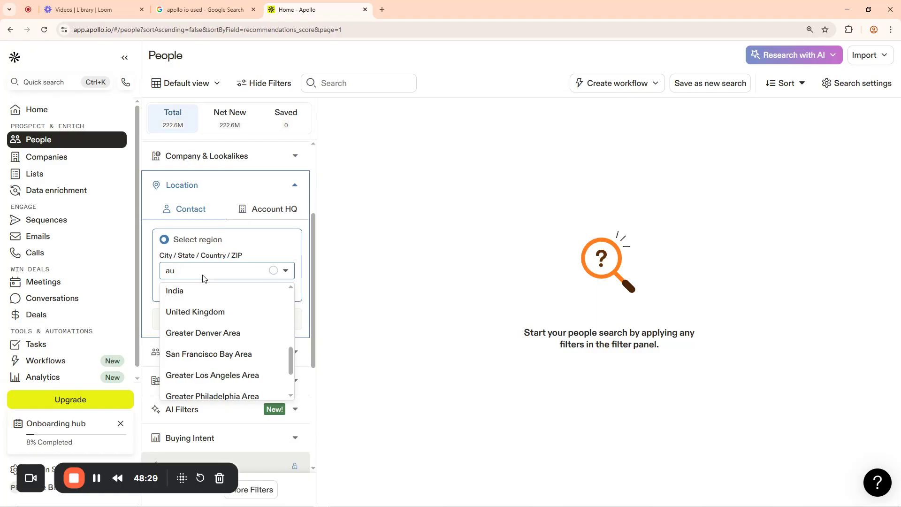
type("stralia")
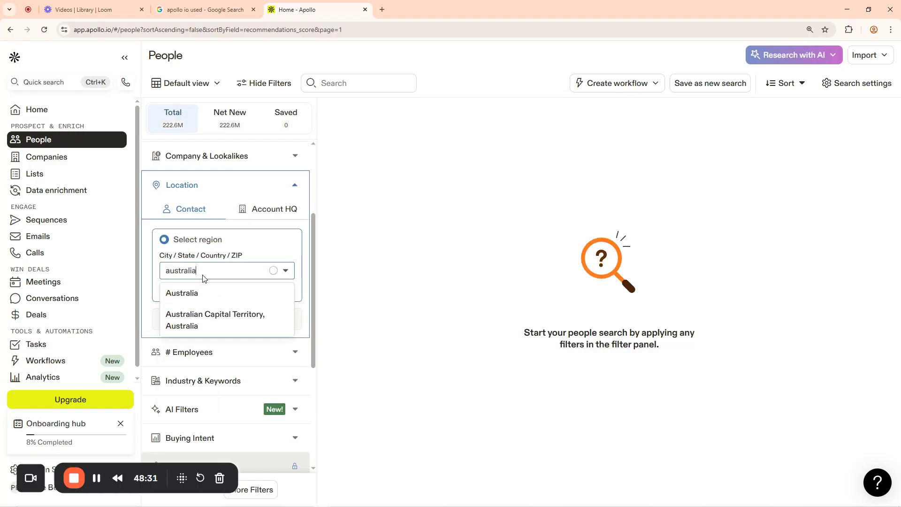
Apply Australia as the location, review the results, then clear the Australia filter
left_click(181, 294)
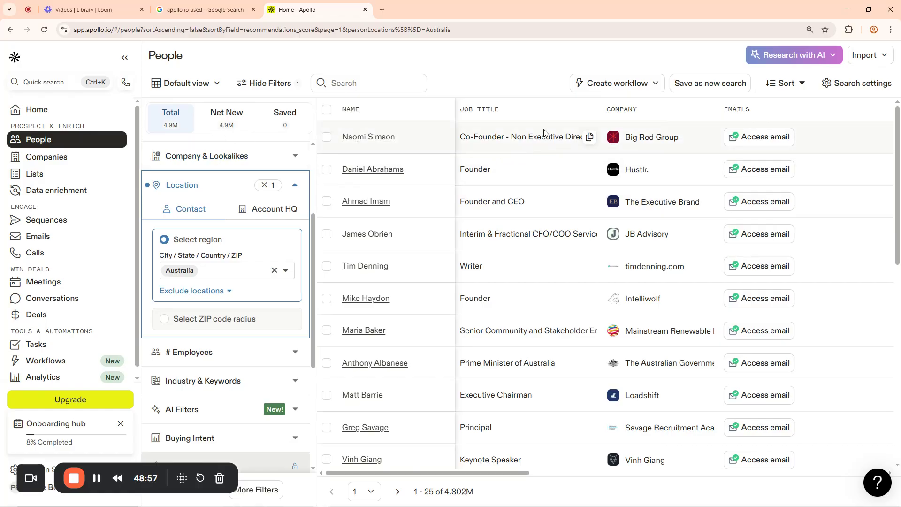
scroll(531, 260, "down", 10)
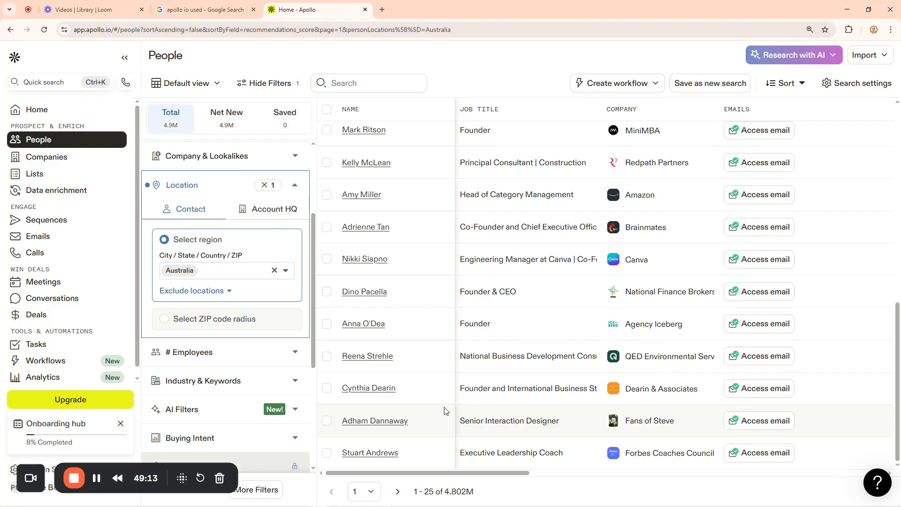
left_click(266, 185)
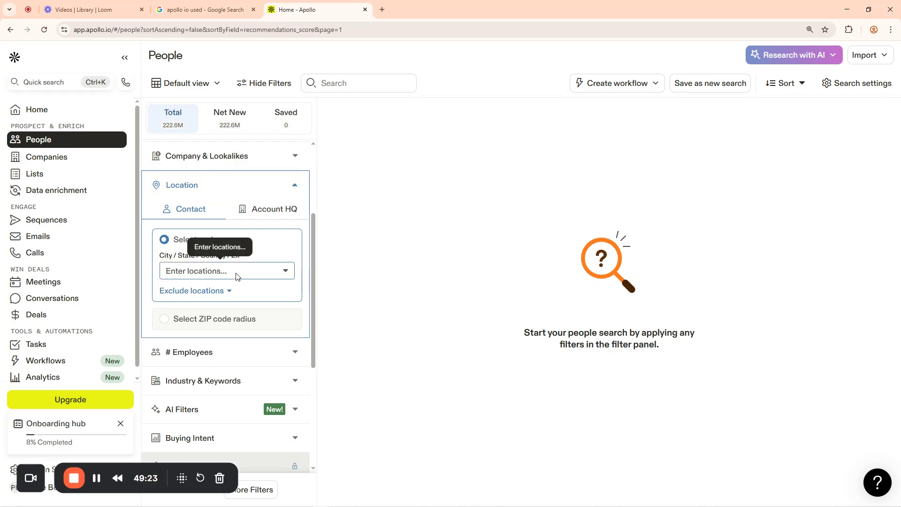
left_click(285, 271)
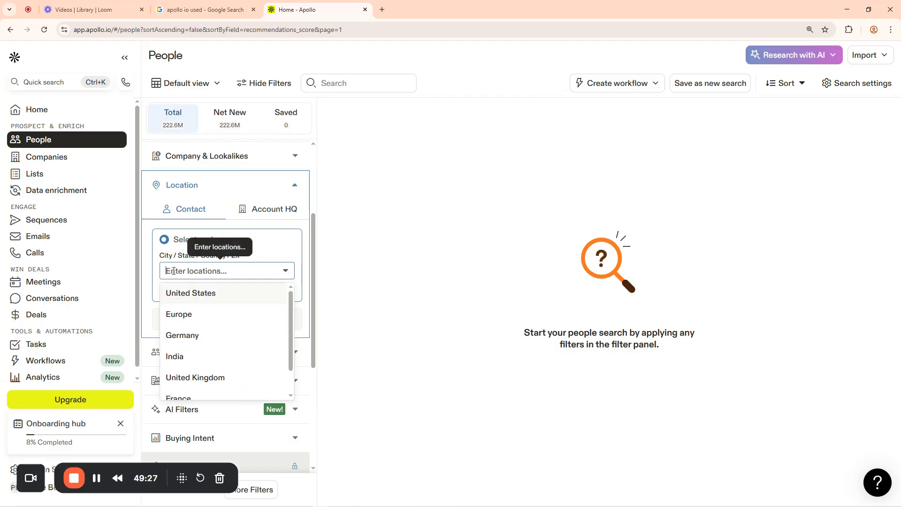
type("dubai")
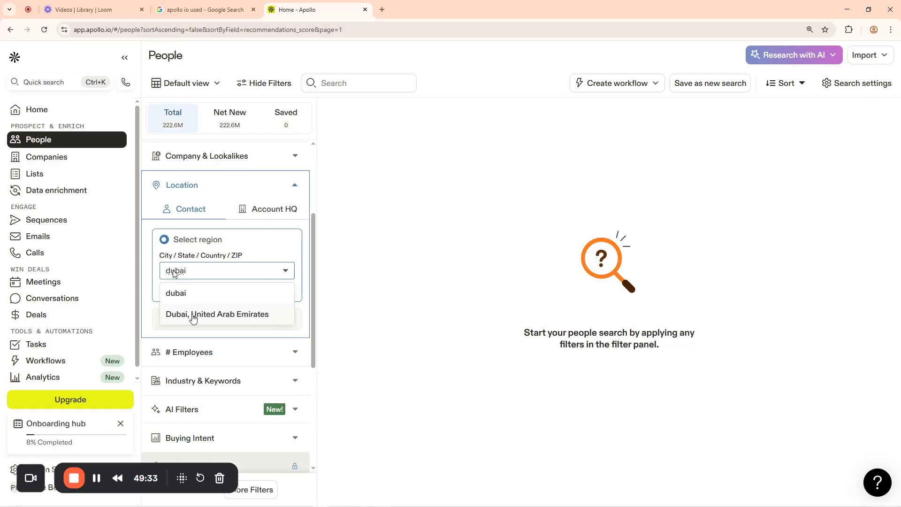
left_click(237, 316)
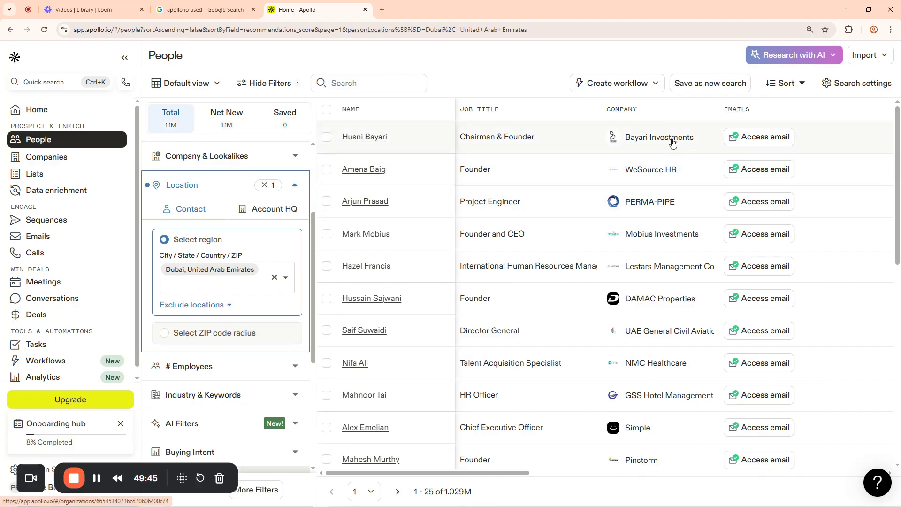
scroll(546, 300, "down", 5)
scroll(545, 300, "down", 3)
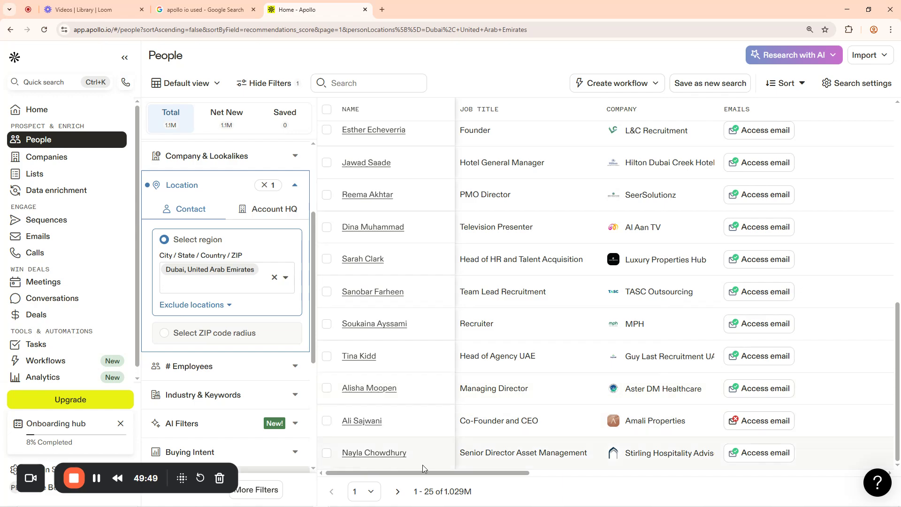
mouse_move(425, 474)
left_mouse_down()
mouse_move(629, 474)
mouse_move(417, 472)
left_mouse_up()
left_click(273, 279)
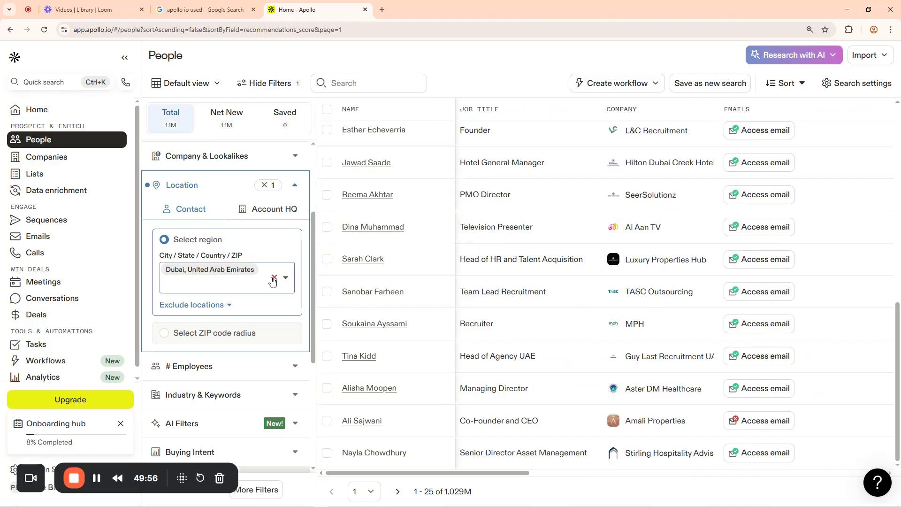
Collapse Location and filter people by the name Michael, listing about 1.333M people
left_click(295, 186)
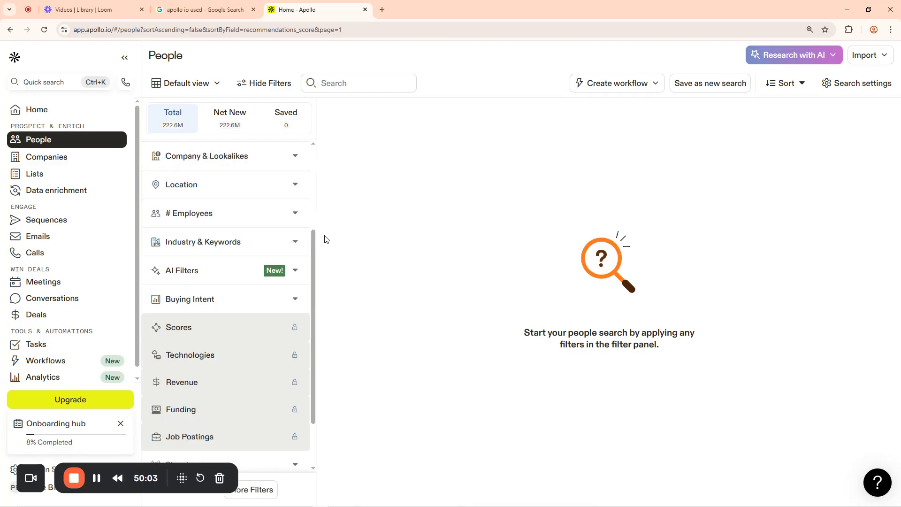
left_click_drag(313, 238, 328, 135)
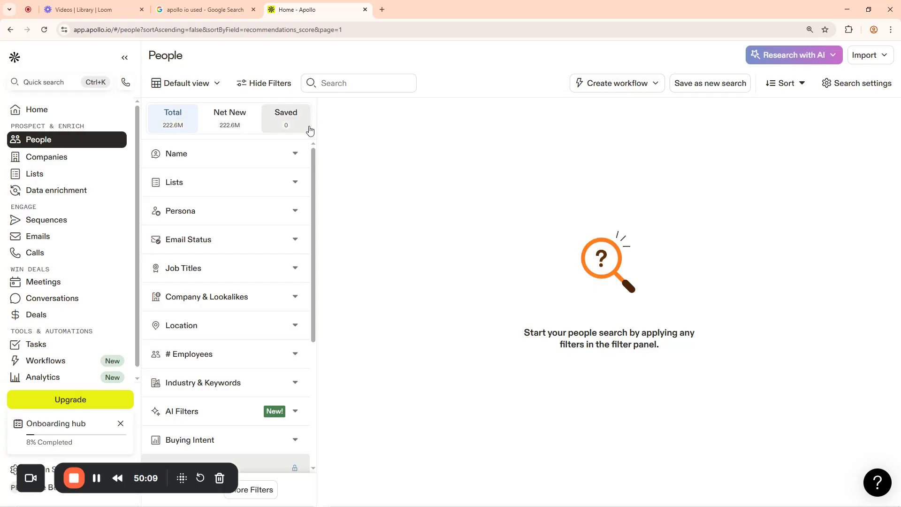
left_click(296, 155)
left_click(207, 187)
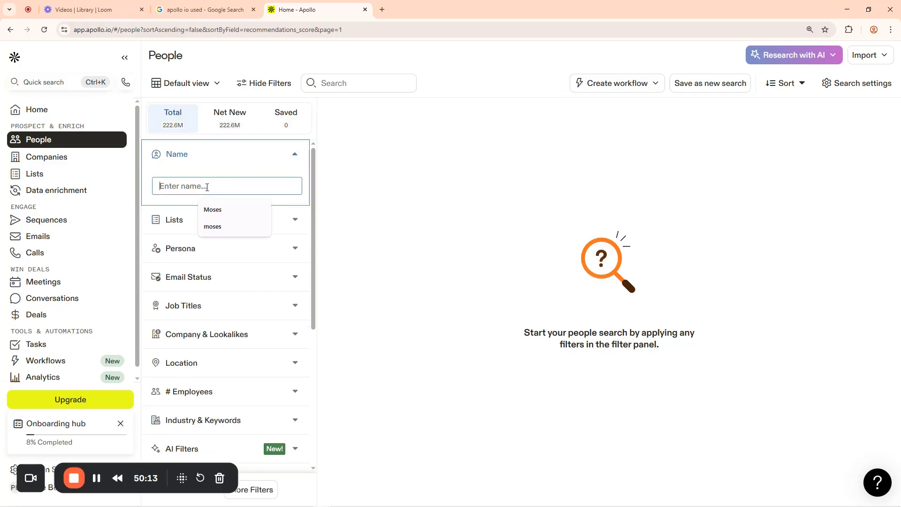
type("Michael")
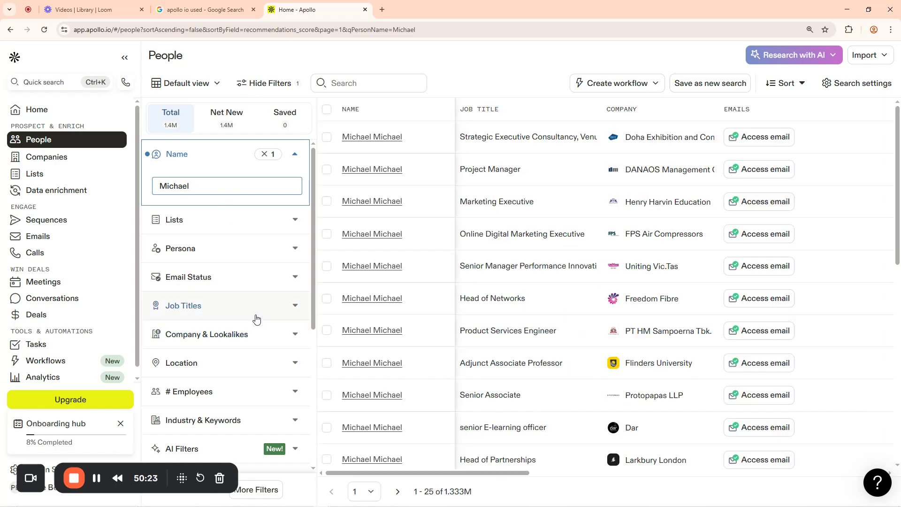
Add a 'director' job title filter, narrowing results to 96,385 contacts
left_click(295, 310)
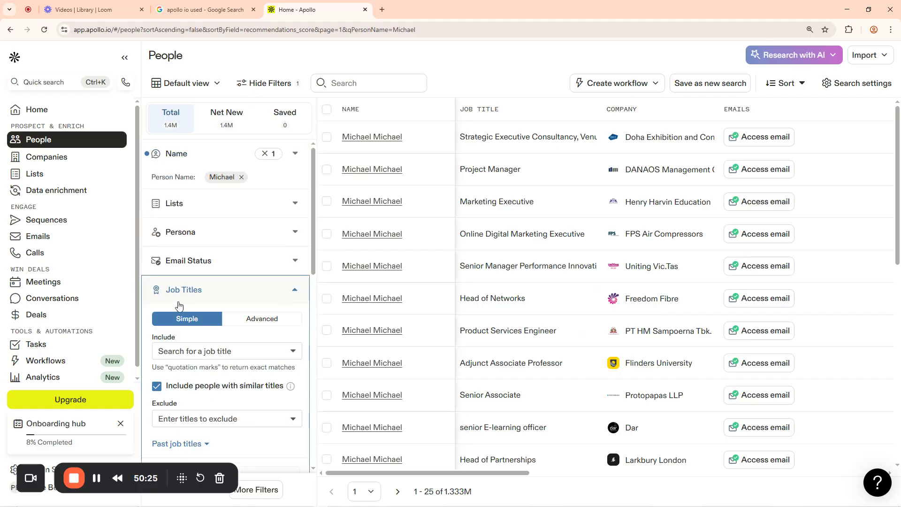
scroll(243, 262, "down", 3)
left_click(245, 211)
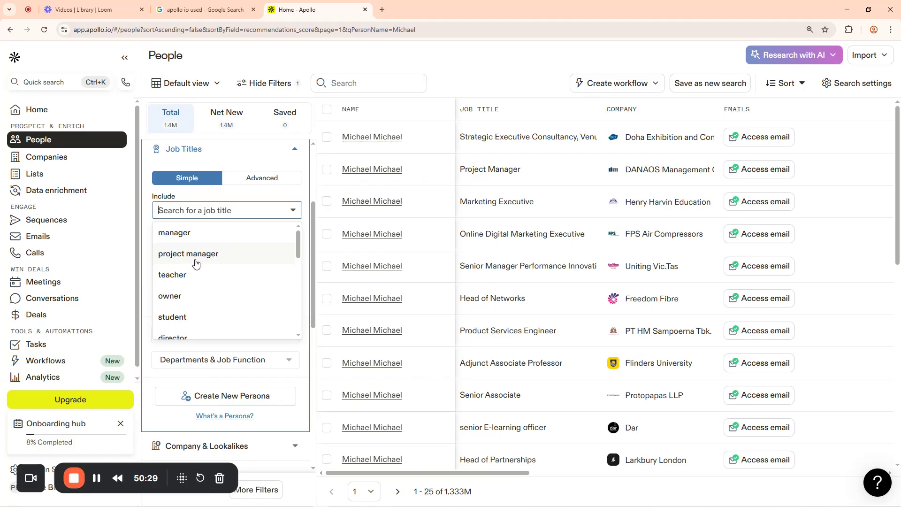
scroll(191, 313, "down", 2)
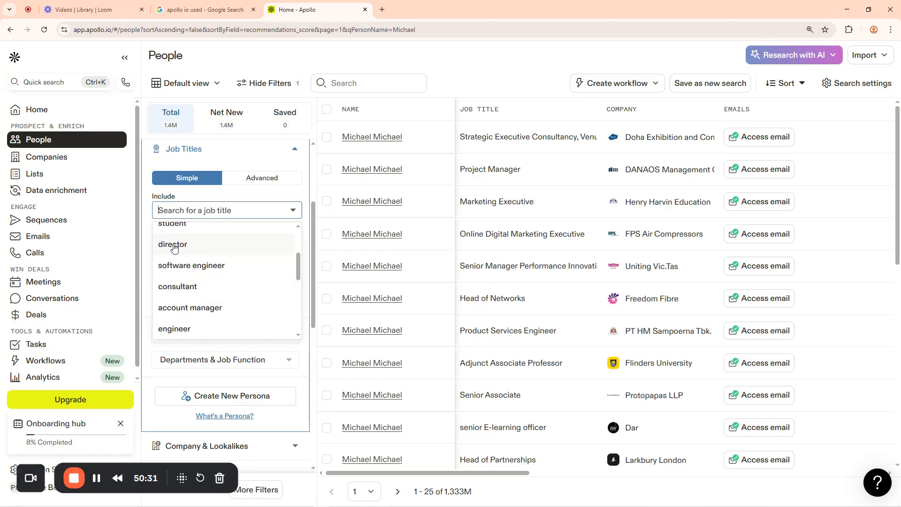
left_click(174, 245)
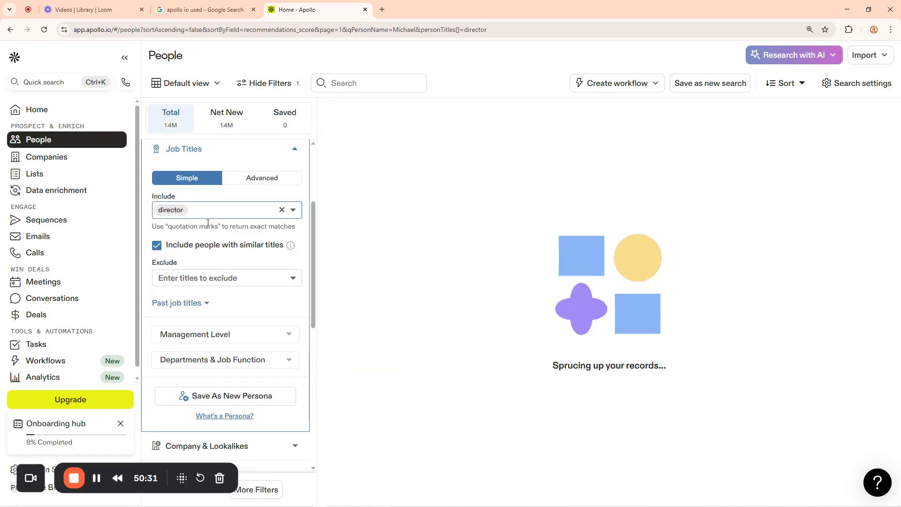
scroll(272, 313, "down", 2)
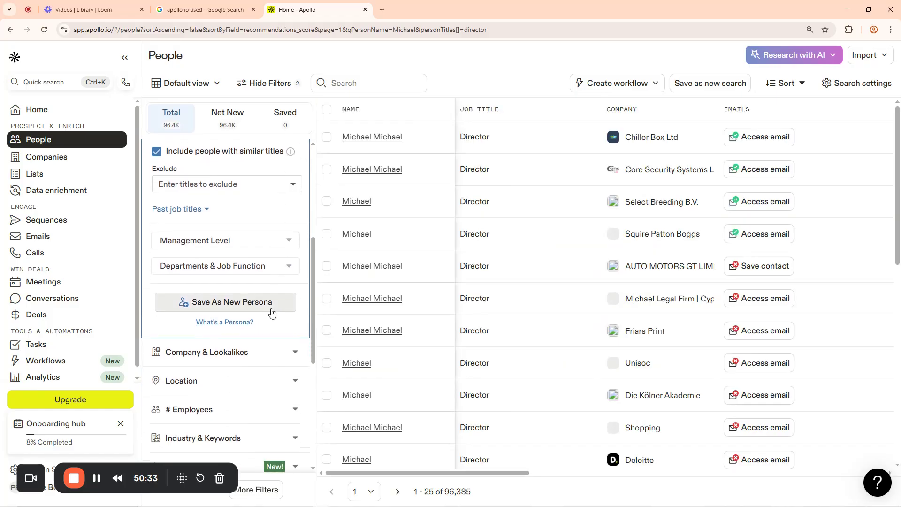
scroll(272, 313, "up", 1)
scroll(256, 308, "down", 2)
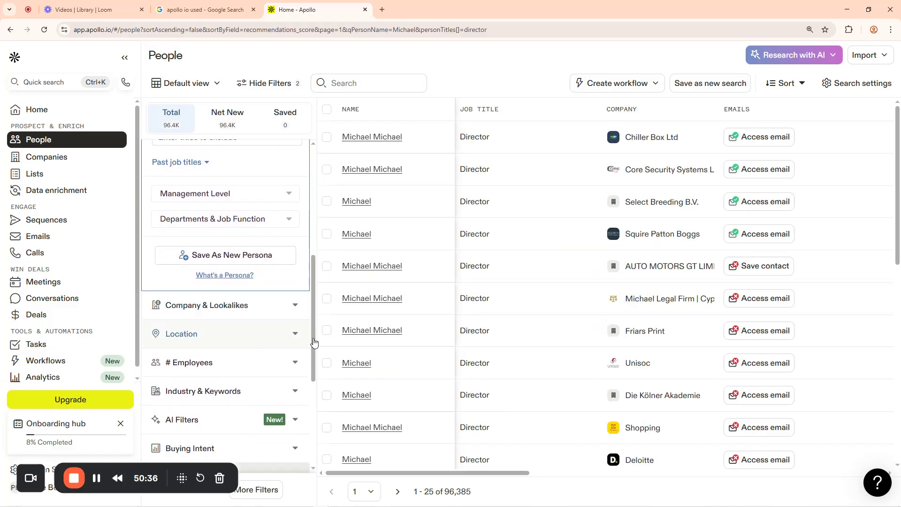
Add United States as the location, narrowing Directors to 62,864, and scroll the results
left_click(275, 338)
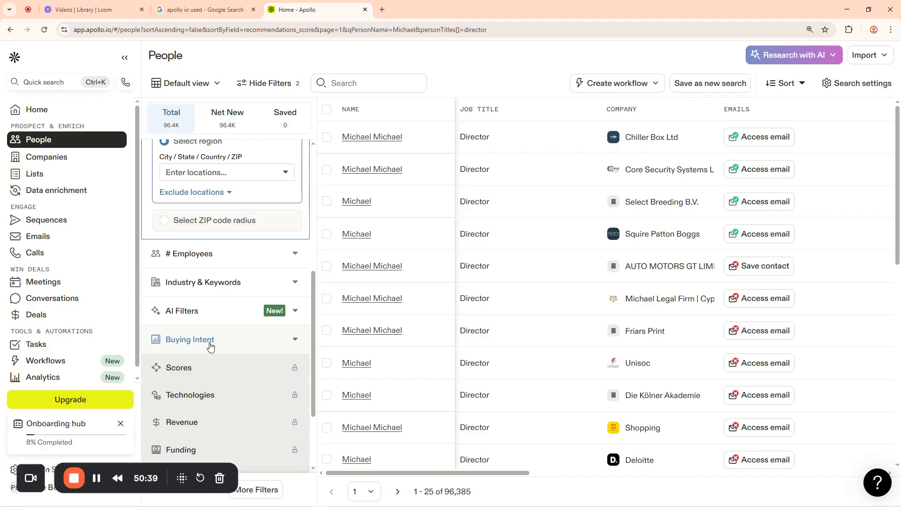
scroll(187, 277, "up", 3)
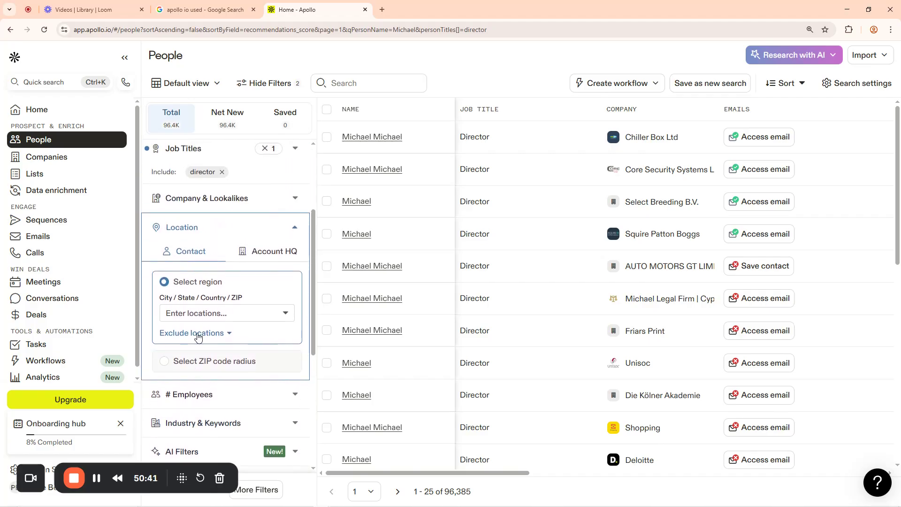
left_click(197, 312)
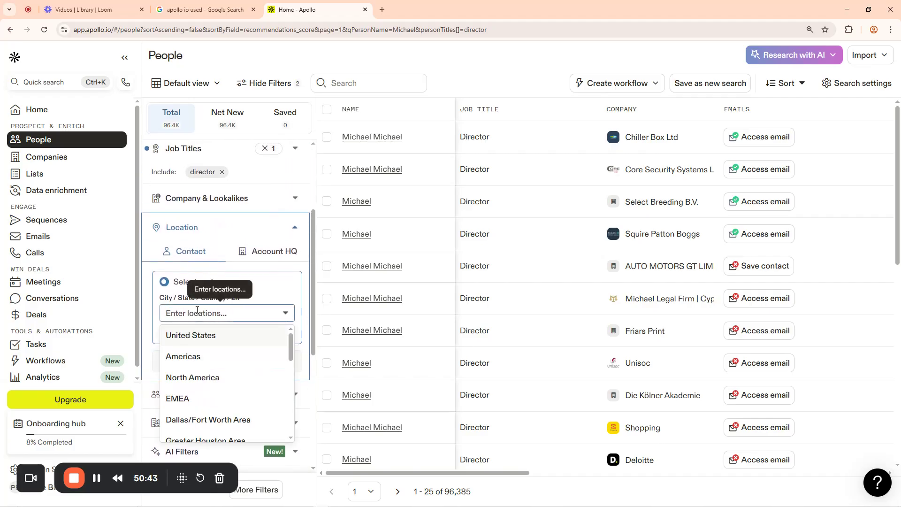
left_click(198, 336)
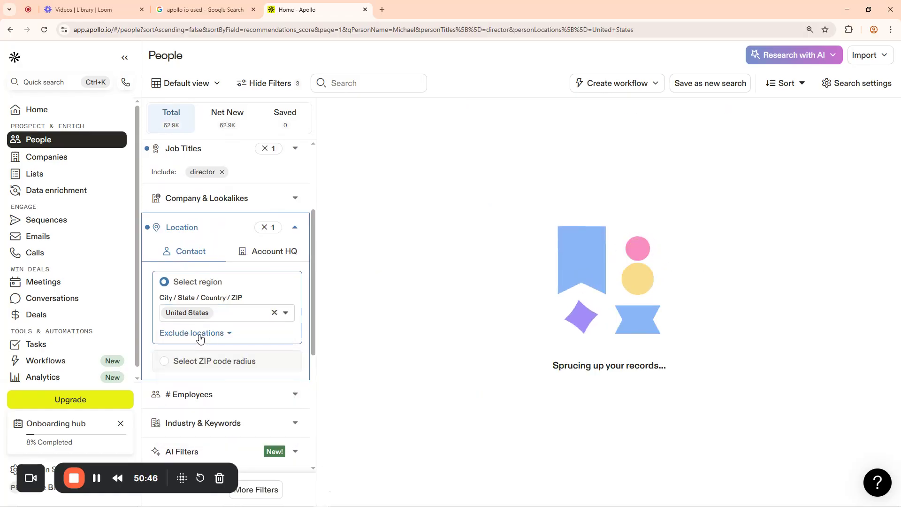
scroll(270, 244, "up", 3)
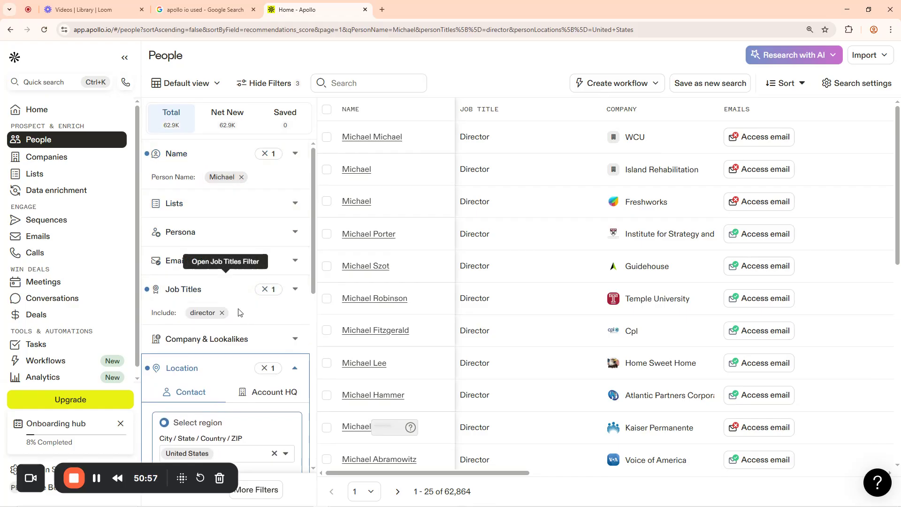
scroll(279, 258, "down", 3)
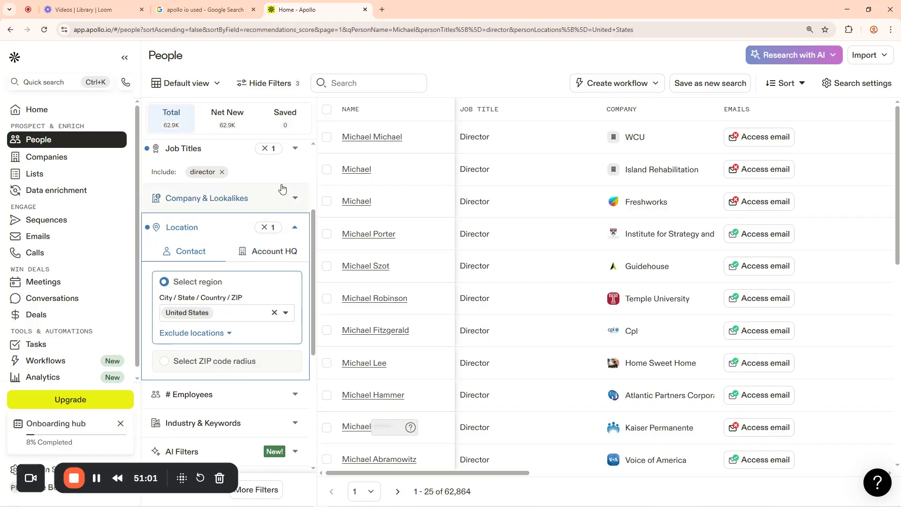
scroll(281, 189, "up", 3)
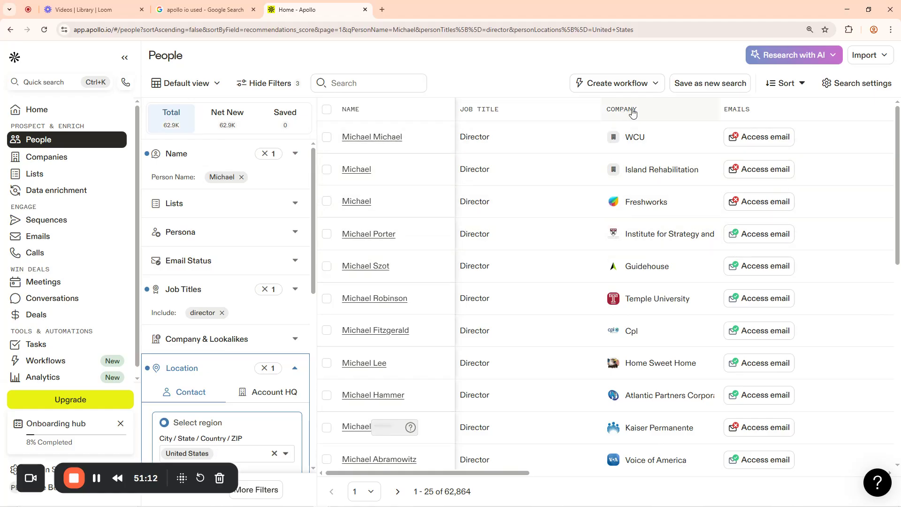
scroll(649, 335, "down", 2)
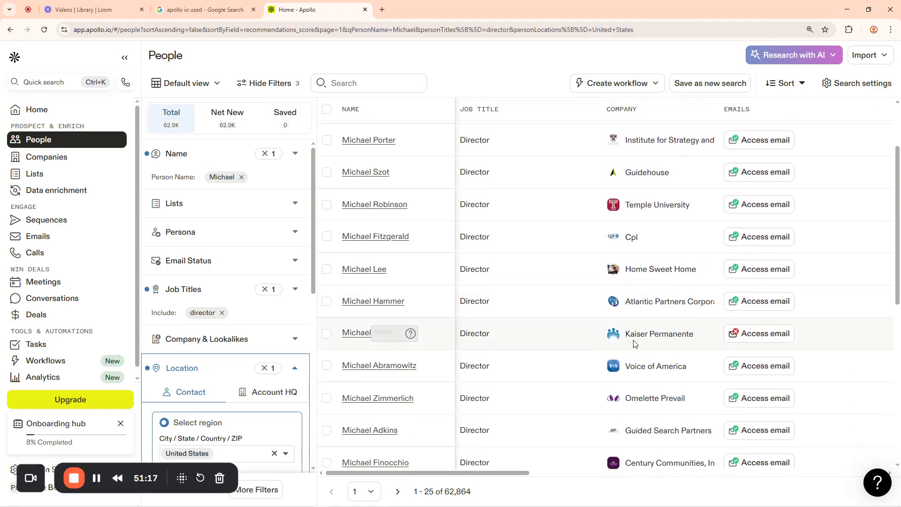
scroll(642, 343, "down", 2)
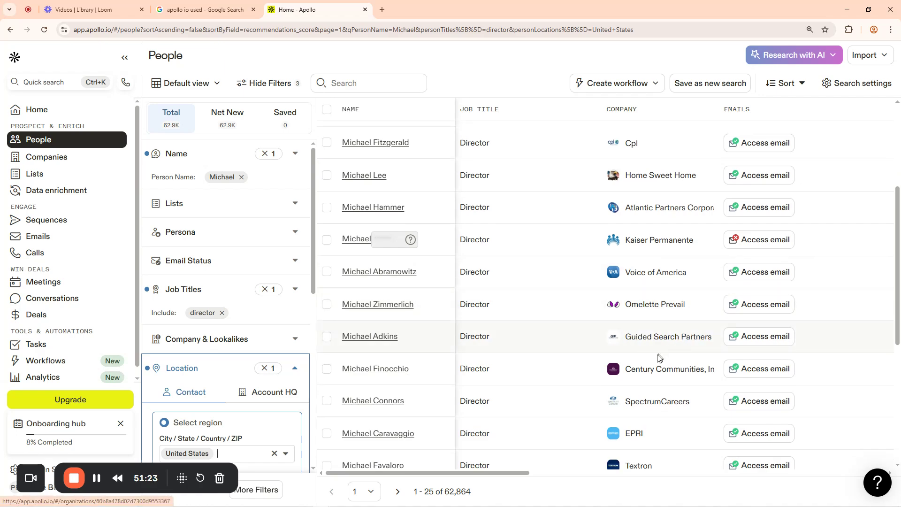
scroll(637, 318, "down", 4)
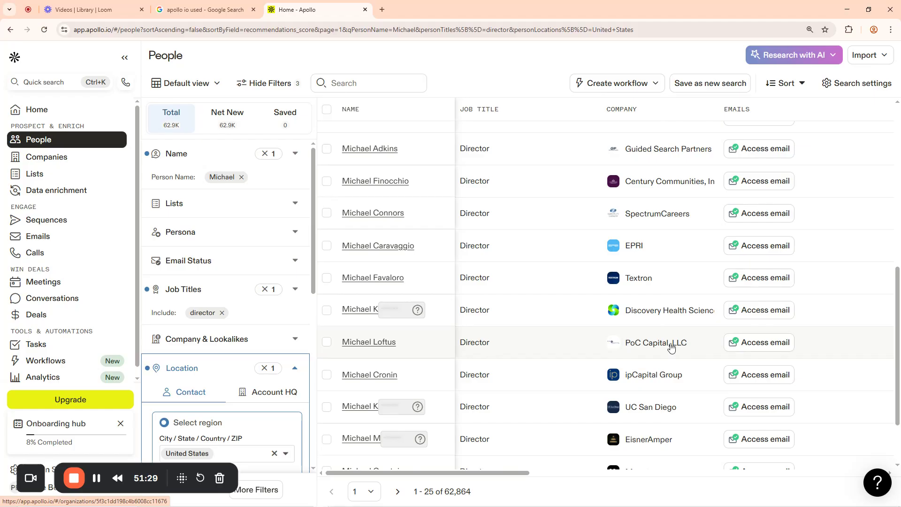
scroll(369, 308, "down", 1)
scroll(369, 307, "down", 1)
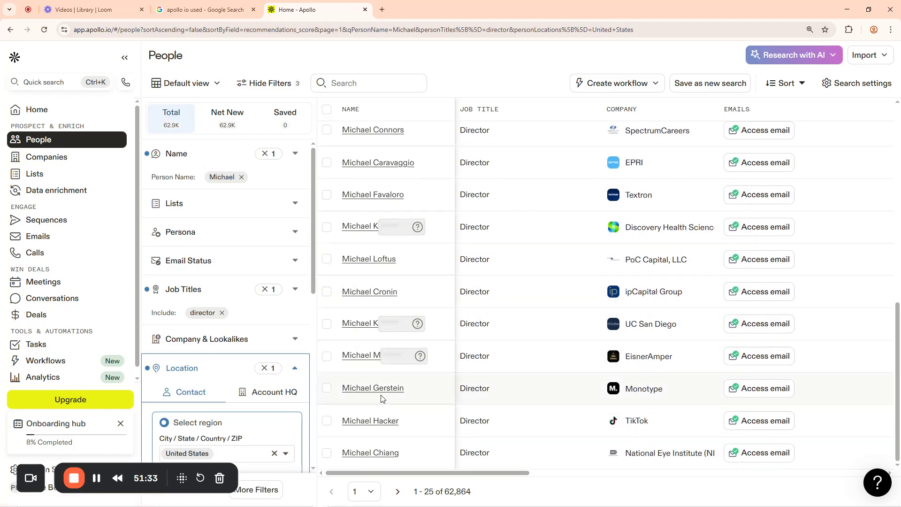
Remove the United States location, director job title and Michael name filters
left_click(266, 369)
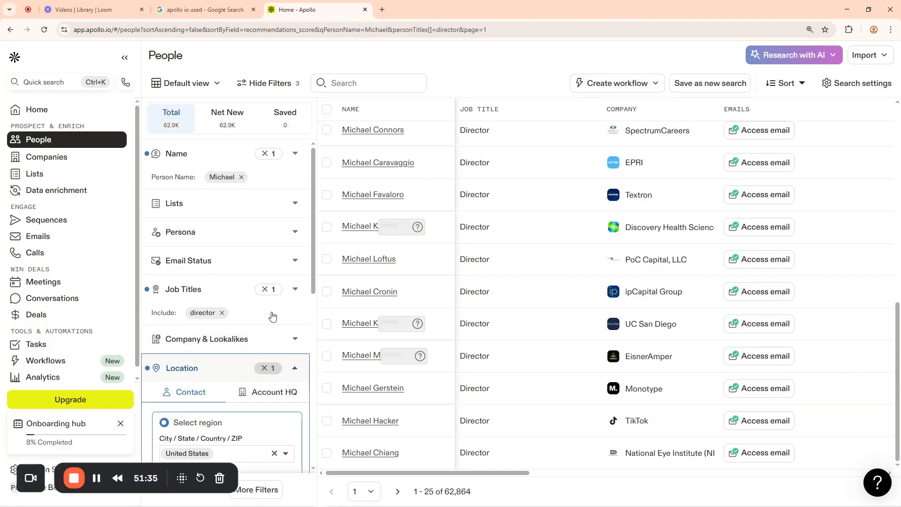
left_click(266, 290)
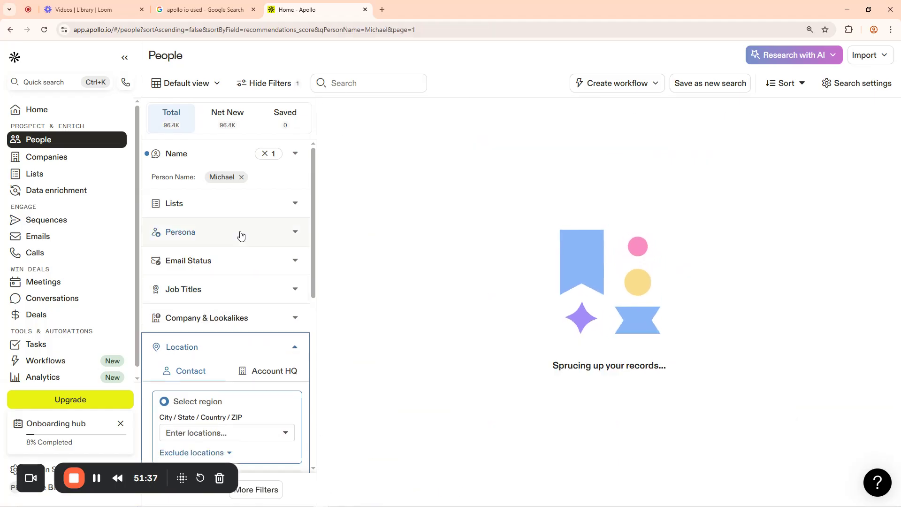
left_click(266, 154)
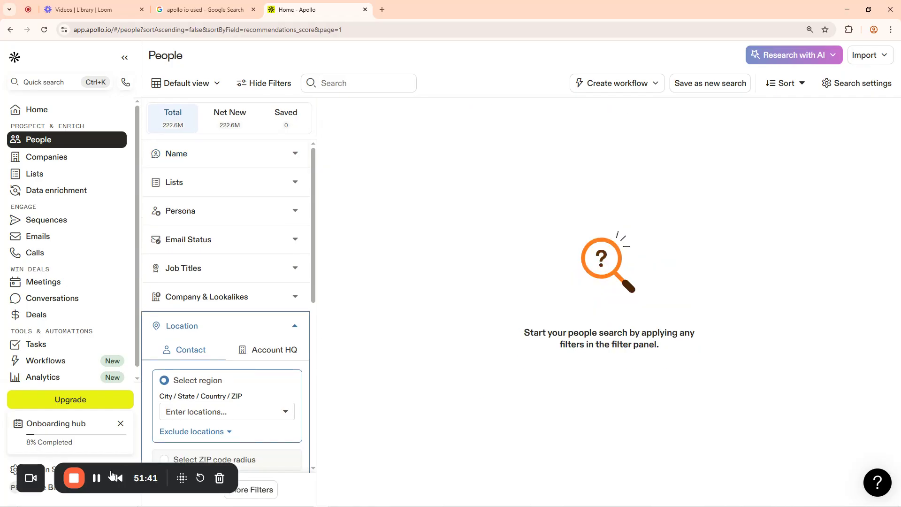
Toggle # Employees ranges 51-100, 101-200 and 5001-10000, leaving none applied
left_click(97, 478)
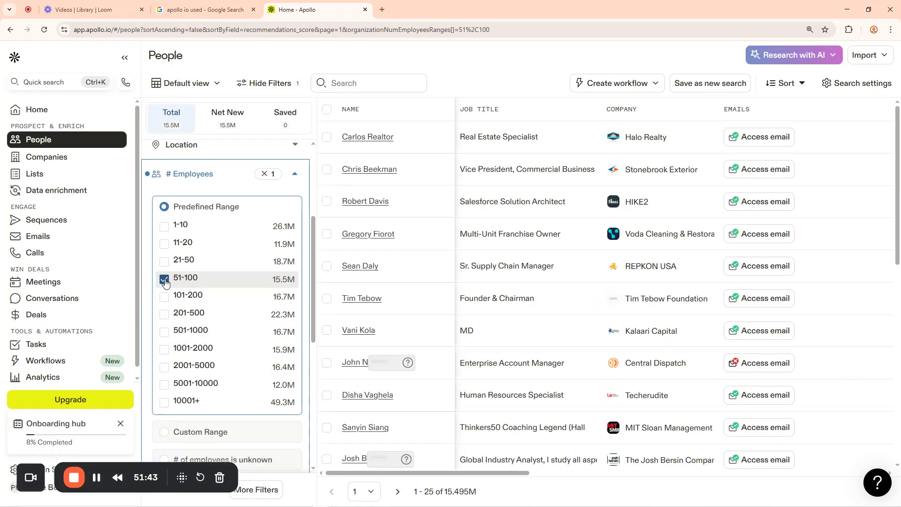
left_click(165, 279)
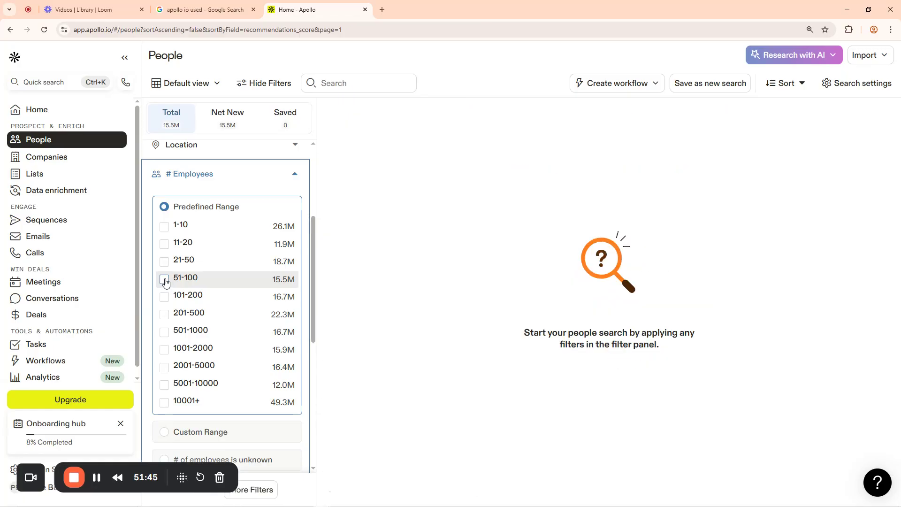
left_click(164, 299)
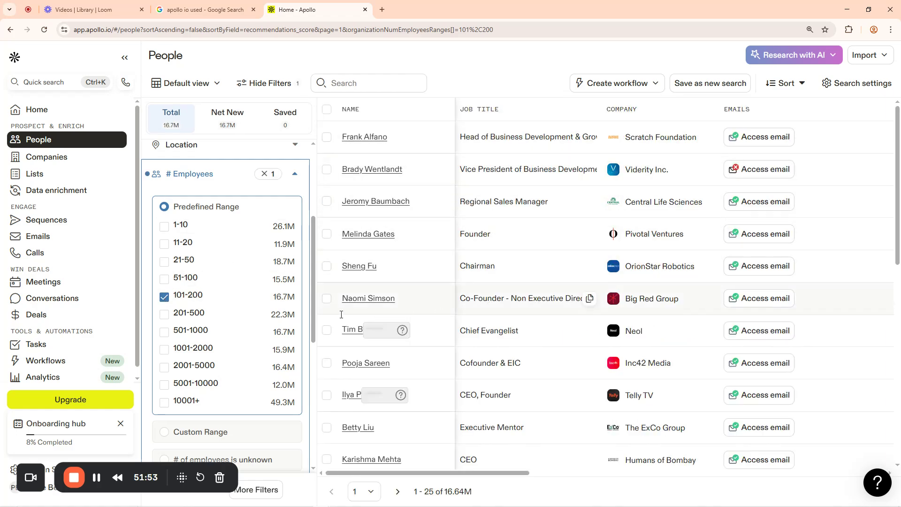
left_click(164, 299)
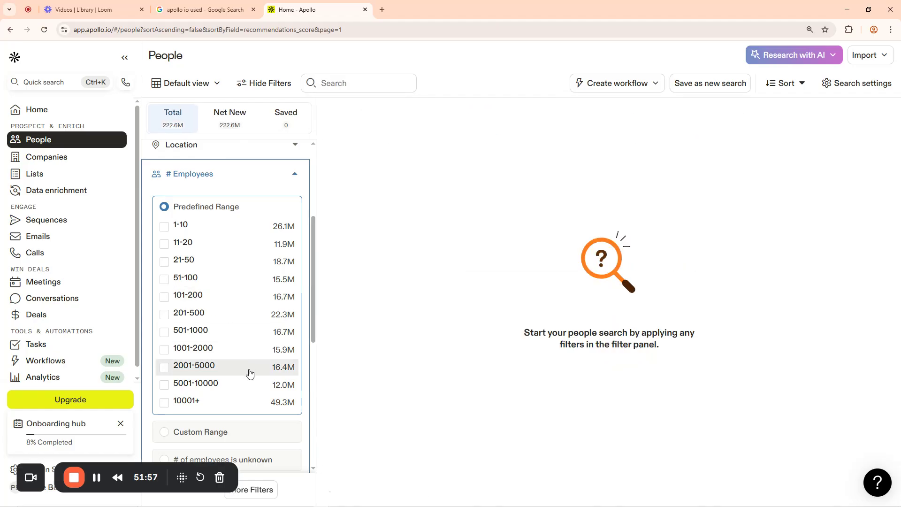
left_click(165, 384)
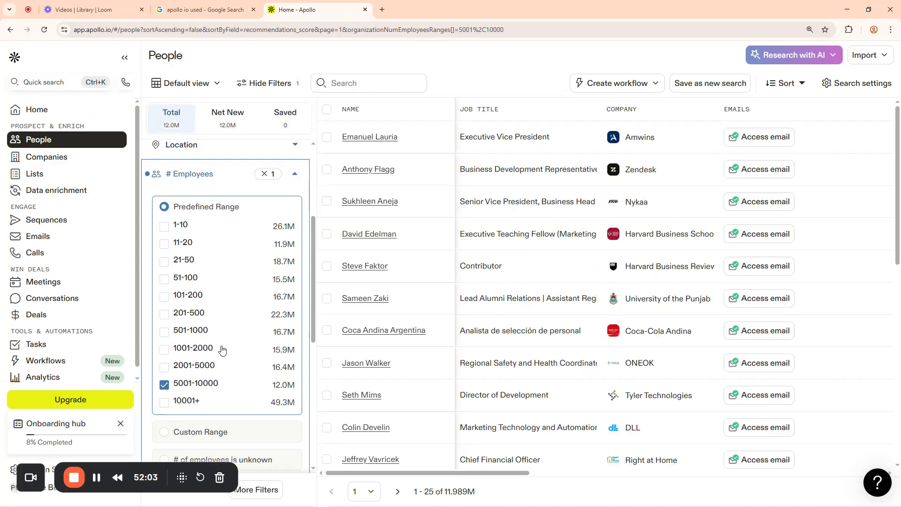
scroll(301, 309, "down", 7)
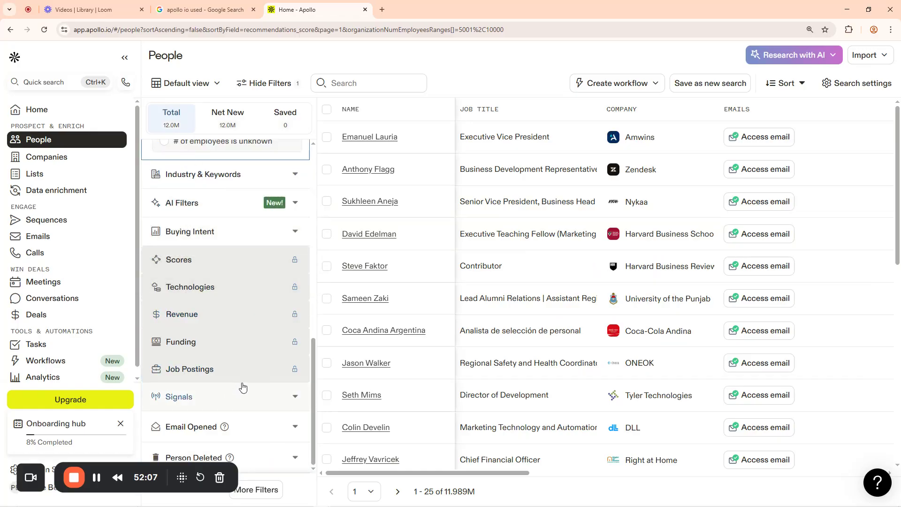
scroll(241, 387, "up", 3)
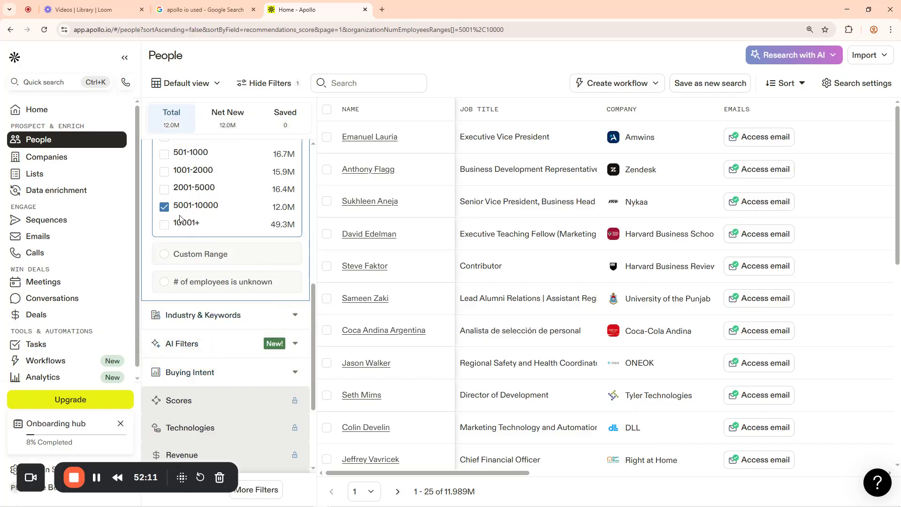
left_click(165, 208)
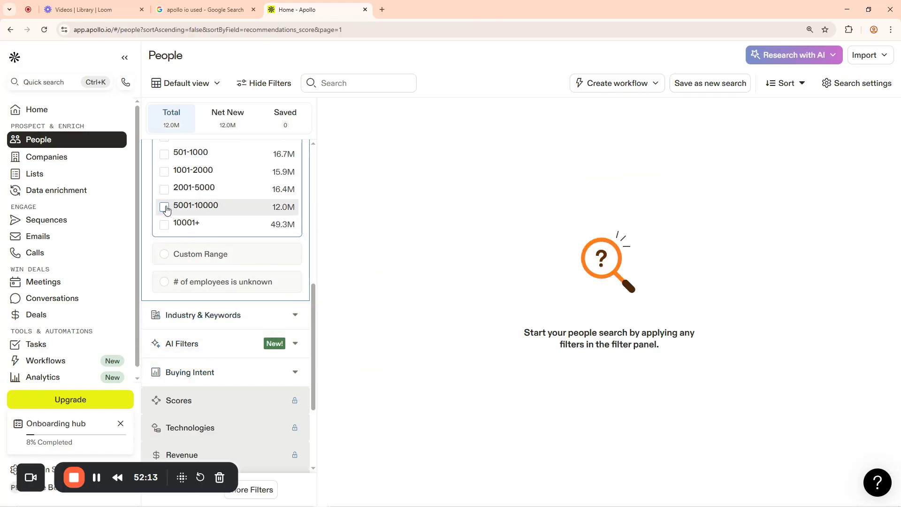
Search the Industry & Keywords filter for 'Nigeria', which finds no matching industry
left_click(295, 318)
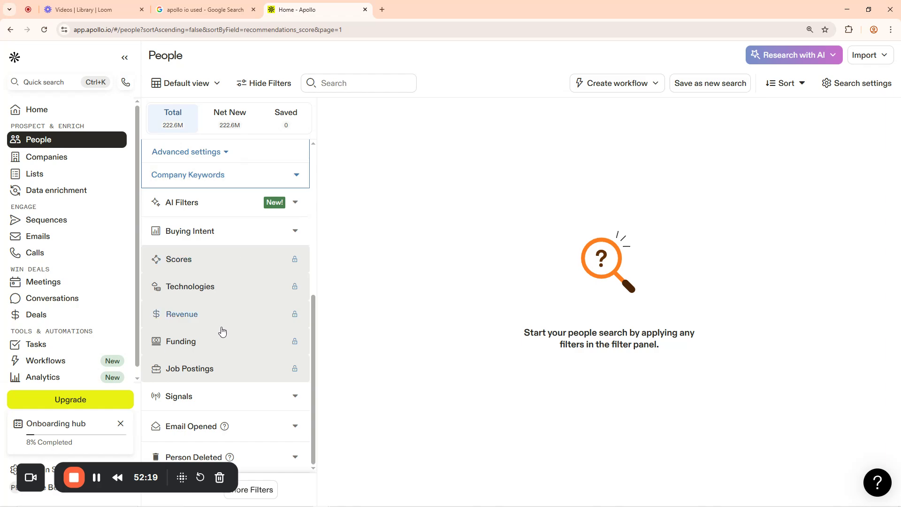
mouse_move(221, 345)
scroll(210, 265, "up", 5)
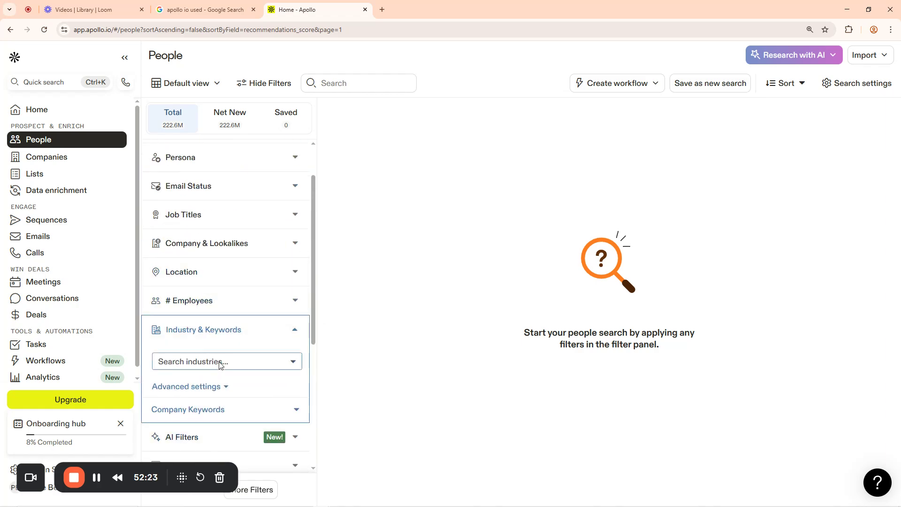
left_click(291, 363)
scroll(292, 295, "down", 3)
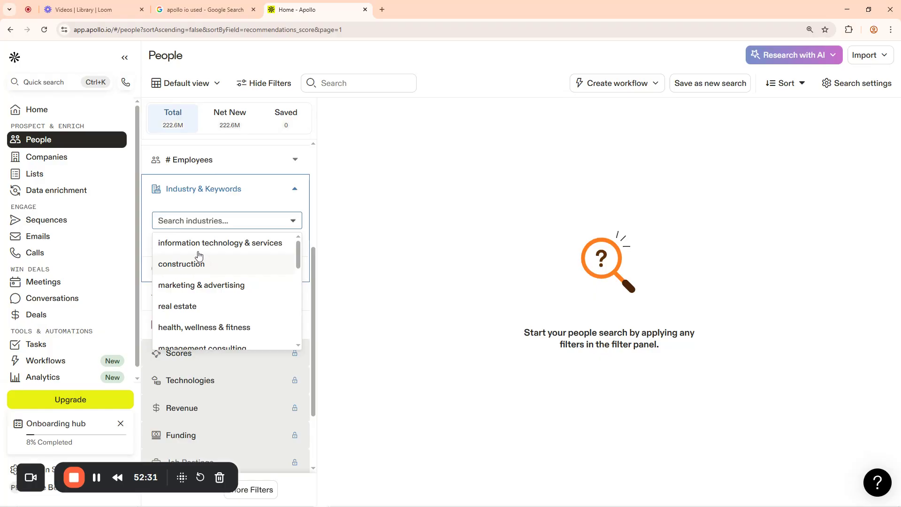
type("Nigerian")
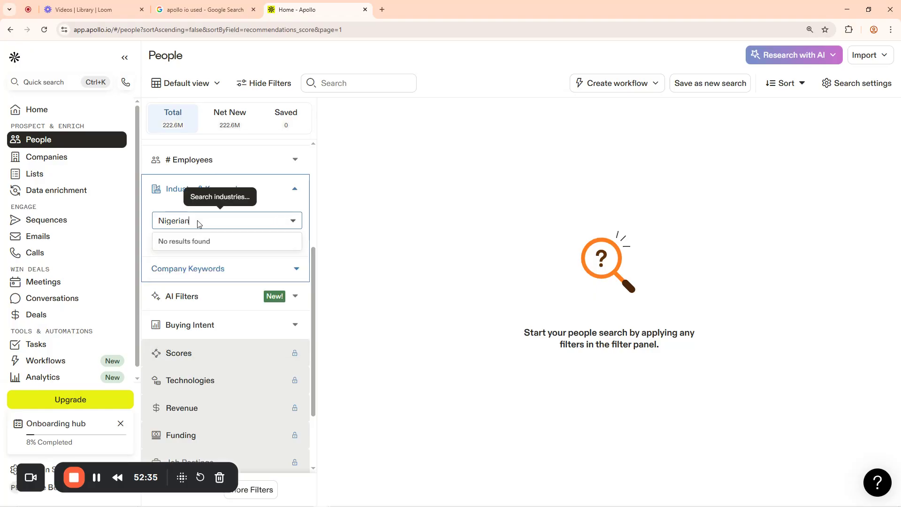
key("BackSpace")
left_click(142, 226)
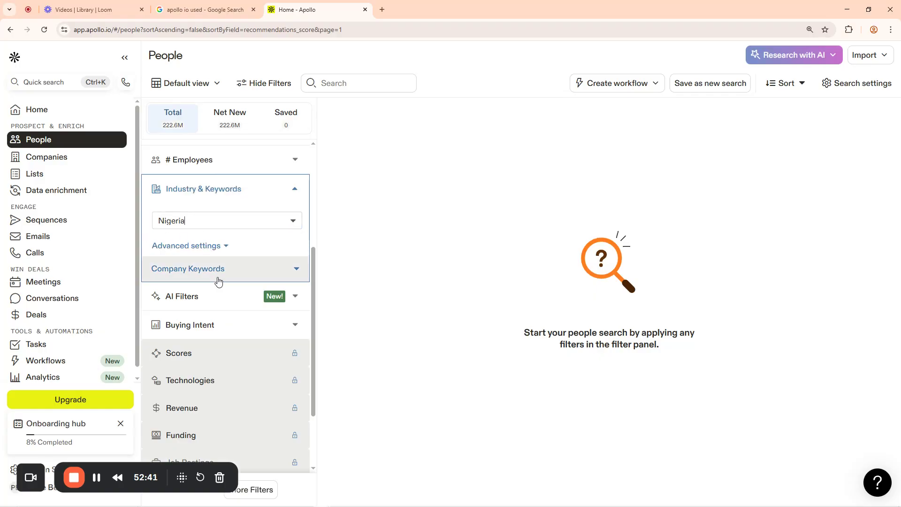
scroll(276, 255, "up", 4)
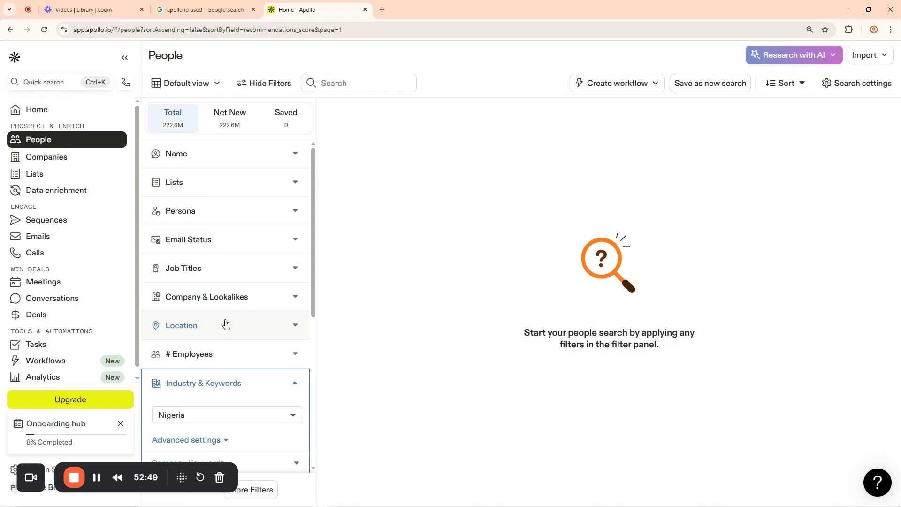
Set the Location filter to Nigeria, listing about 1.163M people
left_click(294, 325)
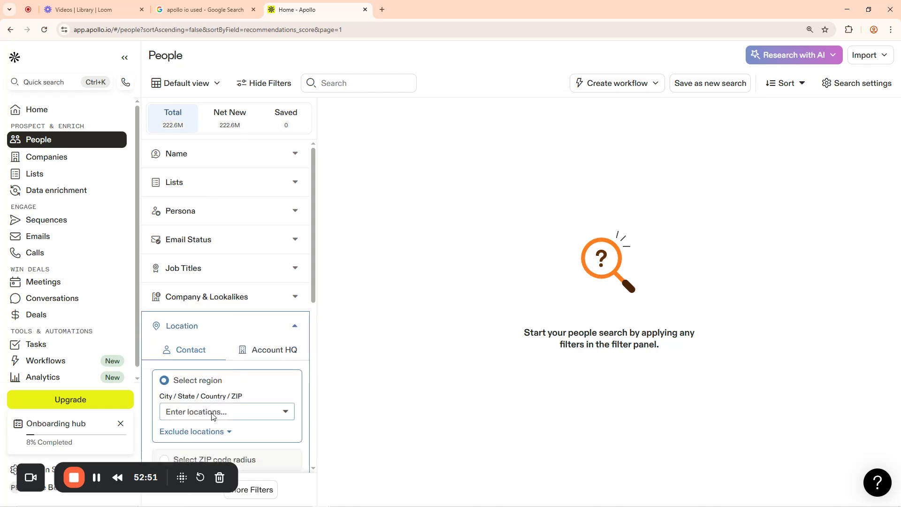
left_click(212, 412)
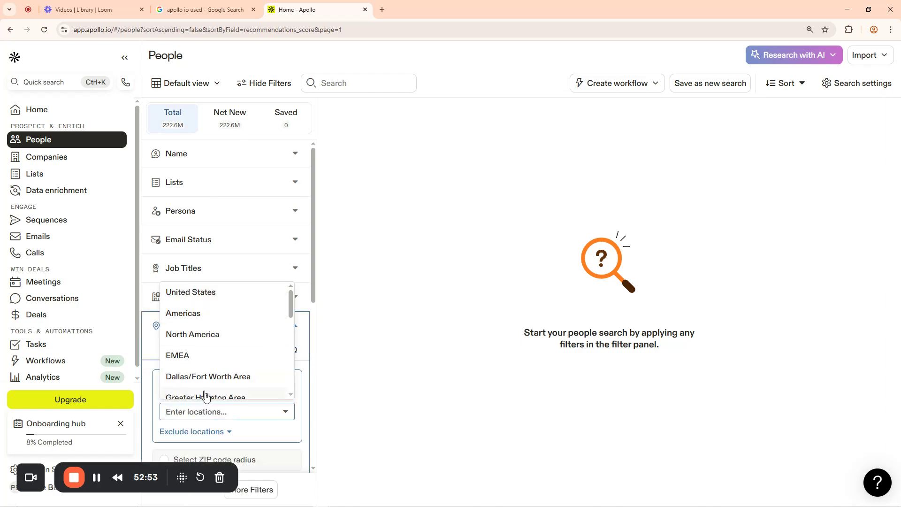
type("nigerian")
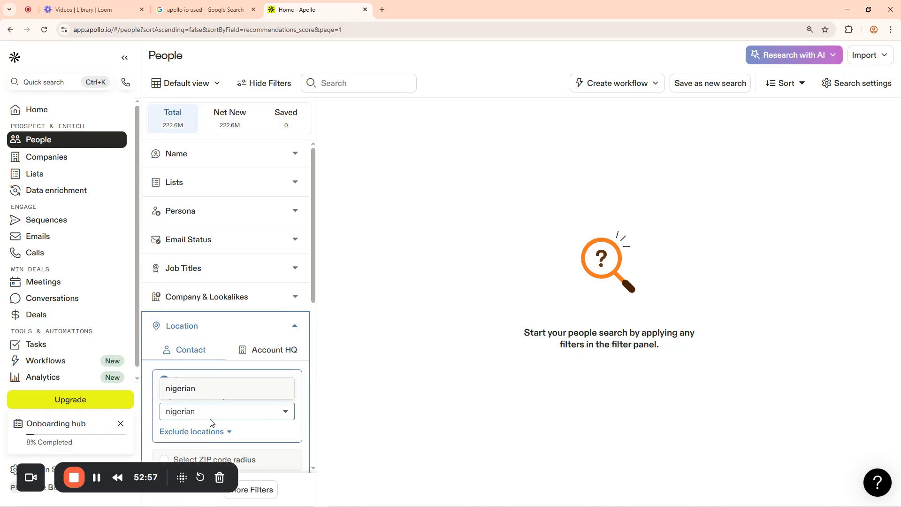
scroll(243, 395, "down", 4)
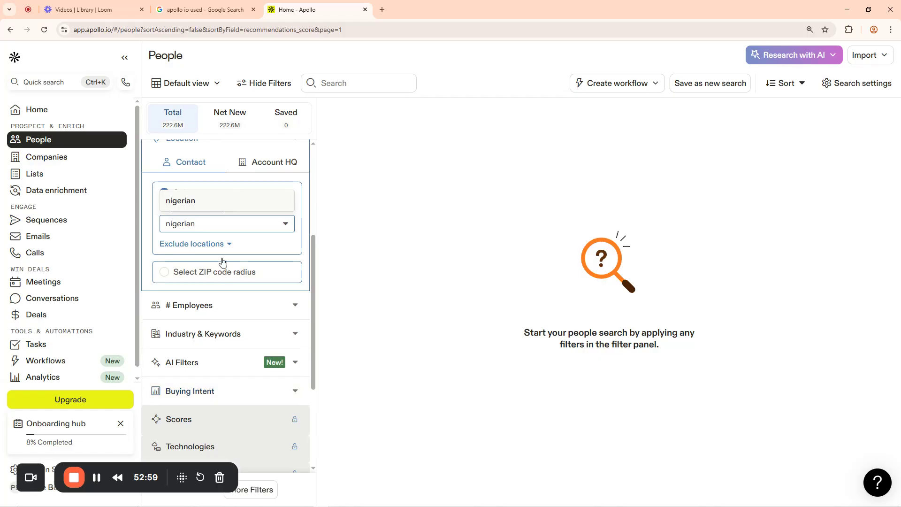
type("gerian")
key("BackSpace")
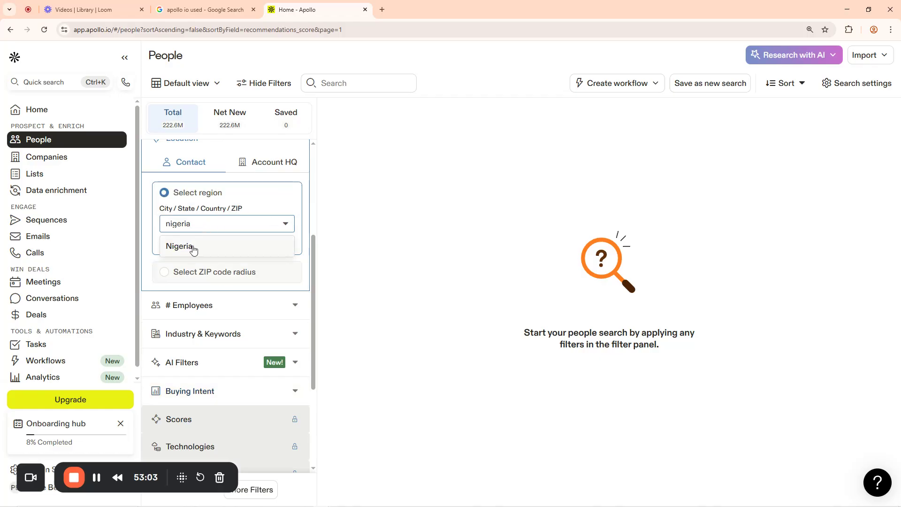
left_click(193, 250)
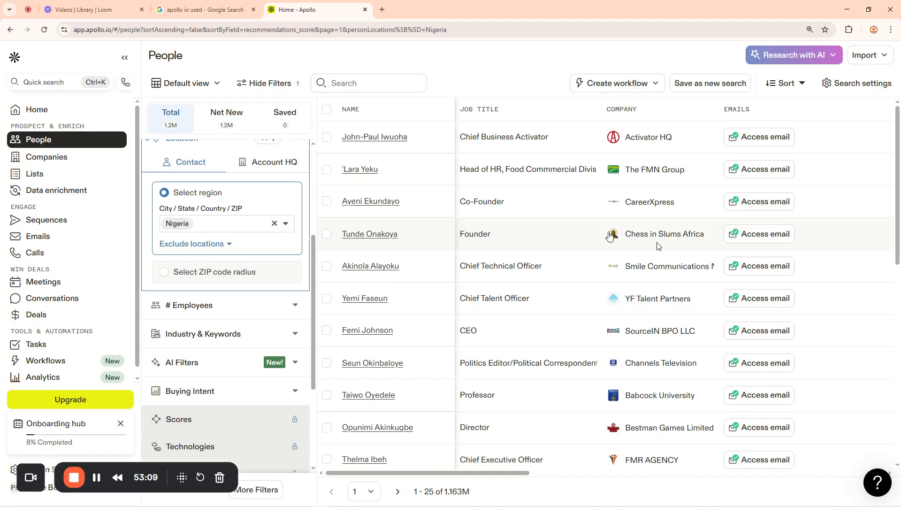
Exclude Lagos, Nigeria, then remove both the Lagos exclusion and the Nigeria location filter
left_click(229, 244)
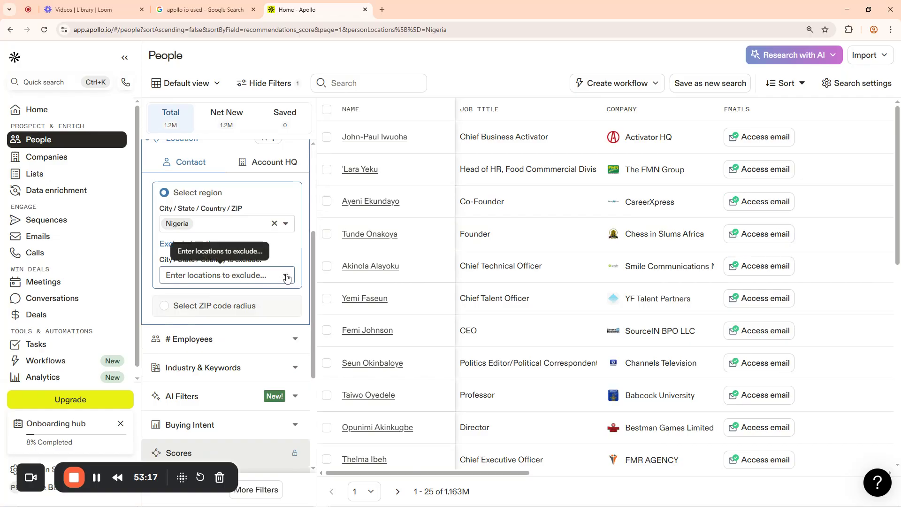
left_click(267, 276)
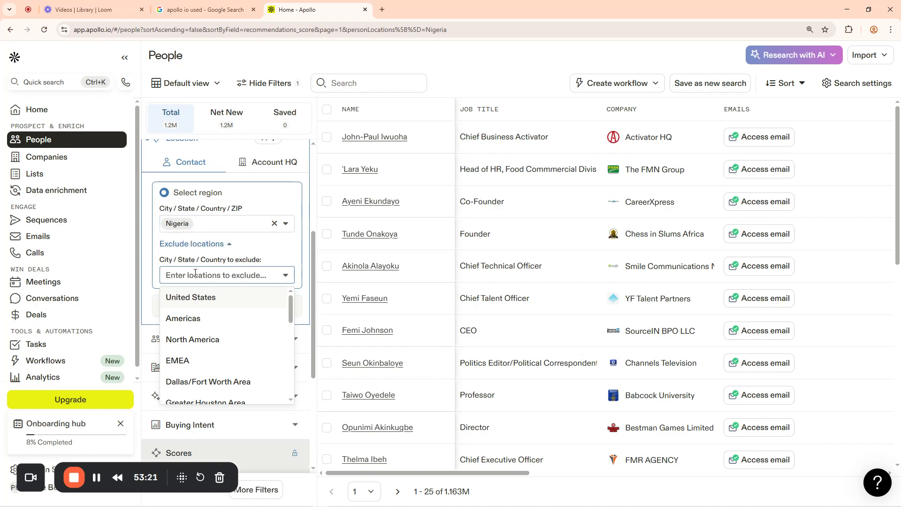
type("lagos")
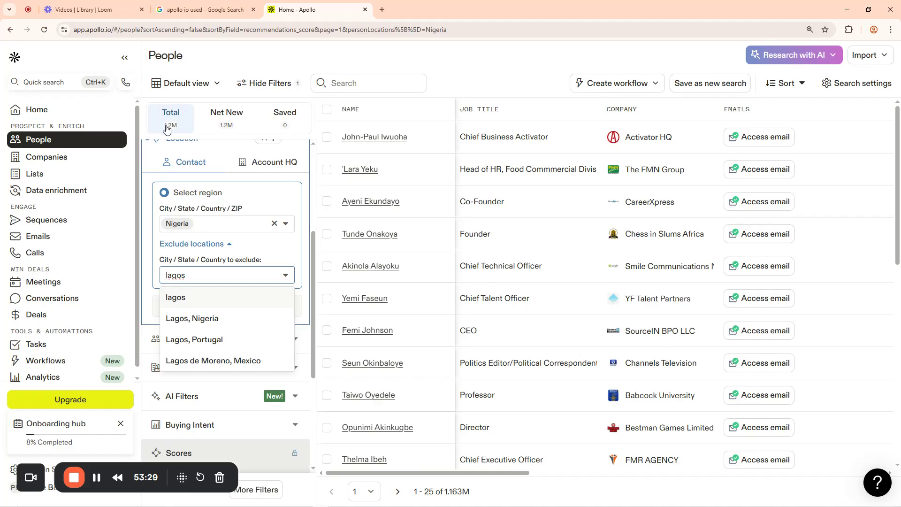
left_click(183, 322)
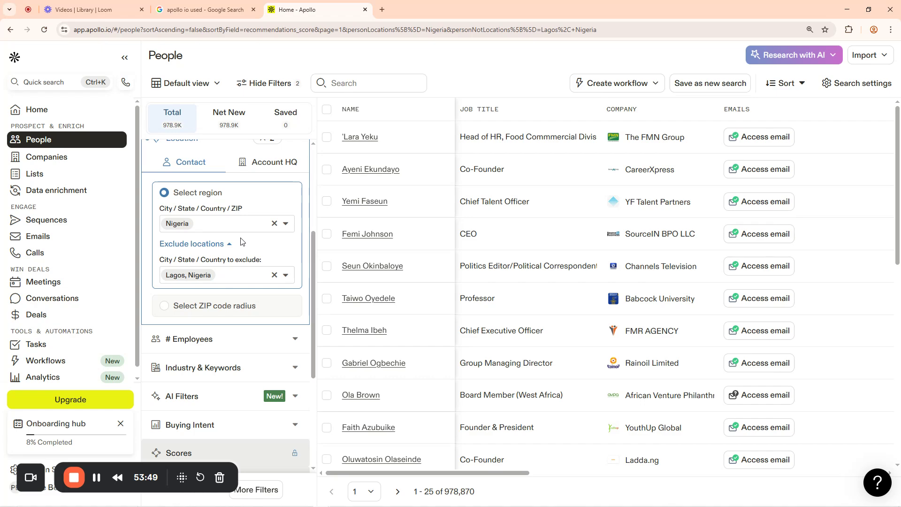
left_click(275, 275)
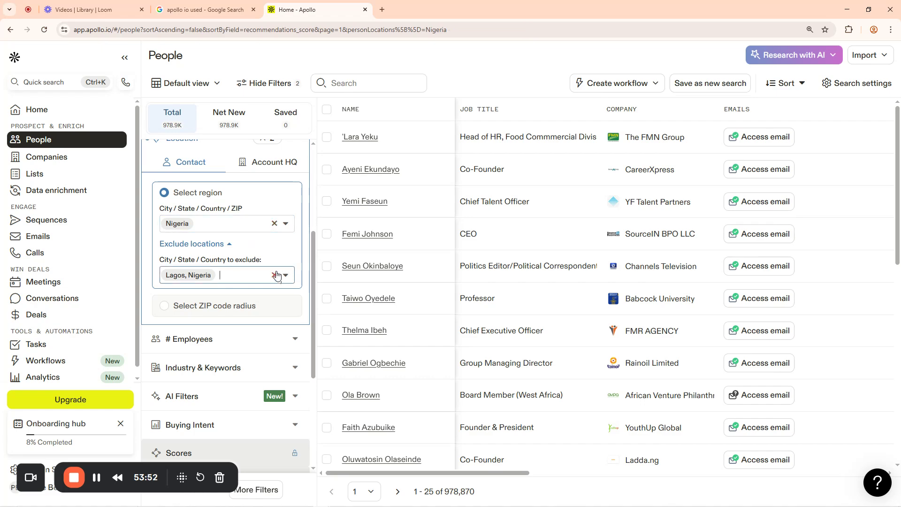
left_click(275, 224)
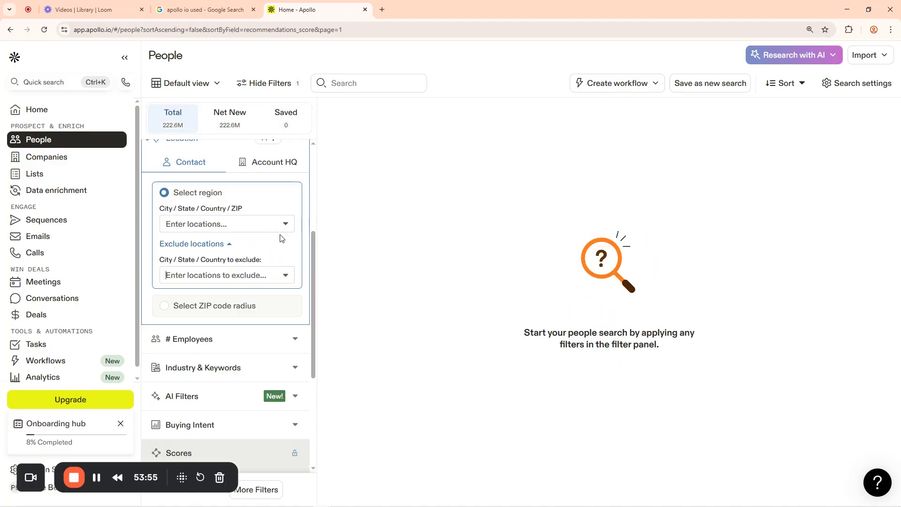
Collapse the empty Location filter and scroll the filter panel back to the top
scroll(282, 238, "up", 4)
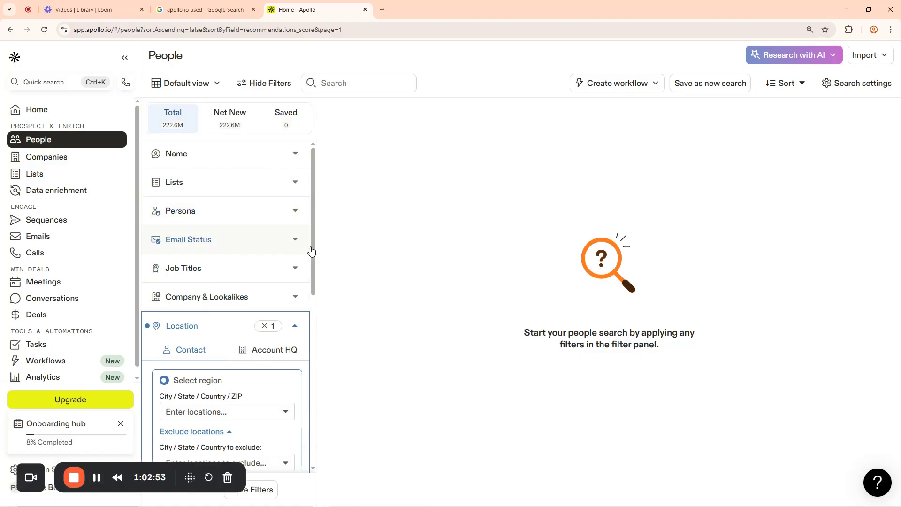
left_click_drag(314, 244, 307, 289)
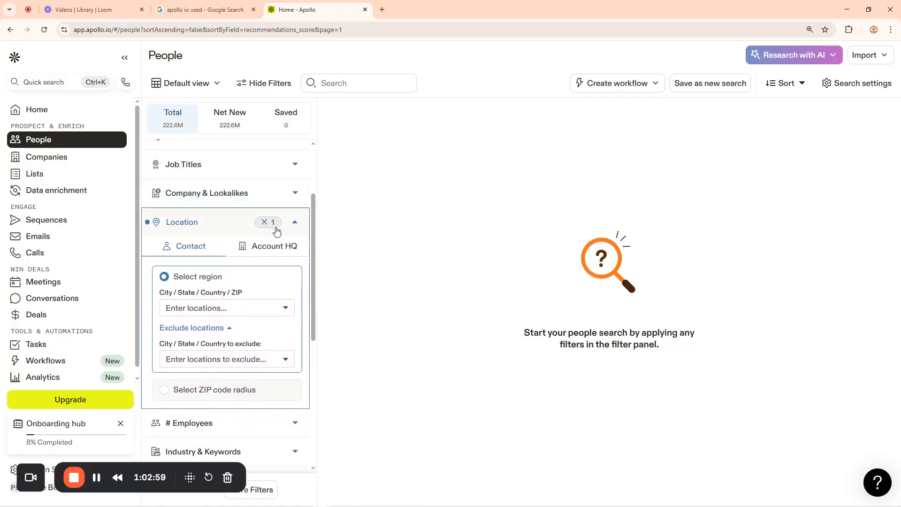
scroll(287, 244, "up", 3)
scroll(258, 279, "down", 4)
left_click(236, 272)
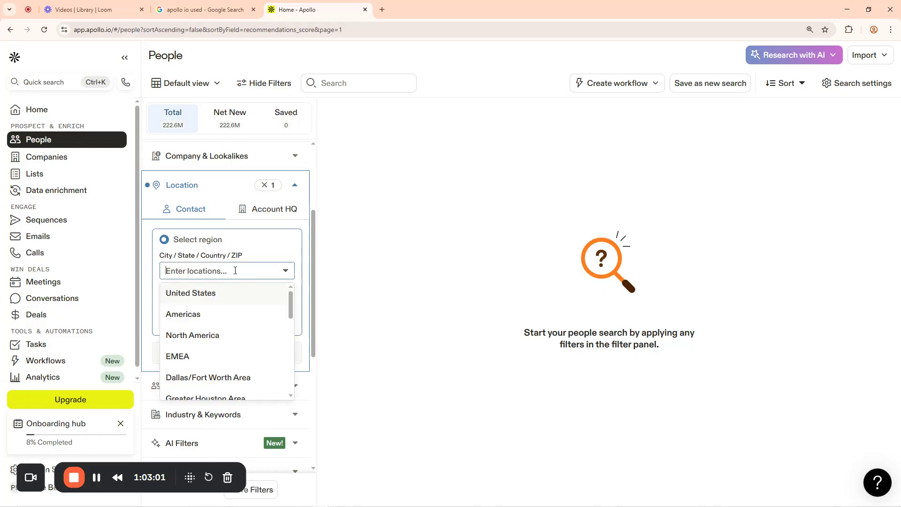
left_click(295, 185)
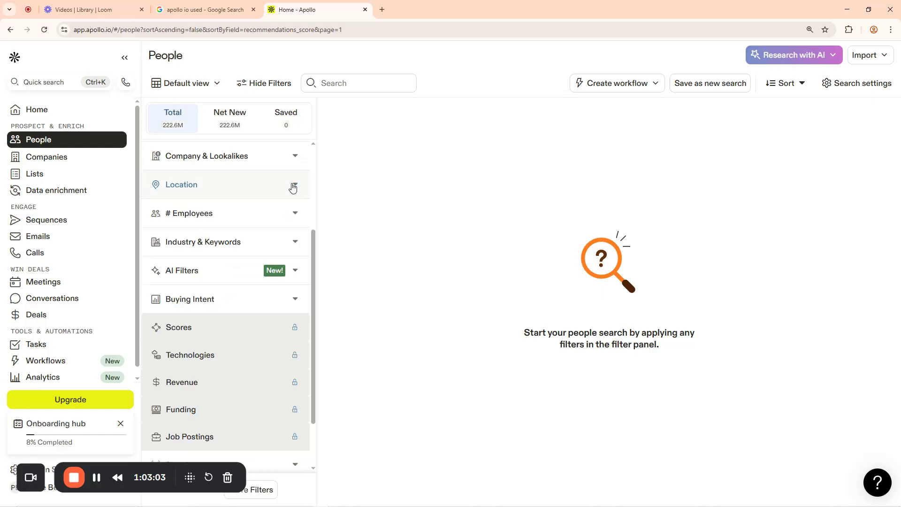
scroll(297, 230, "up", 3)
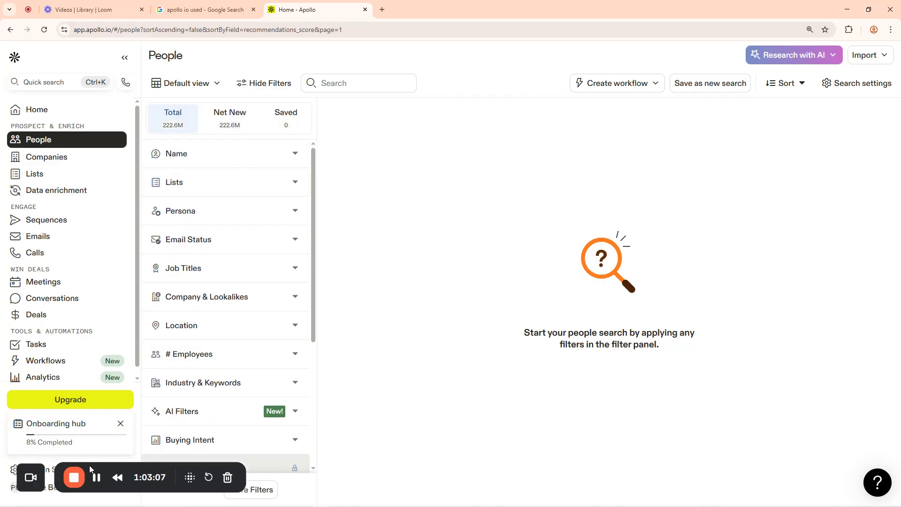
left_click_drag(90, 470, 750, 474)
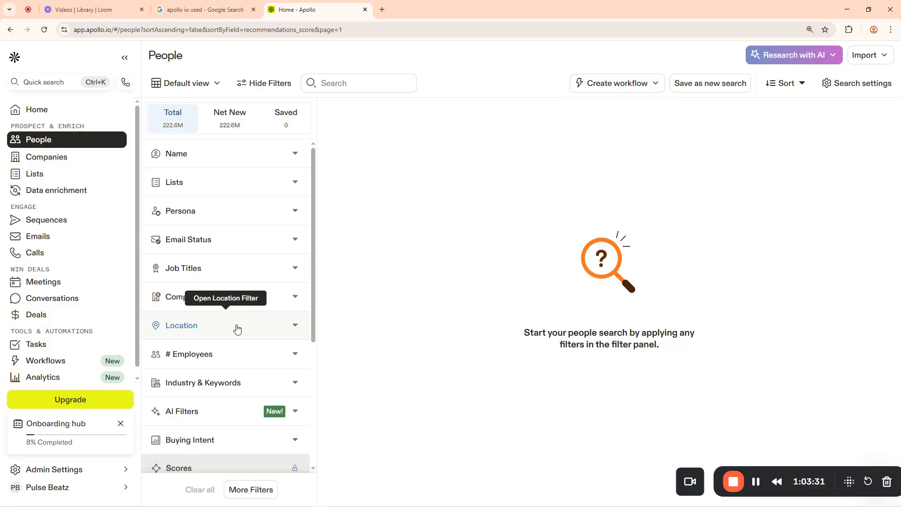
Filter people by the location 'Lagos, Nigeria', showing 184,461 results
left_click(294, 326)
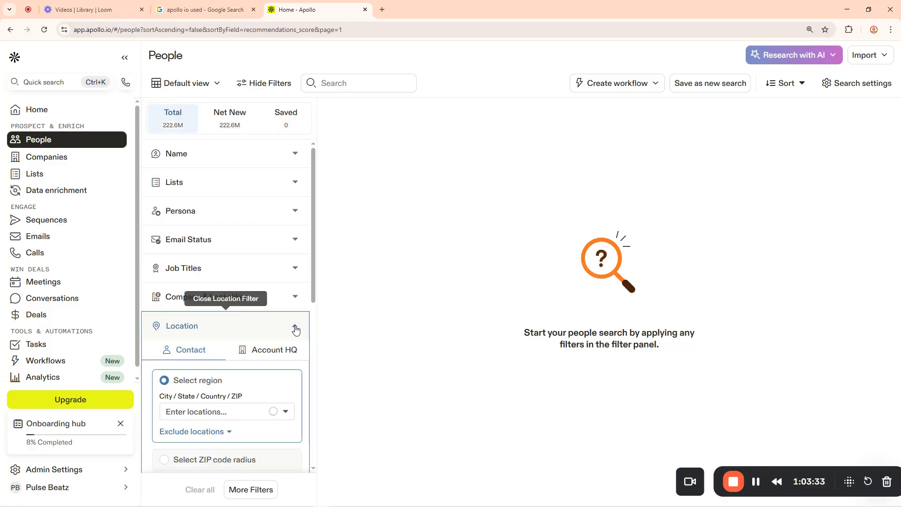
left_click(198, 412)
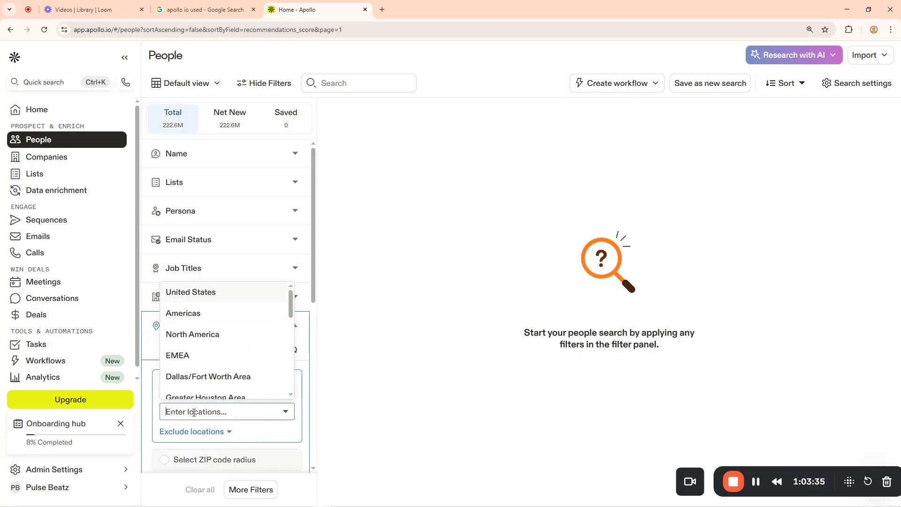
type("lgos")
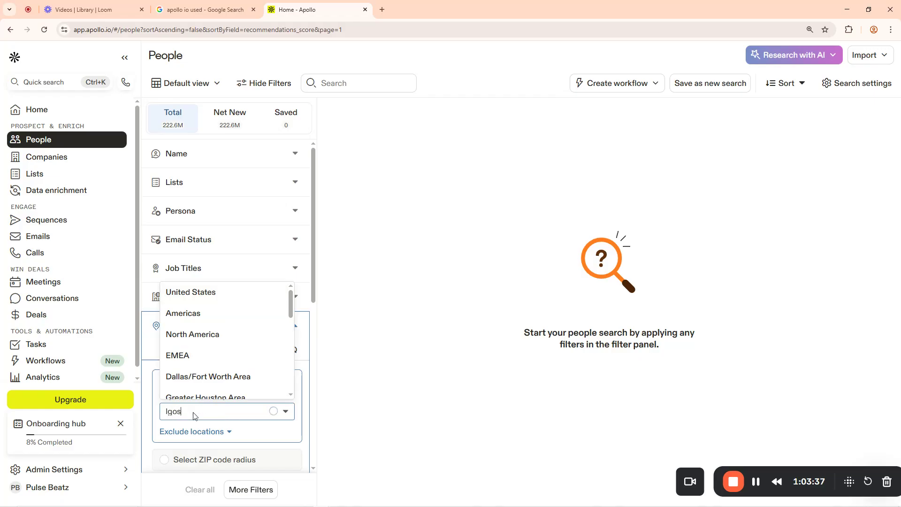
key("BackSpace")
key("BackSpace")
key("BackSpace")
type("agos")
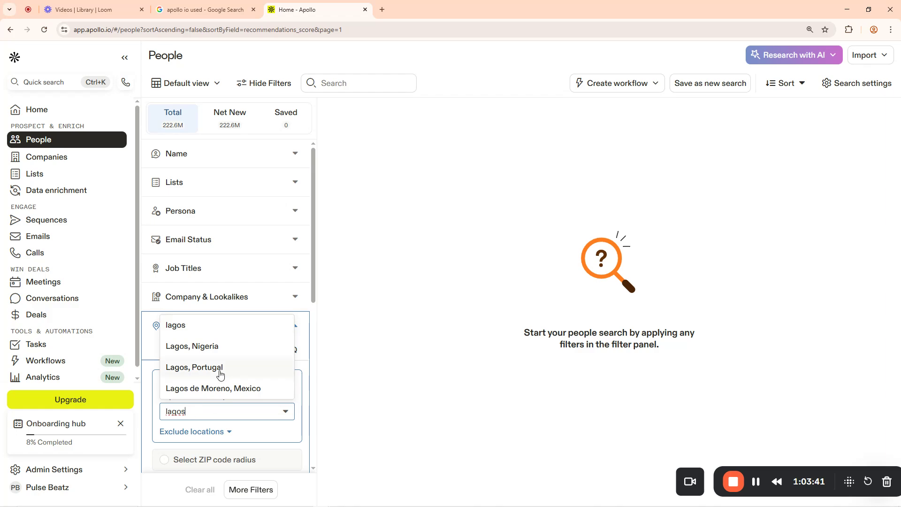
left_click(197, 348)
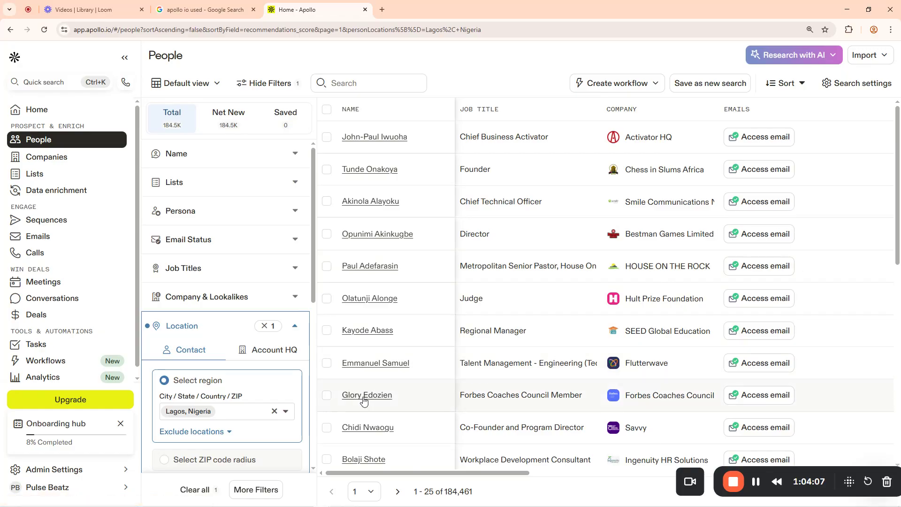
Collapse the left navigation sidebar so the results table shows the Phone Numbers column
scroll(403, 402, "down", 2)
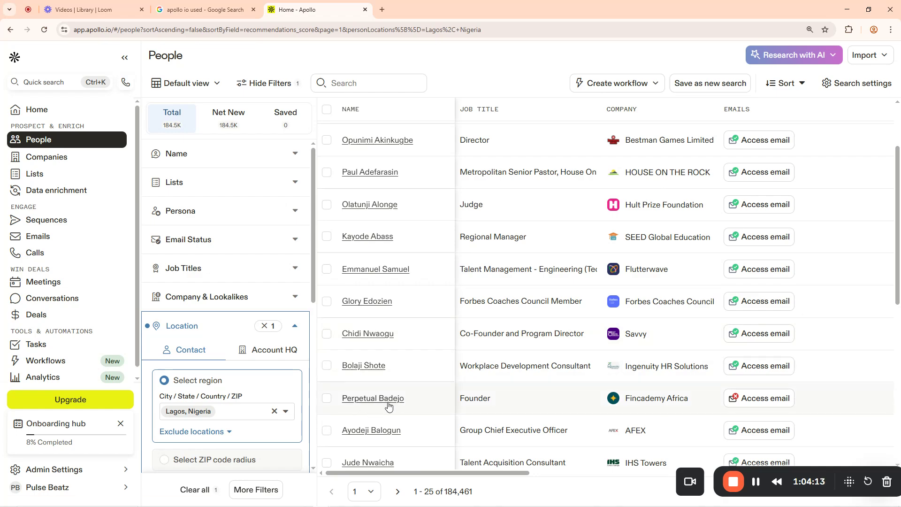
scroll(367, 423, "up", 2)
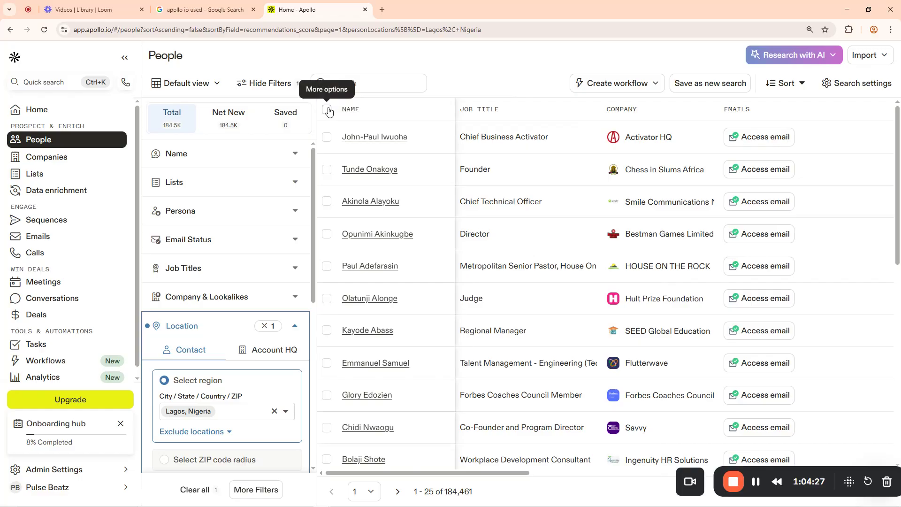
left_click(125, 60)
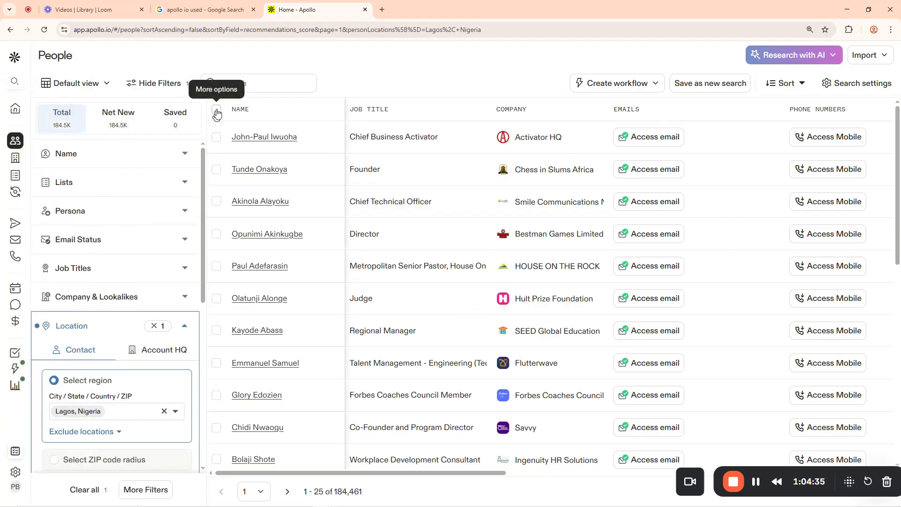
Bulk-select the 25 Lagos contacts using 'Select this page' and Apply
left_click(216, 113)
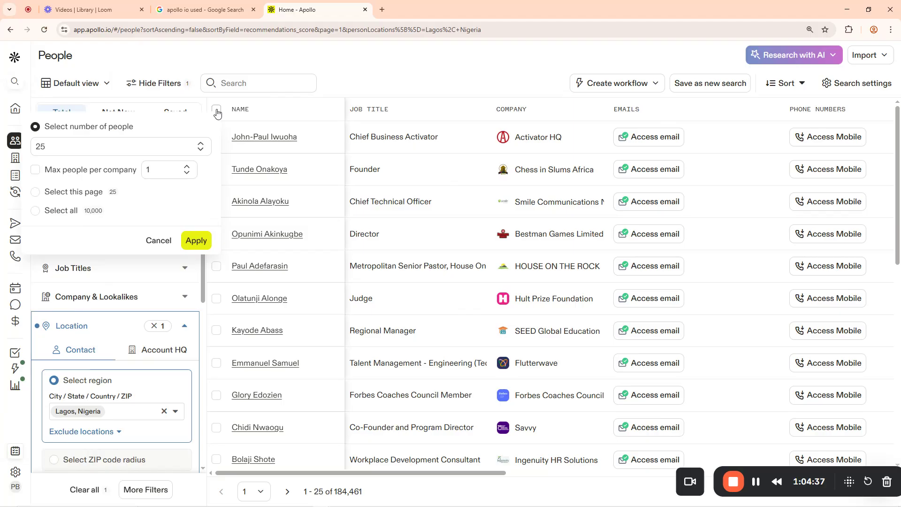
left_click(216, 113)
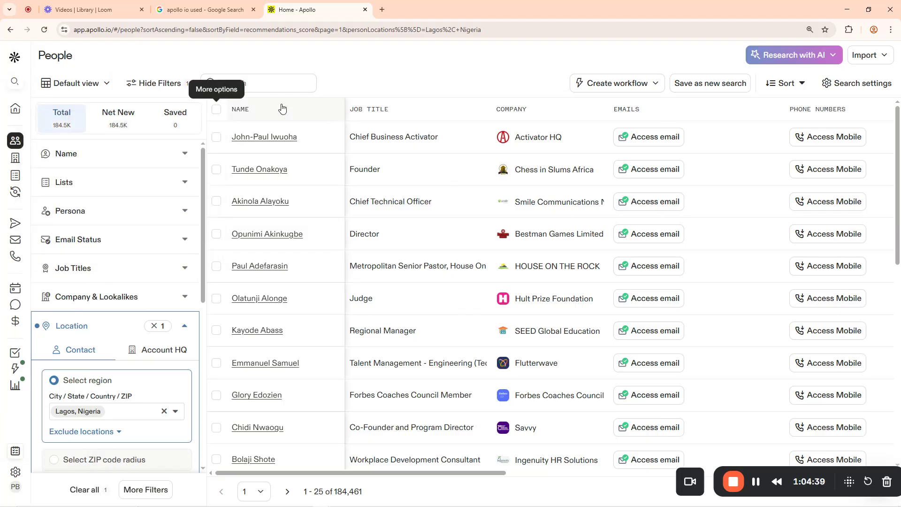
left_click(217, 113)
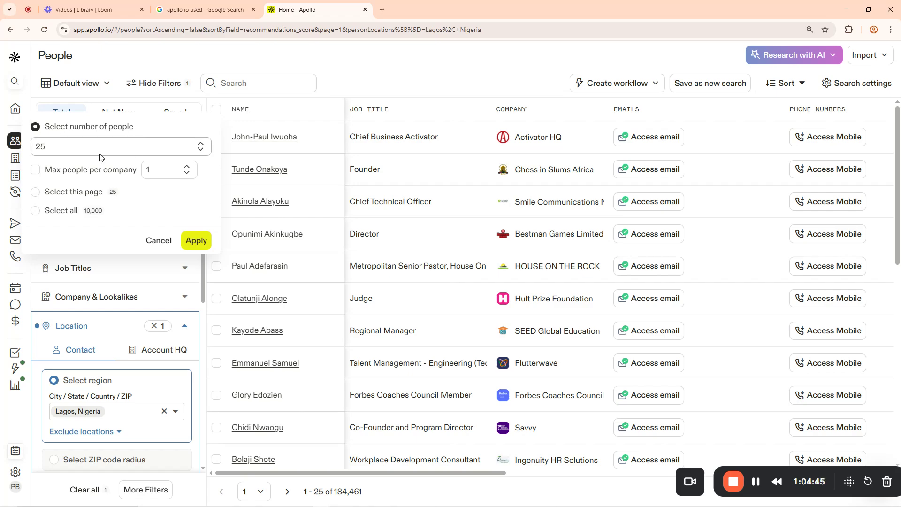
left_click(46, 146)
left_click_drag(46, 146, 36, 149)
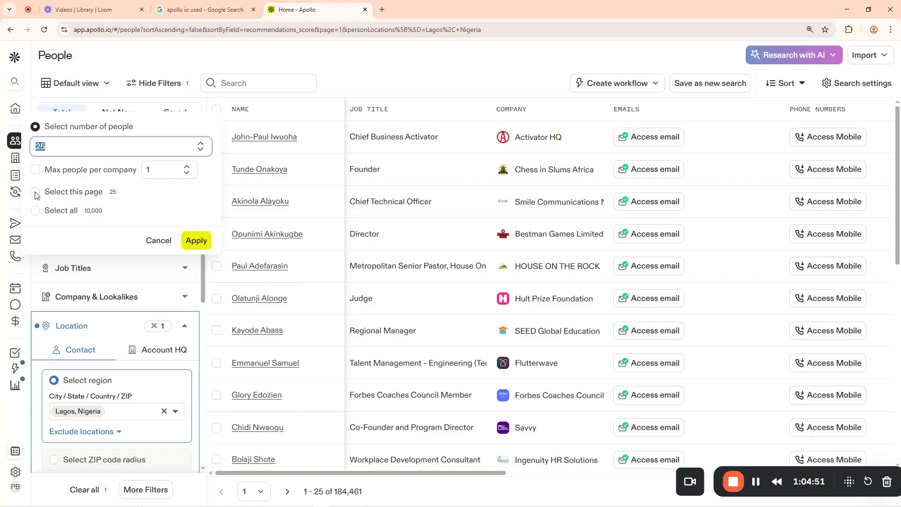
left_click(126, 190)
left_click(111, 193)
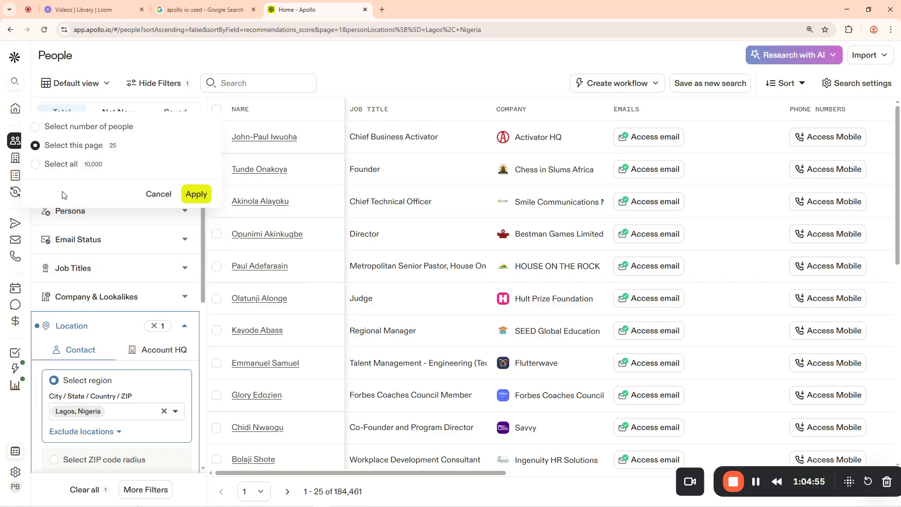
left_click(195, 199)
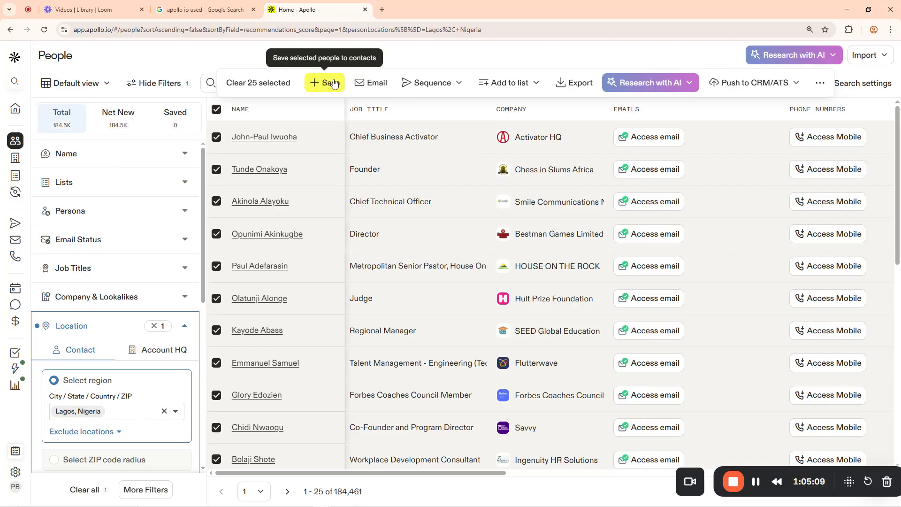
Export the selected contacts and review the summary: 24 verified emails, one missing
left_click(579, 85)
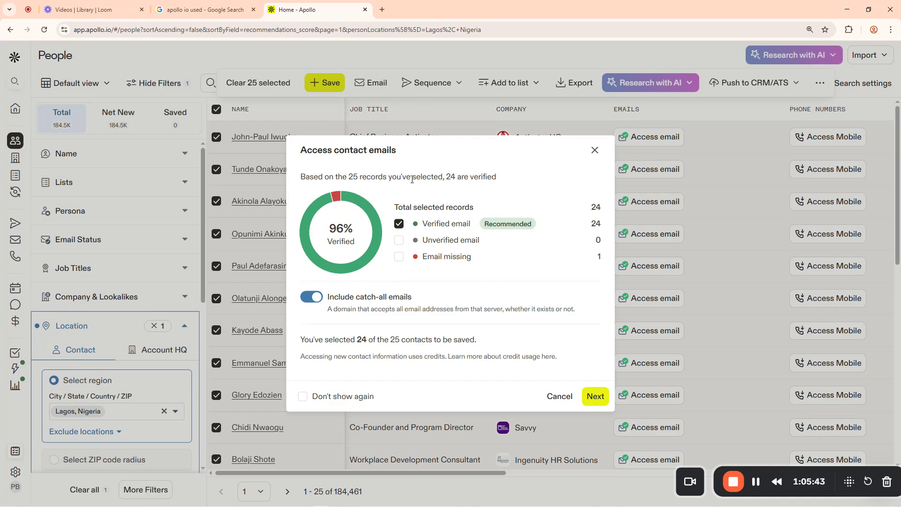
left_click_drag(309, 181, 507, 180)
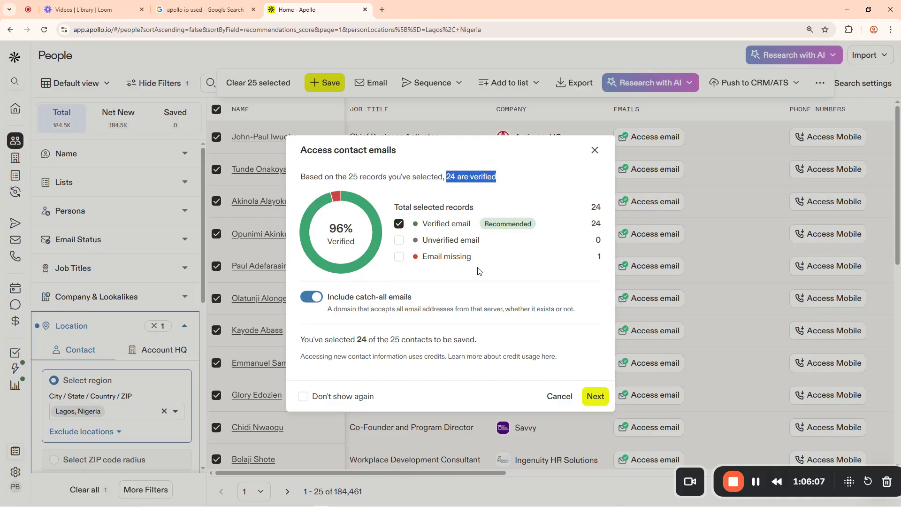
left_click_drag(423, 256, 461, 257)
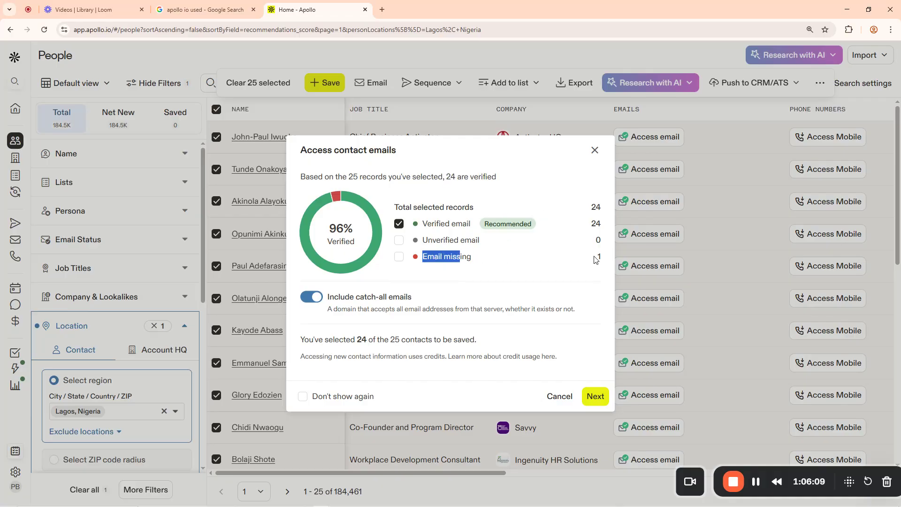
left_click_drag(595, 257, 606, 259)
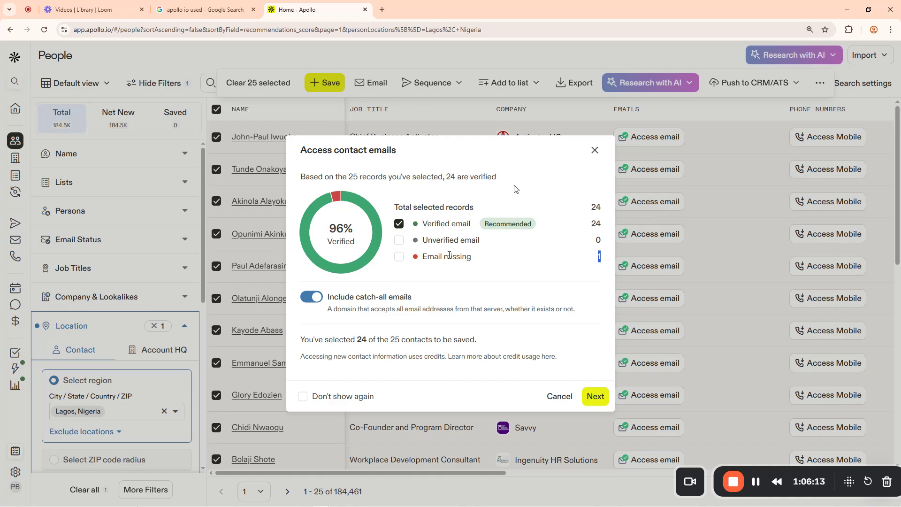
mouse_move(359, 257)
Save the Export as CSV for the 25 contacts with 'Export All Emails' kept
left_click(595, 398)
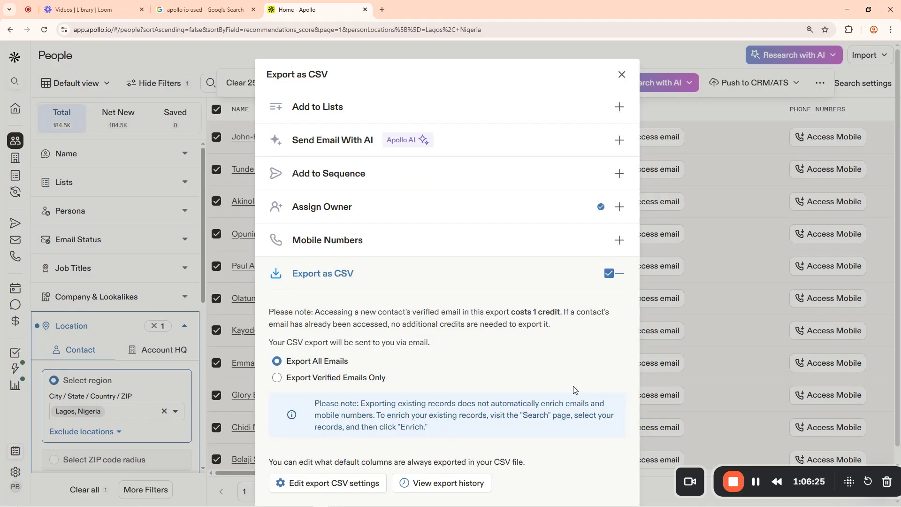
scroll(481, 355, "down", 2)
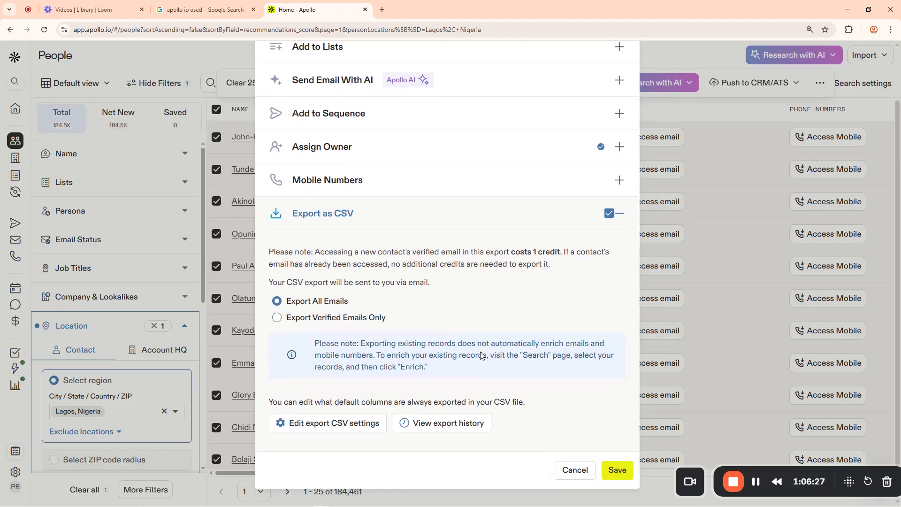
scroll(455, 332, "up", 2)
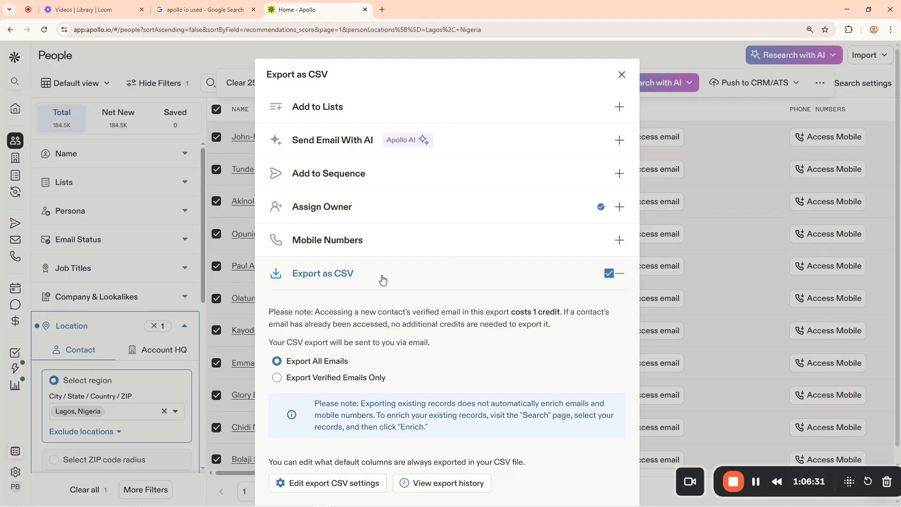
scroll(347, 339, "down", 2)
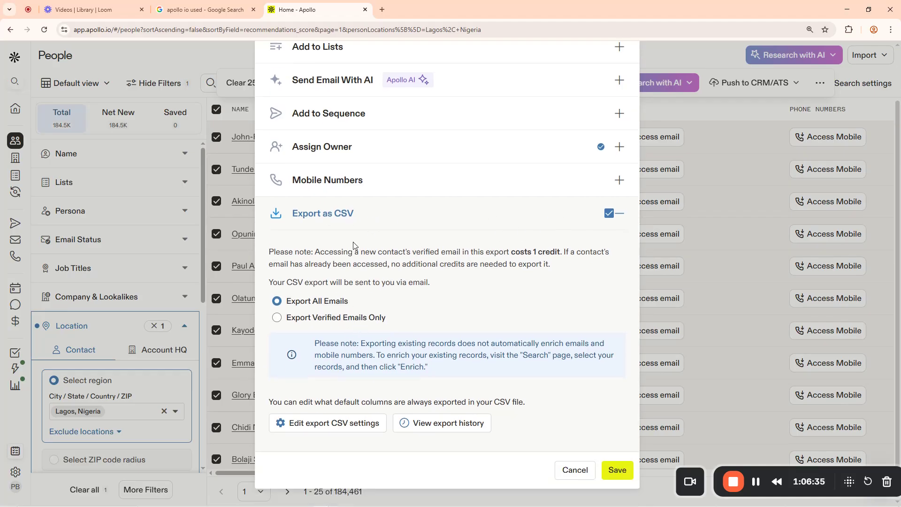
scroll(356, 241, "up", 2)
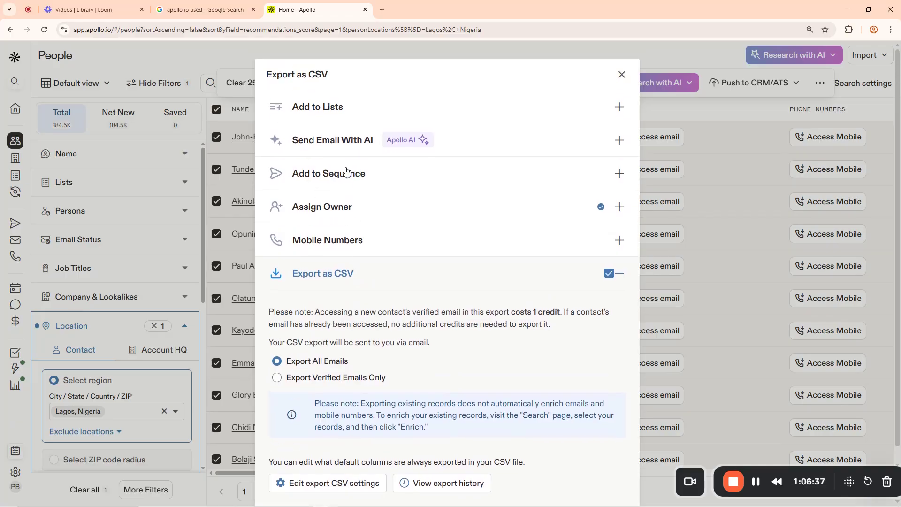
scroll(417, 245, "down", 2)
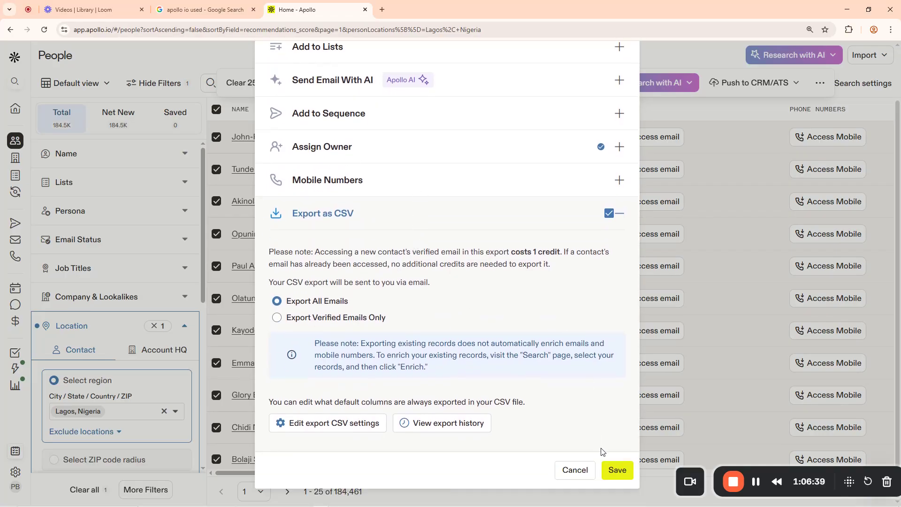
left_click(623, 474)
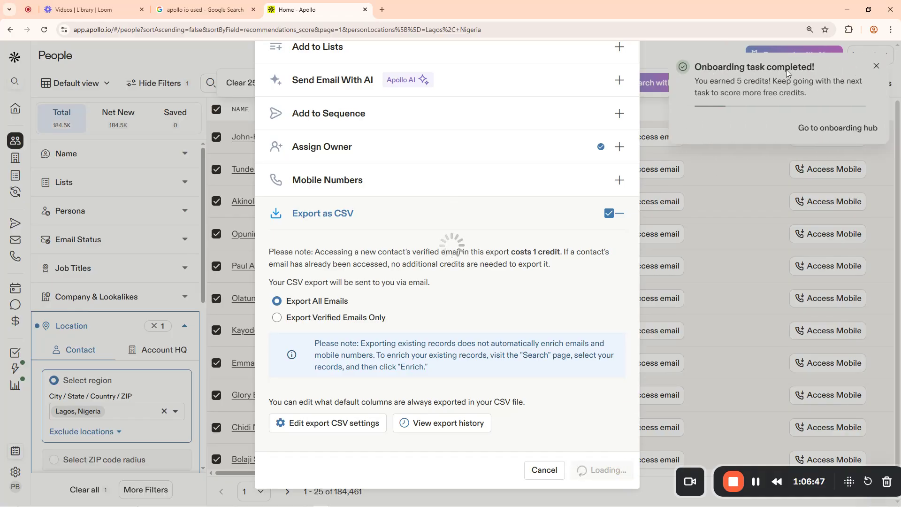
scroll(839, 100, "up", 2)
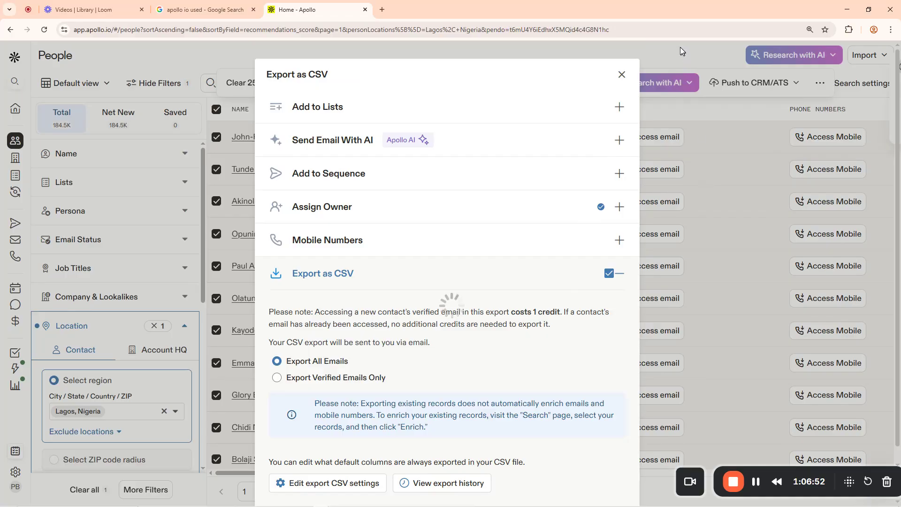
Download the completed export as apollo-contacts-export (5).csv
left_click(622, 76)
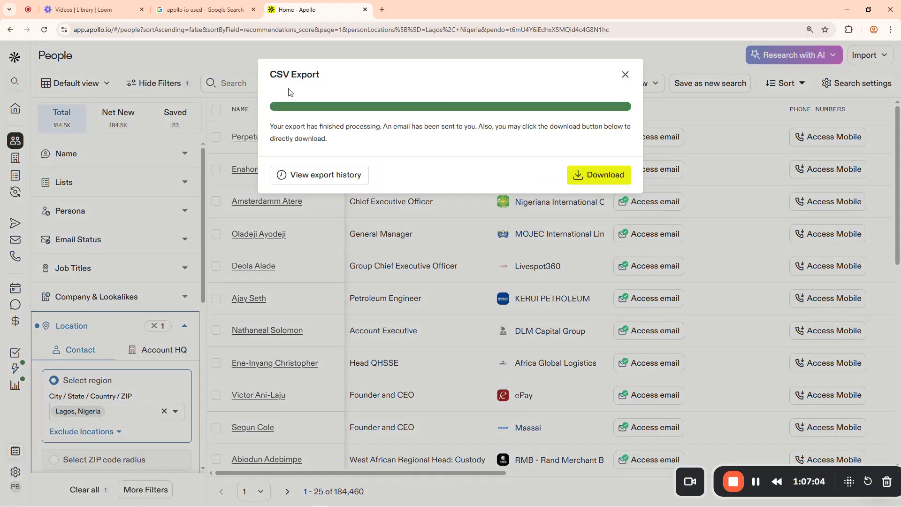
left_click_drag(270, 74, 340, 78)
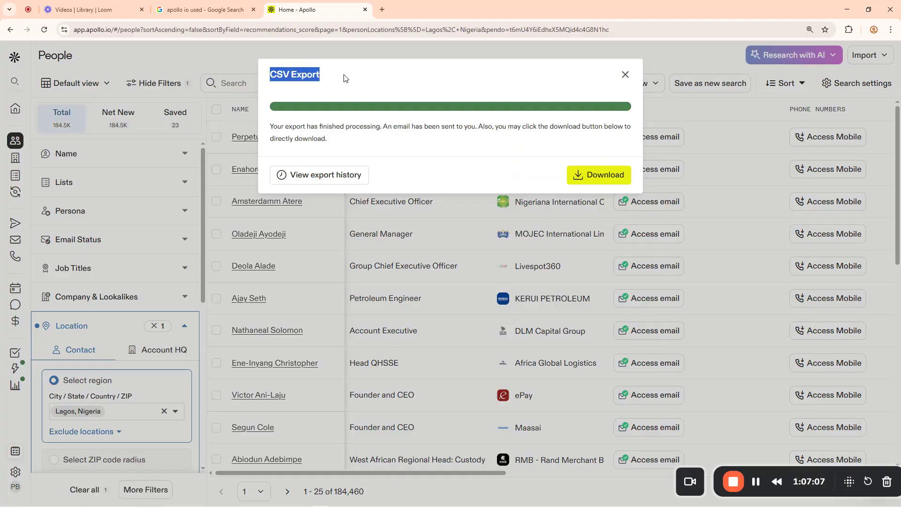
left_click_drag(277, 126, 391, 128)
left_click(393, 127)
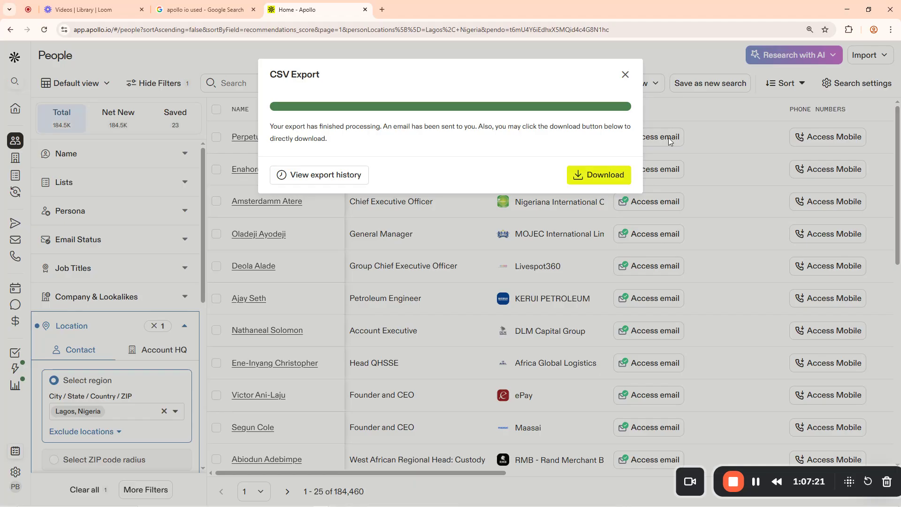
left_click(599, 179)
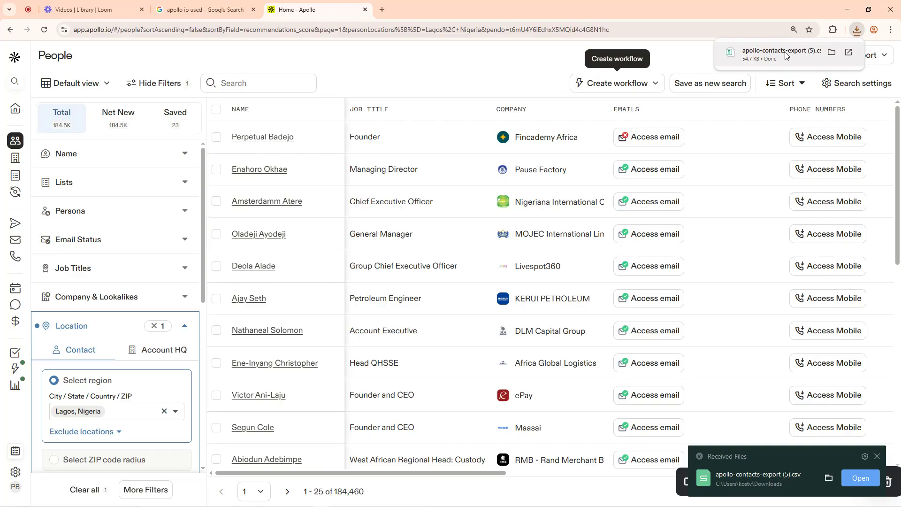
Open apollo-contacts-export (5).csv in WPS and widen the name column A and title column C
left_click(782, 55)
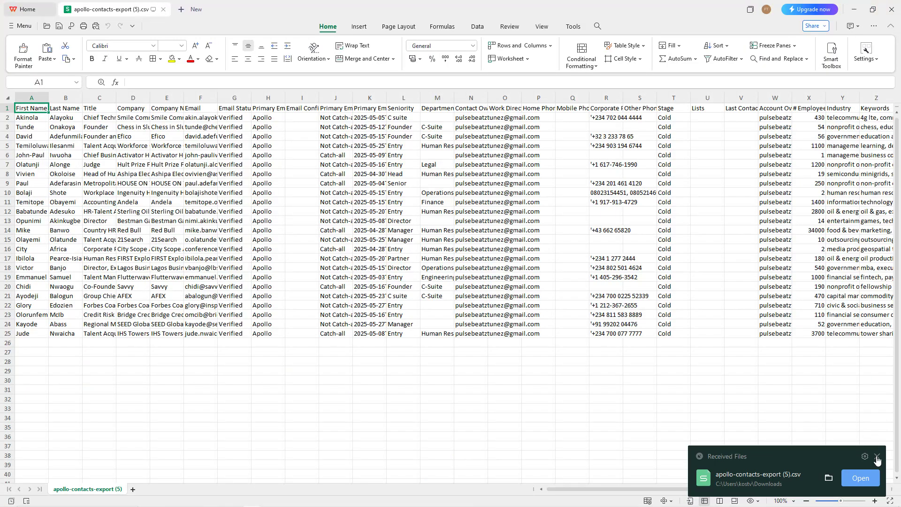
left_click(876, 457)
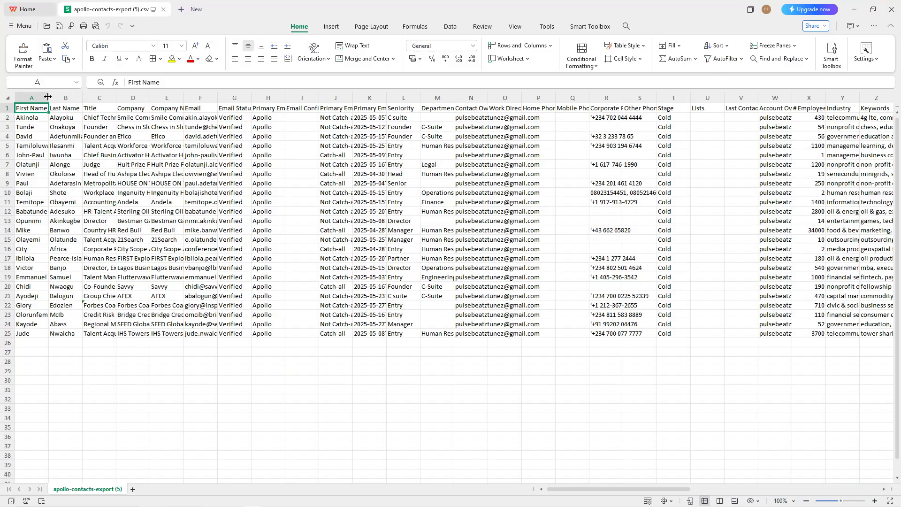
left_click_drag(48, 97, 208, 98)
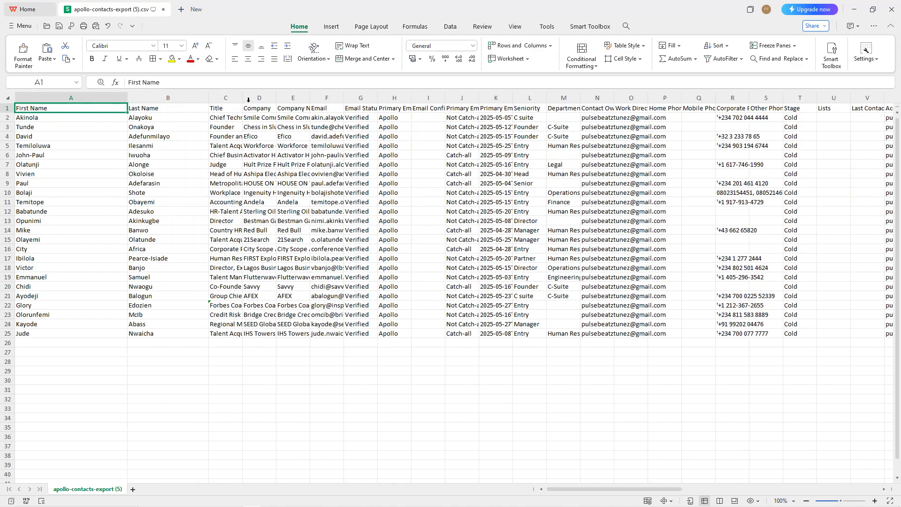
left_click_drag(242, 98, 287, 98)
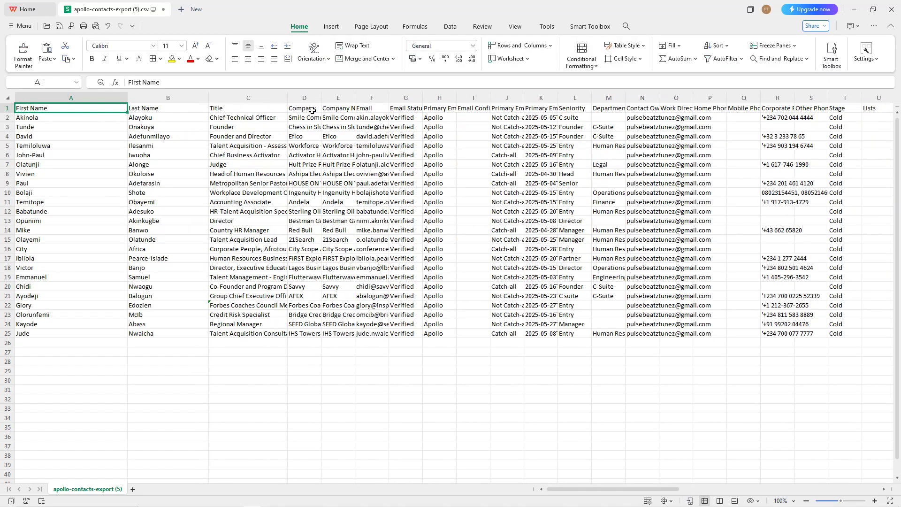
Widen the Email column F and adjust column R next to the Other Phone column
left_click_drag(318, 94, 357, 95)
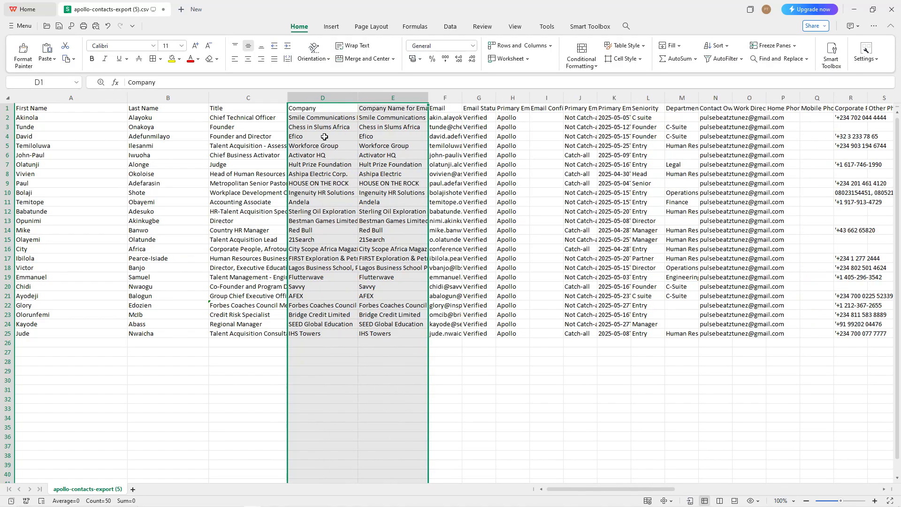
left_click(505, 436)
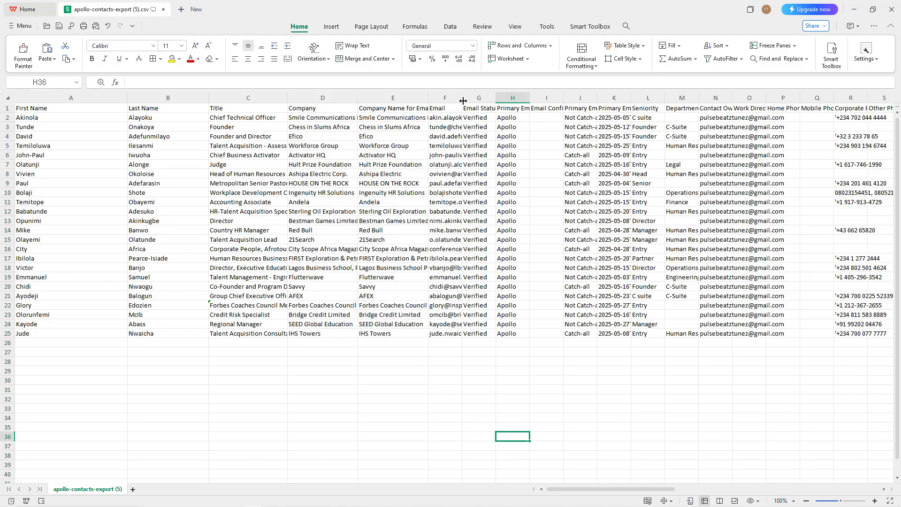
left_click_drag(463, 97, 468, 98)
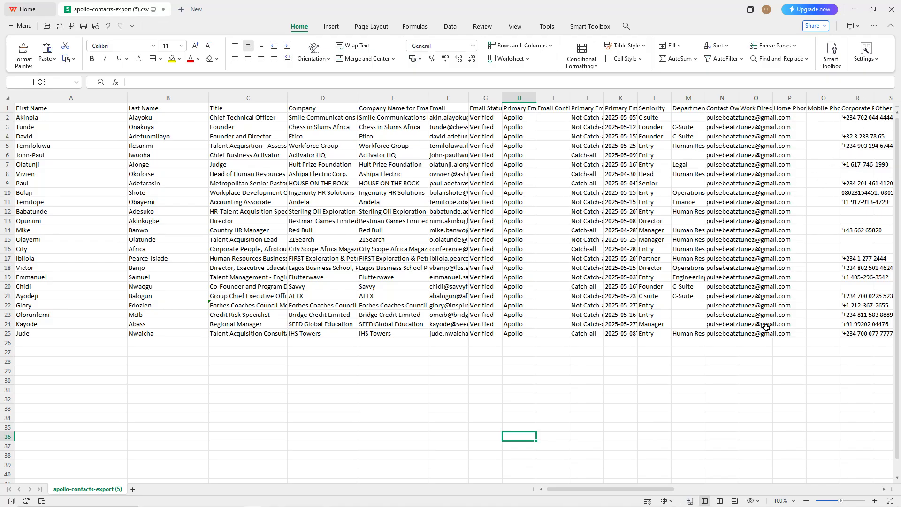
scroll(671, 489, "right", 3)
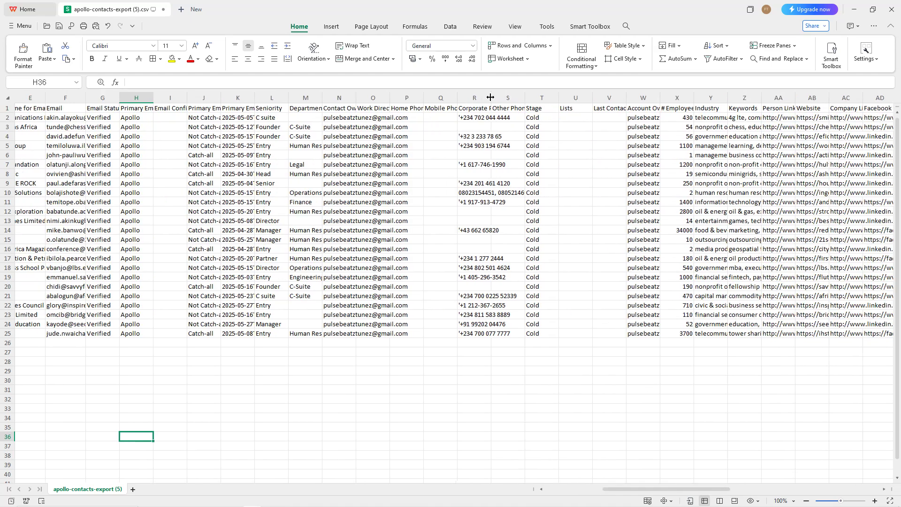
left_click_drag(491, 97, 488, 97)
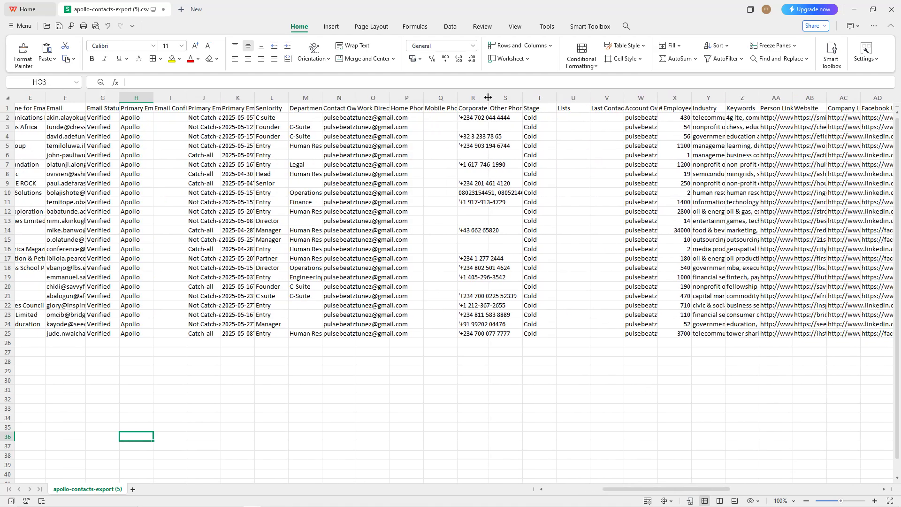
left_click(515, 95)
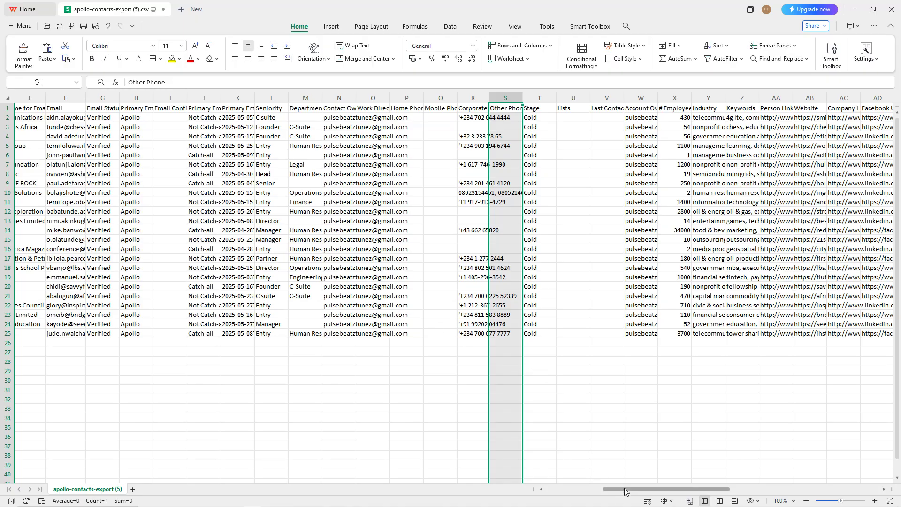
left_click_drag(624, 491, 295, 506)
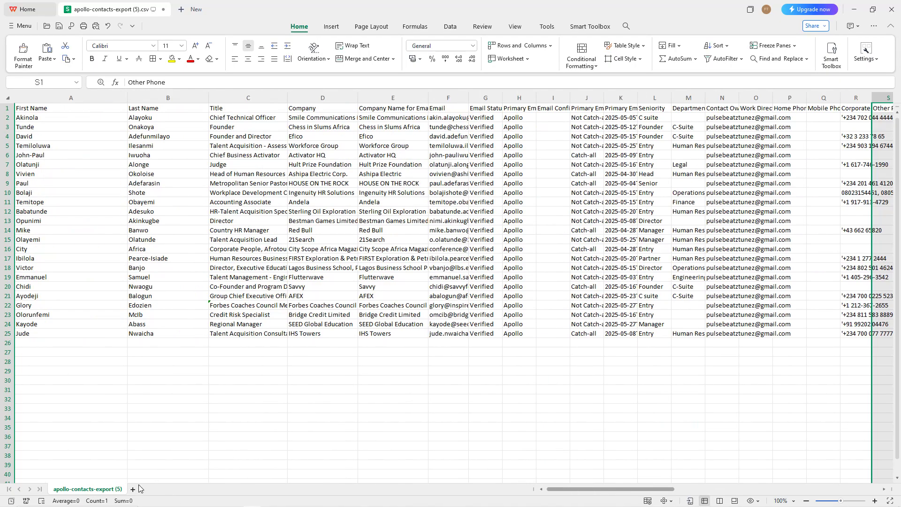
Back in Apollo, replace the Lagos location filter with Nigeria
left_click(853, 12)
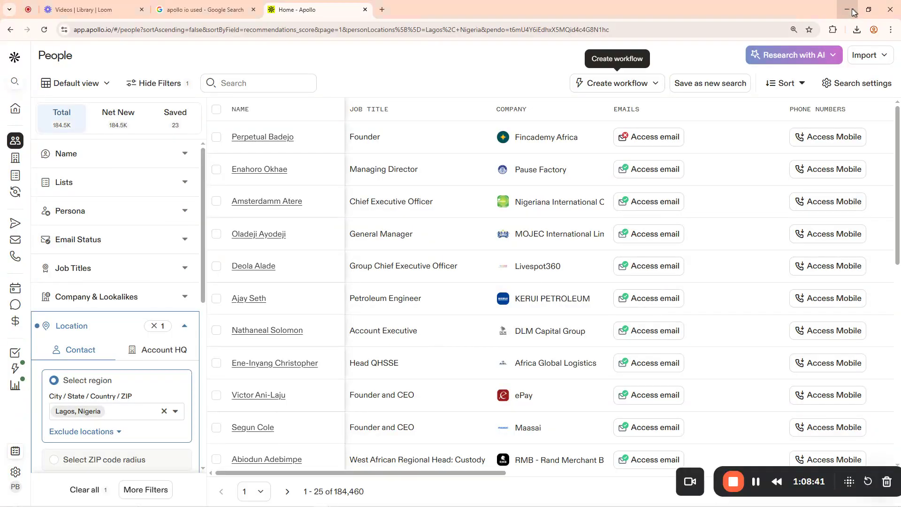
left_click(755, 487)
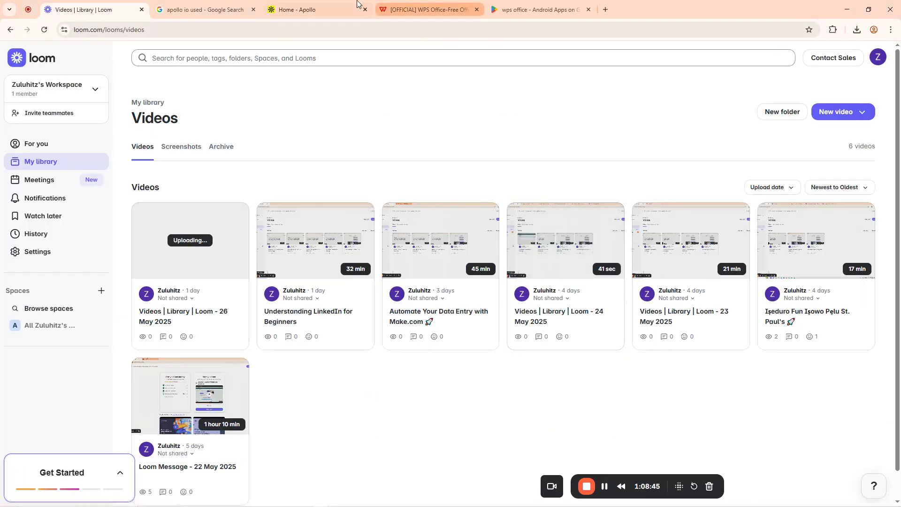
left_click(357, 7)
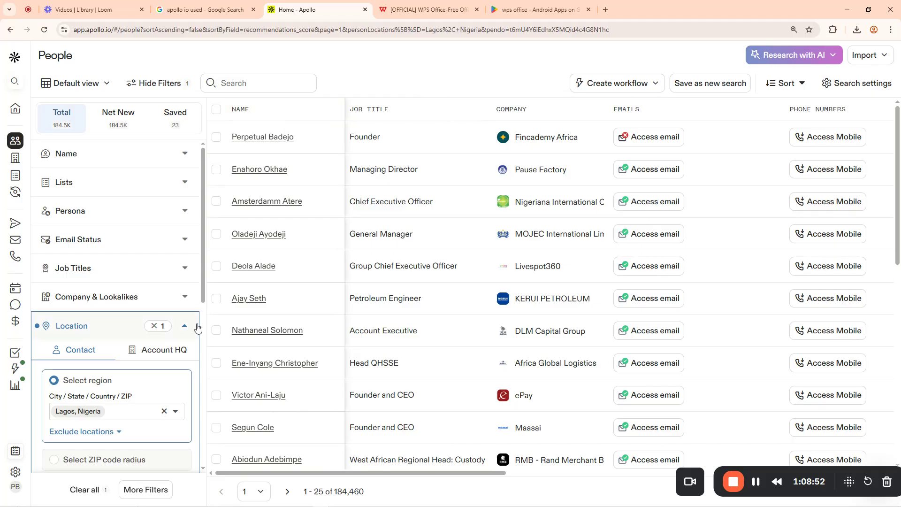
left_click(155, 328)
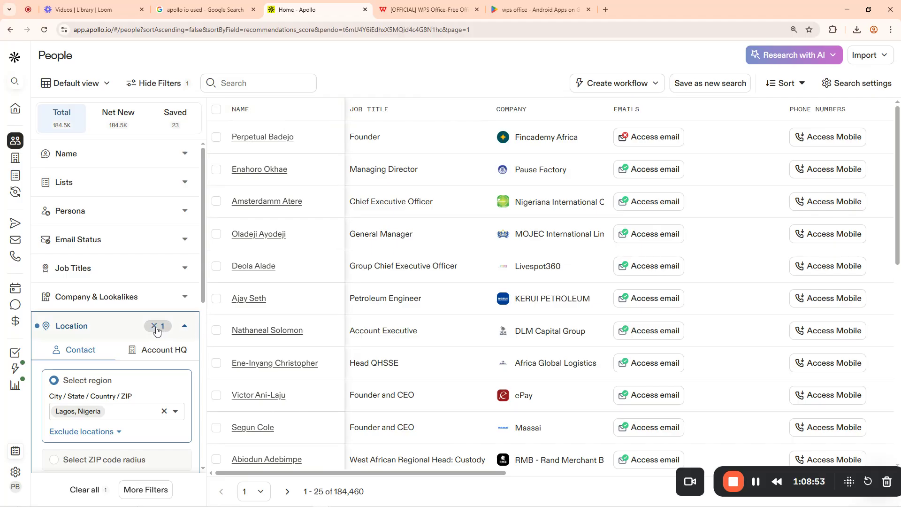
left_click(113, 412)
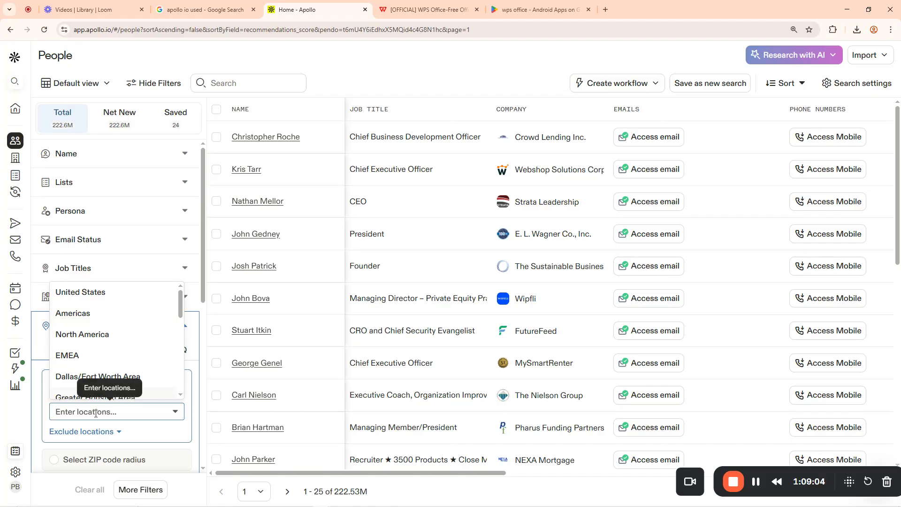
type("nigeria")
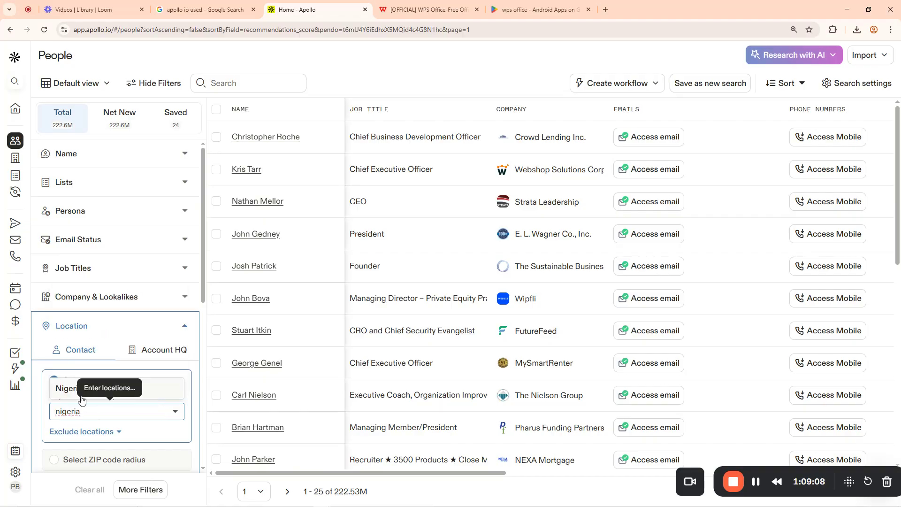
left_click(152, 395)
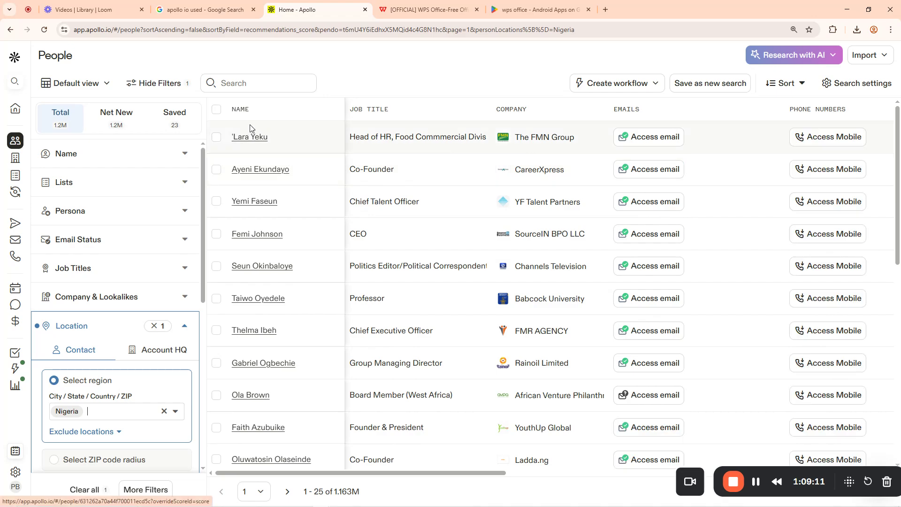
Select the 25 contacts on the first page with 'Select this page'
left_click(216, 112)
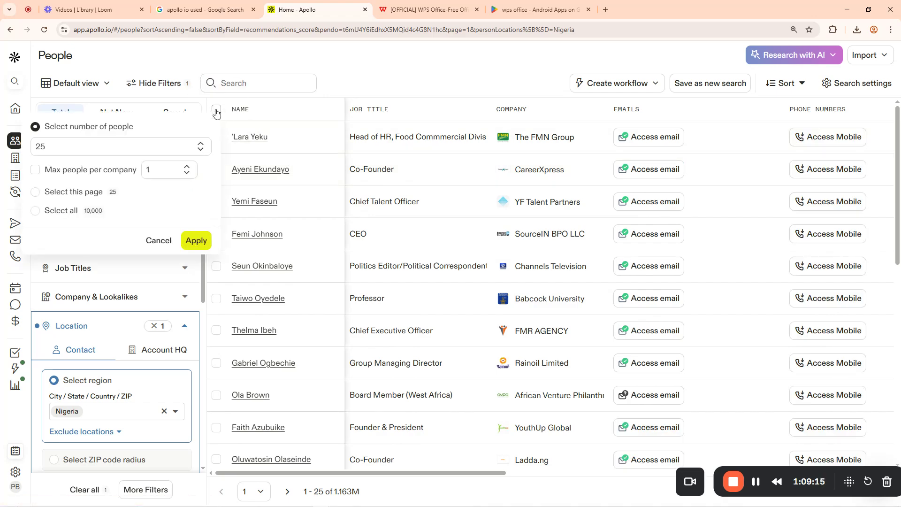
left_click(34, 193)
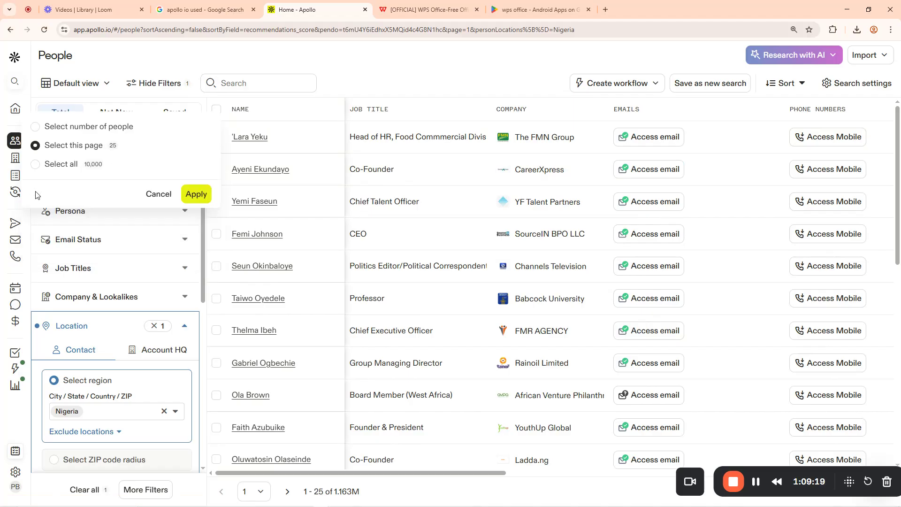
left_click(198, 198)
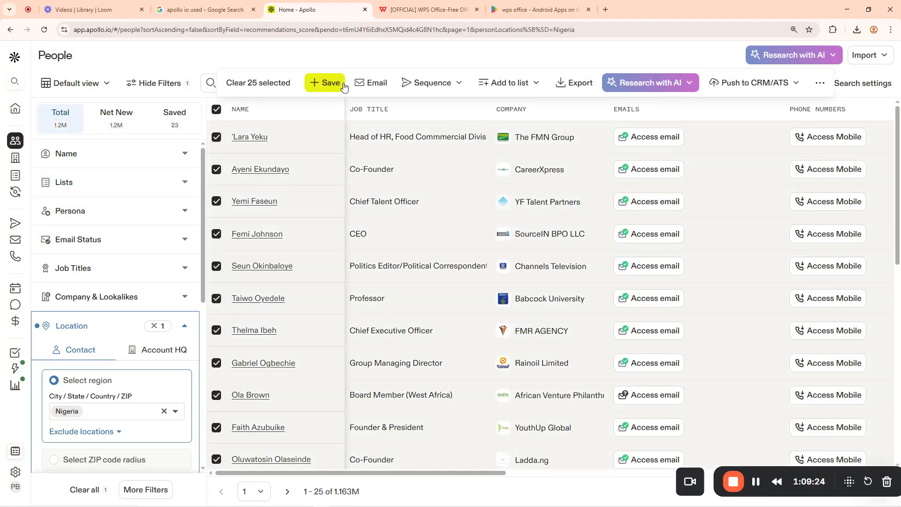
Start saving the 25 selected contacts, then pick New list from Add to Lists to reach My lists
left_click(328, 84)
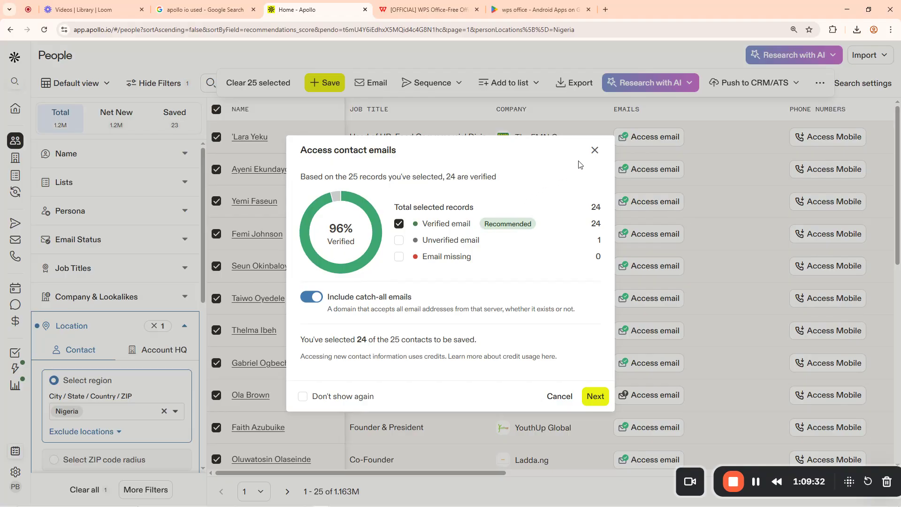
left_click(595, 398)
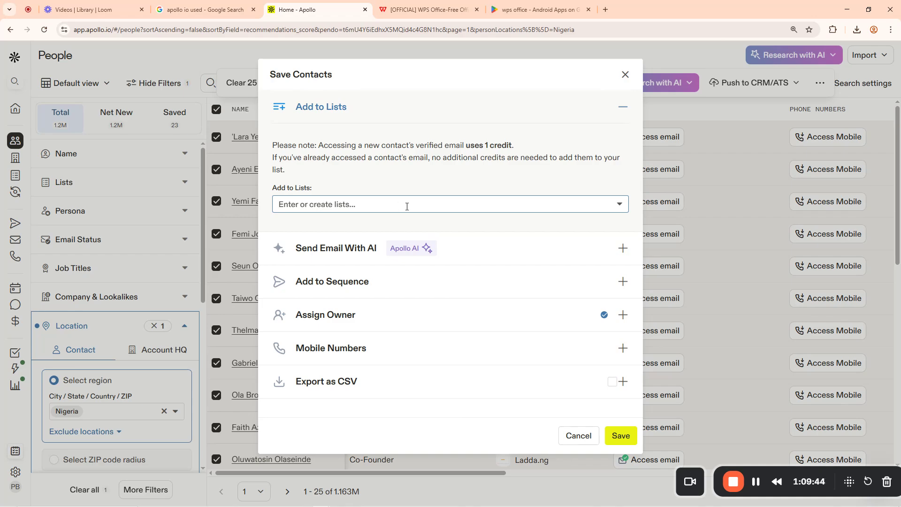
left_click(316, 204)
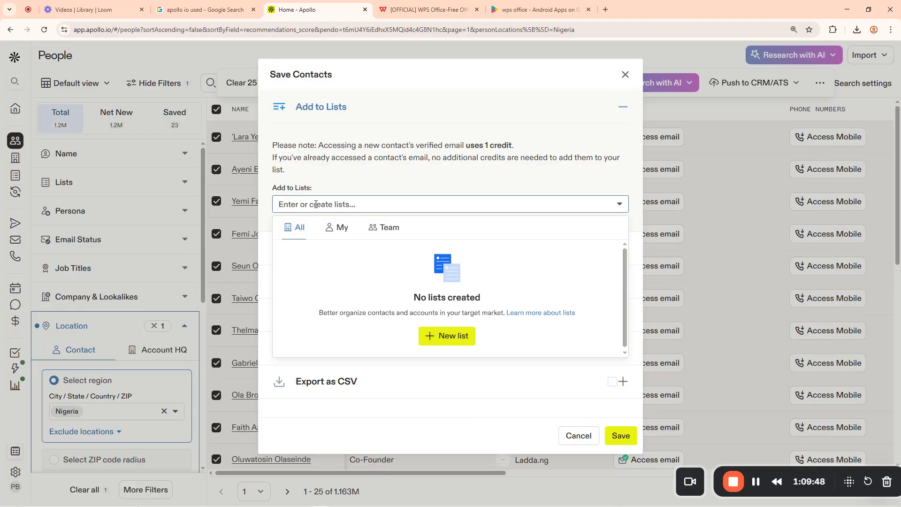
left_click(355, 147)
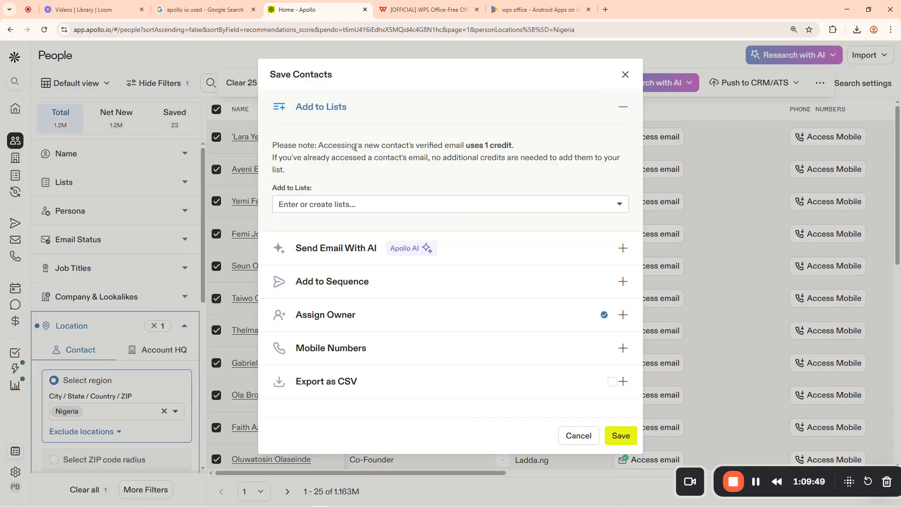
left_click(317, 206)
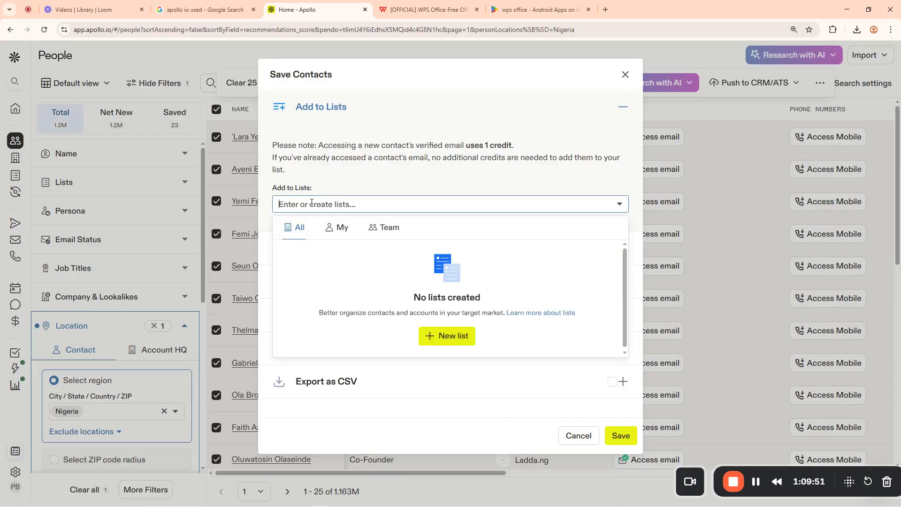
left_click(453, 338)
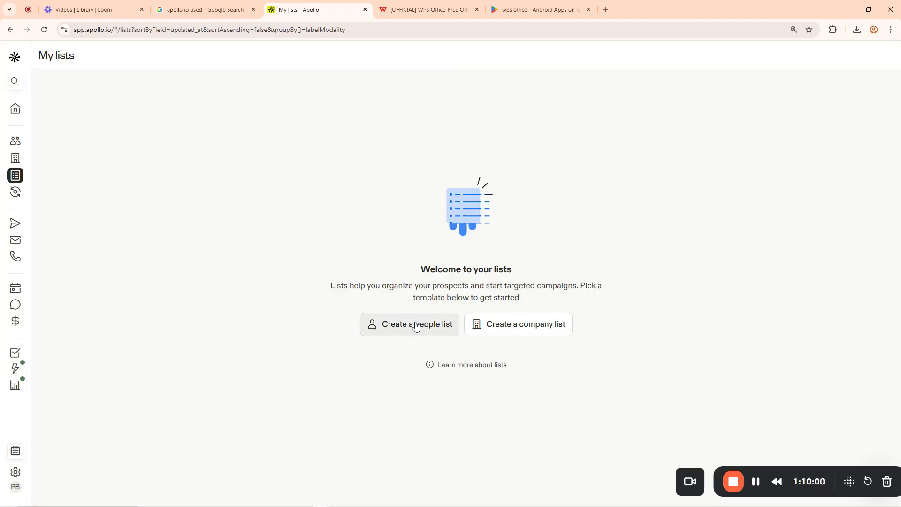
Start a new people list and name it 'Nigeria List'
left_click(416, 327)
left_click(648, 99)
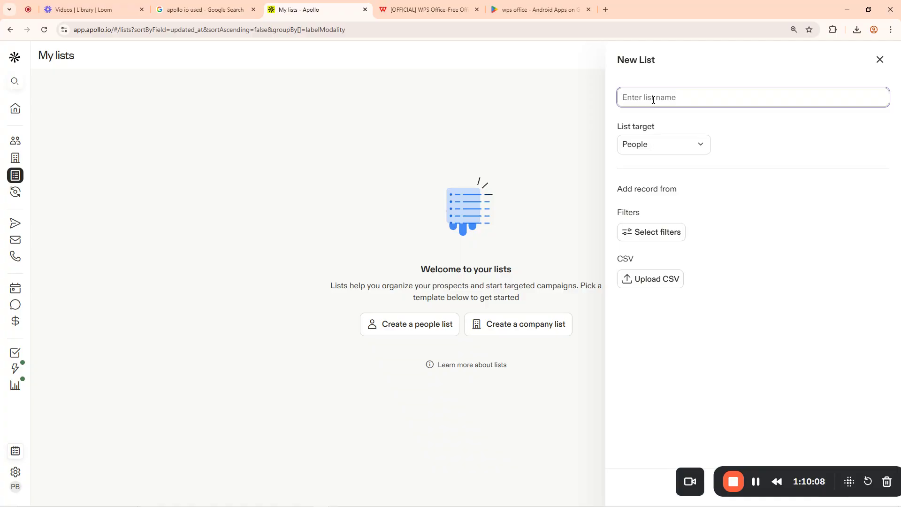
type("Nigeria List")
left_click_drag(768, 469, 655, 365)
left_click(657, 360)
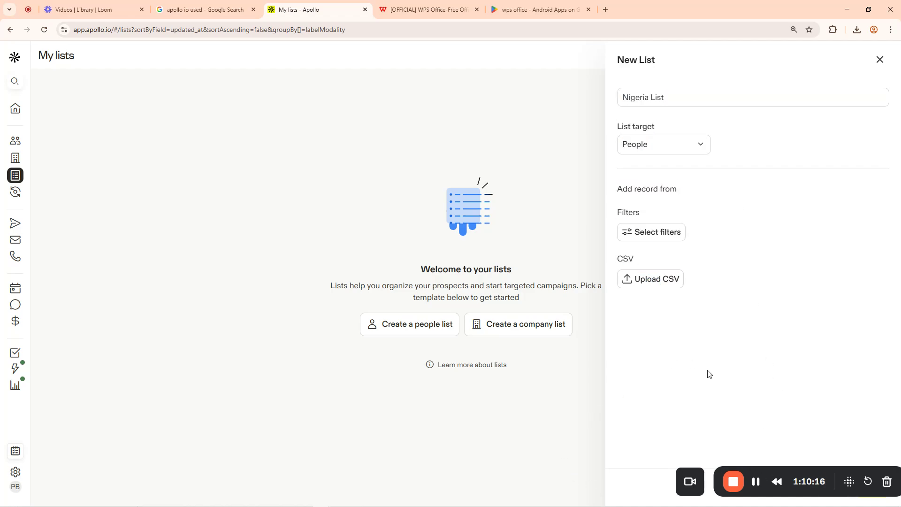
Confirm creation of the Nigeria List people list
left_click_drag(749, 474, 433, 443)
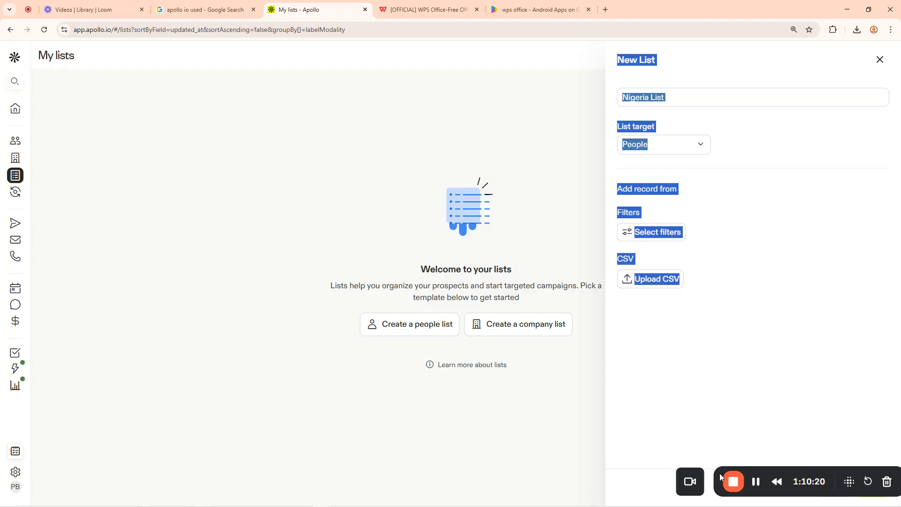
left_click_drag(720, 473, 363, 454)
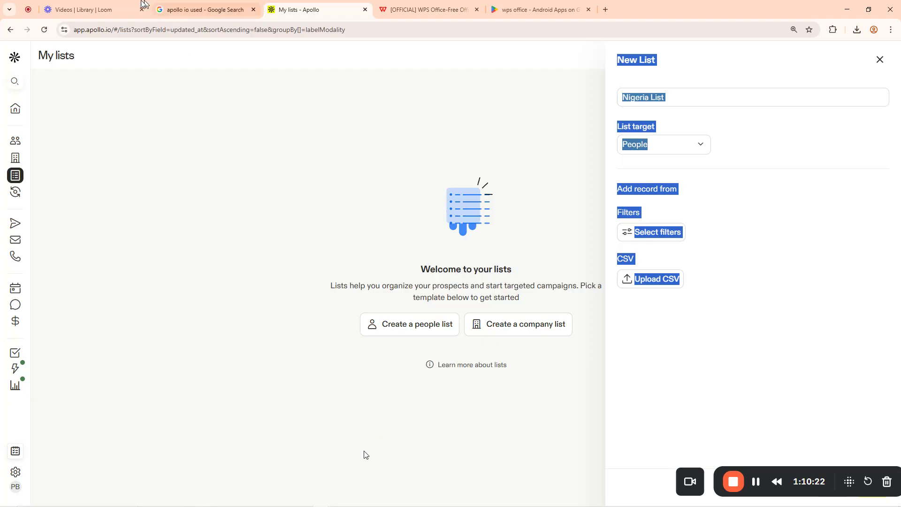
left_click(98, 4)
left_click_drag(605, 482, 78, 471)
left_click(511, 4)
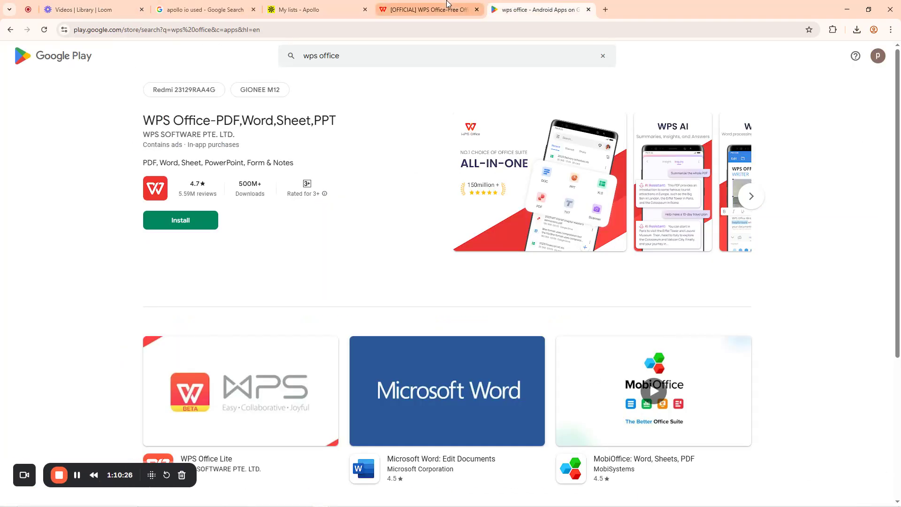
left_click(404, 4)
left_click(322, 4)
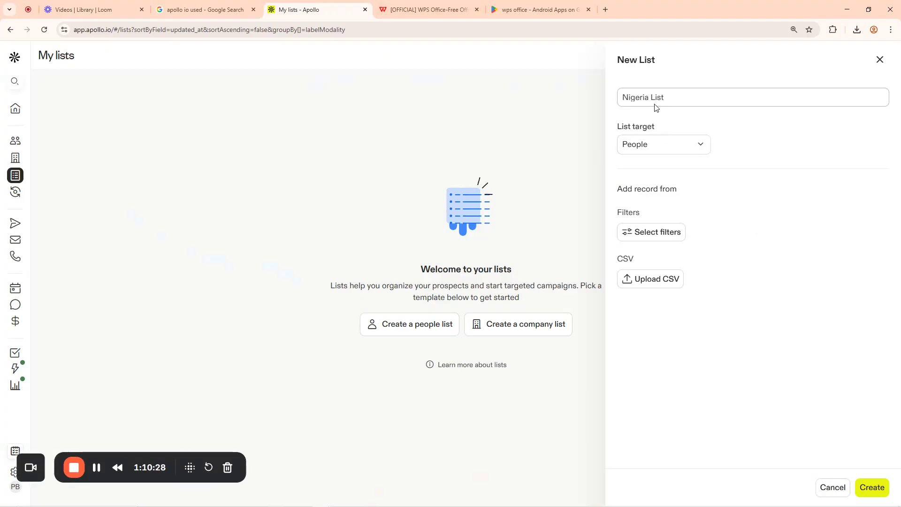
left_click(874, 488)
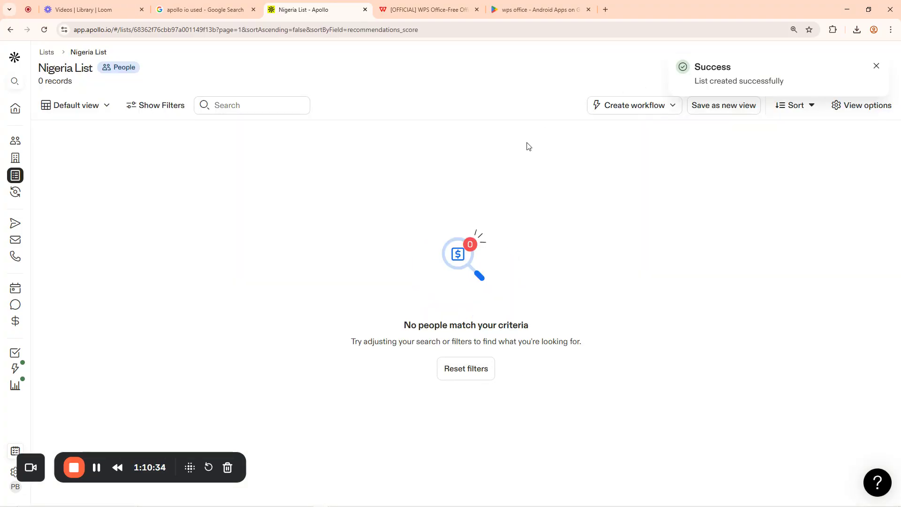
Go to People search results and select all 25 people on the current page
left_click(876, 67)
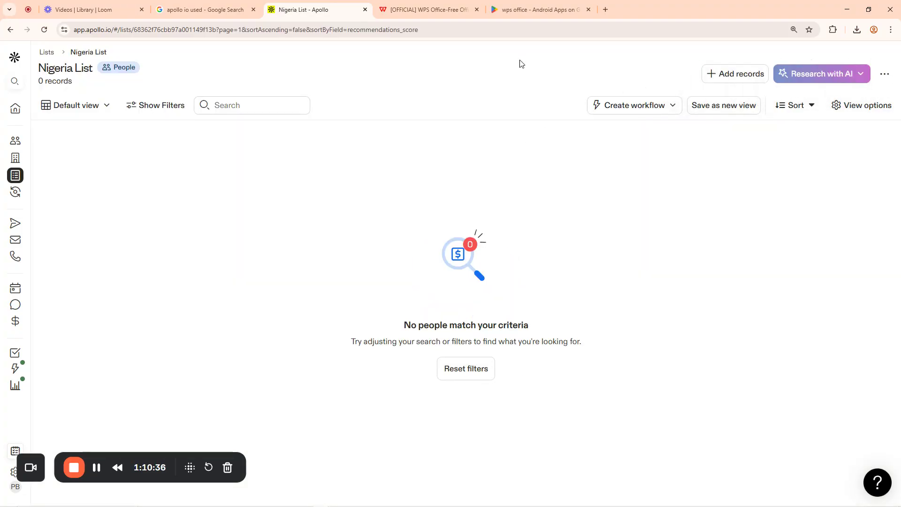
mouse_move(21, 118)
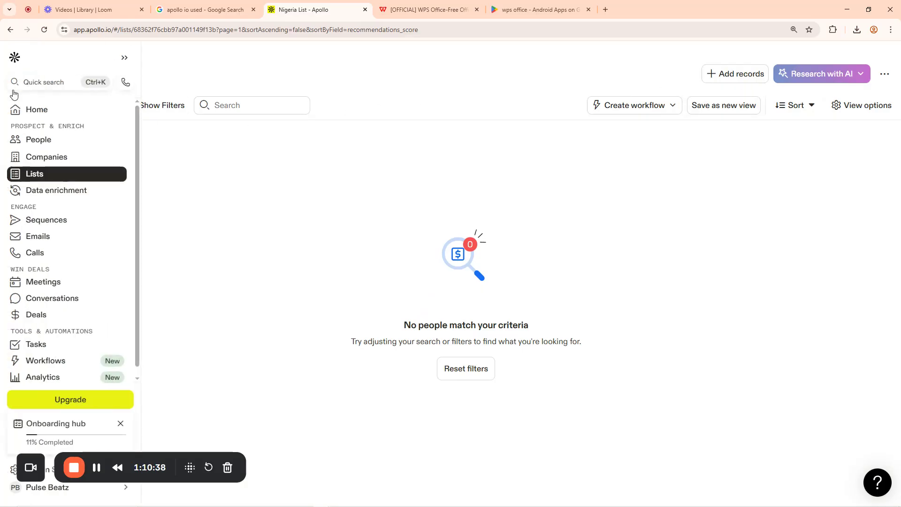
left_click(44, 142)
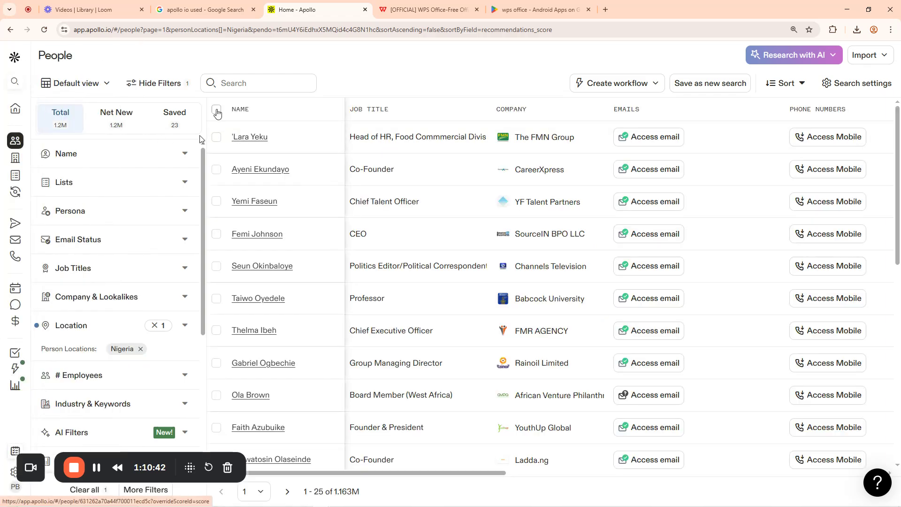
left_click(217, 112)
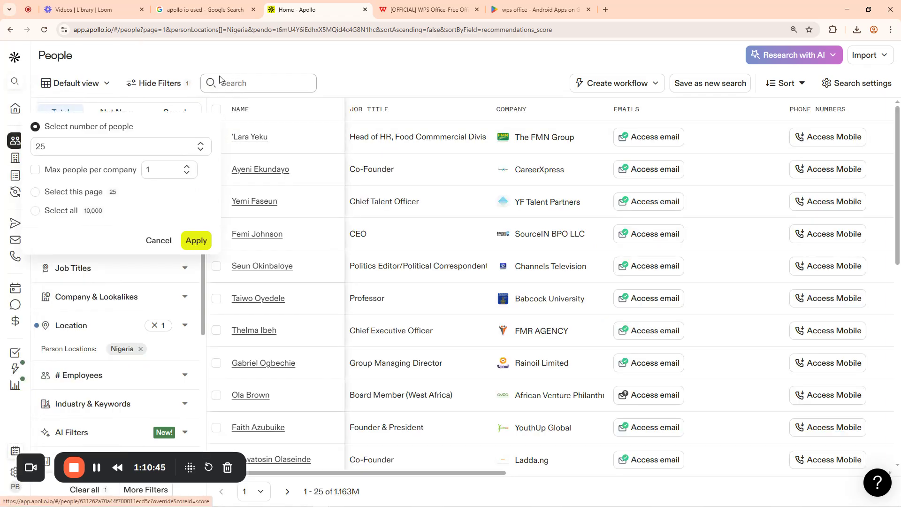
left_click(36, 193)
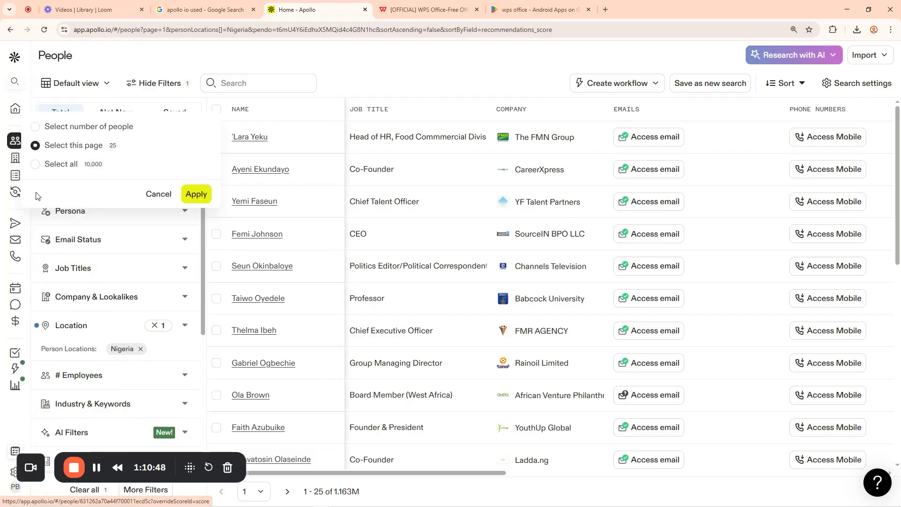
left_click(184, 194)
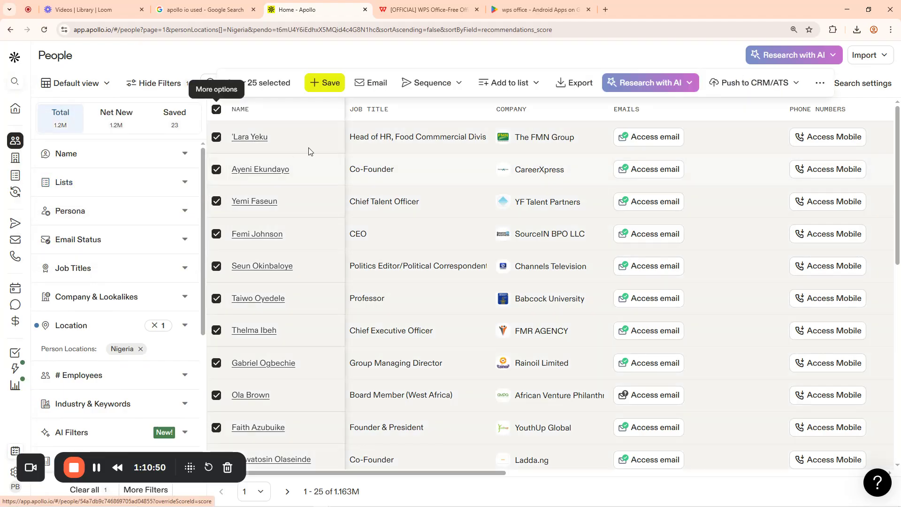
Save the 25 selected contacts into Nigeria List, accepting the email access summary
left_click(331, 83)
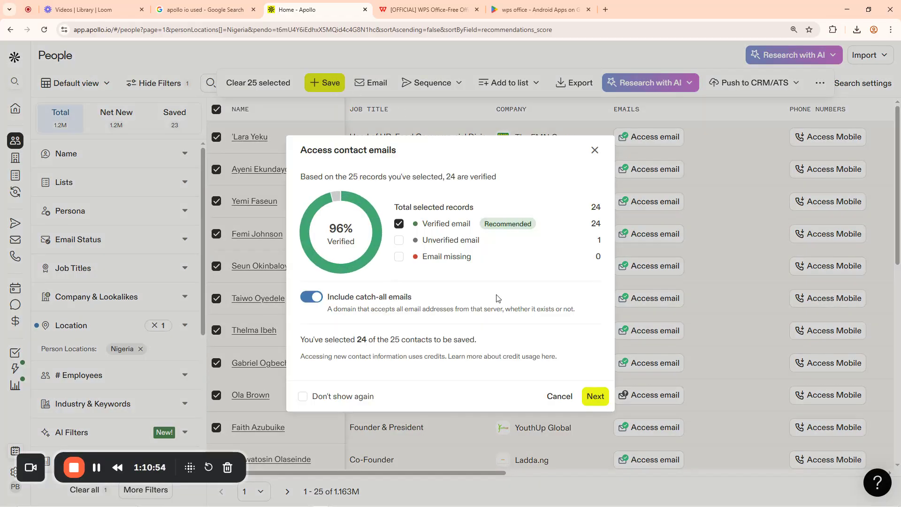
left_click(596, 398)
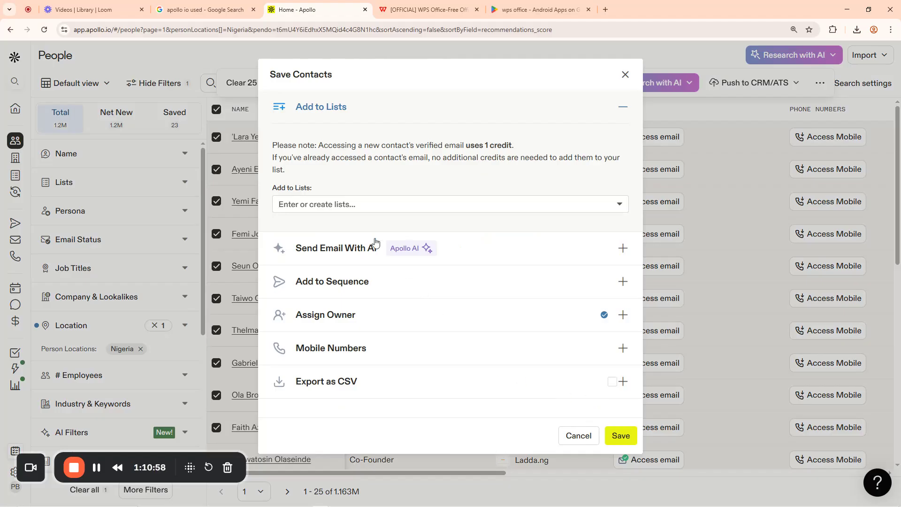
left_click(324, 205)
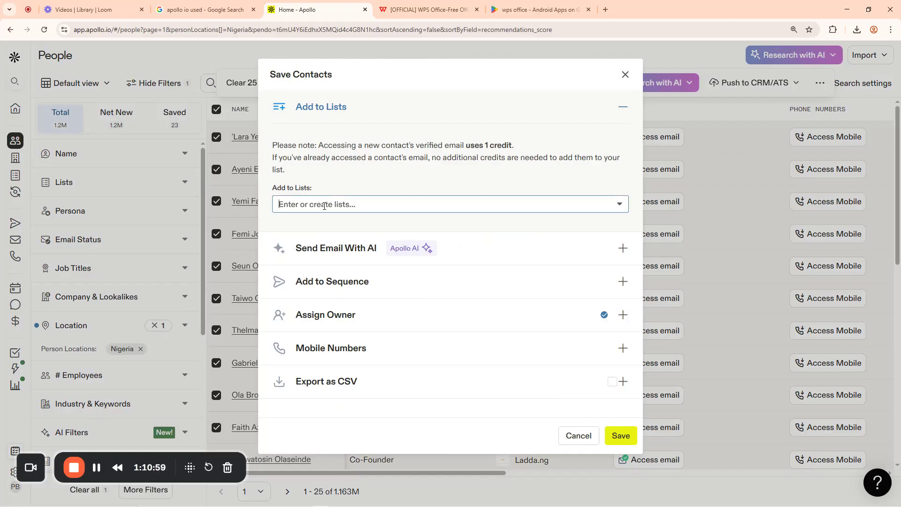
left_click(321, 107)
left_click(321, 107)
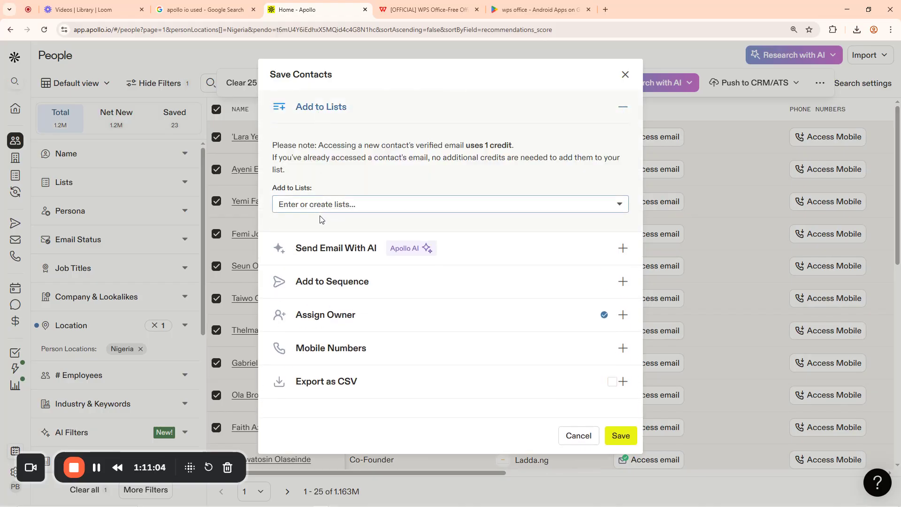
left_click(320, 205)
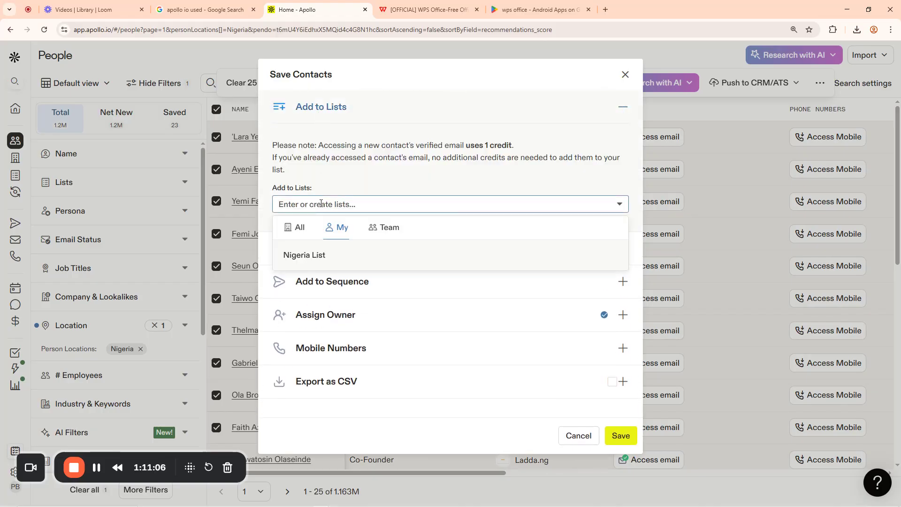
left_click(303, 256)
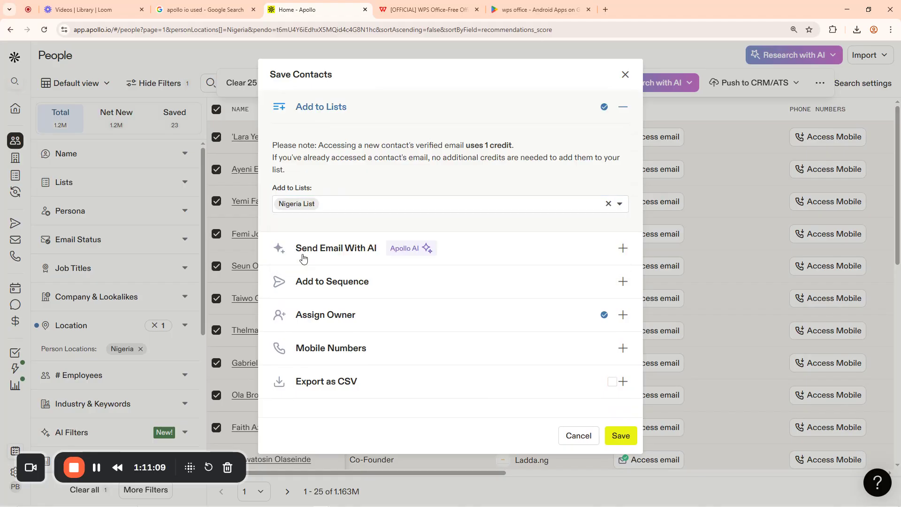
left_click(623, 435)
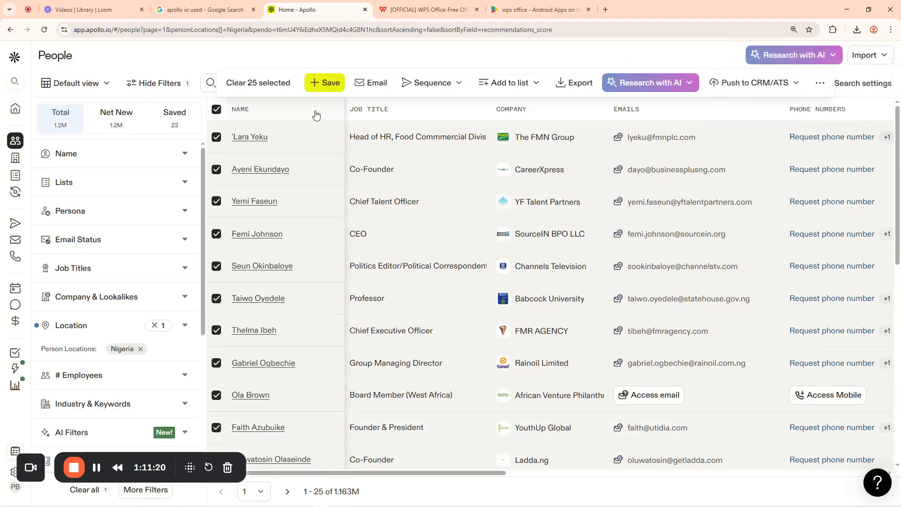
left_click(65, 186)
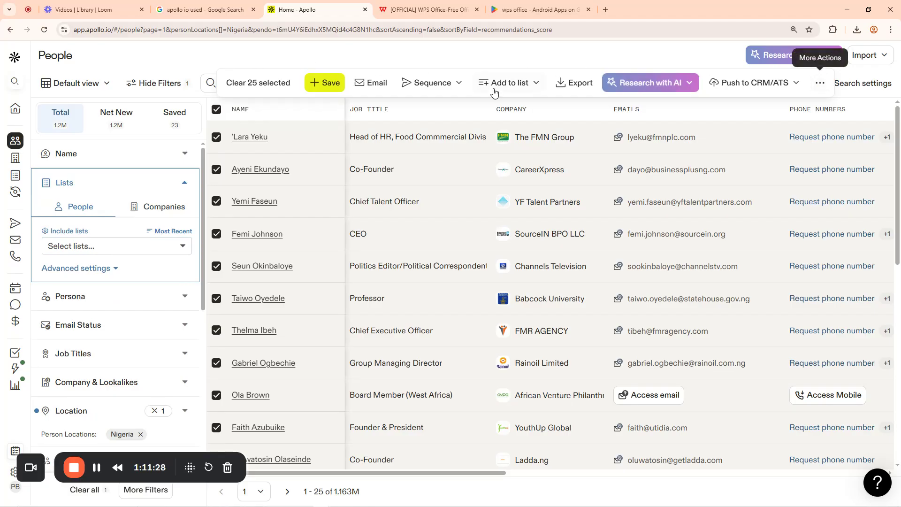
left_click(217, 111)
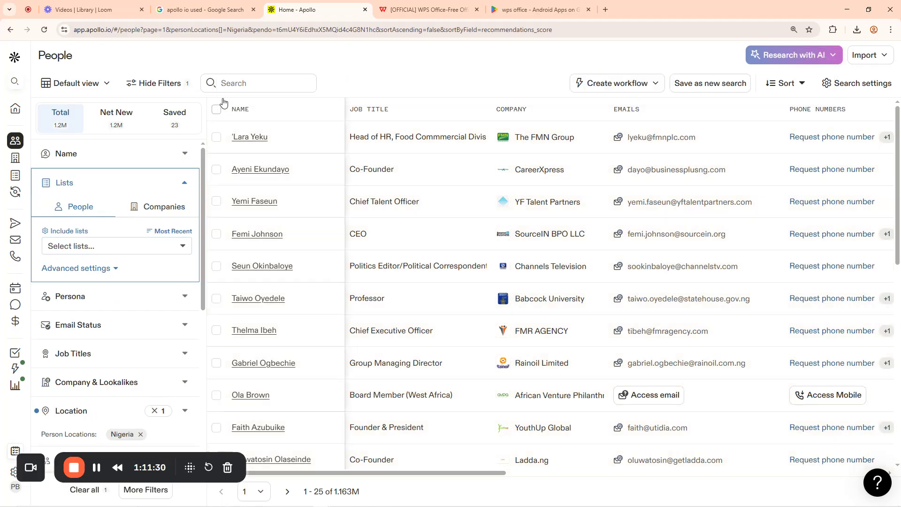
left_click(186, 154)
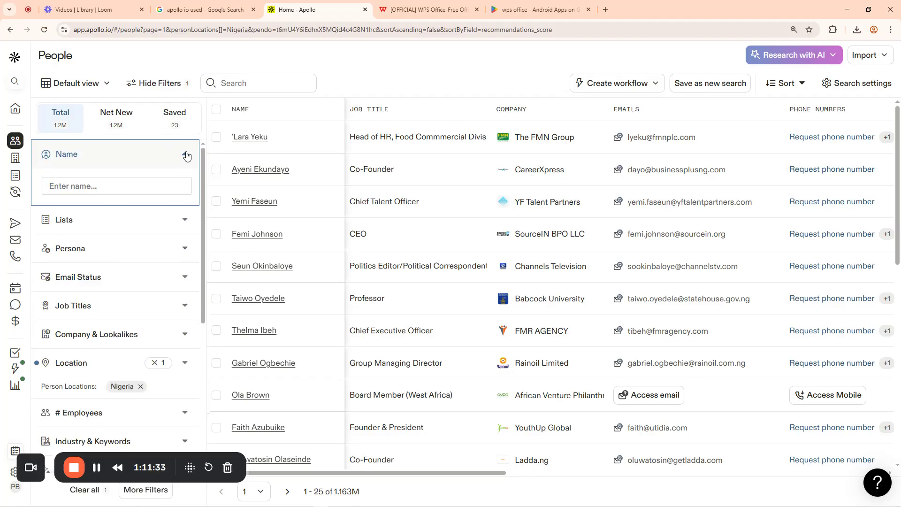
left_click(110, 220)
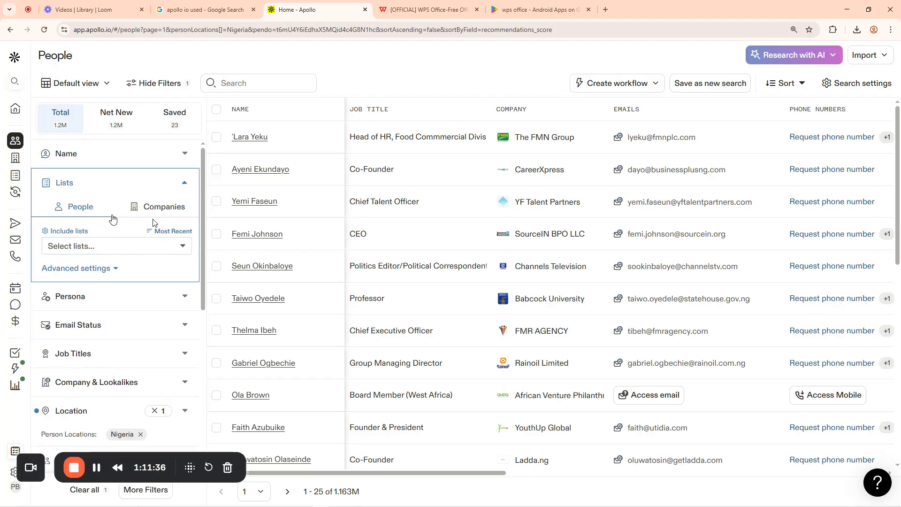
left_click(83, 245)
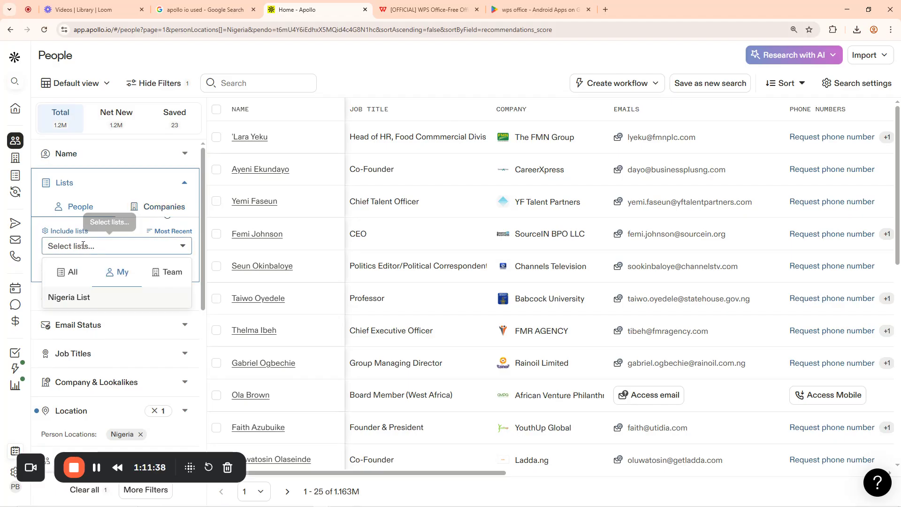
left_click(77, 299)
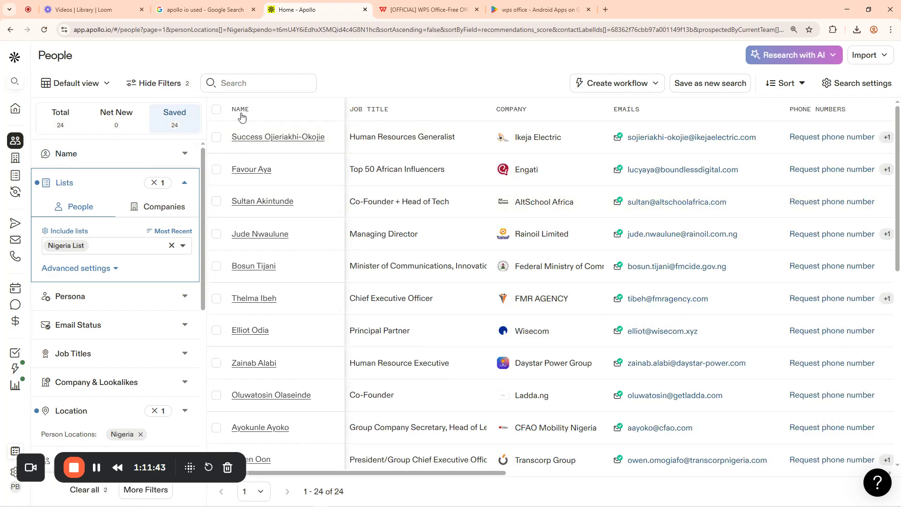
scroll(517, 248, "down", 5)
scroll(516, 248, "down", 3)
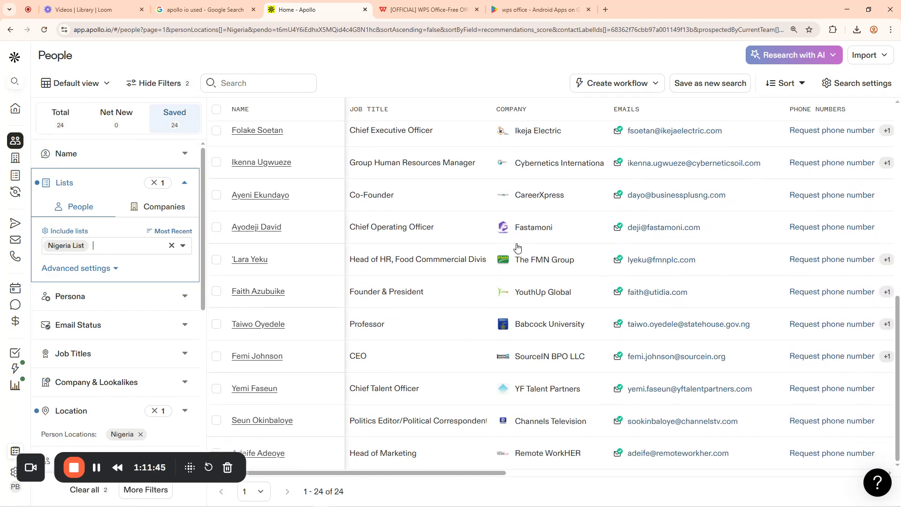
scroll(473, 258, "up", 8)
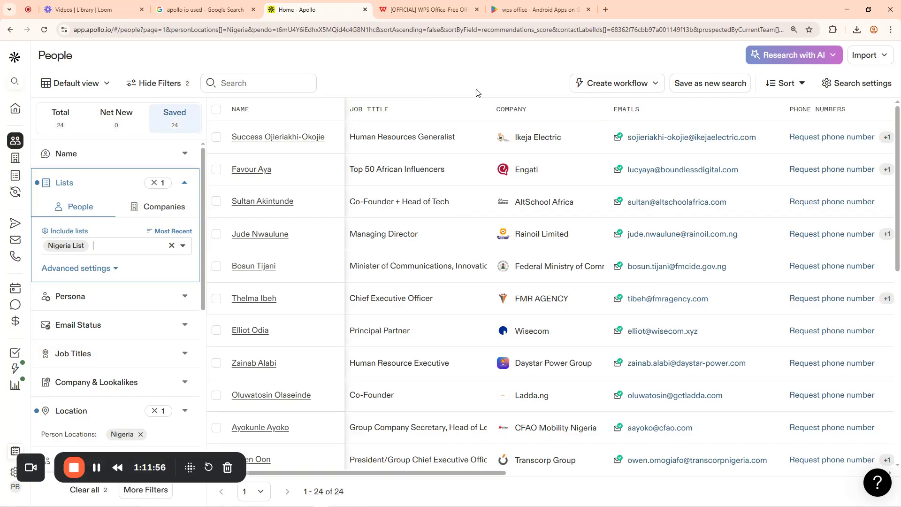
left_click(97, 468)
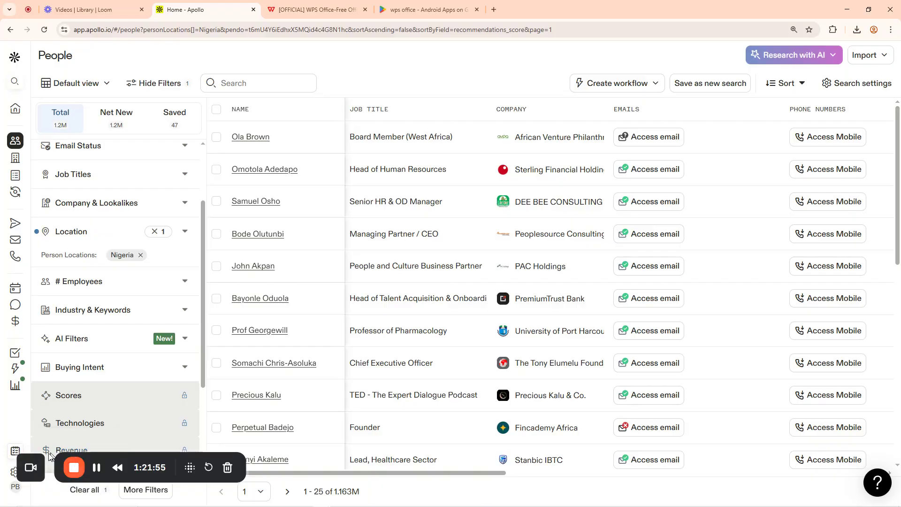
Remove the Nigeria location filter from the people search
left_click_drag(63, 460, 675, 502)
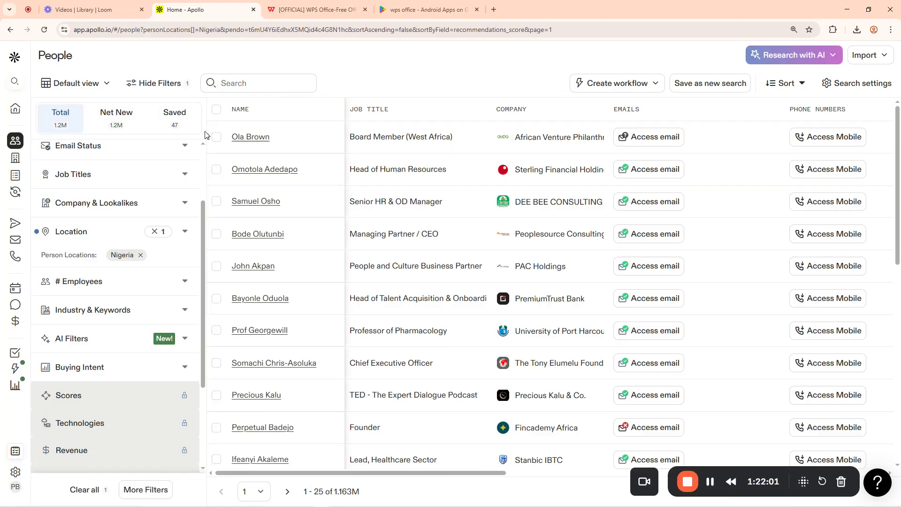
mouse_move(30, 141)
scroll(147, 216, "up", 3)
left_click(154, 326)
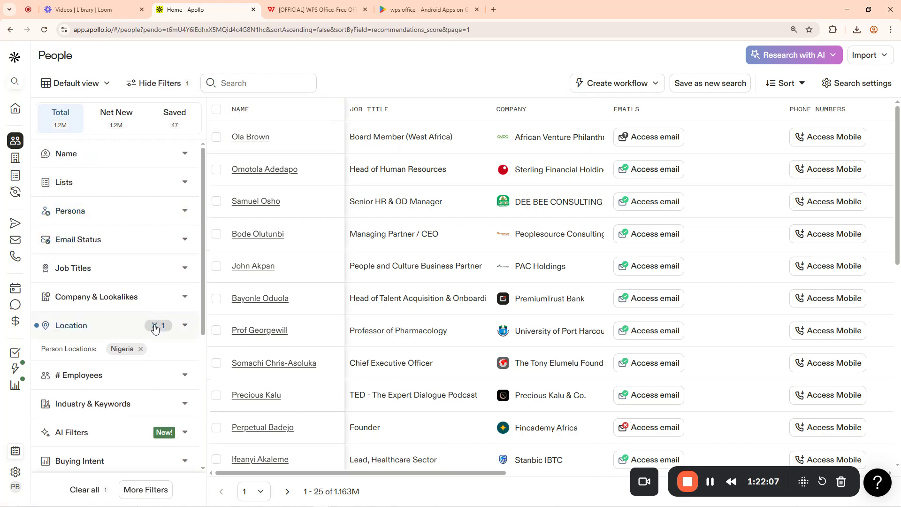
Filter people by a contact's first name, narrowing results to about 52.5K
left_click(120, 155)
left_click(95, 187)
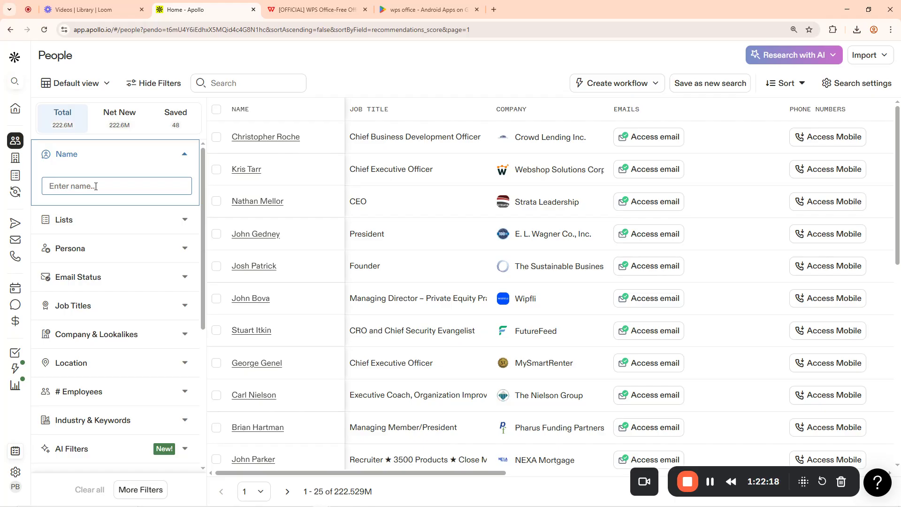
left_click(98, 186)
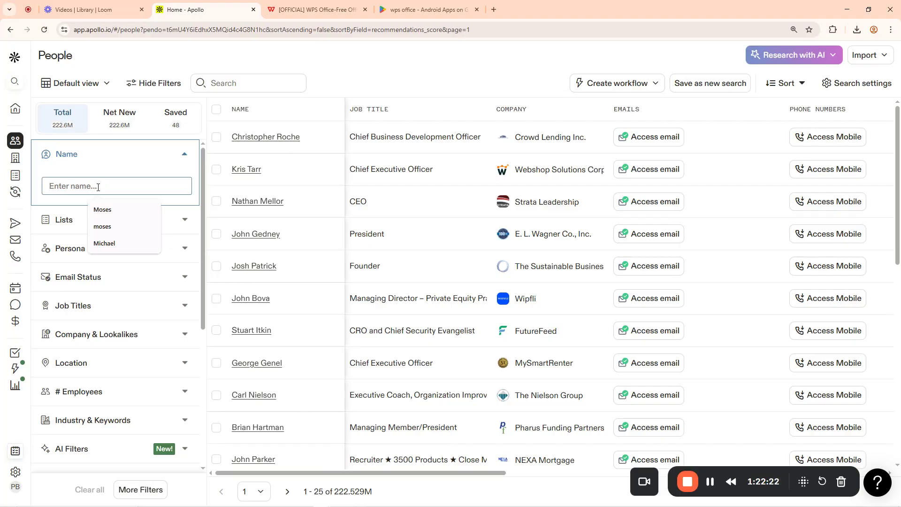
type("R")
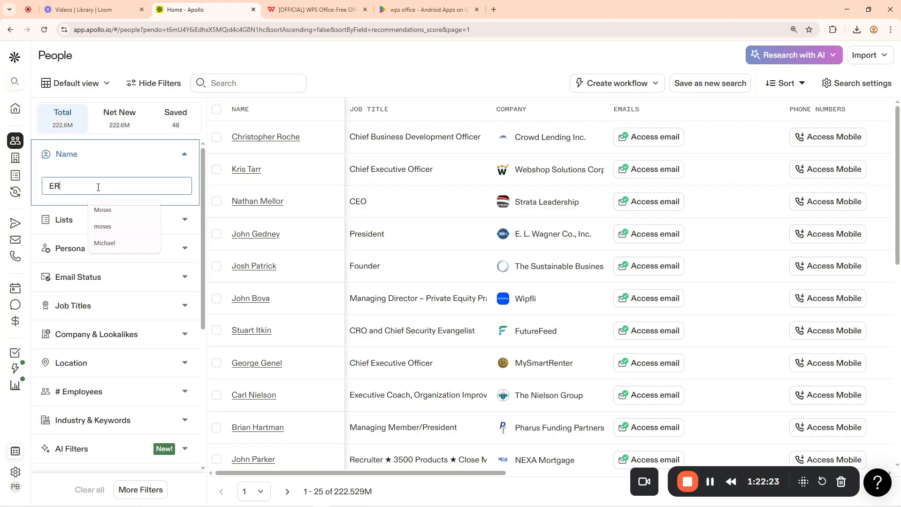
type("achael")
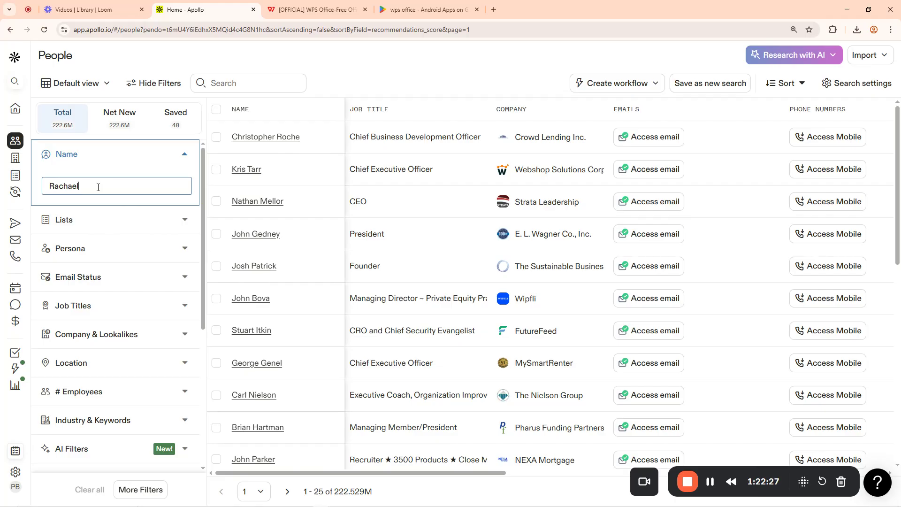
key("Return")
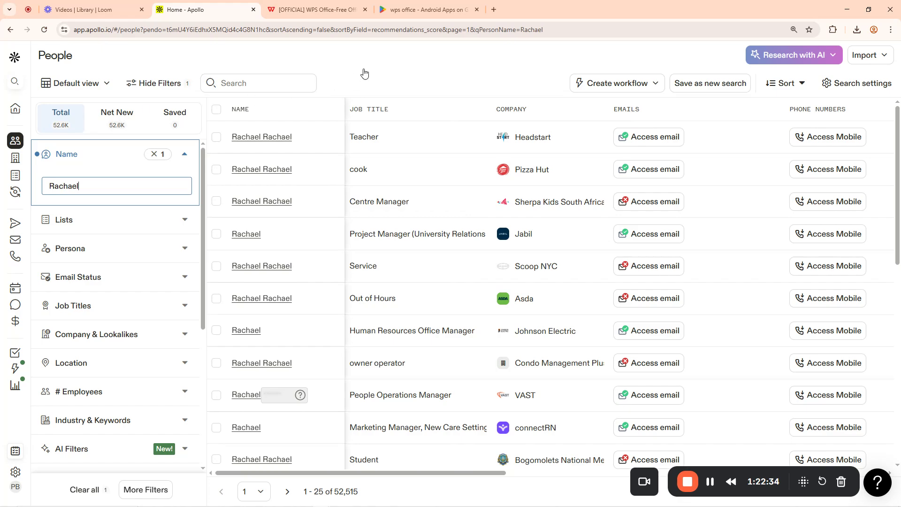
left_click(217, 113)
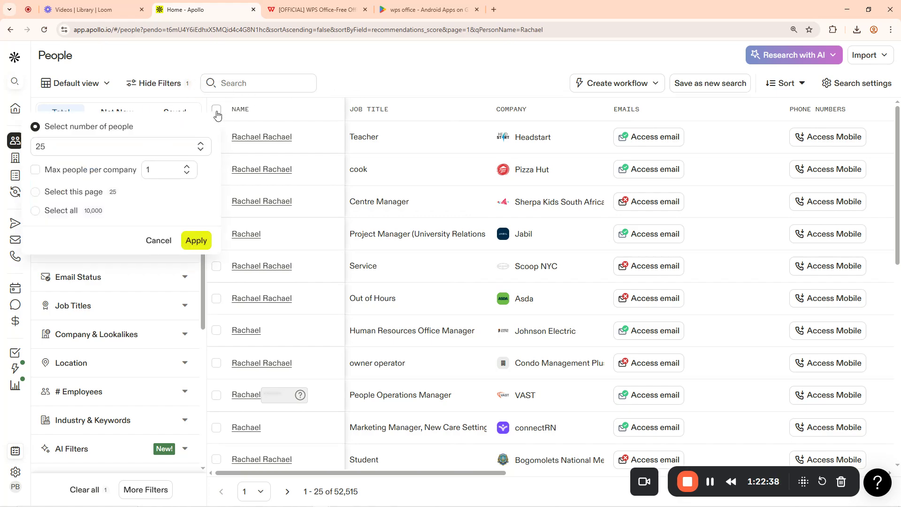
left_click(37, 212)
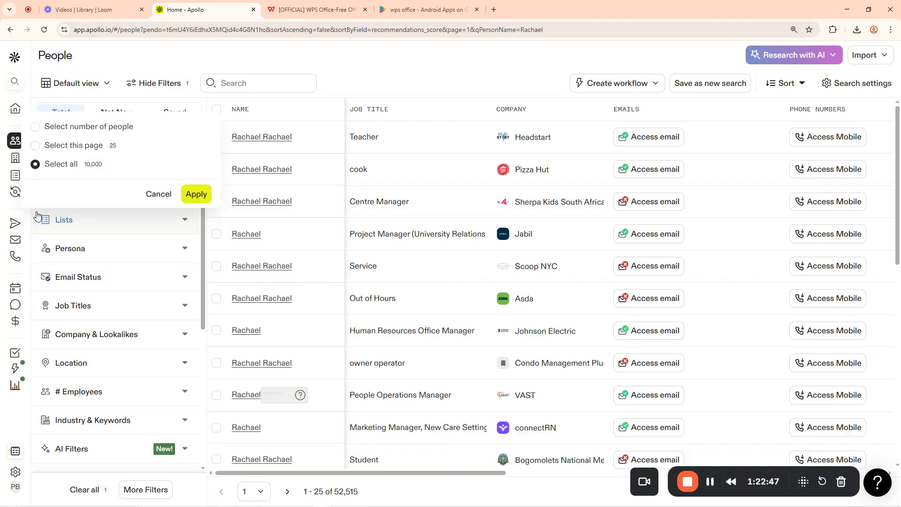
left_click(198, 197)
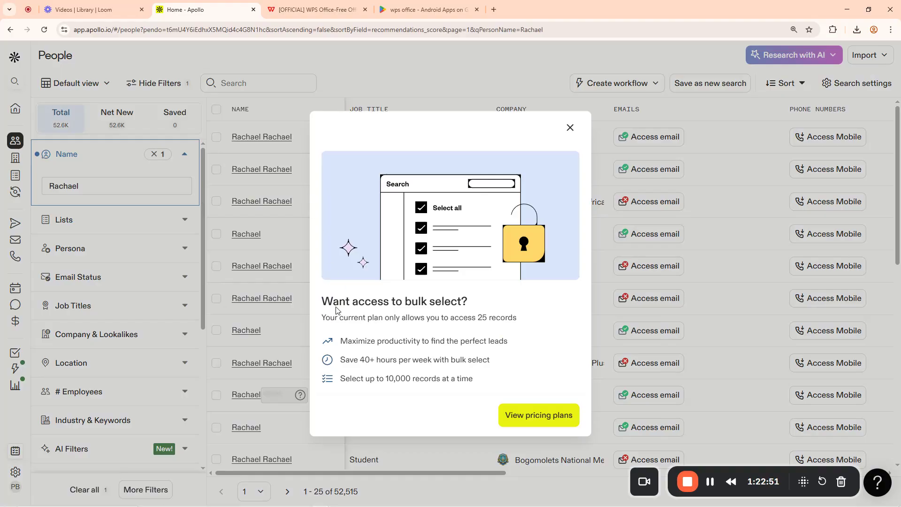
left_click_drag(330, 302, 476, 302)
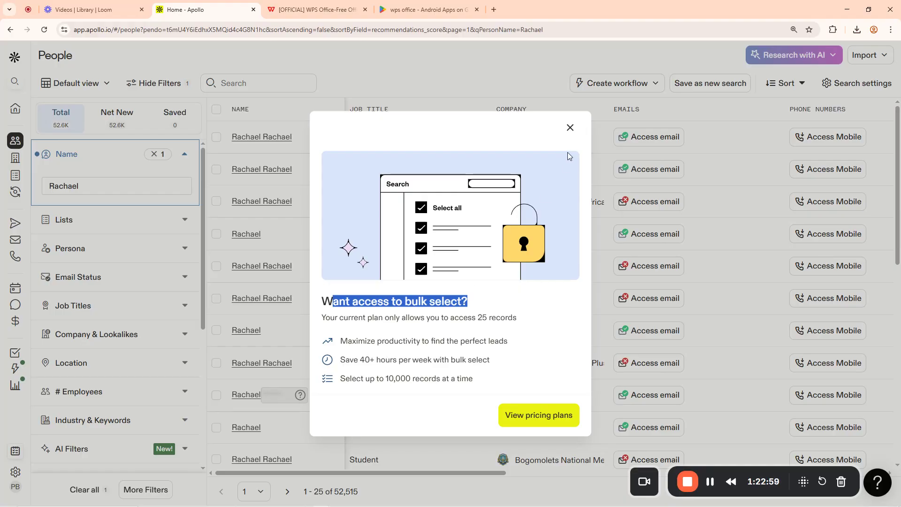
left_click(571, 128)
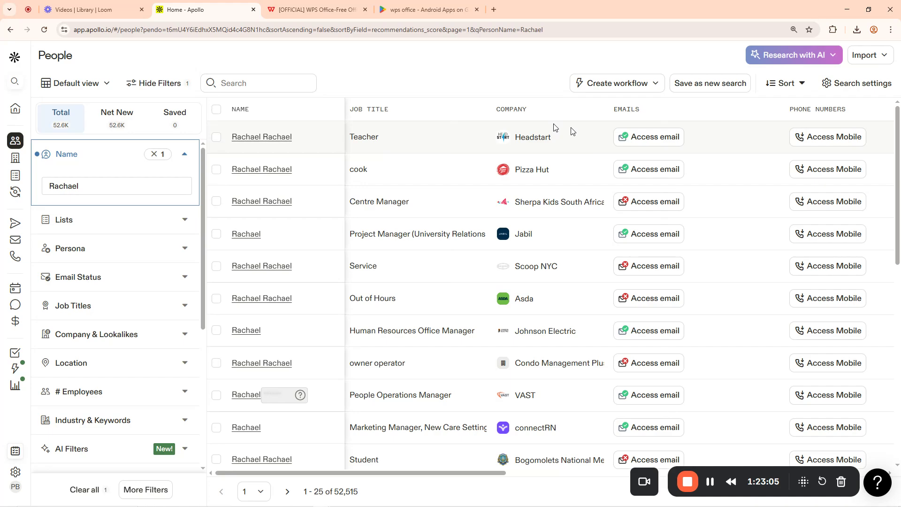
Remove the Name filter from the search and collapse its section
left_click(154, 155)
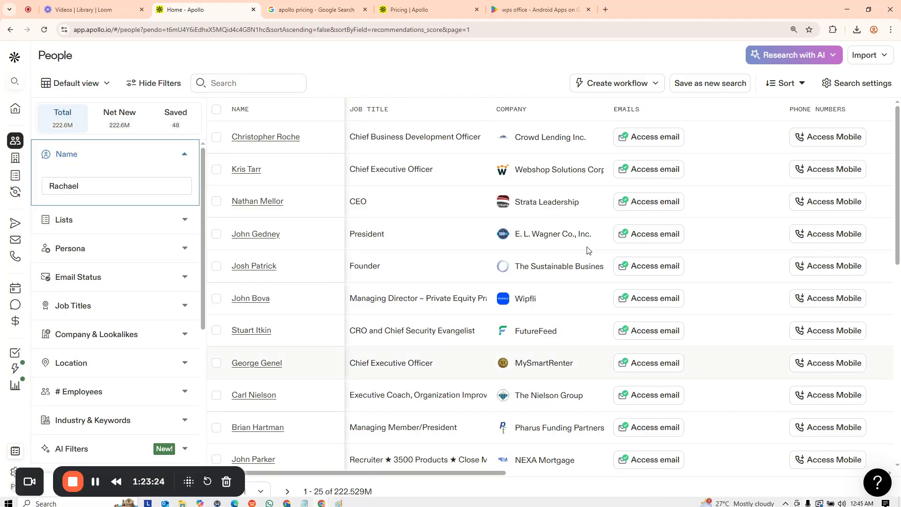
left_click(185, 155)
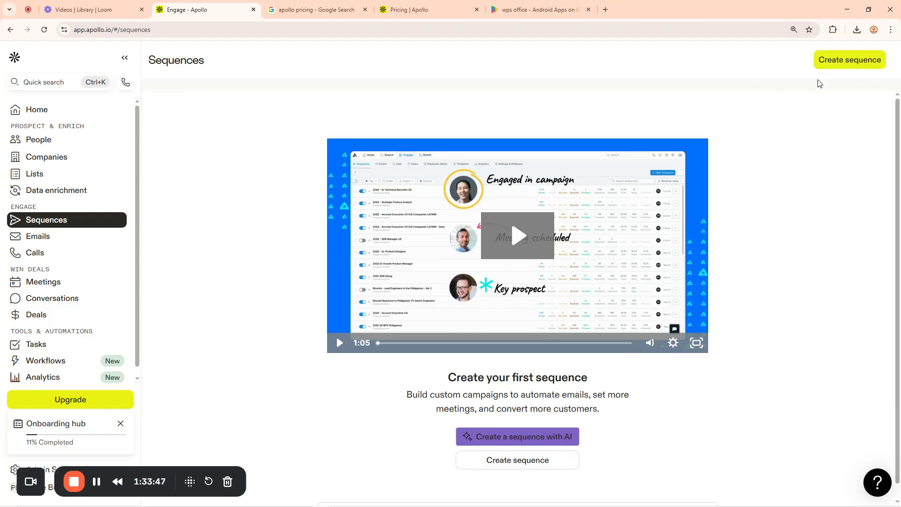
Start a new sequence and choose Templates to view the ready-made sequence gallery
left_click(837, 69)
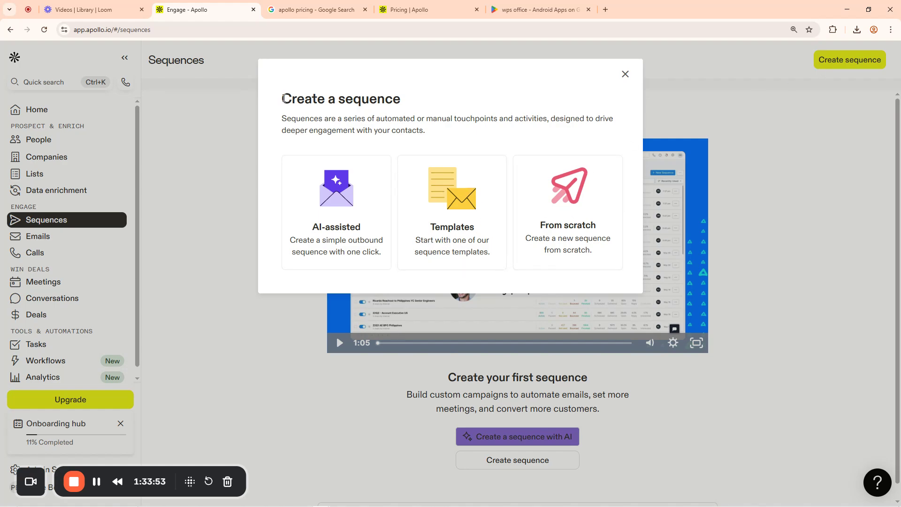
left_click_drag(283, 99, 417, 99)
left_click_drag(281, 119, 431, 134)
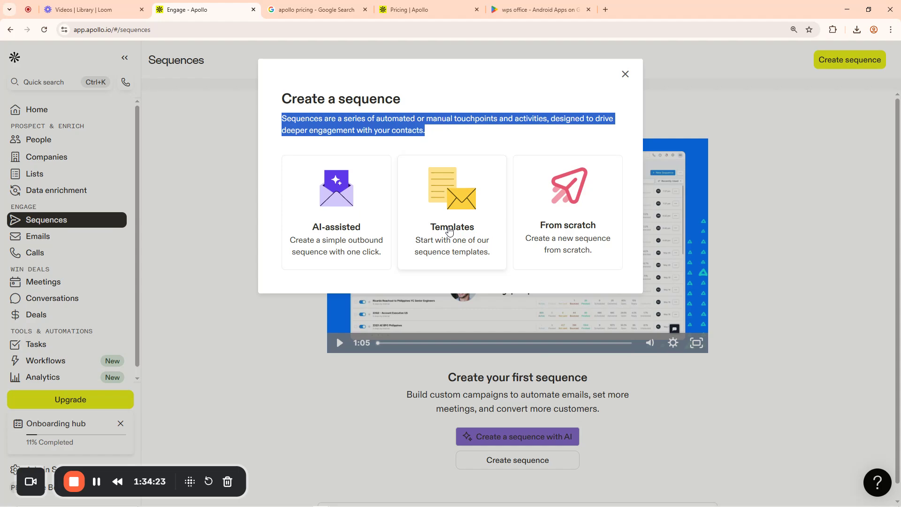
left_click(451, 230)
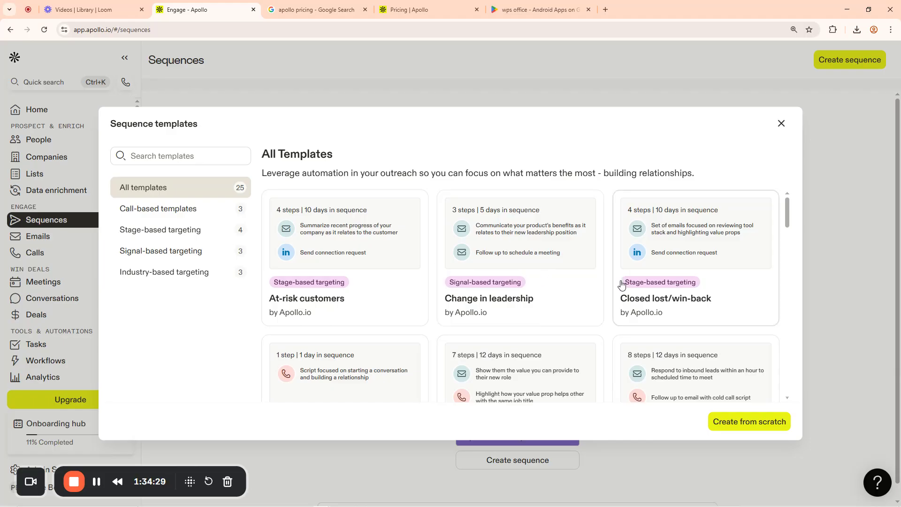
Scroll through the sequence templates until the Job postings card is visible
scroll(622, 284, "down", 4)
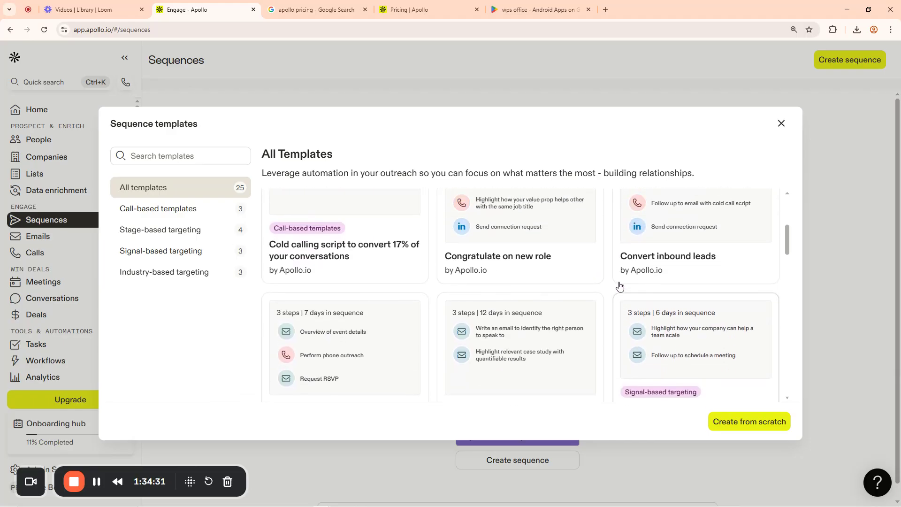
scroll(608, 291, "down", 4)
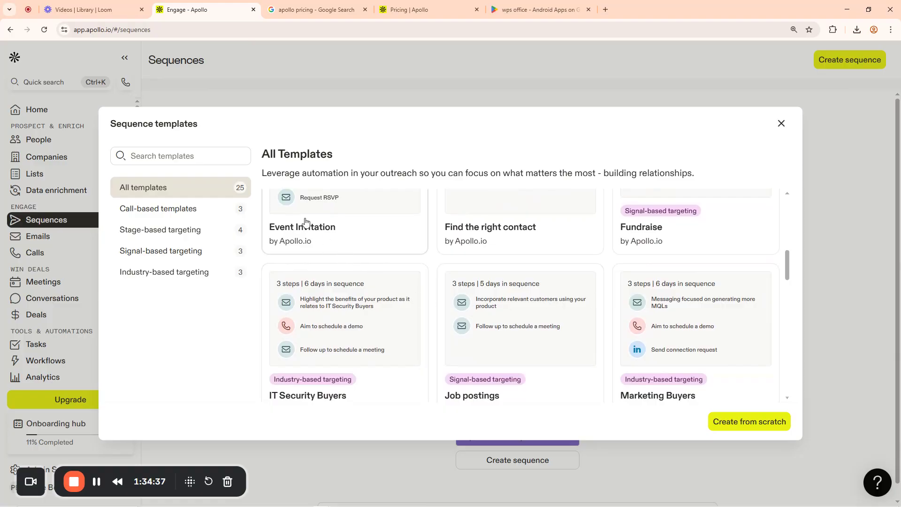
scroll(579, 297, "down", 2)
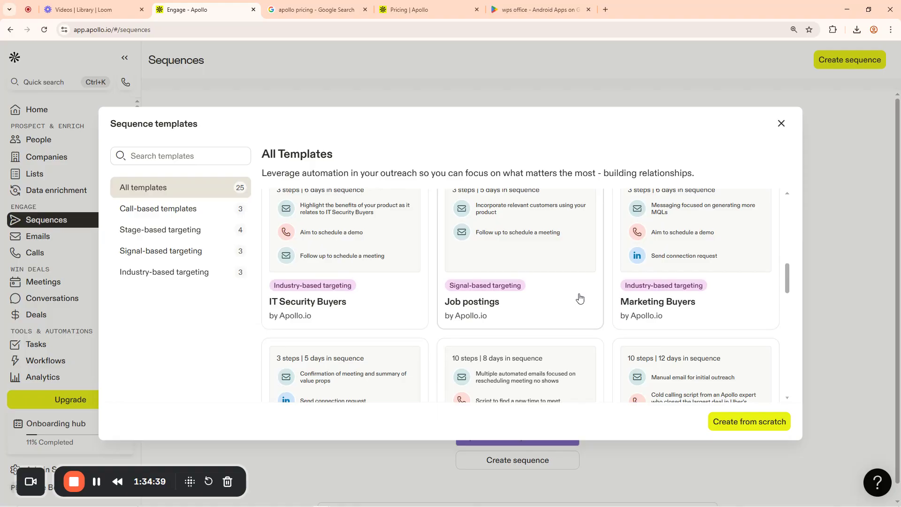
scroll(579, 297, "down", 1)
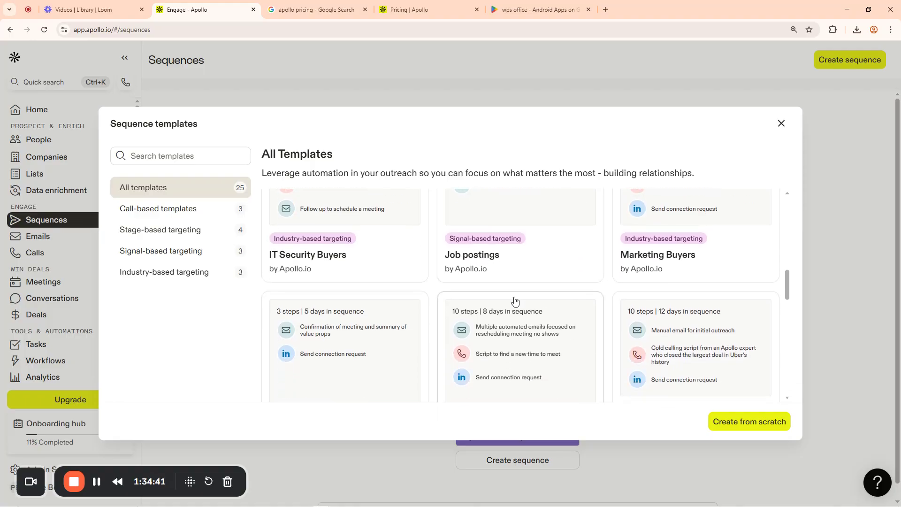
scroll(515, 301, "down", 3)
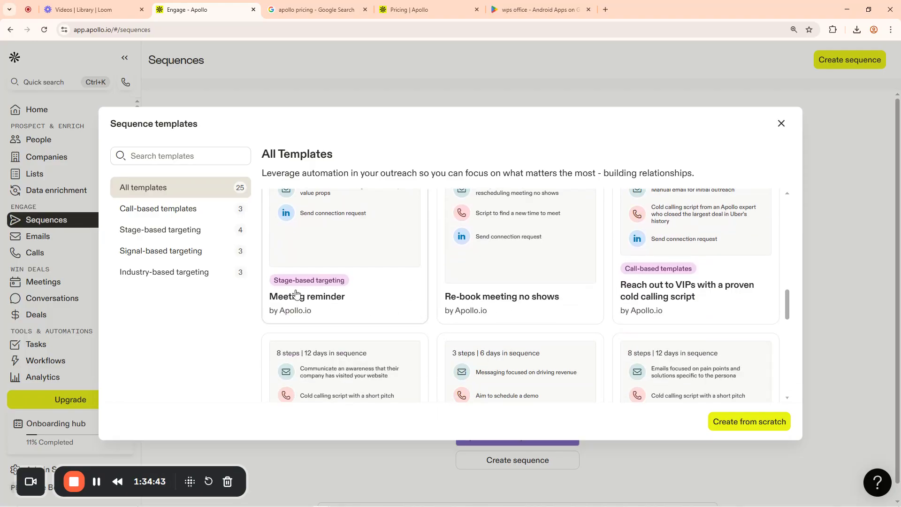
scroll(532, 318, "down", 4)
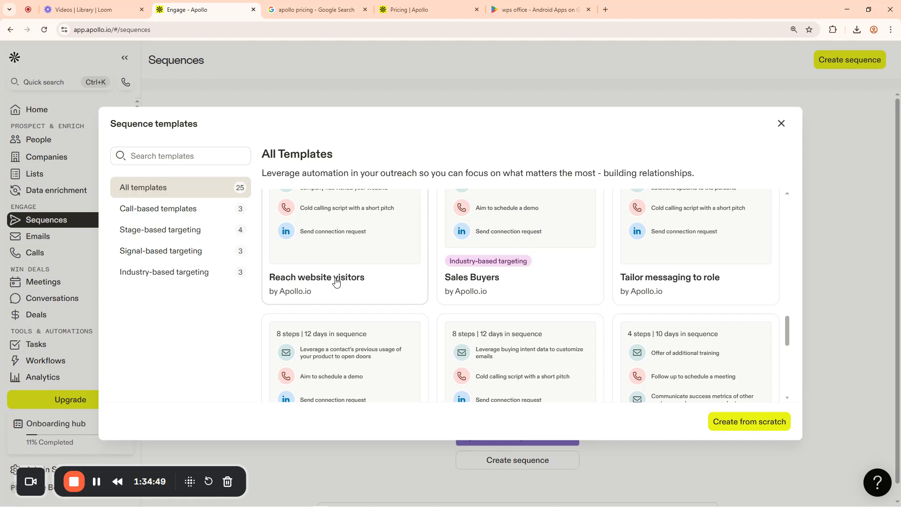
scroll(390, 297, "down", 3)
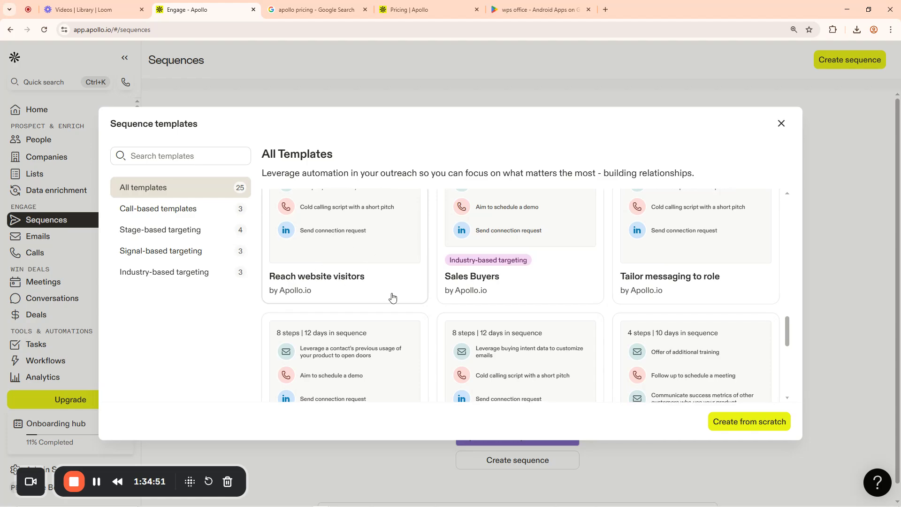
scroll(469, 300, "down", 4)
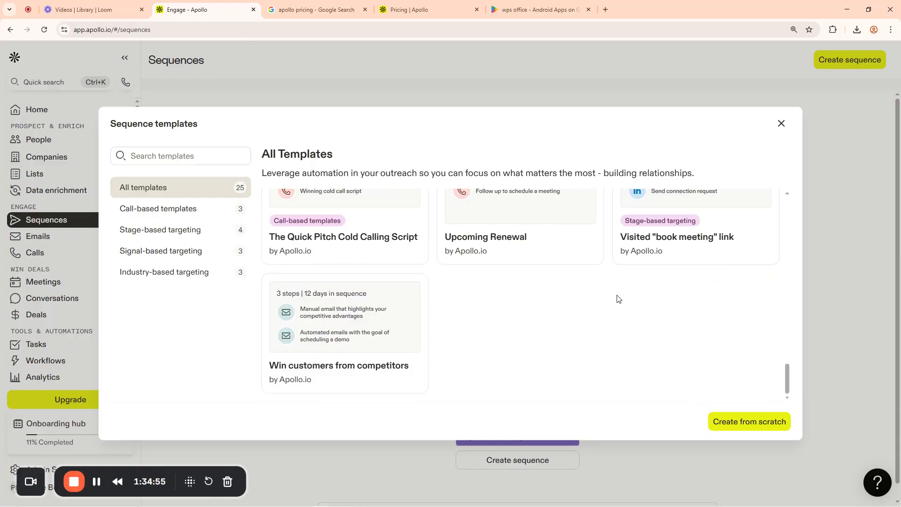
scroll(610, 297, "up", 5)
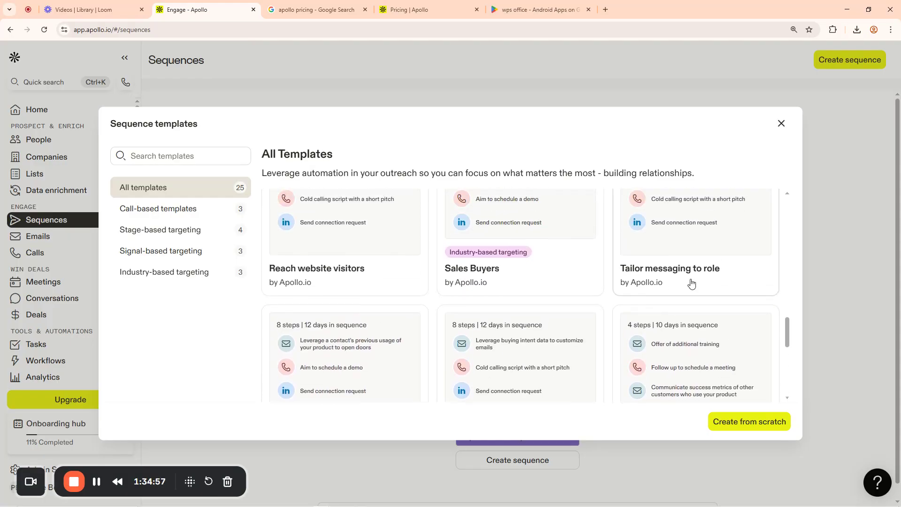
scroll(691, 283, "up", 3)
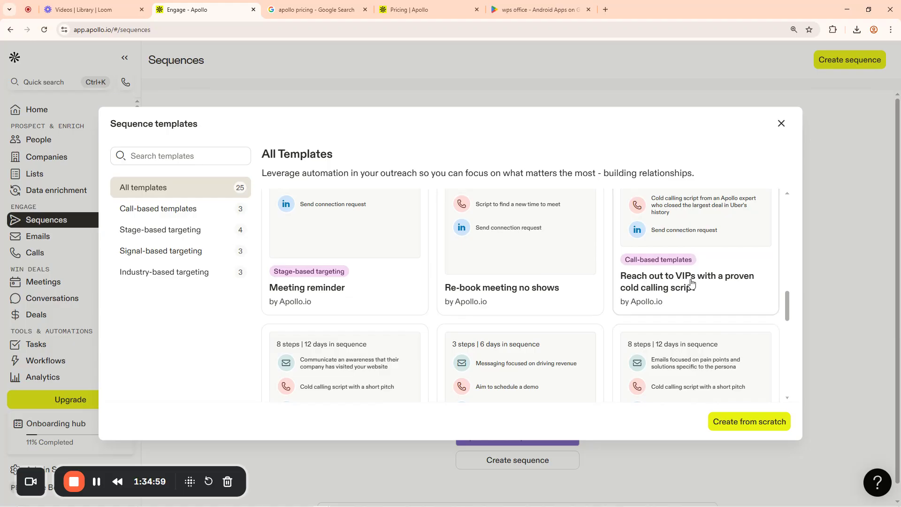
scroll(690, 283, "up", 3)
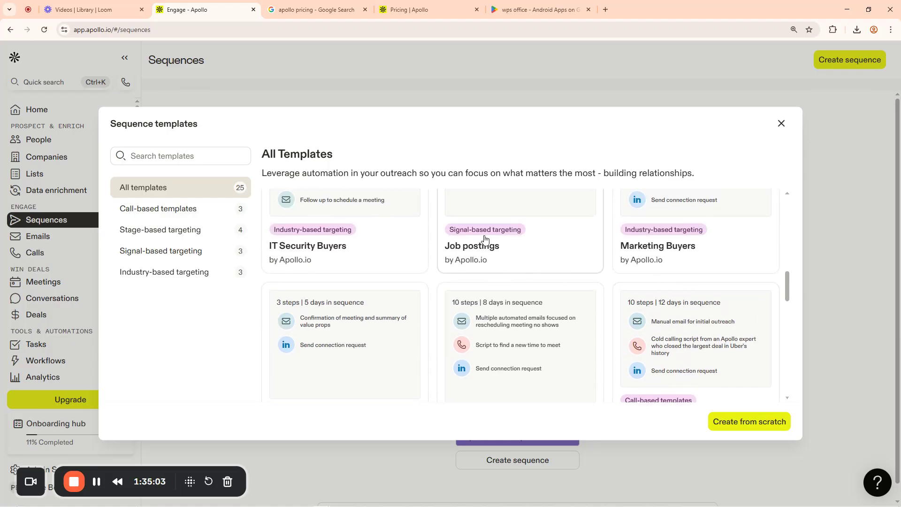
Create a sequence from the Job postings template and open its Day 1 automatic email
left_click(472, 248)
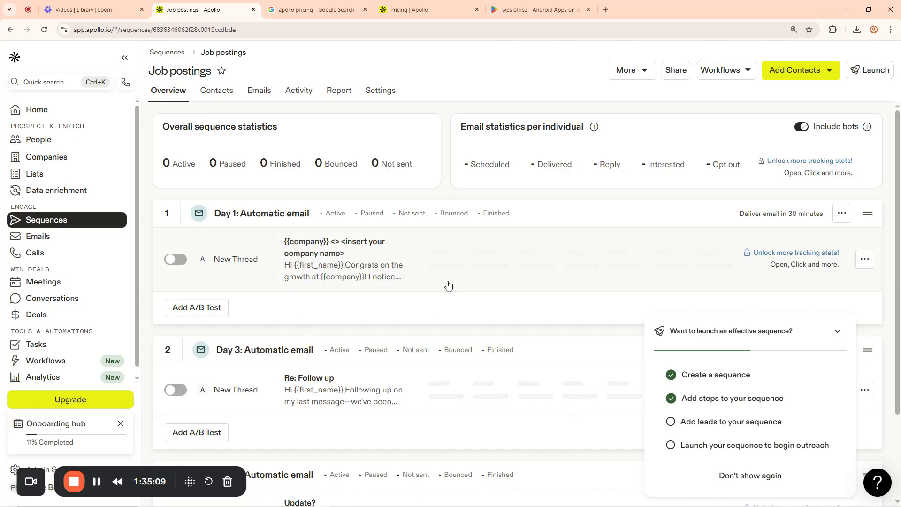
scroll(479, 282, "down", 2)
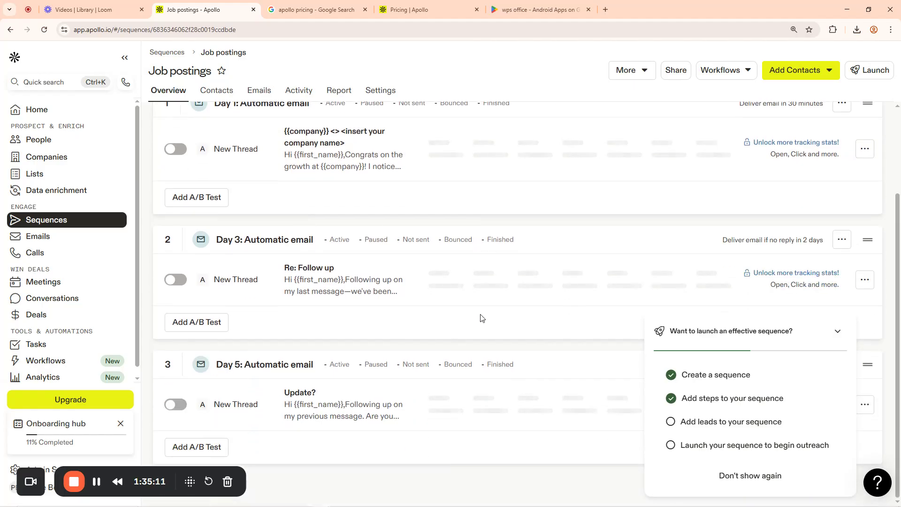
scroll(373, 303, "up", 2)
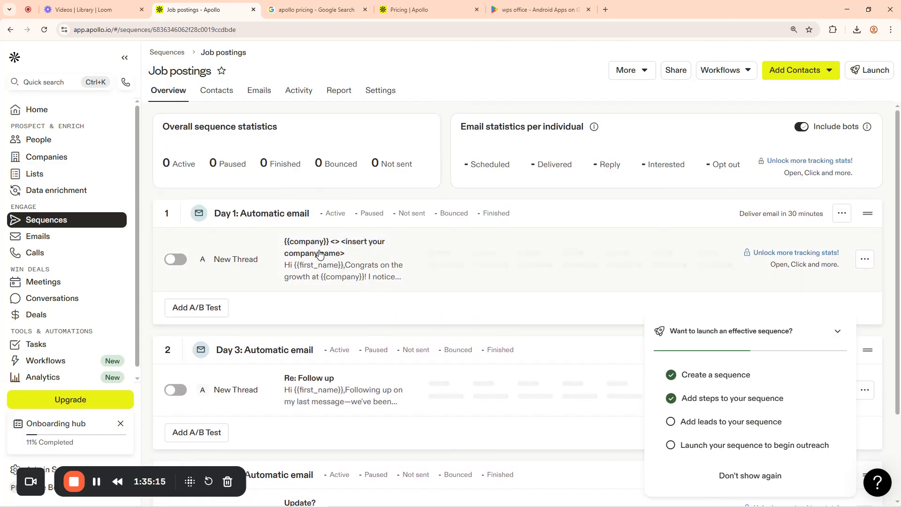
scroll(353, 376, "down", 2)
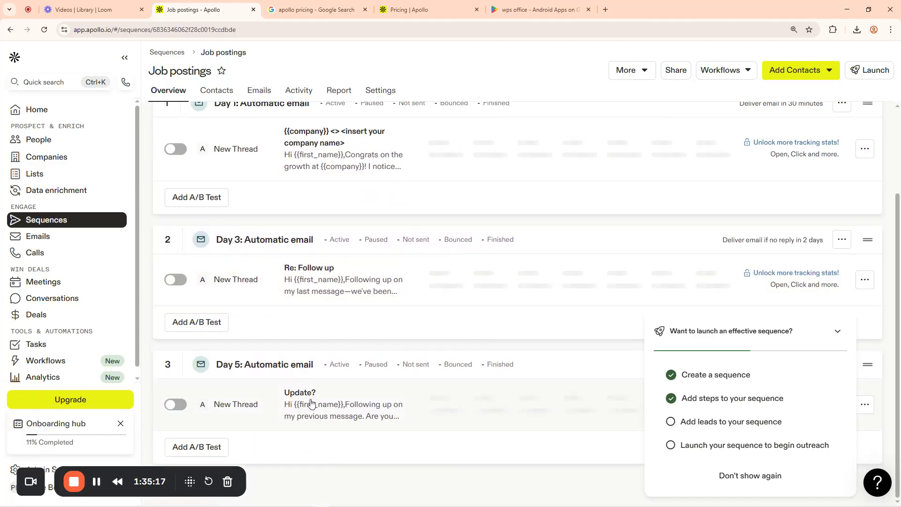
scroll(353, 326, "up", 2)
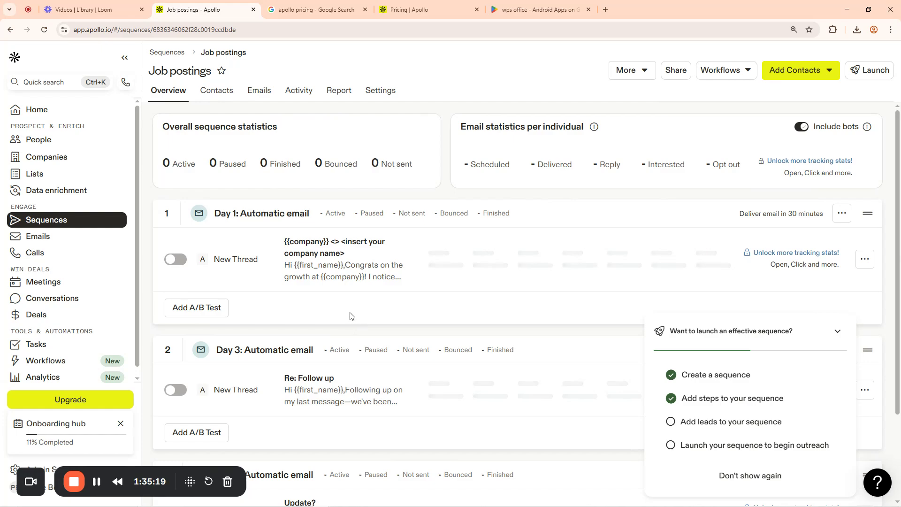
left_click(330, 257)
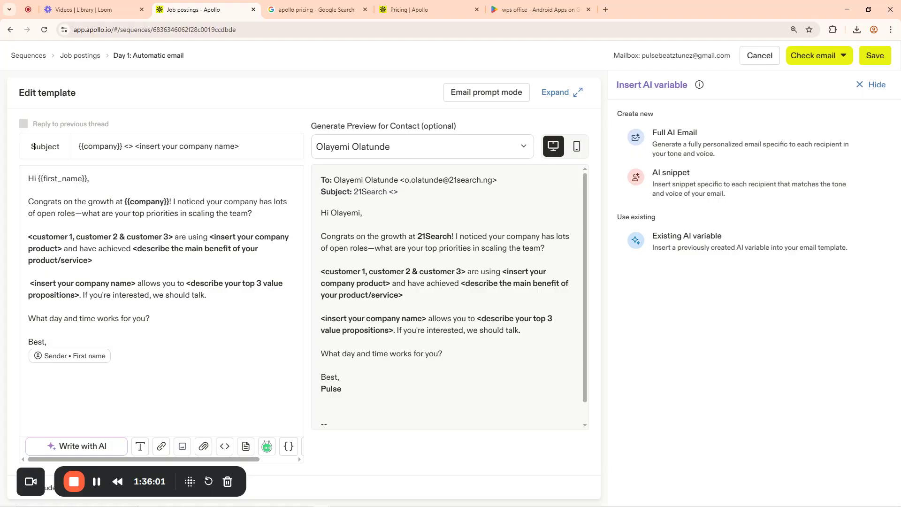
Replace the Day 1 email subject with 'You are welcome to Otanwa Industrial Ministry'
left_click_drag(33, 147, 64, 150)
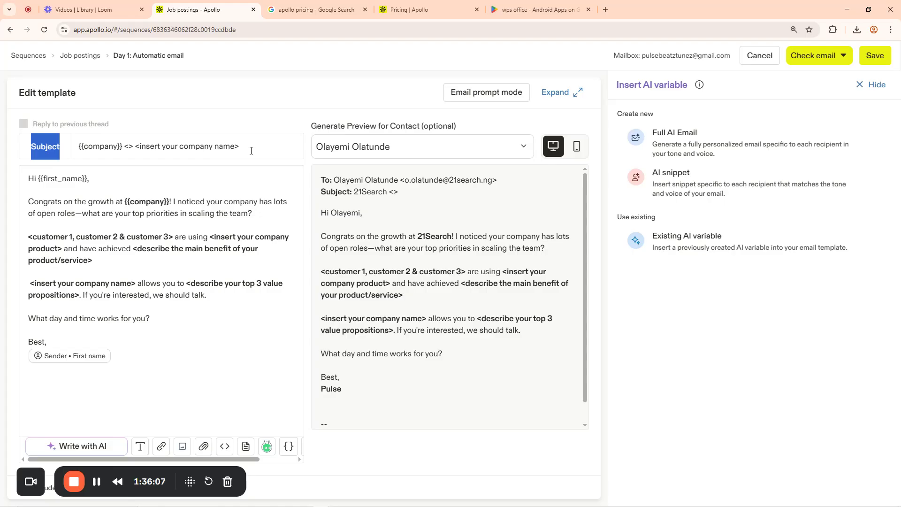
left_click_drag(246, 149, 74, 146)
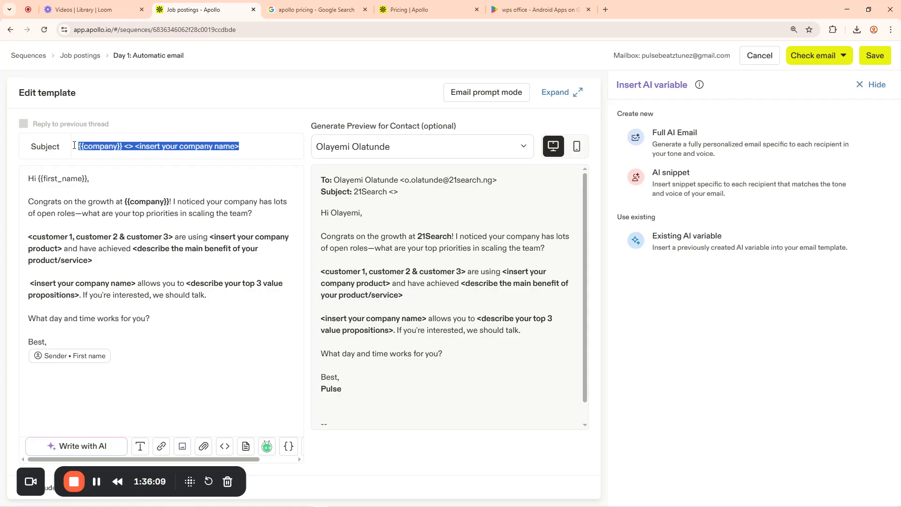
key("BackSpace")
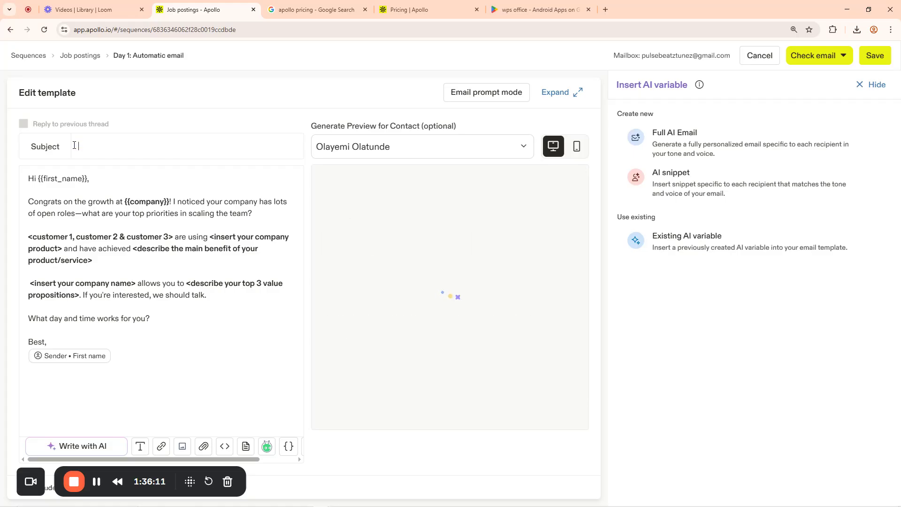
type("You ae")
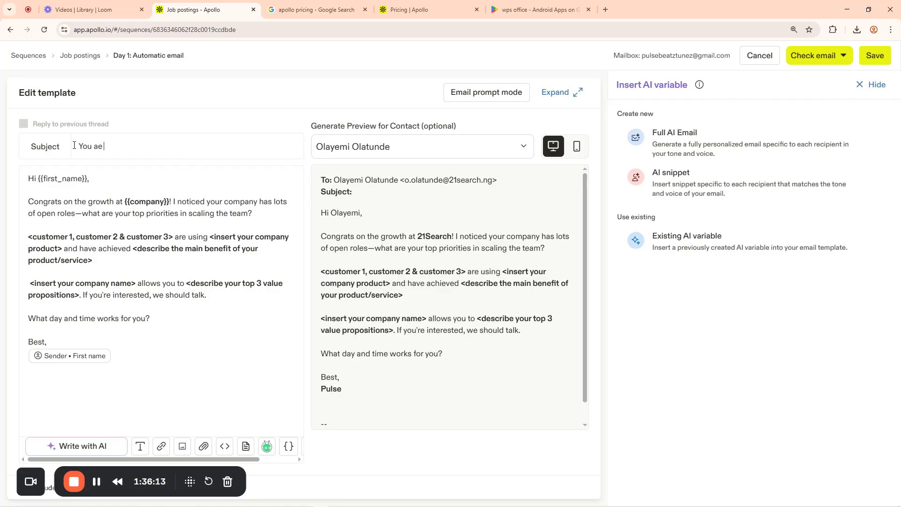
key("BackSpace")
type("re welcome to Otanw")
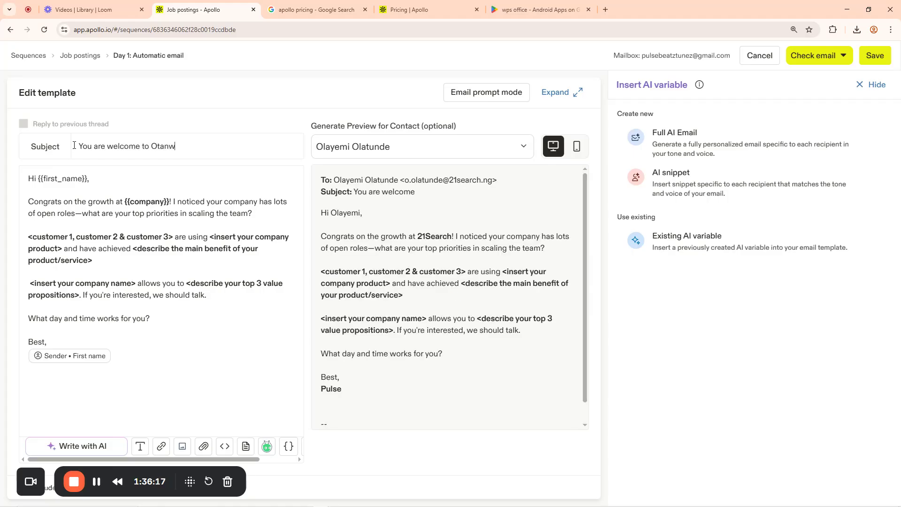
type("a Indus")
type("trial")
type("rial Ministry")
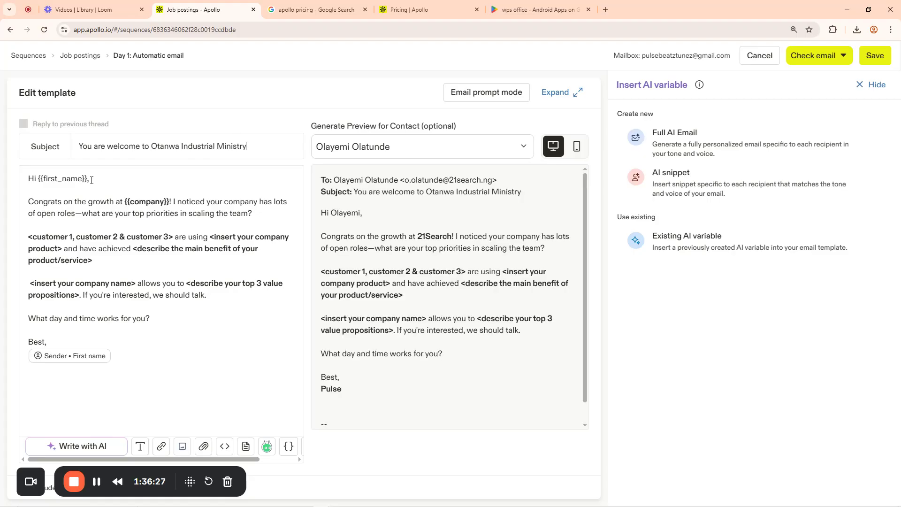
left_click_drag(91, 180, 27, 180)
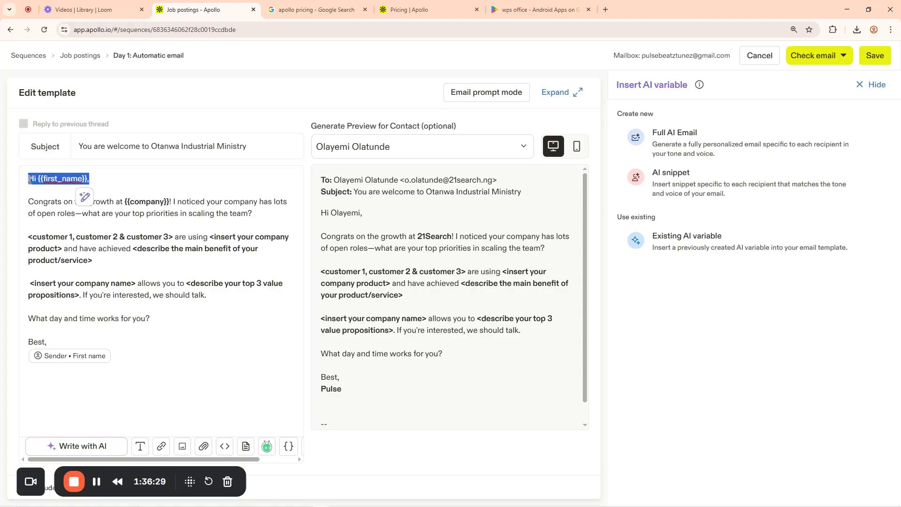
left_click(100, 184)
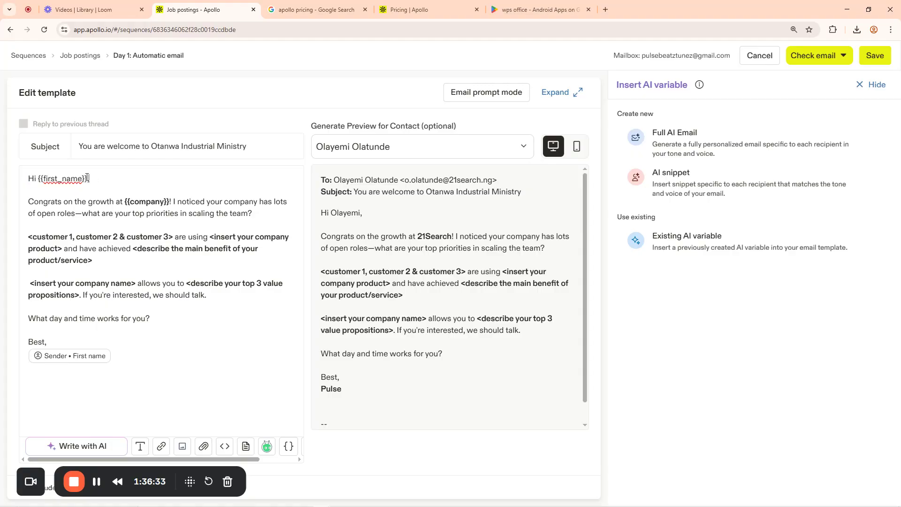
left_click_drag(87, 178, 39, 178)
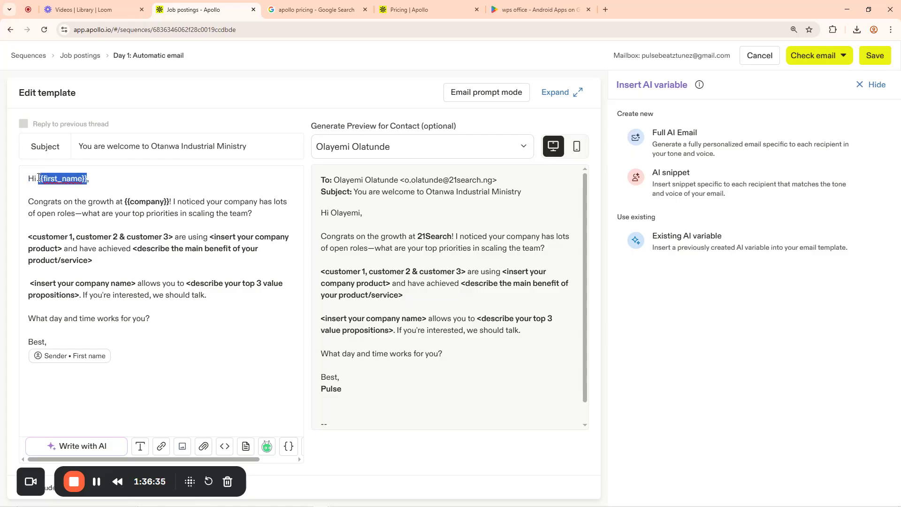
left_click(57, 219)
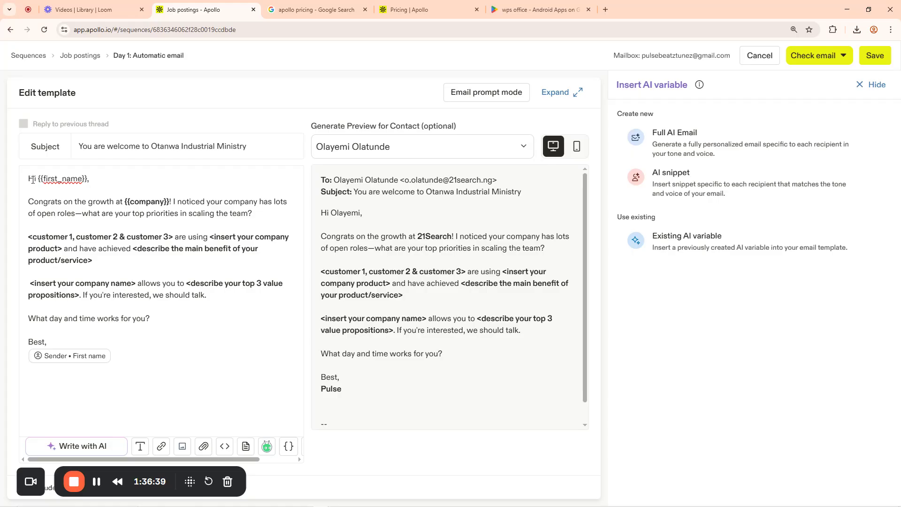
left_click_drag(28, 179, 122, 188)
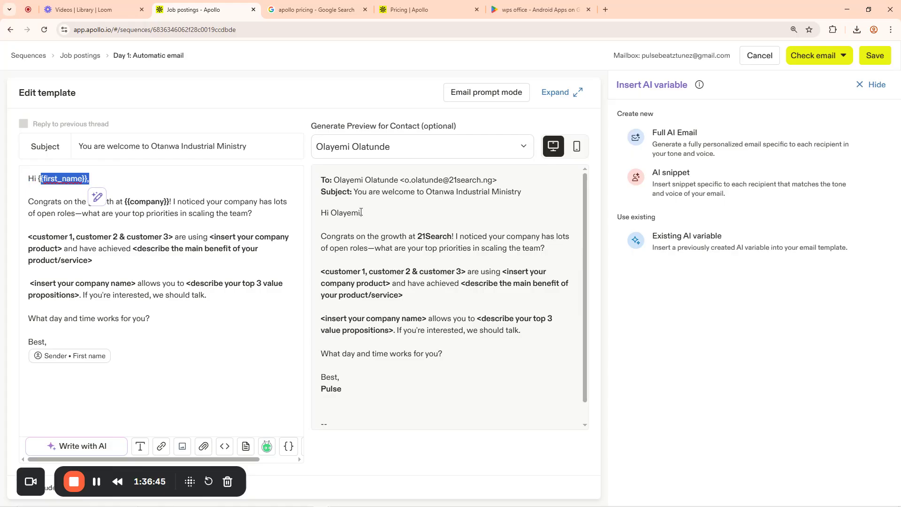
left_click_drag(361, 212, 324, 209)
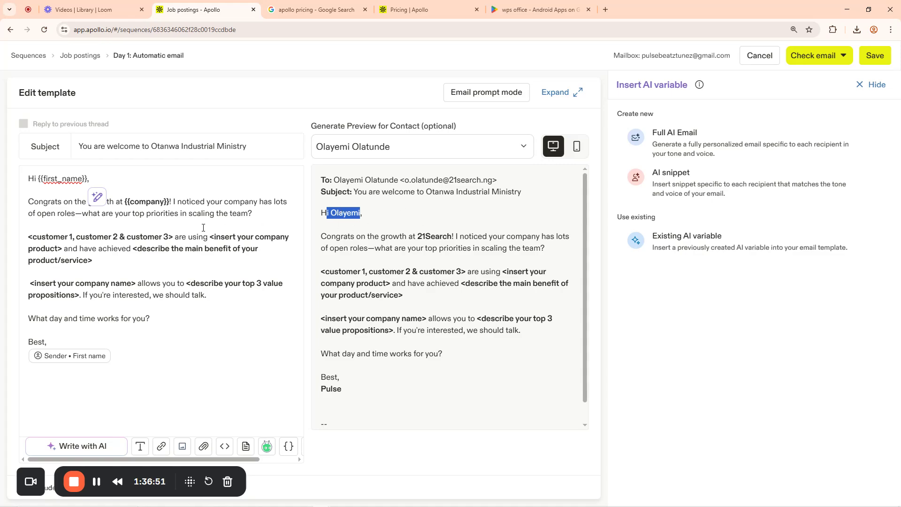
left_click_drag(88, 175, 50, 179)
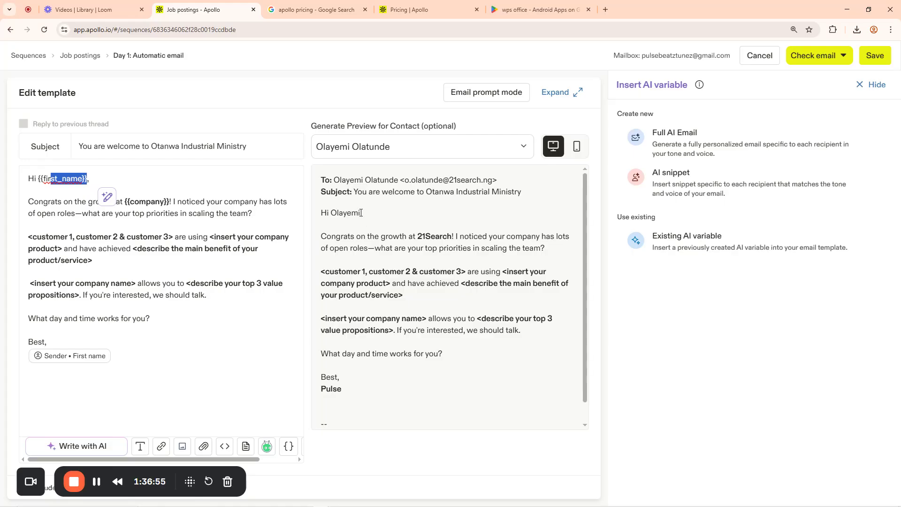
left_click_drag(362, 213, 333, 213)
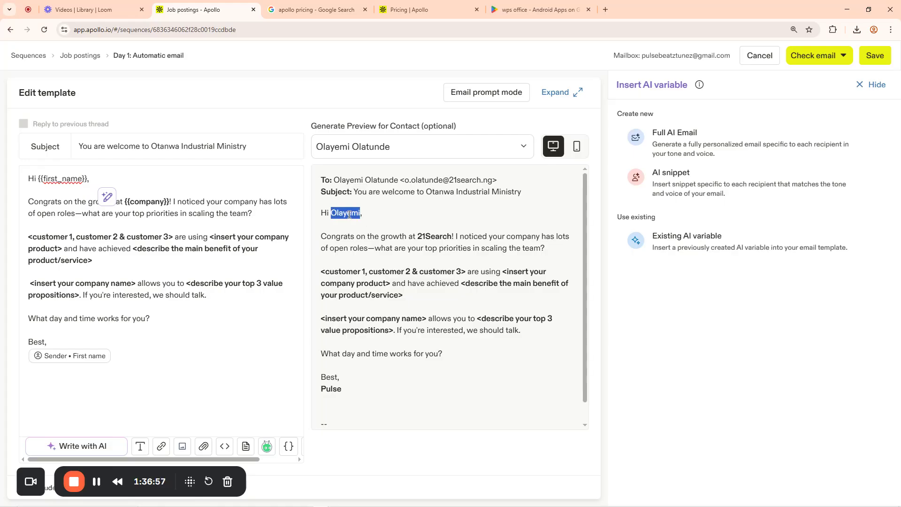
left_click(182, 262)
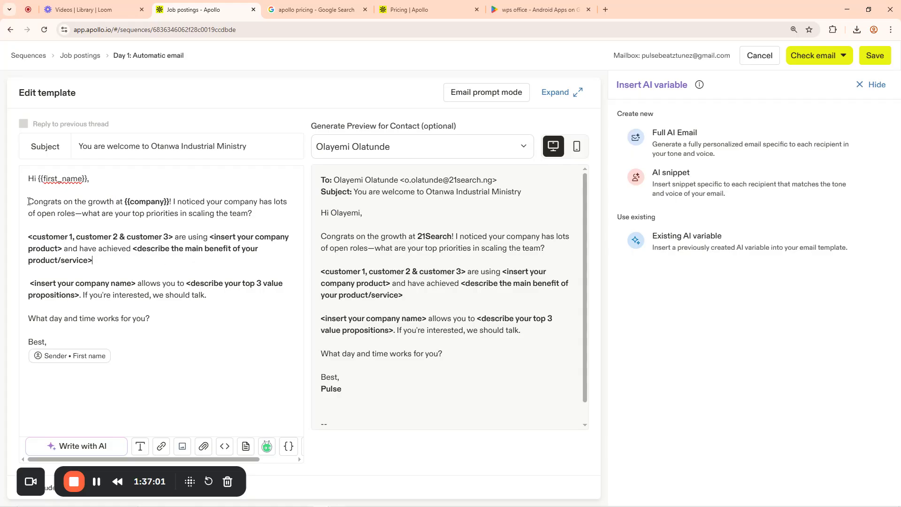
left_click_drag(29, 202, 176, 199)
left_click(178, 201)
left_click_drag(454, 237, 418, 237)
left_click_drag(171, 202, 126, 202)
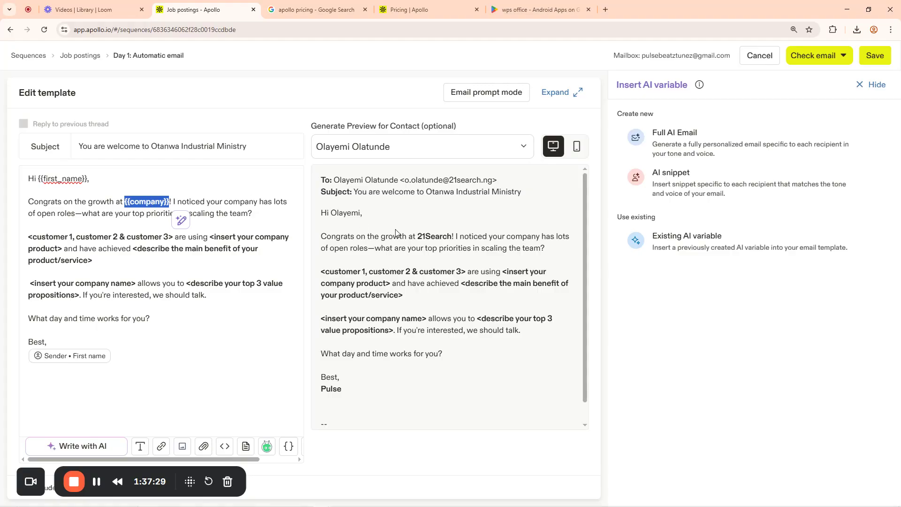
left_click(426, 236)
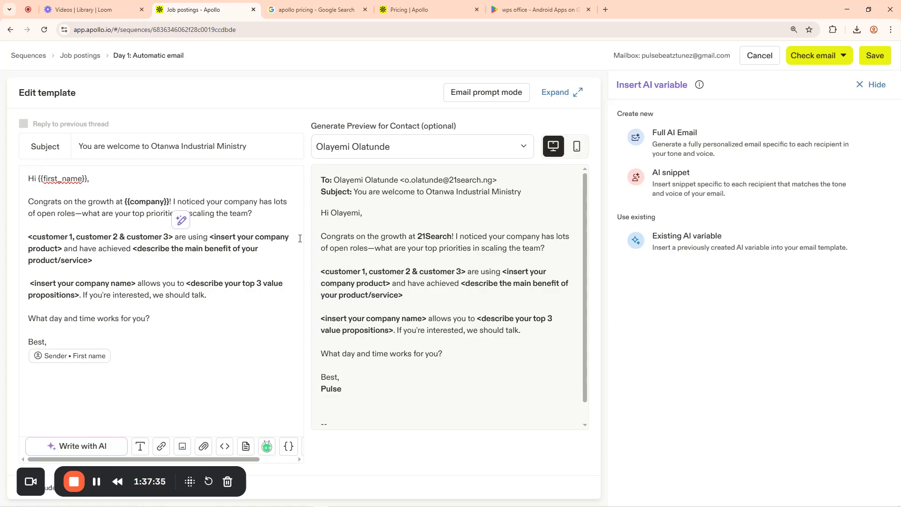
left_click_drag(170, 201, 126, 203)
left_click(130, 203)
left_click_drag(88, 180, 40, 180)
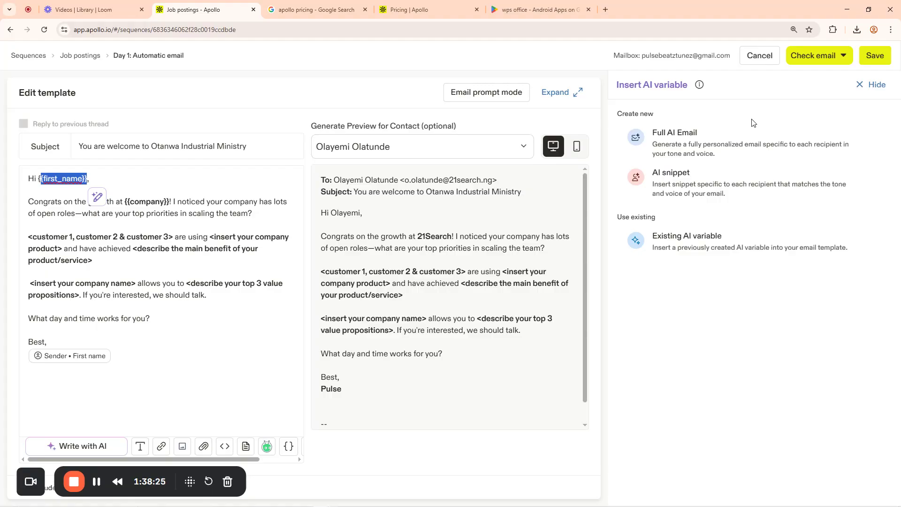
Send yourself a test copy of the Otanwa welcome email, then view the apollo pricing search results
left_click(845, 56)
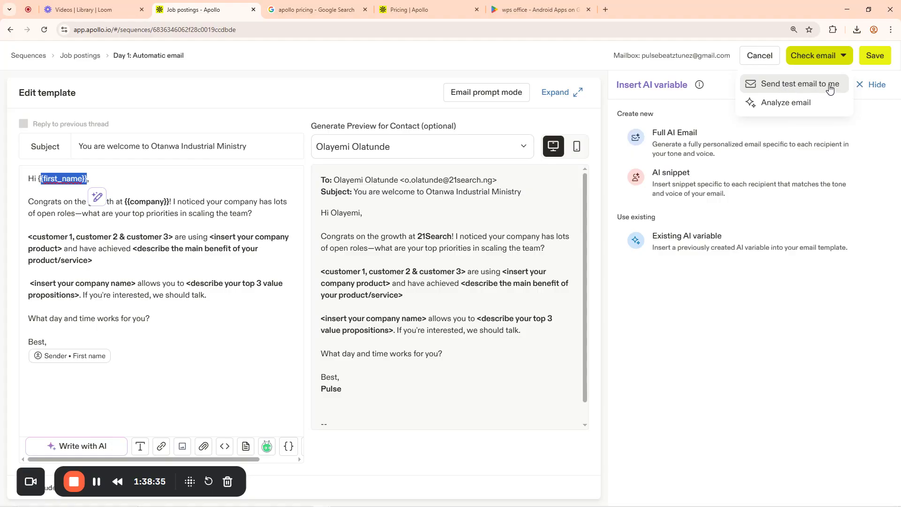
left_click(788, 85)
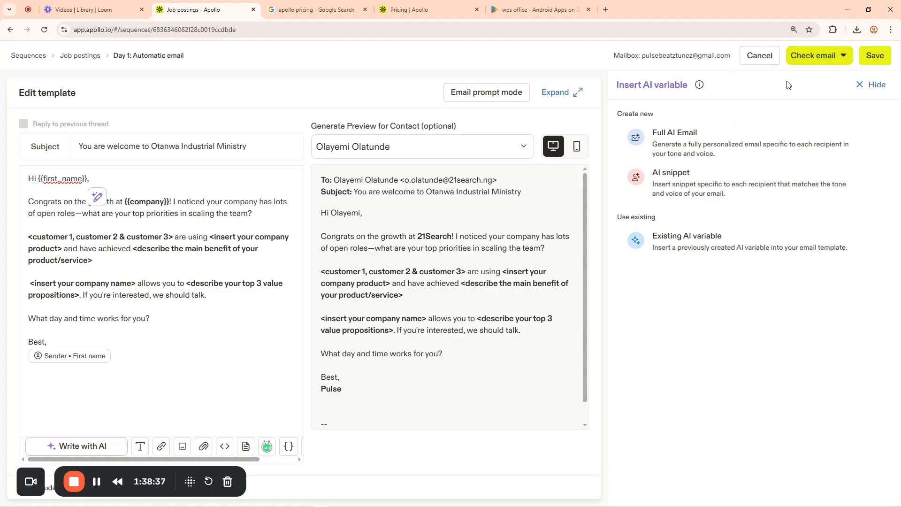
left_click(333, 6)
Open Gmail and the received 'You are welcome to Otanwa Industrial Ministry' test email
left_click(314, 31)
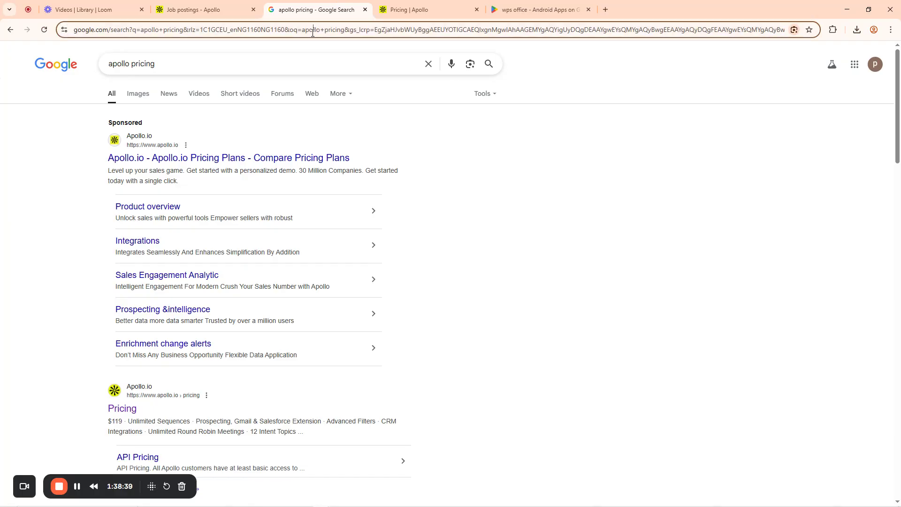
type("gma")
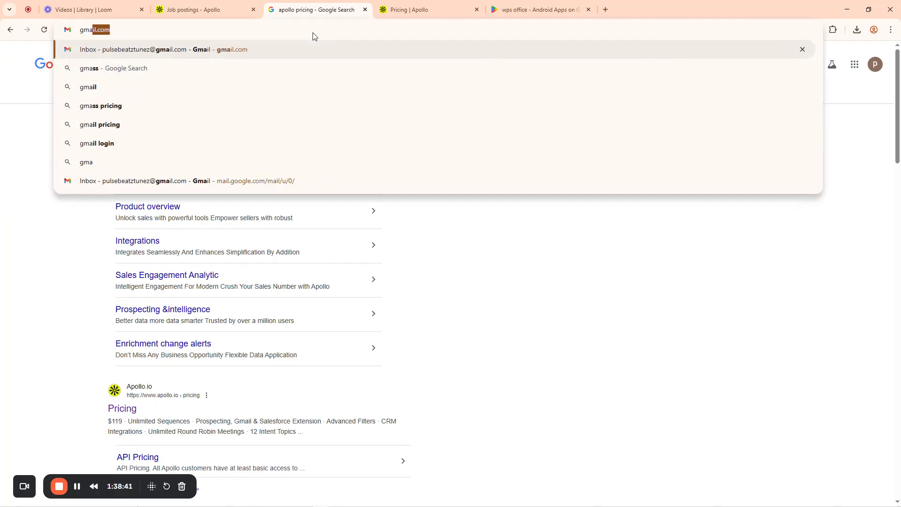
key("Return")
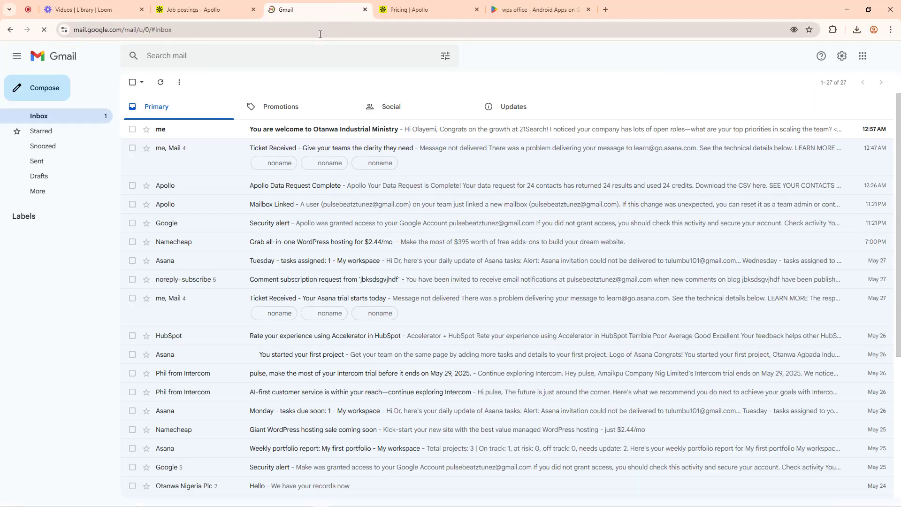
left_click(157, 133)
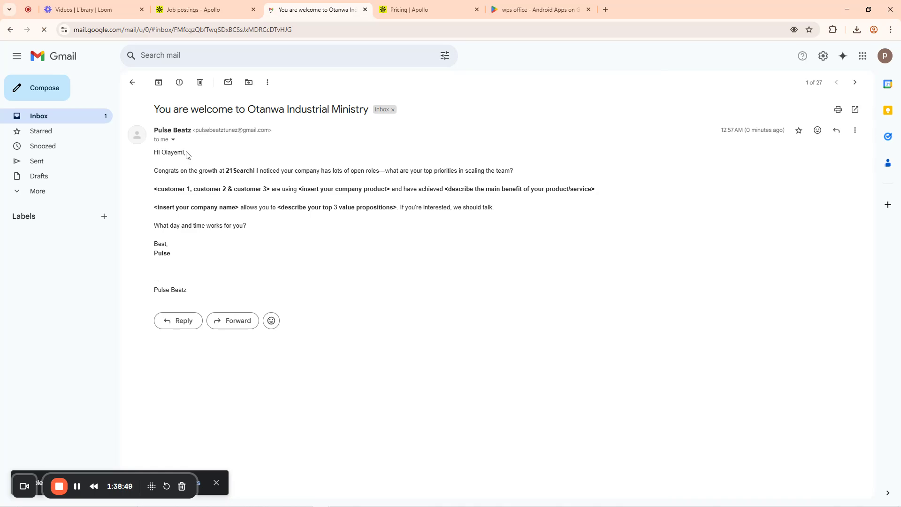
Check the personalised first name, the 21Search opening line and the sender's sign-off
left_click_drag(186, 155, 166, 154)
left_click(167, 154)
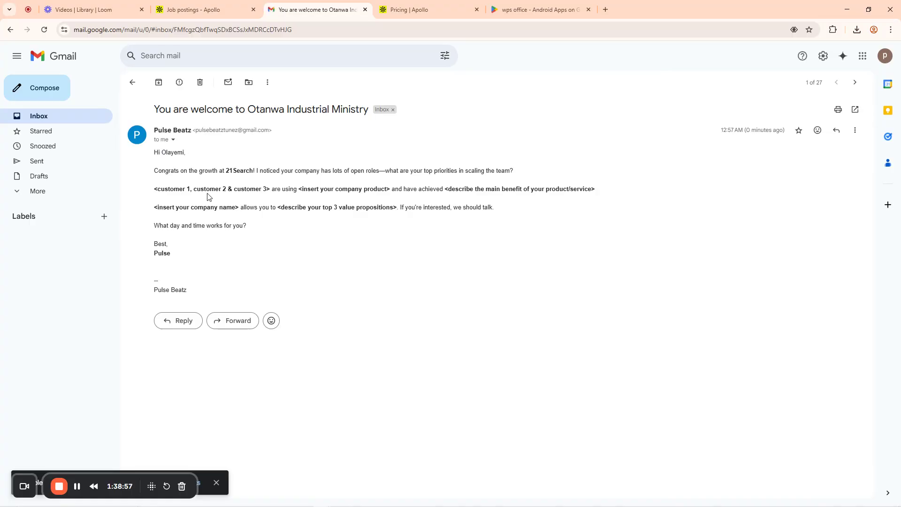
left_click_drag(157, 173, 278, 171)
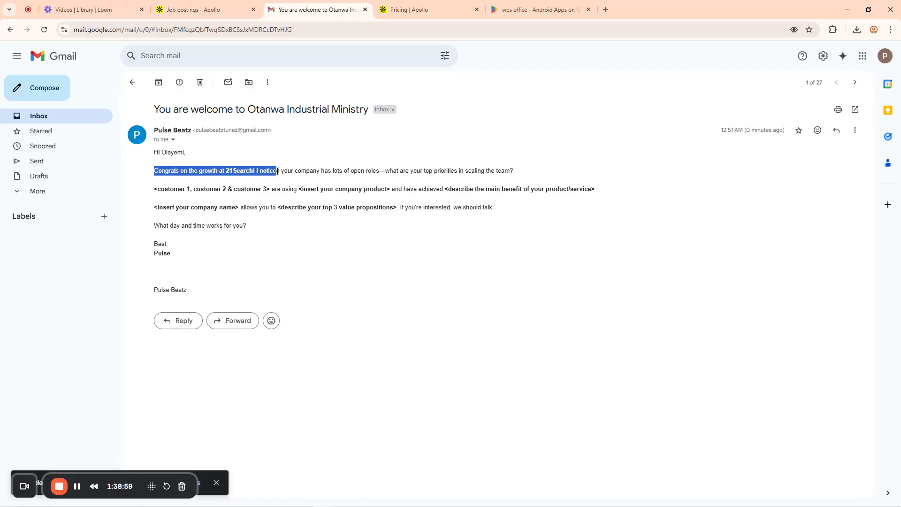
left_click(325, 174)
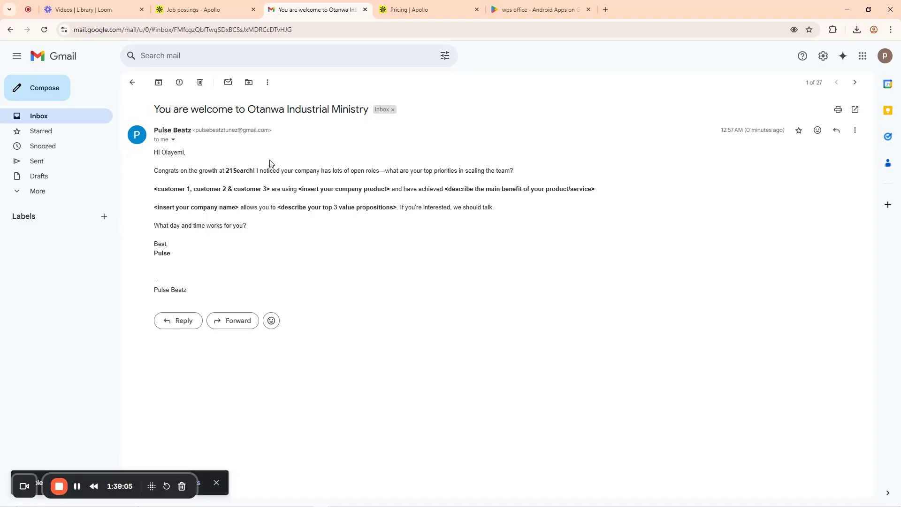
left_click_drag(174, 256, 150, 256)
Go back to the Day 1 email editor, review the preview, then return to the Sequences list
left_click(197, 9)
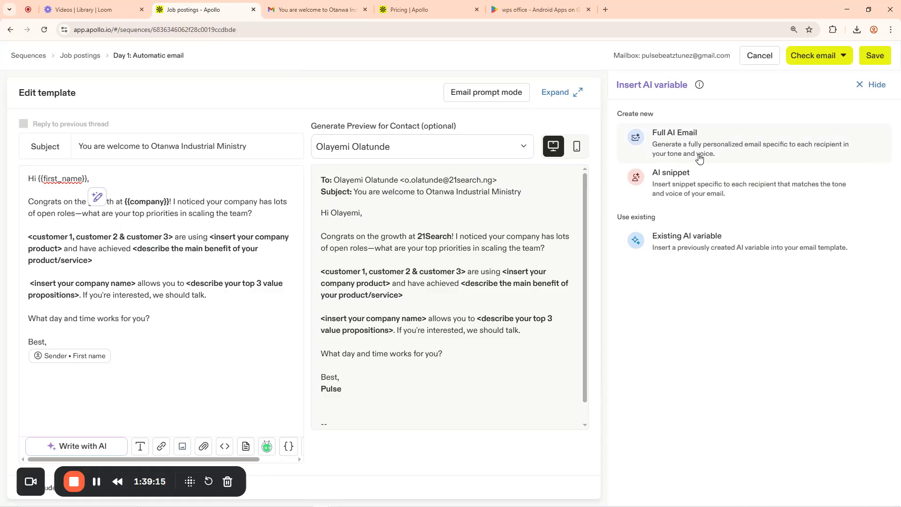
left_click(816, 56)
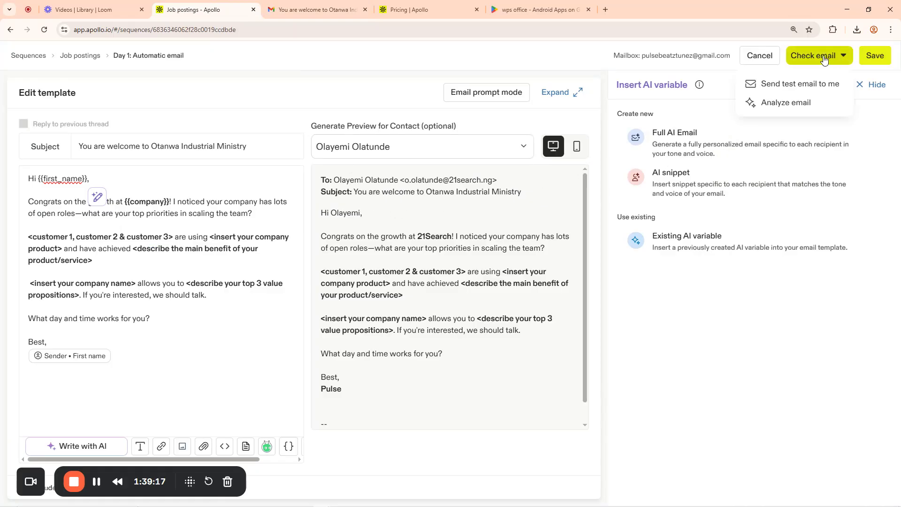
left_click(763, 35)
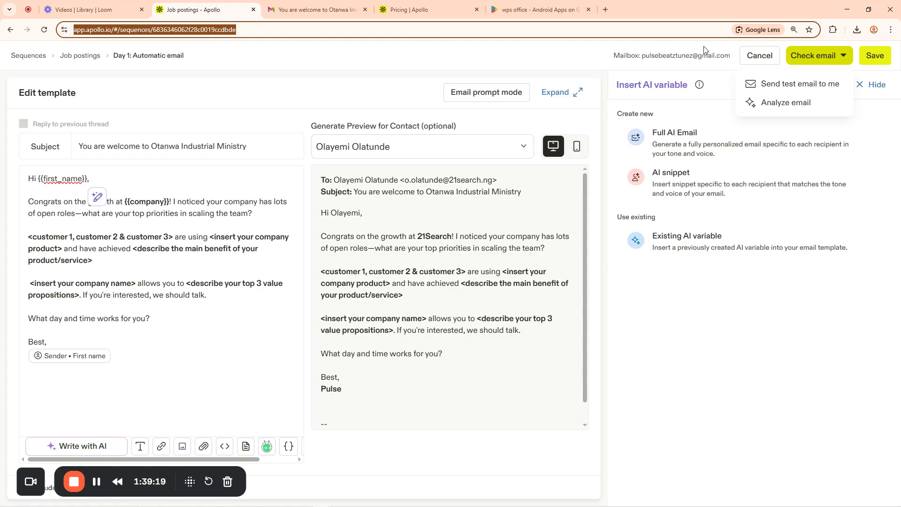
left_click(545, 63)
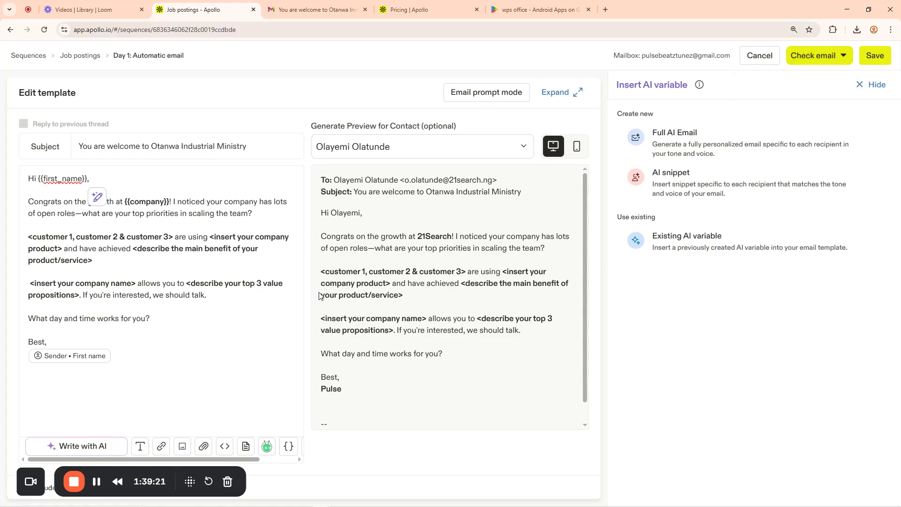
scroll(367, 304, "down", 1)
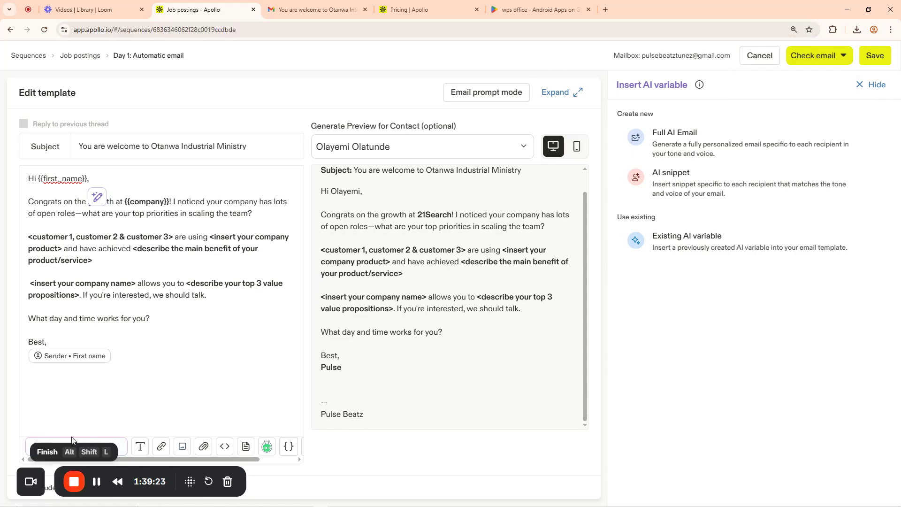
left_click(85, 9)
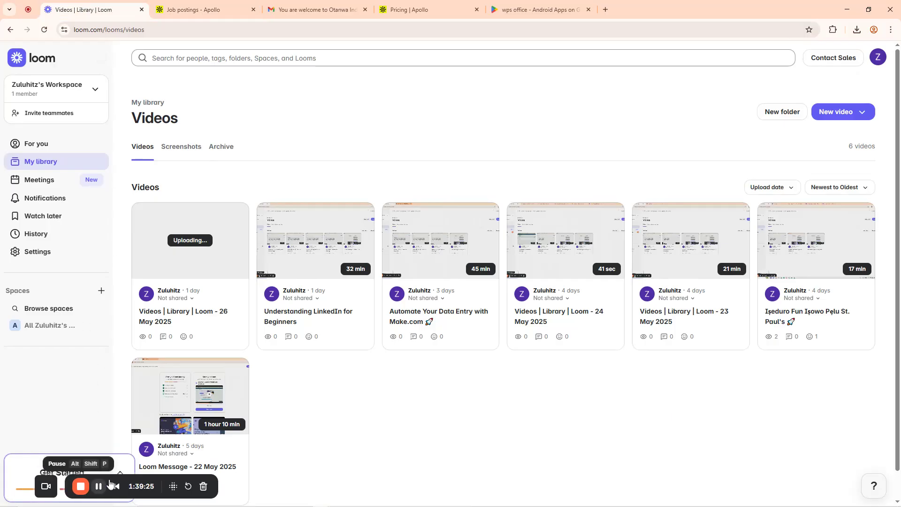
left_click_drag(75, 484, 685, 481)
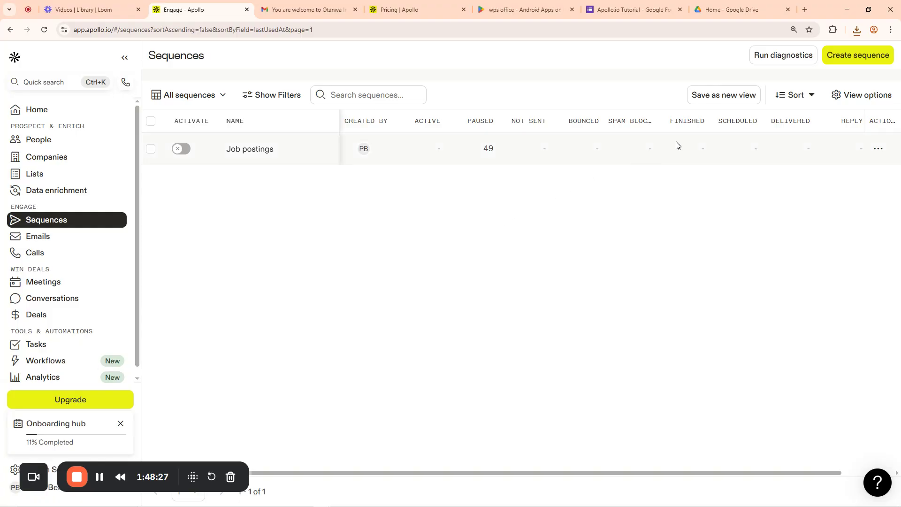
Create a sequence named 'Otanwa Kati kati' on the Normal Business Hours schedule
left_click(843, 58)
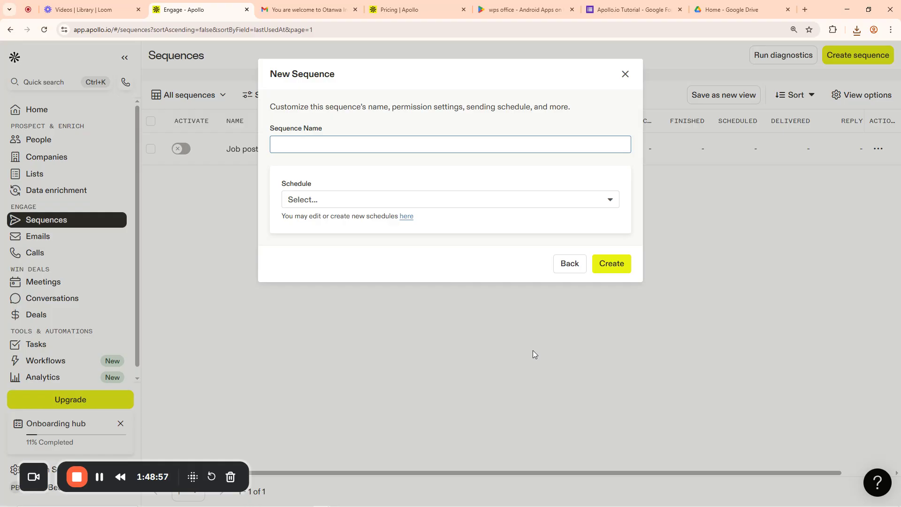
left_click(302, 145)
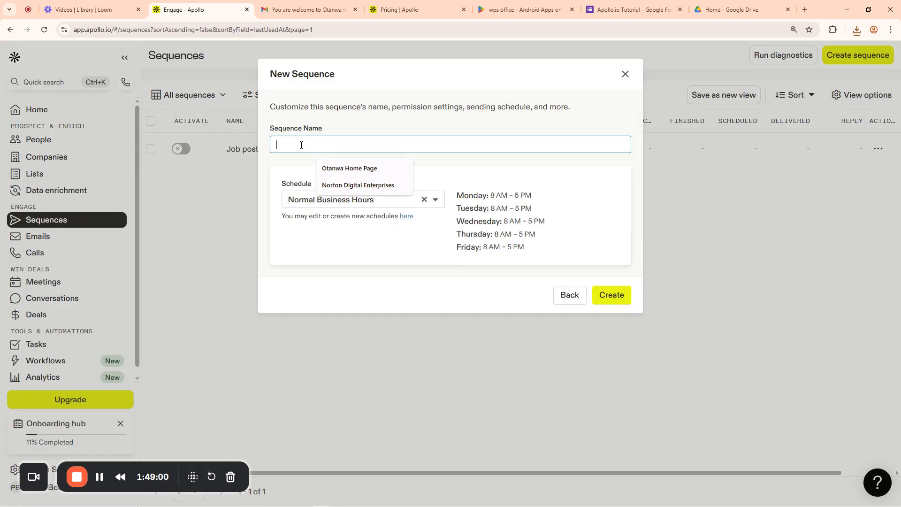
type("Otanwa")
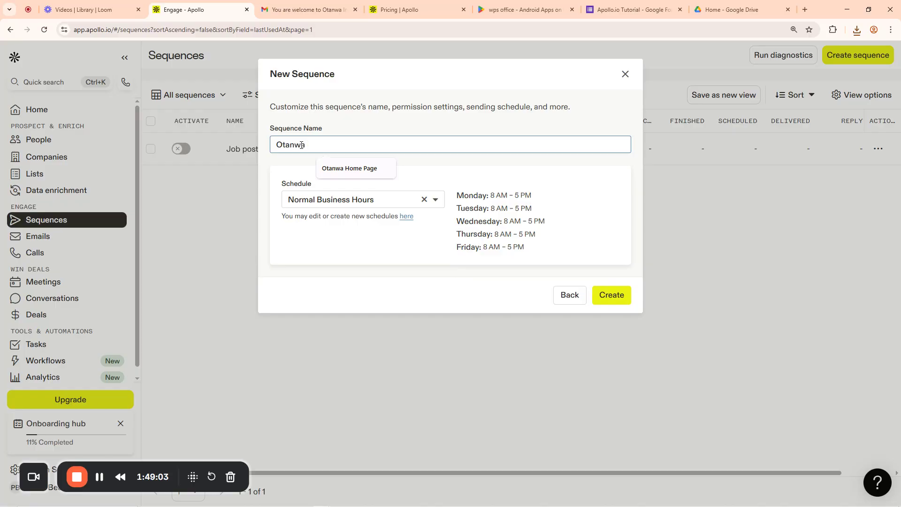
type(" Se")
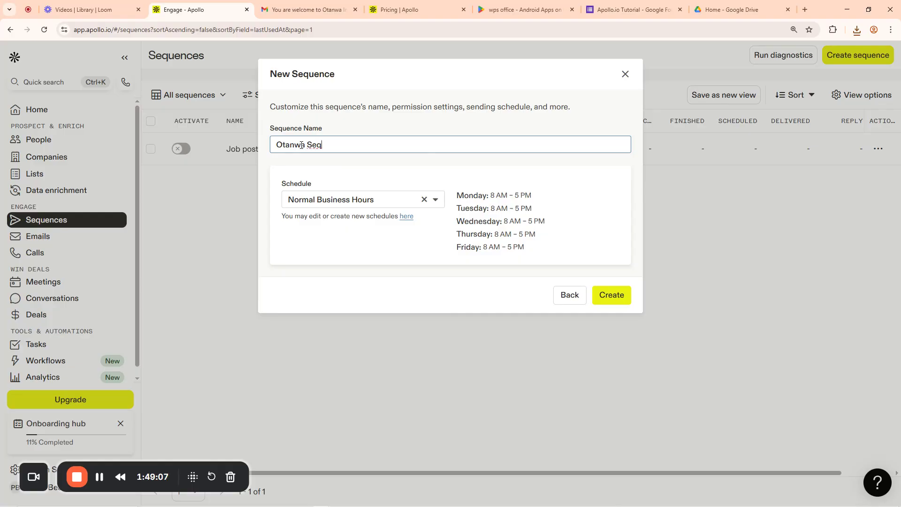
type("q")
key("BackSpace")
key("BackSpace")
key("BackSpace")
type("Katika")
key("Return")
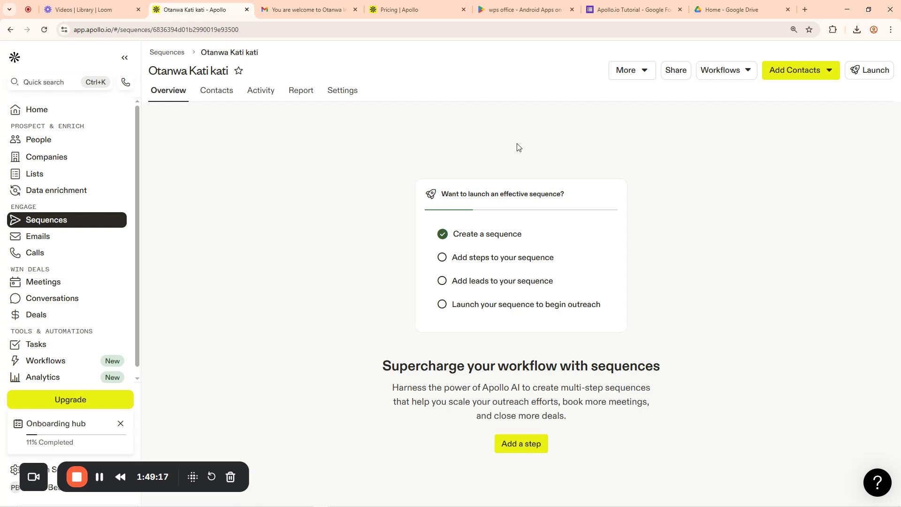
left_click(52, 223)
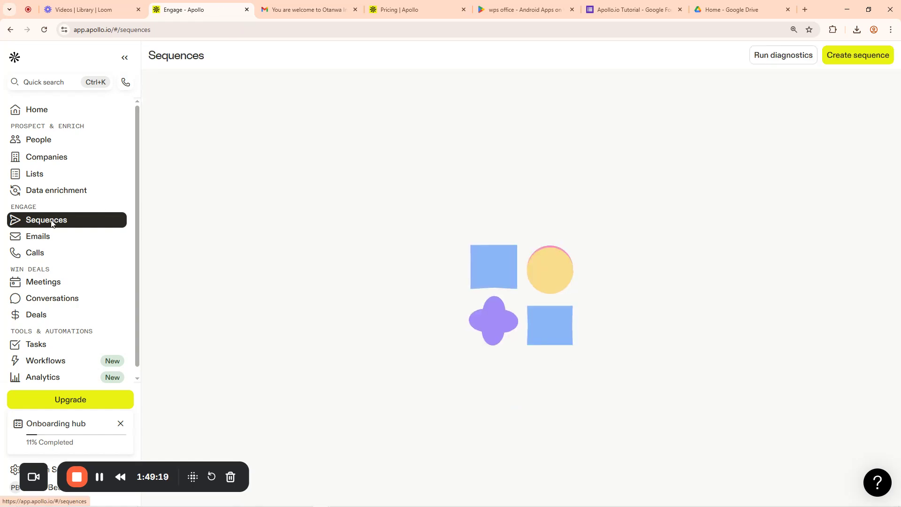
left_click(849, 57)
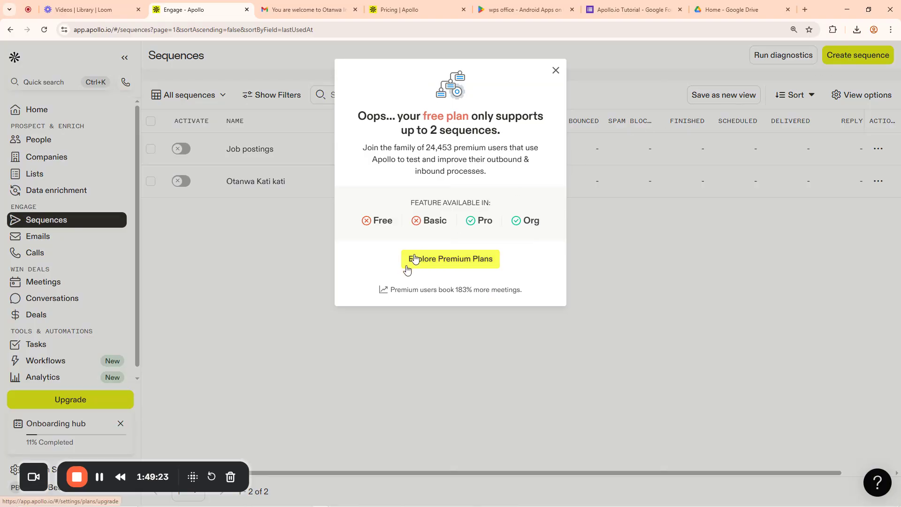
left_click(556, 71)
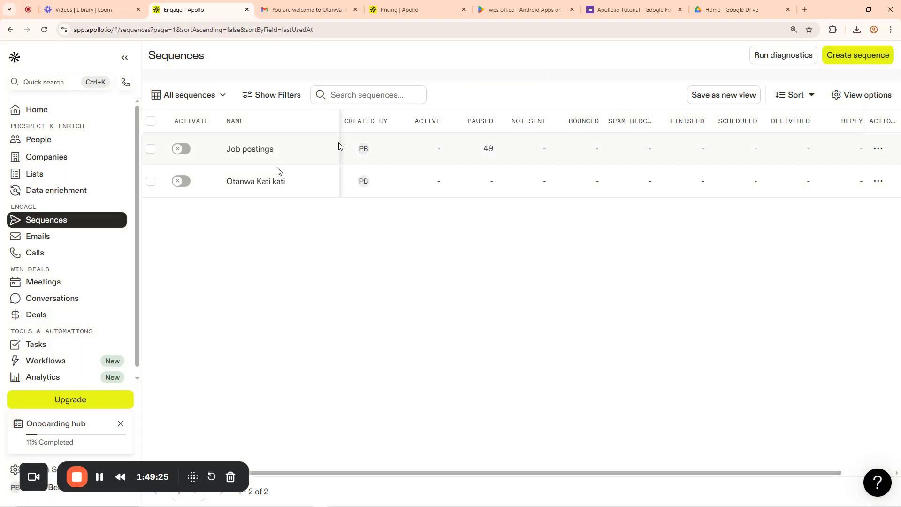
left_click(250, 183)
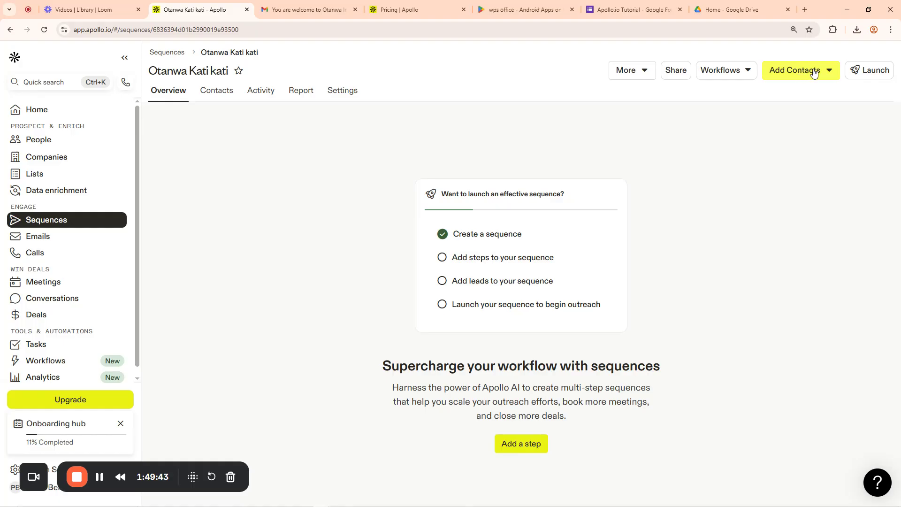
Start a CSV contact upload and open the file picker on the Downloads folder
left_click(829, 71)
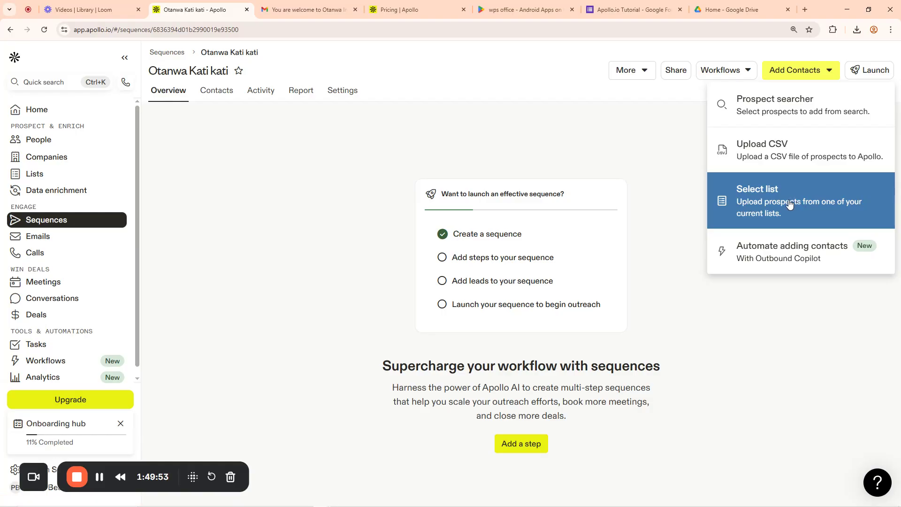
left_click(763, 158)
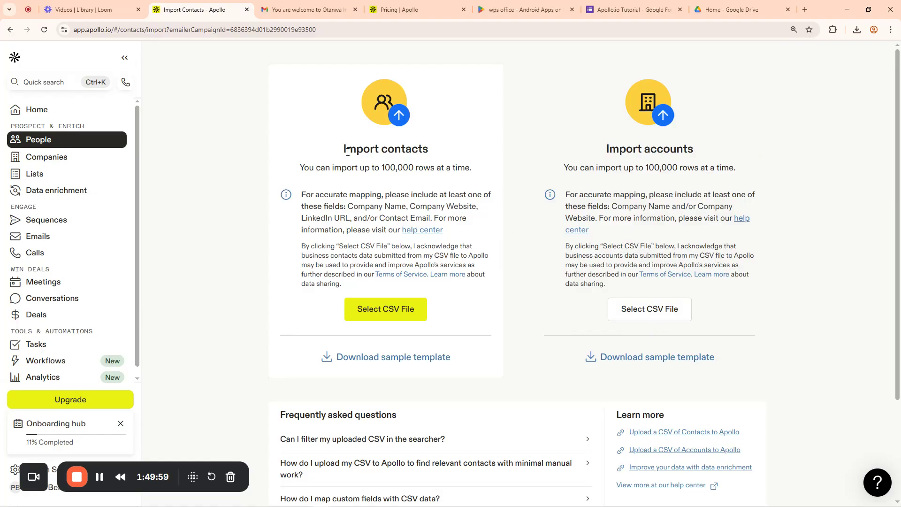
left_click_drag(347, 150, 451, 158)
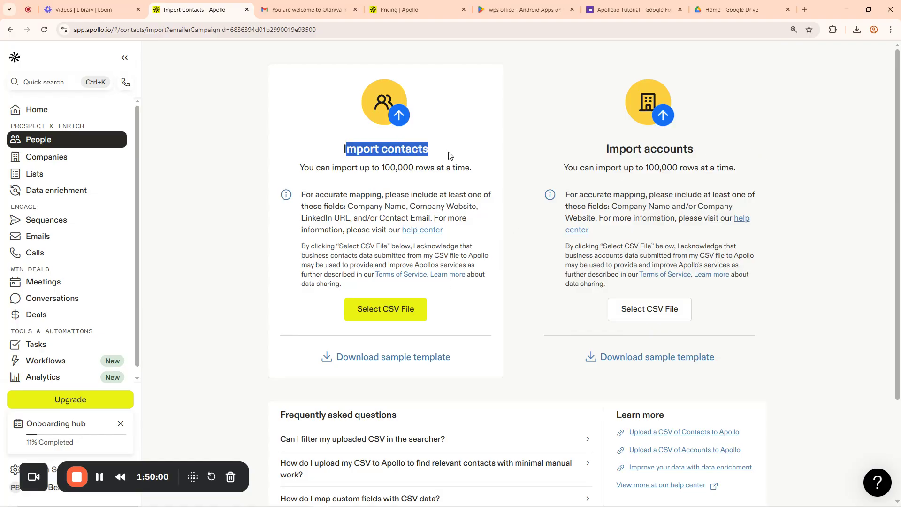
left_click(385, 309)
left_click(829, 73)
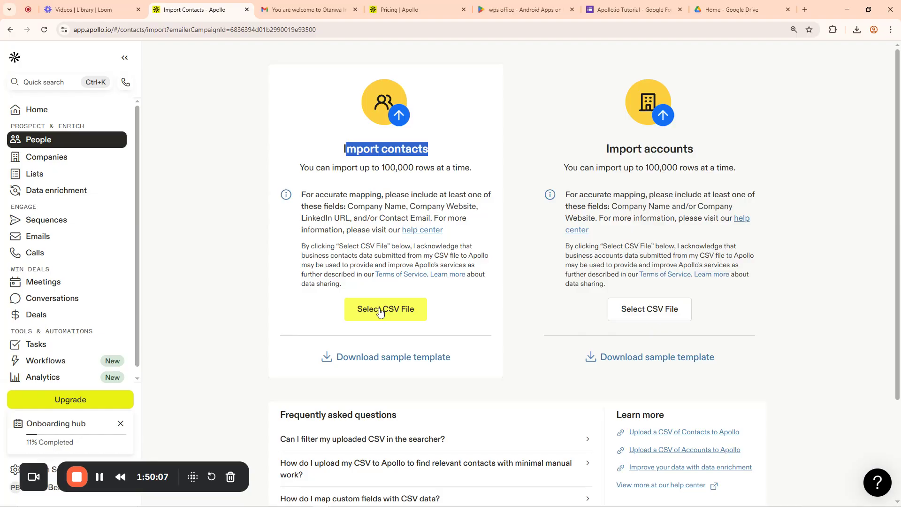
left_click(381, 310)
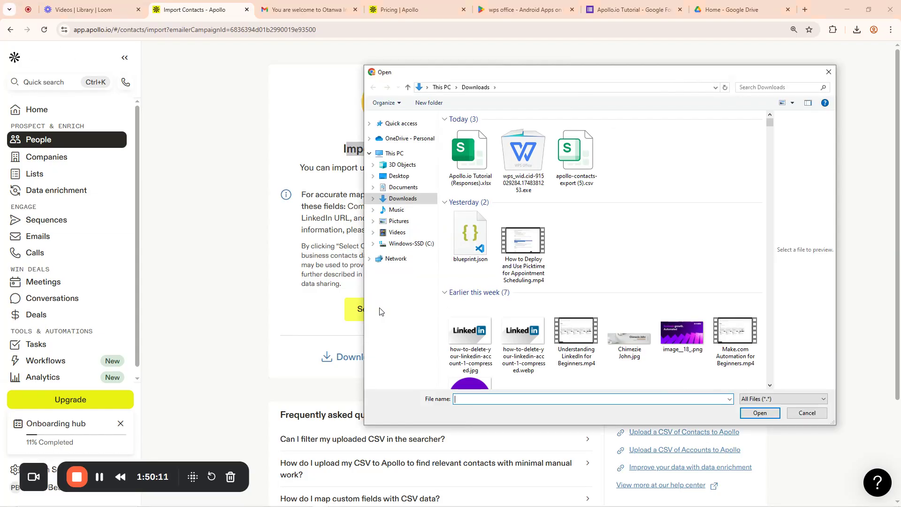
Try loading Apollo.io Tutorial (Responses).xlsx, dismiss the missing-CSV alert, and close the picker with no file
left_click(473, 181)
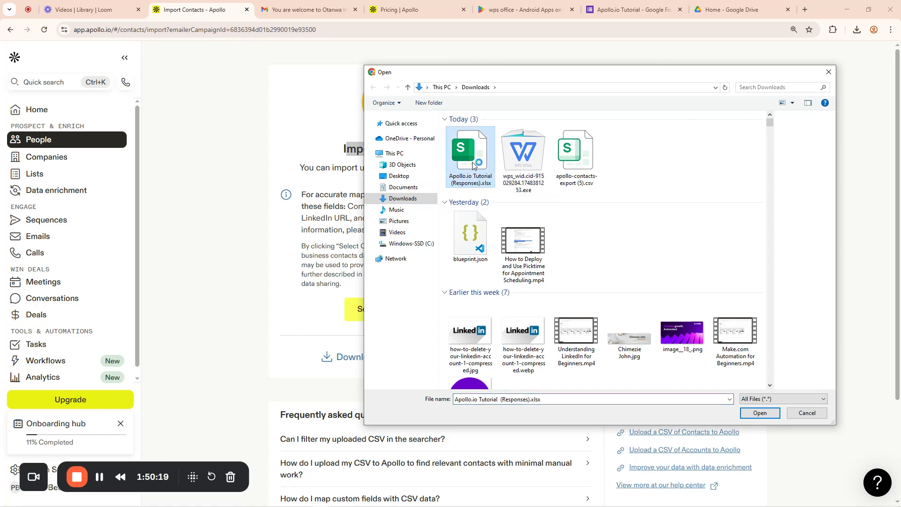
left_click(760, 413)
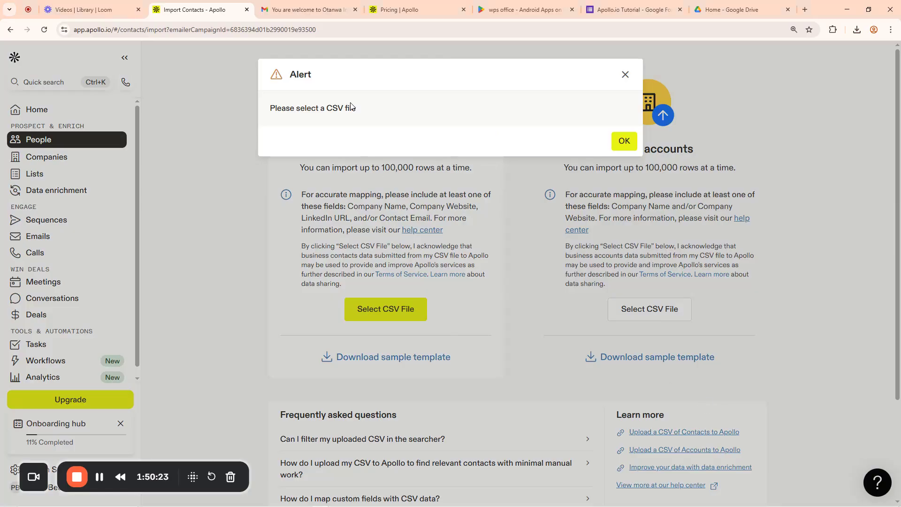
left_click(622, 140)
left_click(390, 309)
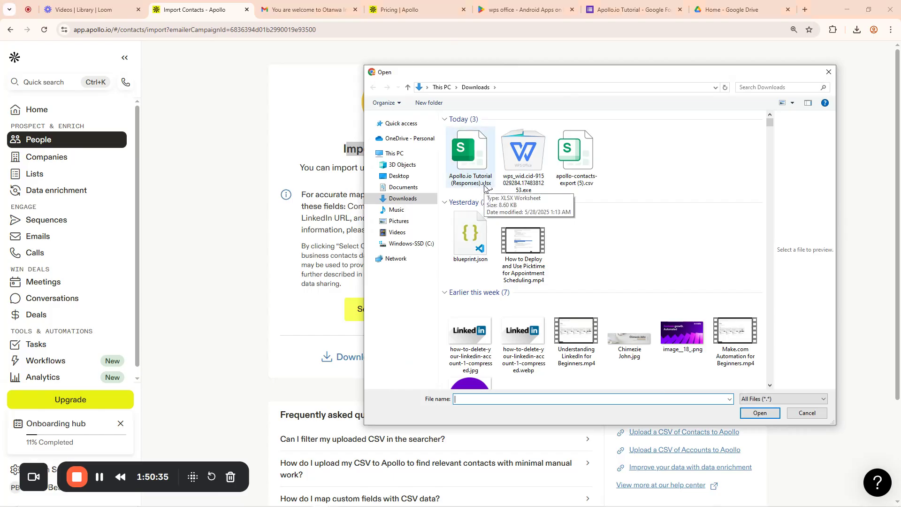
left_click(829, 72)
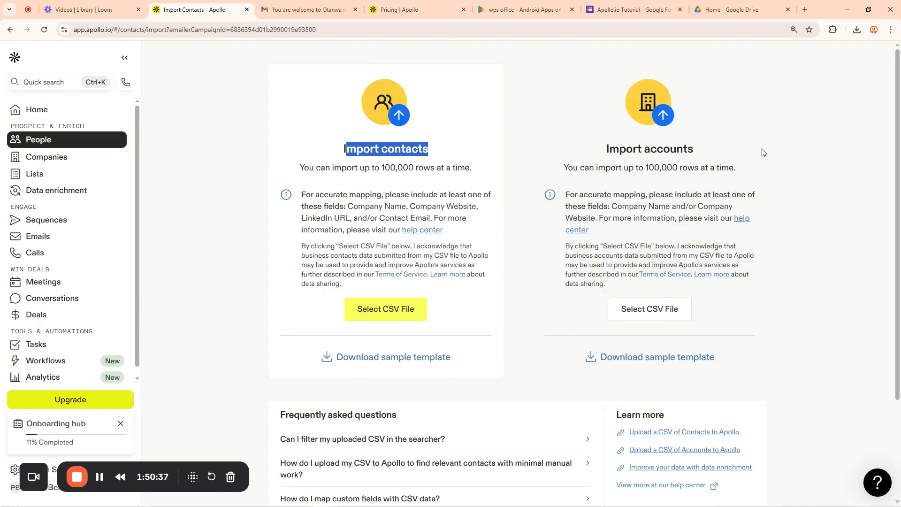
scroll(753, 336, "down", 3)
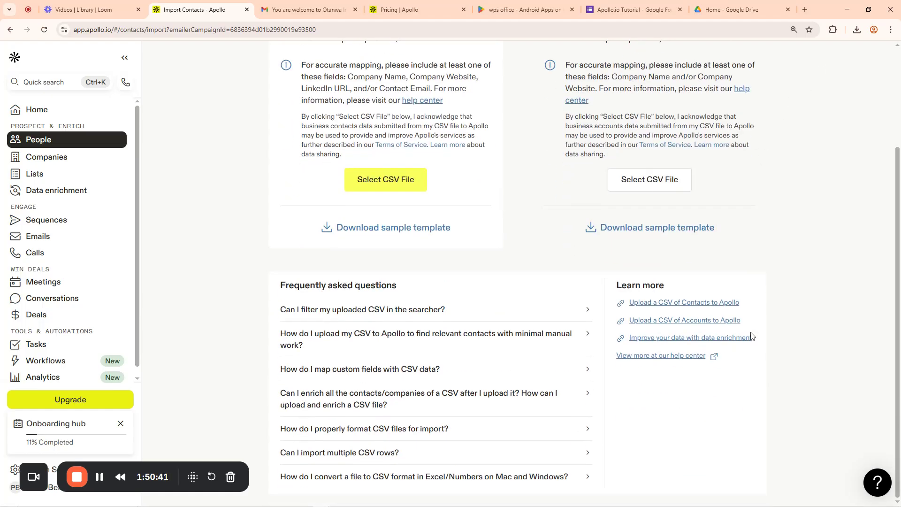
Minimize Chrome and Google Meet and open File Explorer maximized on Quick access
left_click(852, 5)
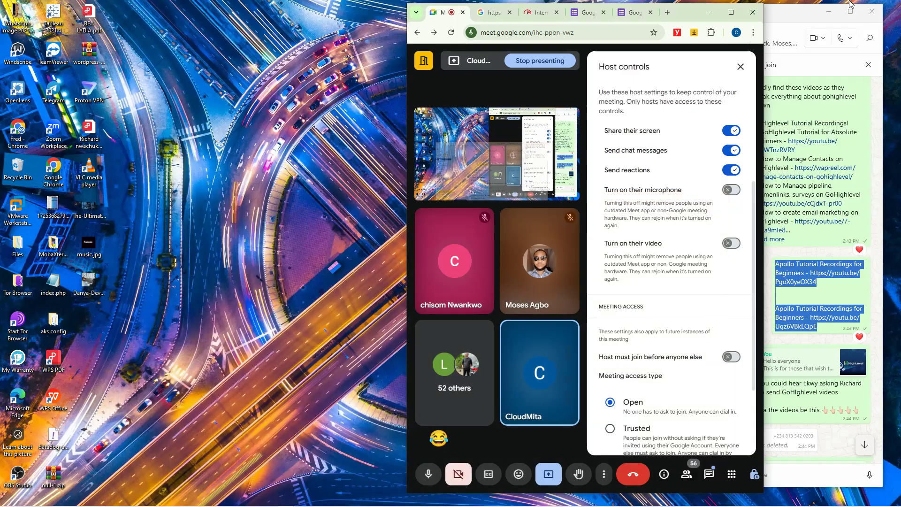
left_click(710, 13)
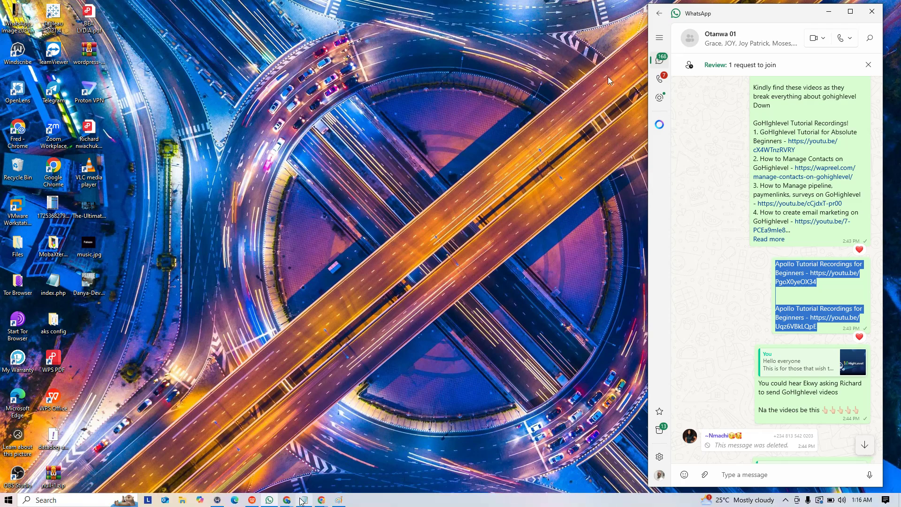
mouse_move(305, 501)
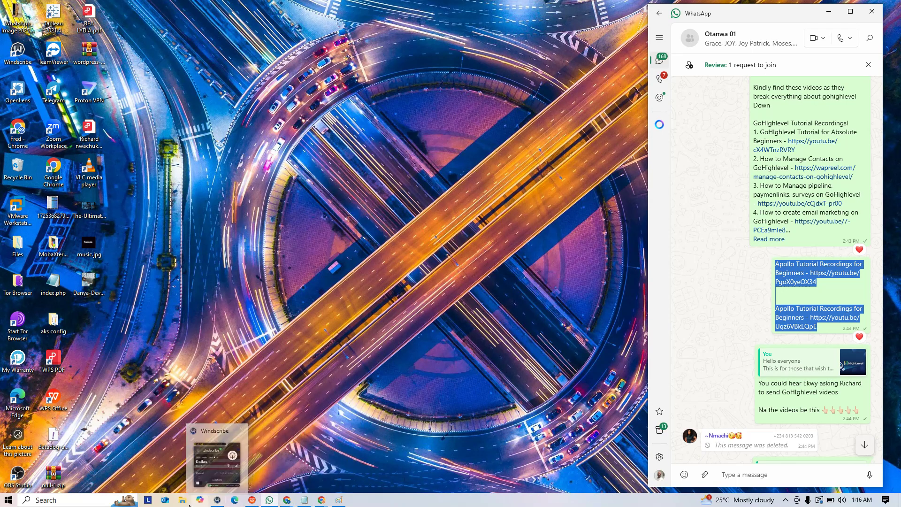
left_click(202, 500)
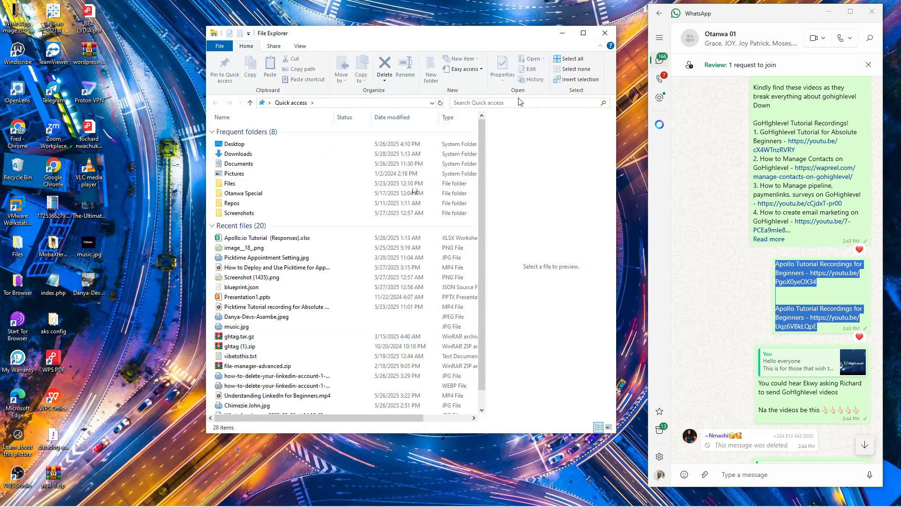
left_click(584, 33)
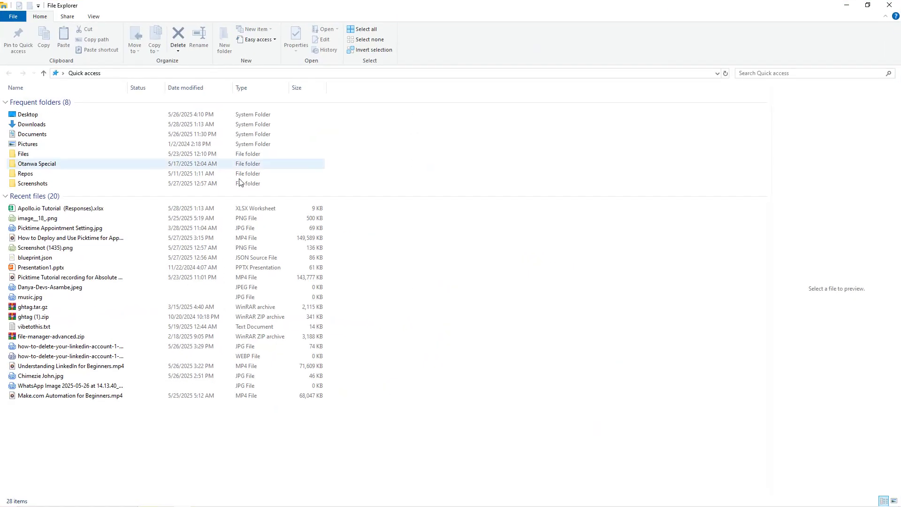
Open Apollo.io Tutorial (Responses).xlsx in WPS Spreadsheets, then close it without saving the contacts export CSV
double_click(42, 208)
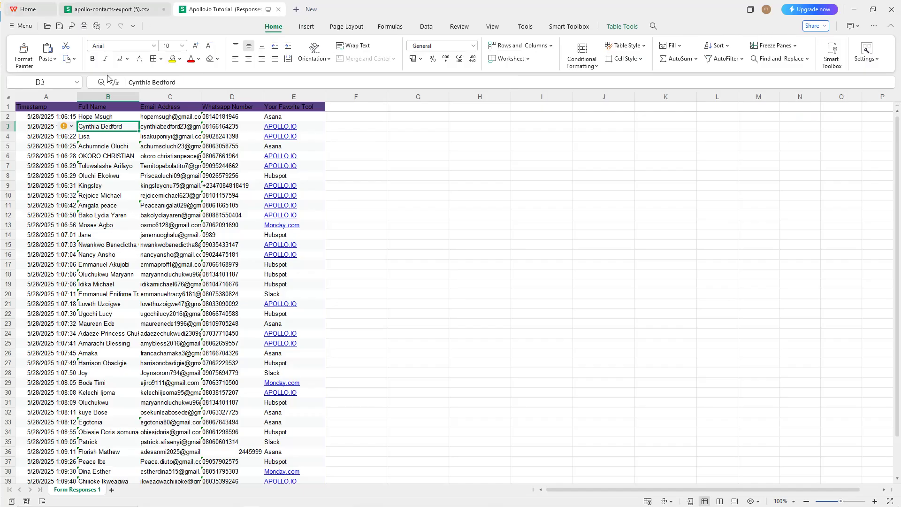
left_click(23, 26)
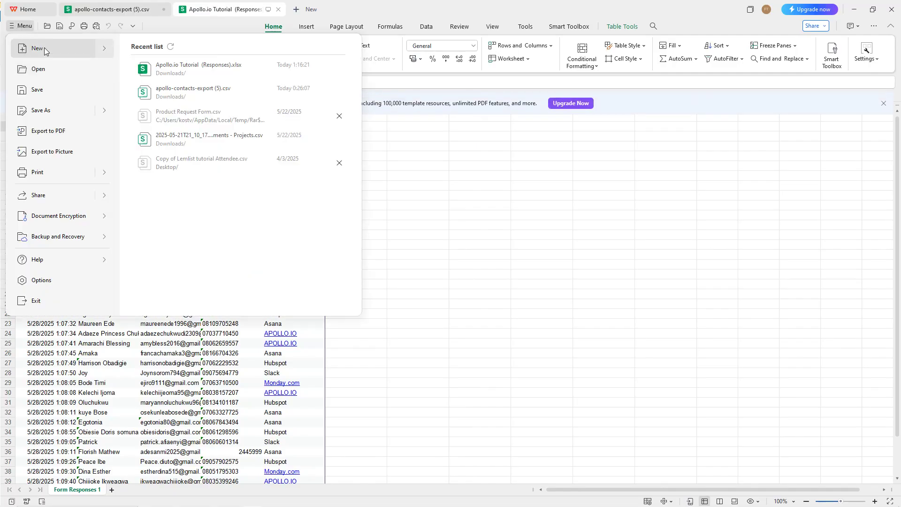
mouse_move(97, 115)
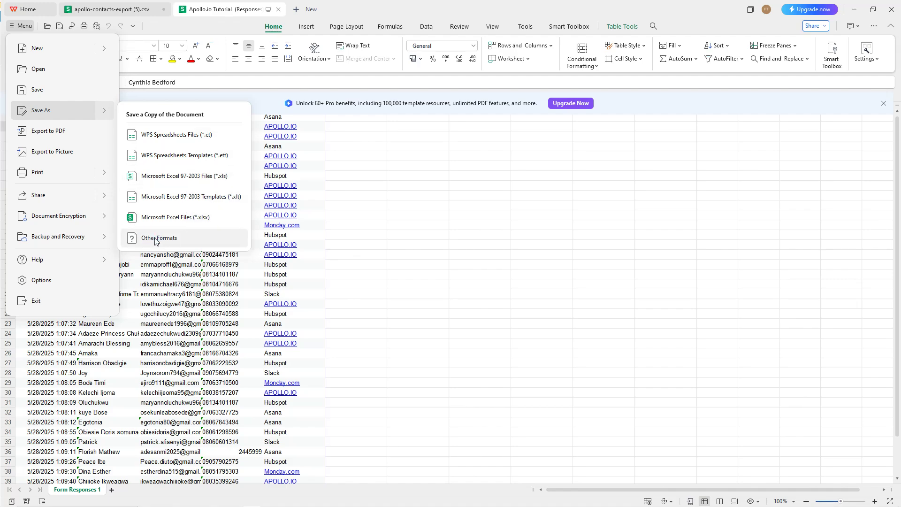
left_click(892, 10)
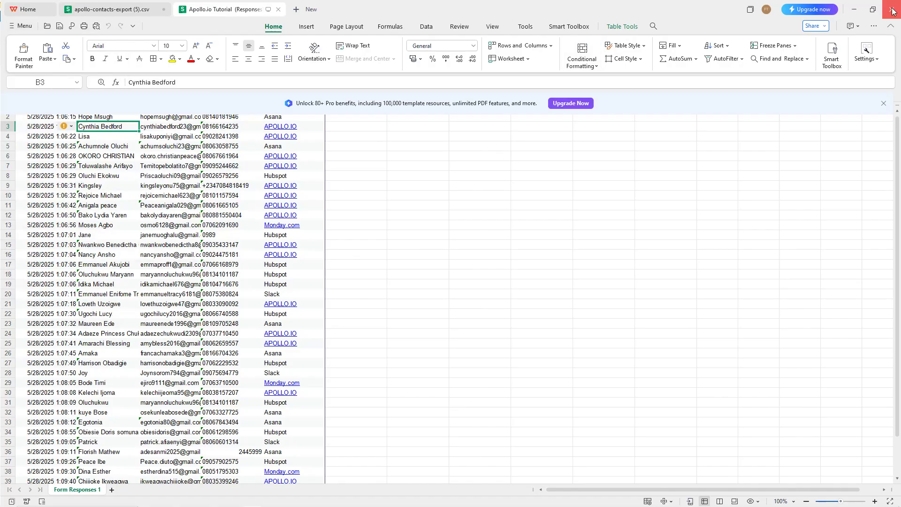
left_click(893, 10)
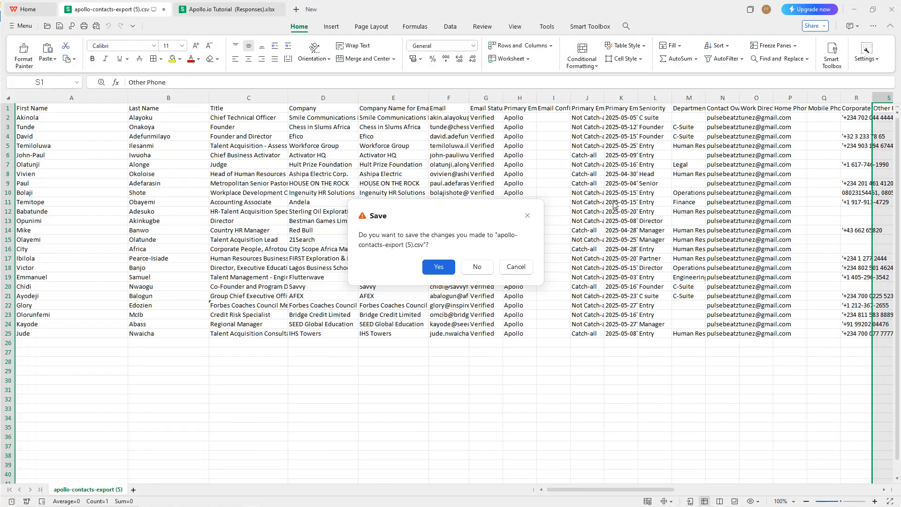
left_click(476, 267)
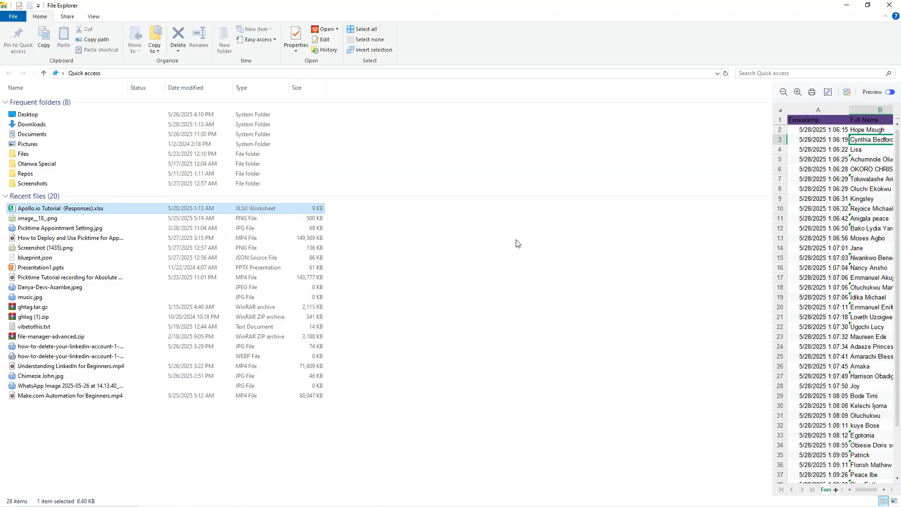
left_click(894, 6)
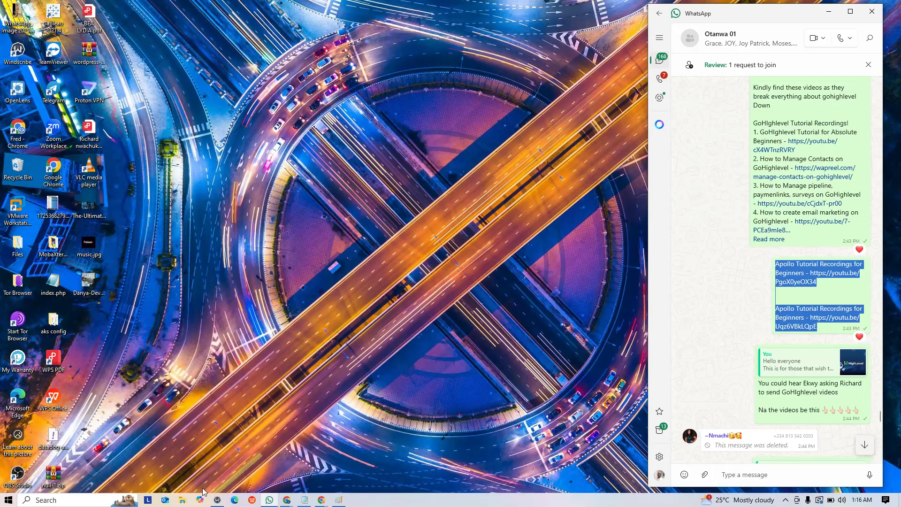
left_click(182, 500)
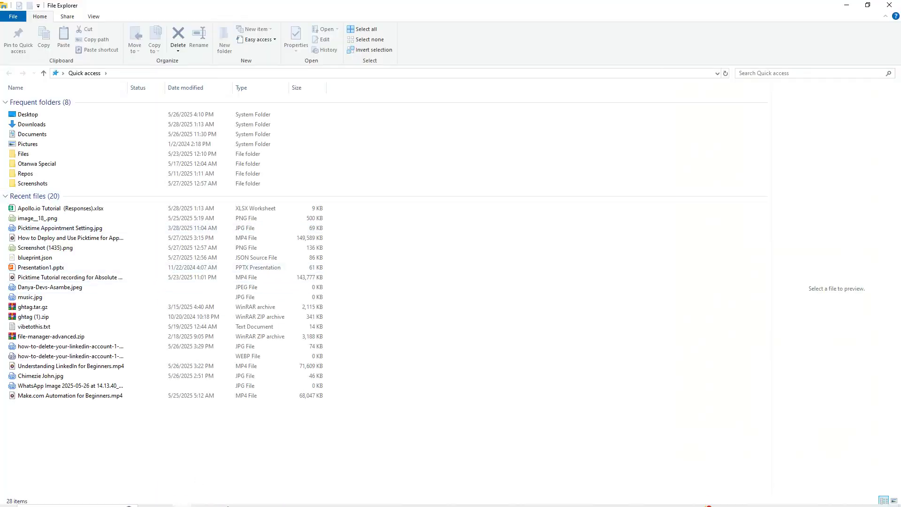
Bring the Apollo import contacts window forward from the taskbar, then minimize it again
mouse_move(228, 506)
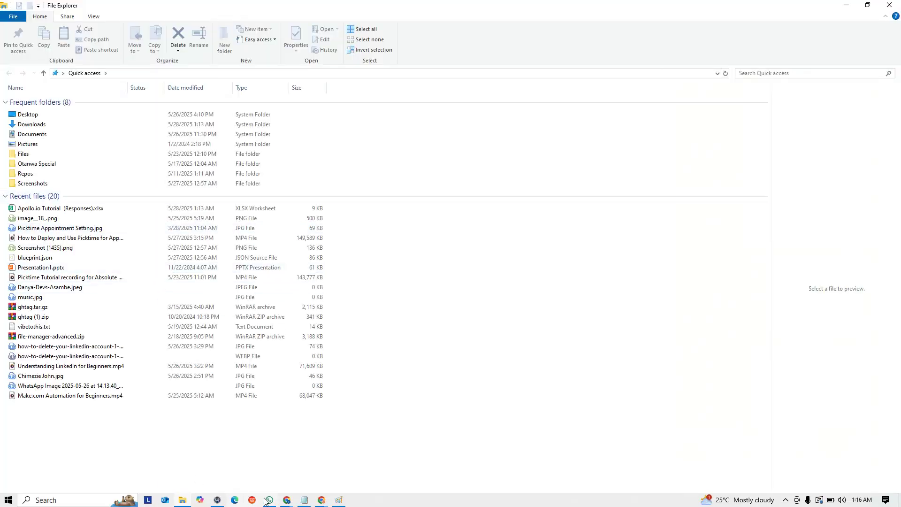
left_click(285, 502)
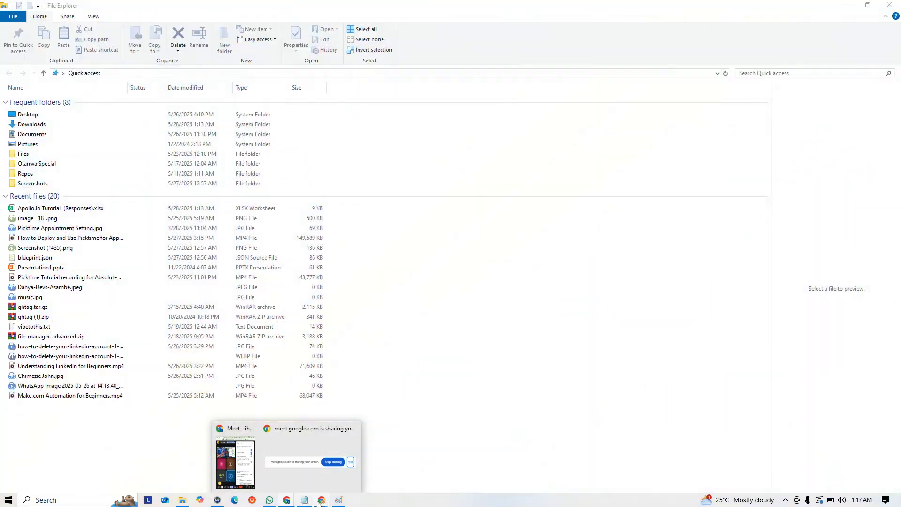
mouse_move(321, 500)
left_click(274, 482)
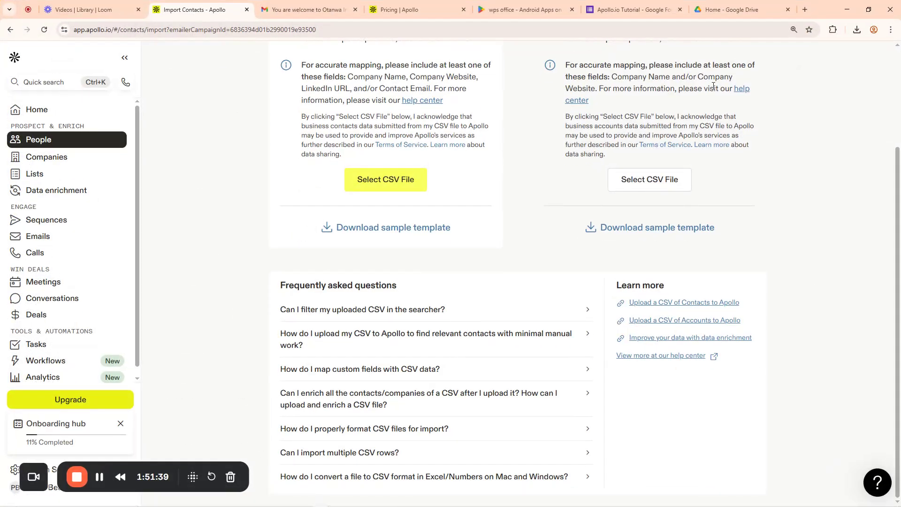
left_click(853, 10)
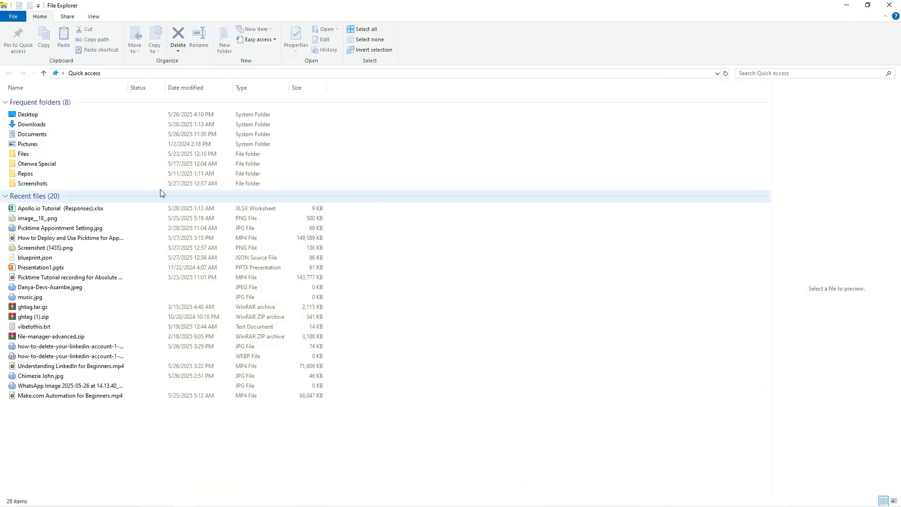
Browse this PC's Program Files for another app to open the Apollo.io Tutorial workbook
right_click(46, 210)
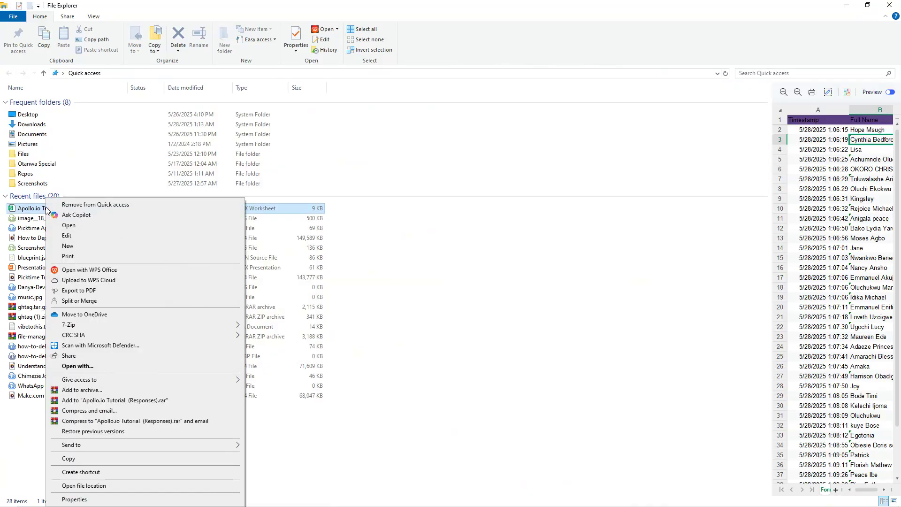
left_click(102, 369)
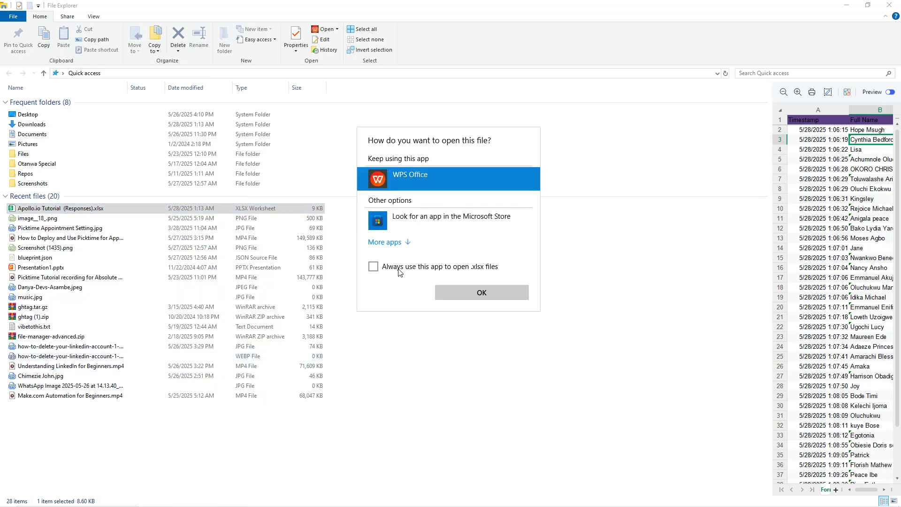
left_click(389, 244)
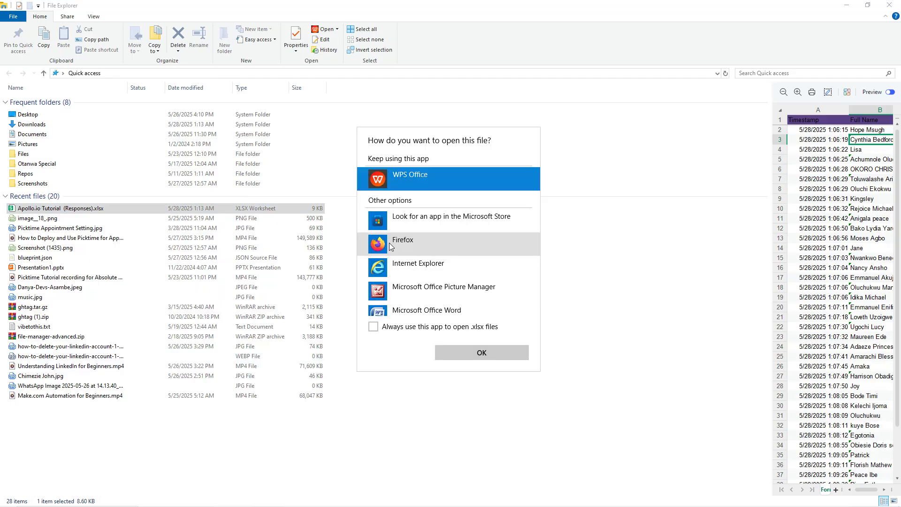
scroll(420, 265, "down", 2)
scroll(419, 265, "down", 5)
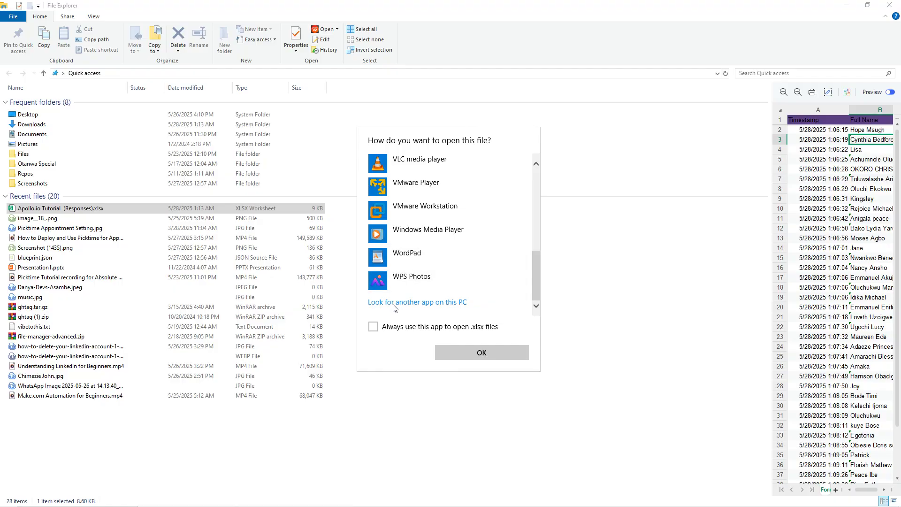
left_click(438, 303)
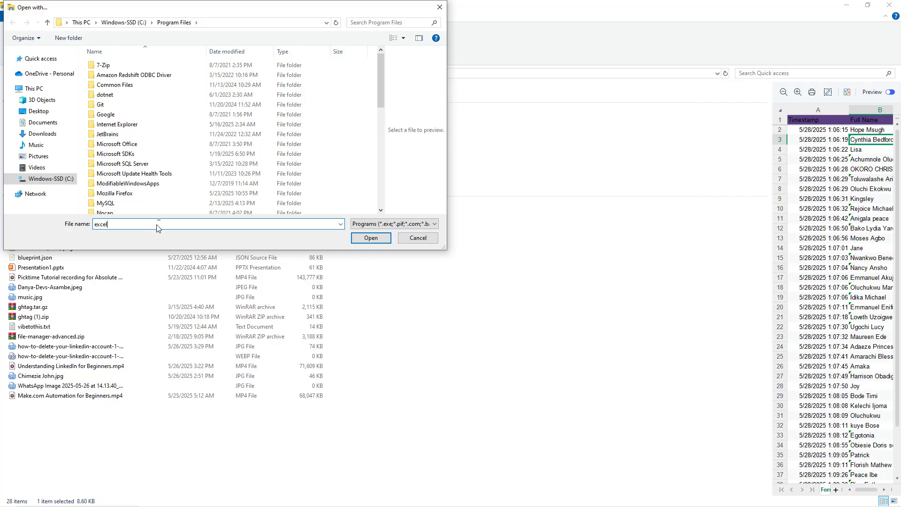
key("ctrl+a")
key("BackSpace")
double_click(131, 145)
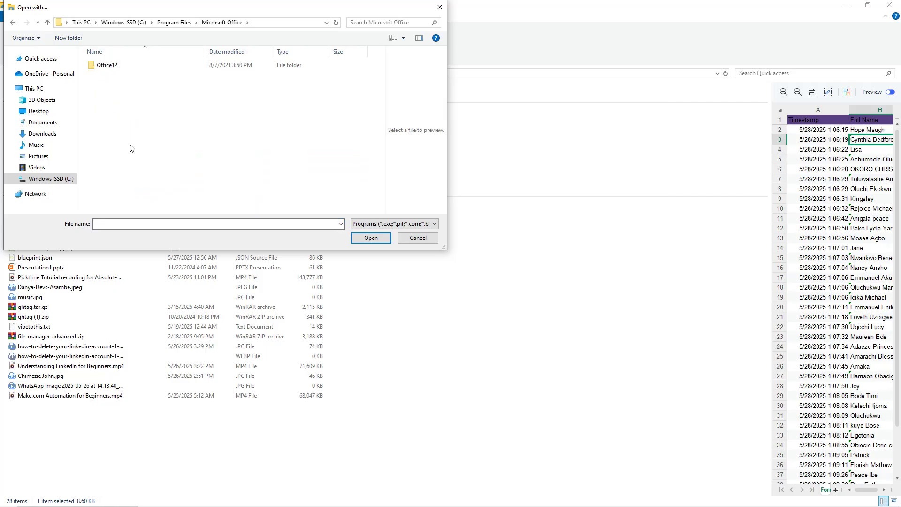
double_click(118, 65)
double_click(118, 66)
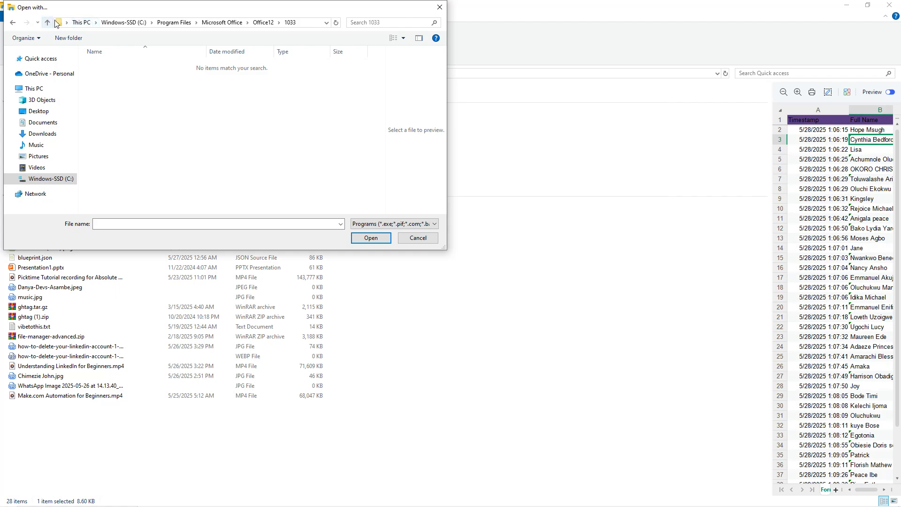
left_click(176, 23)
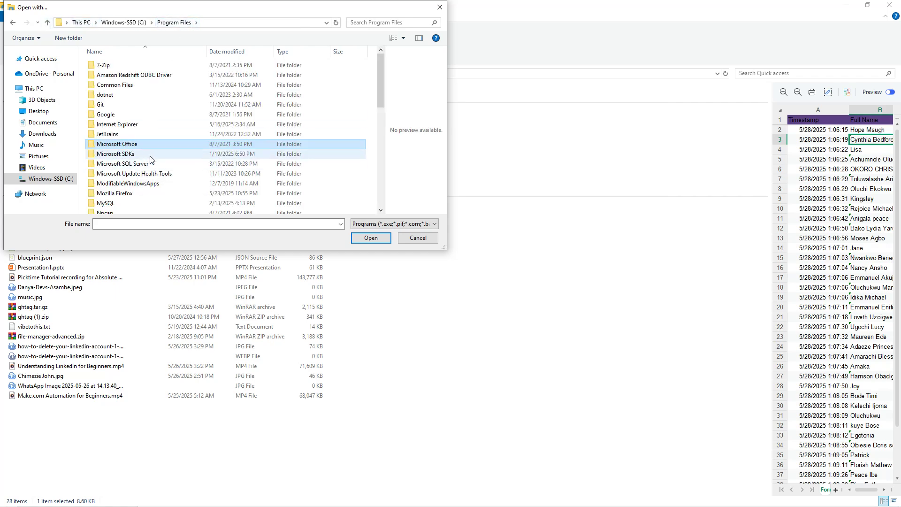
scroll(137, 201, "down", 4)
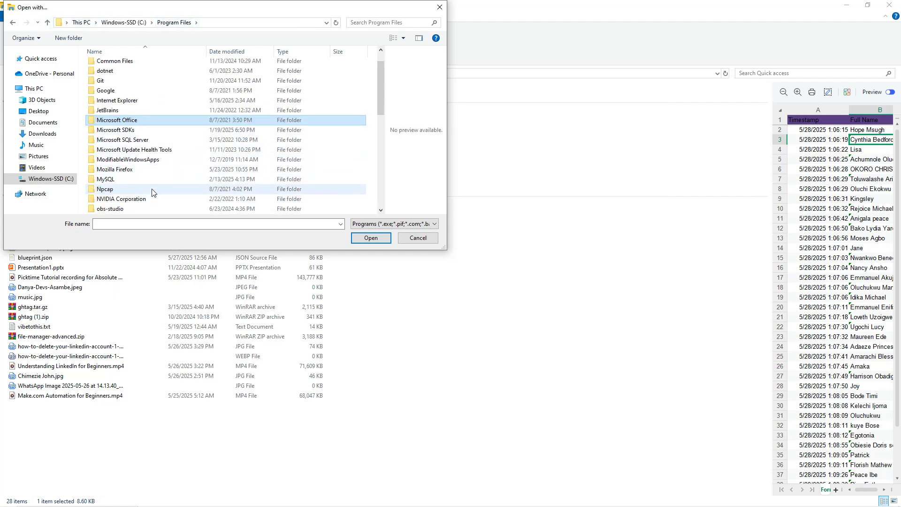
scroll(147, 194, "down", 6)
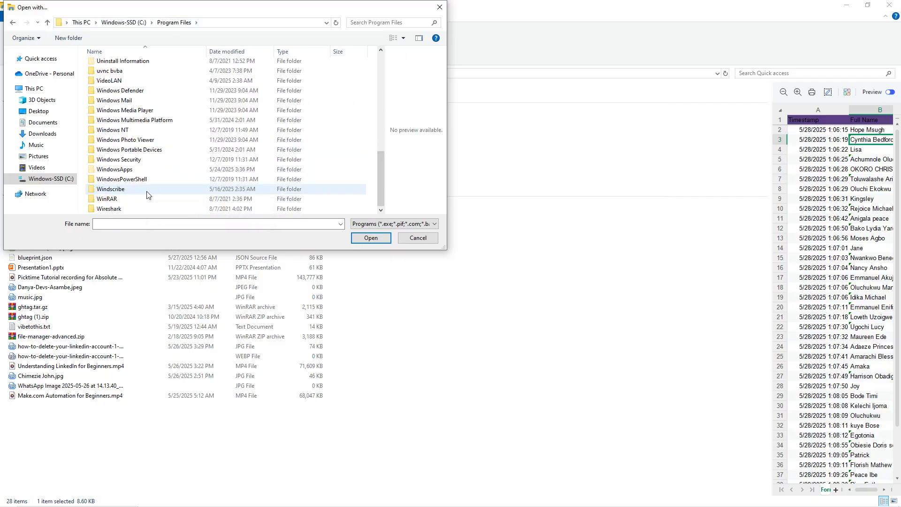
scroll(136, 198, "up", 10)
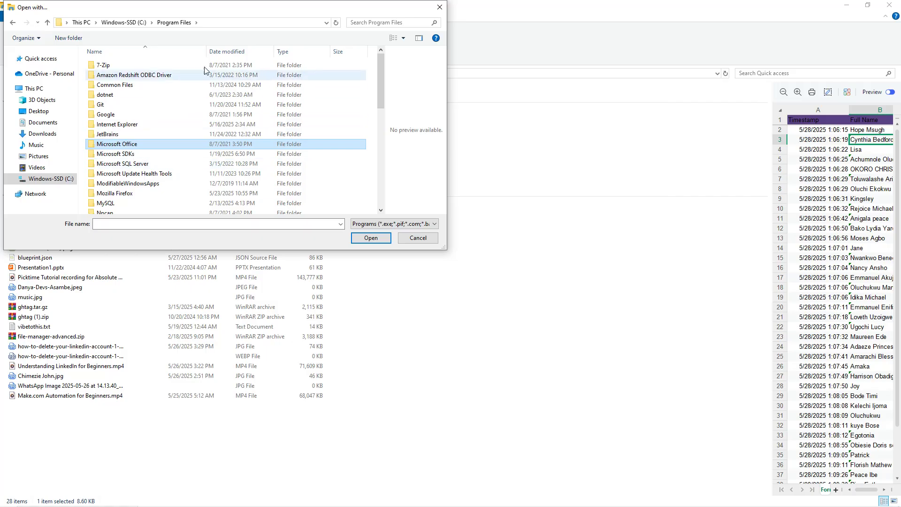
left_click(439, 8)
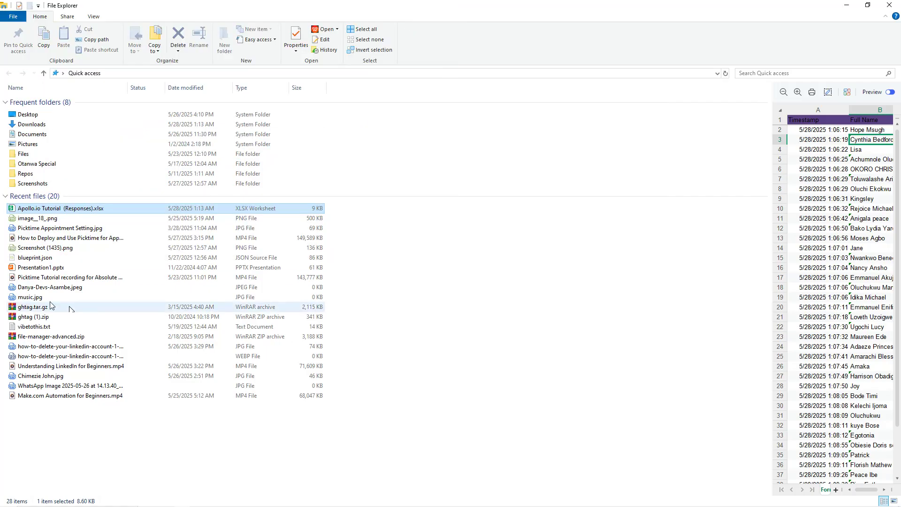
Open Apollo.io Tutorial (Responses).xlsx with WPS Office from the Open with app list
right_click(33, 212)
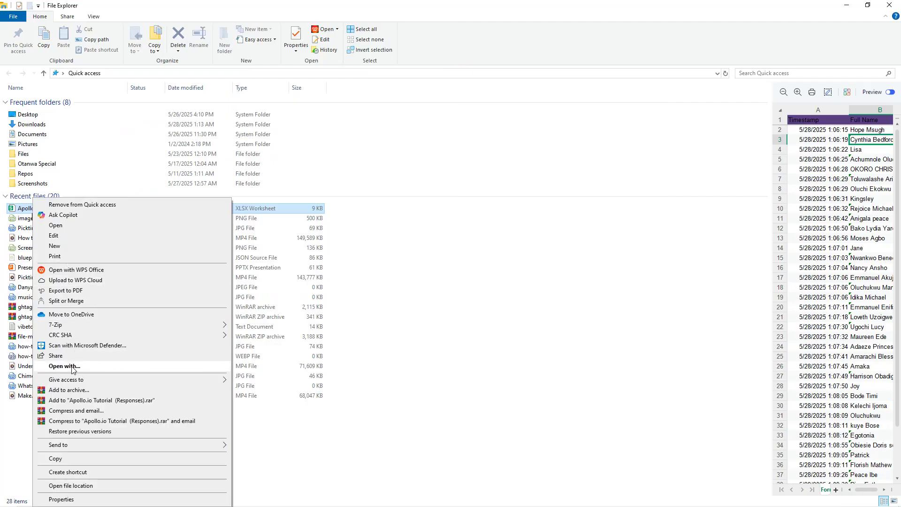
left_click(72, 368)
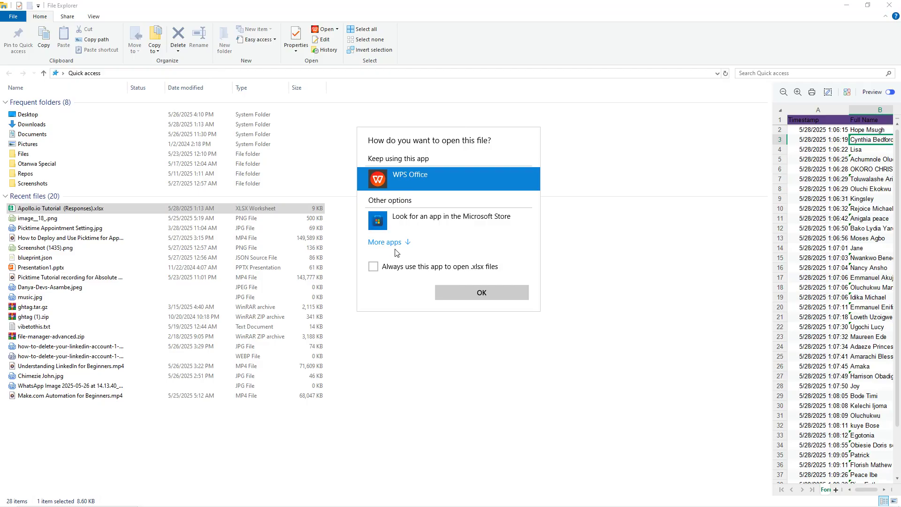
left_click(393, 243)
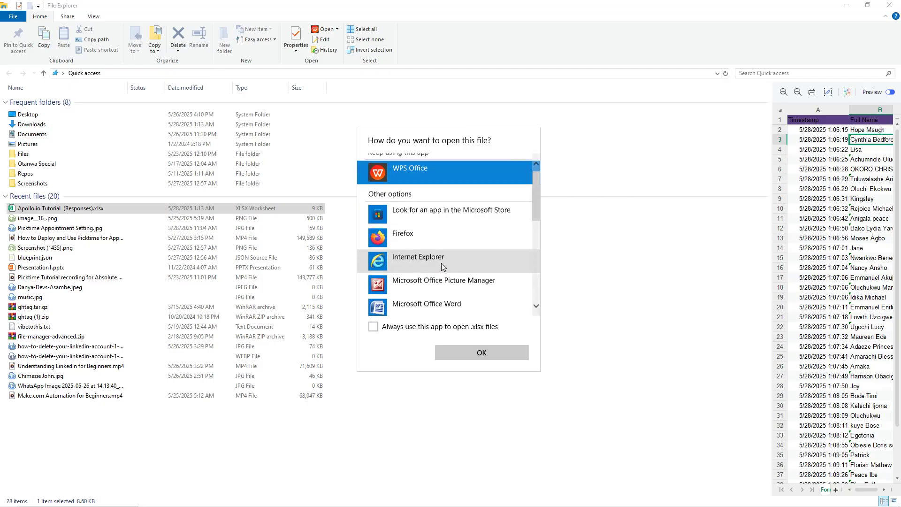
scroll(442, 263, "down", 3)
scroll(441, 263, "down", 3)
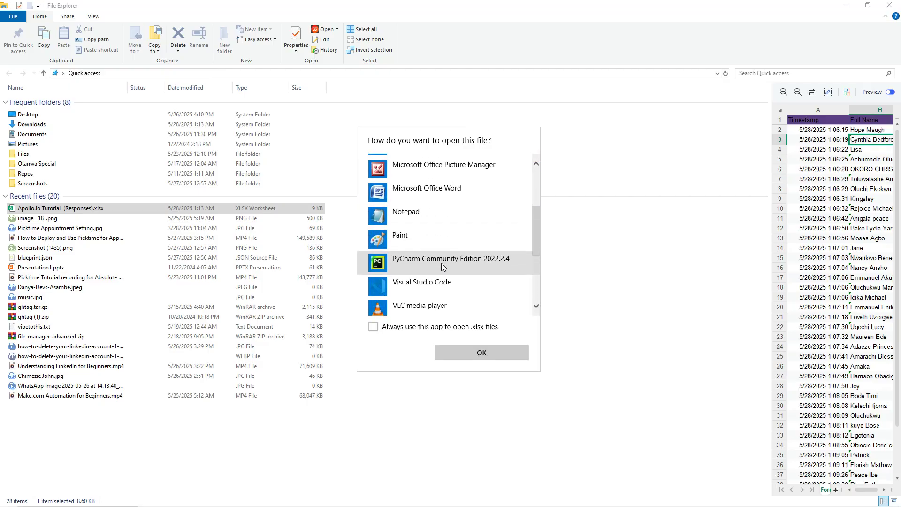
scroll(441, 263, "down", 1)
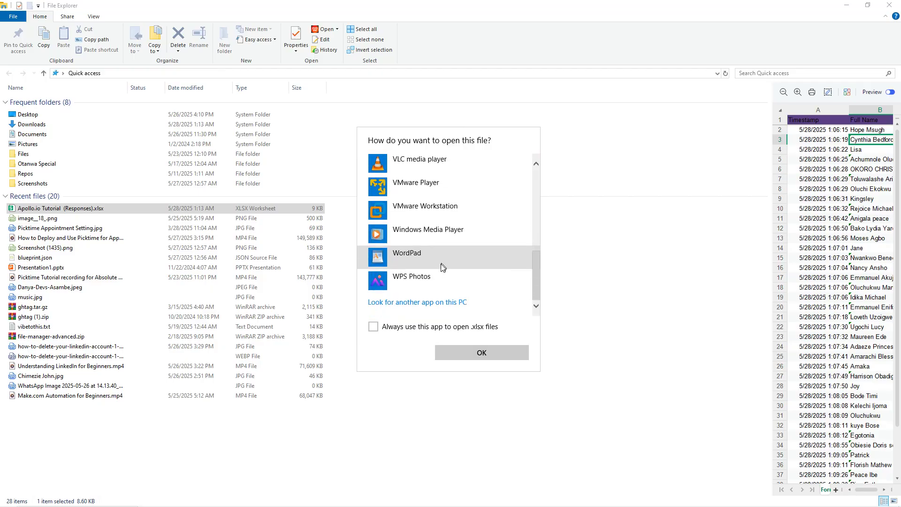
scroll(432, 233, "up", 6)
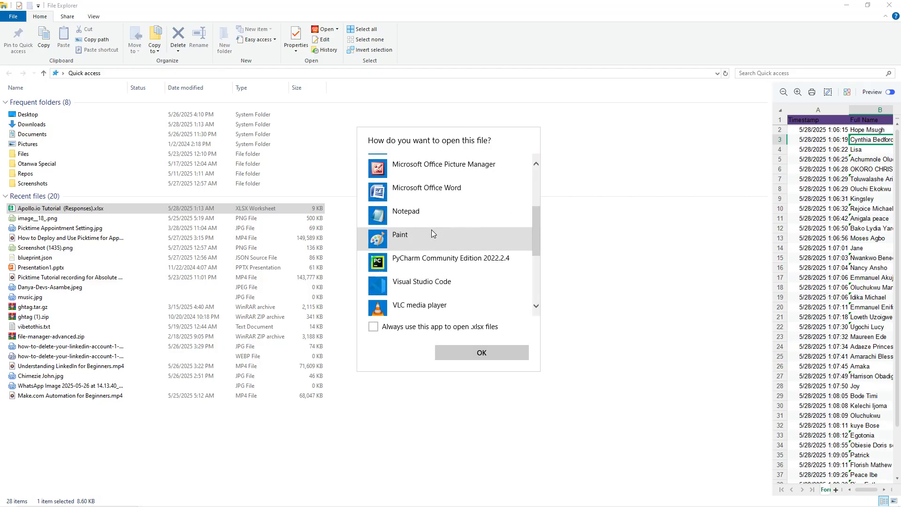
scroll(431, 234, "up", 2)
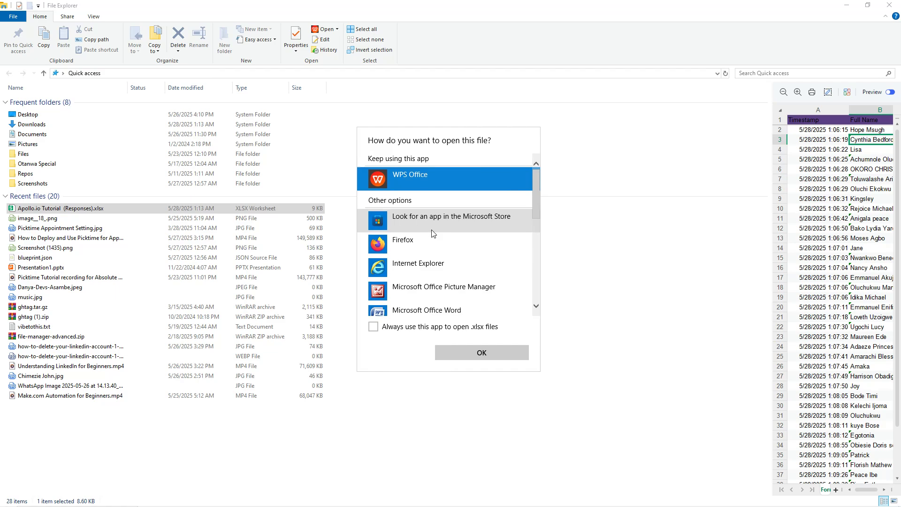
left_click(603, 98)
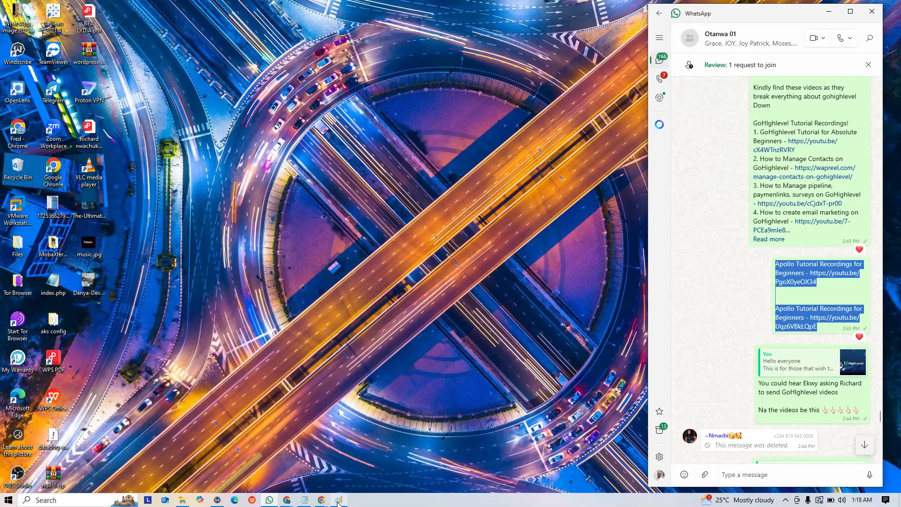
In WPS Office, open the Apollo.io Tutorial (Responses) spreadsheet and bring up its Save As options
left_click(253, 500)
left_click(252, 501)
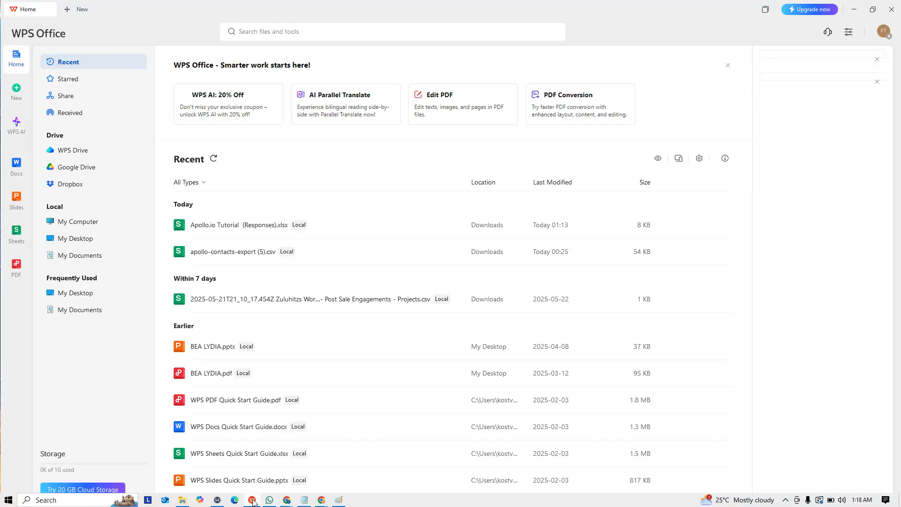
left_click(222, 226)
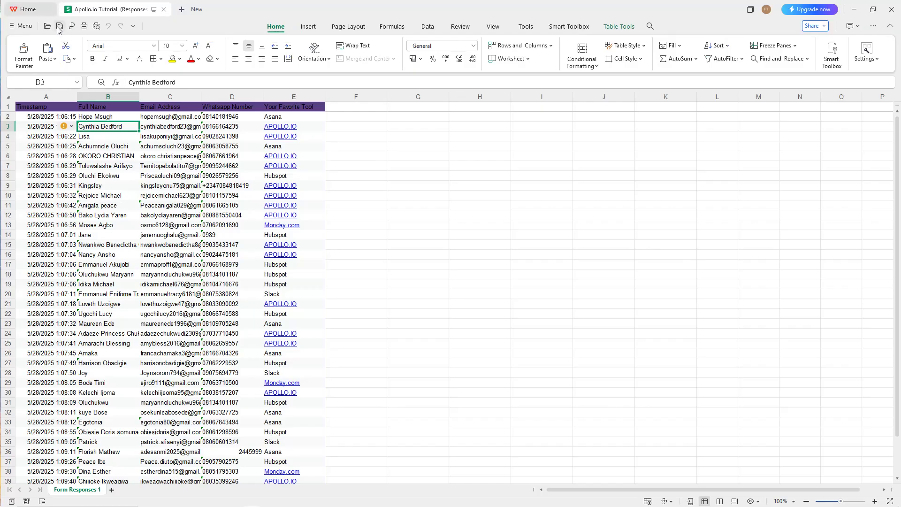
left_click(23, 29)
mouse_move(100, 117)
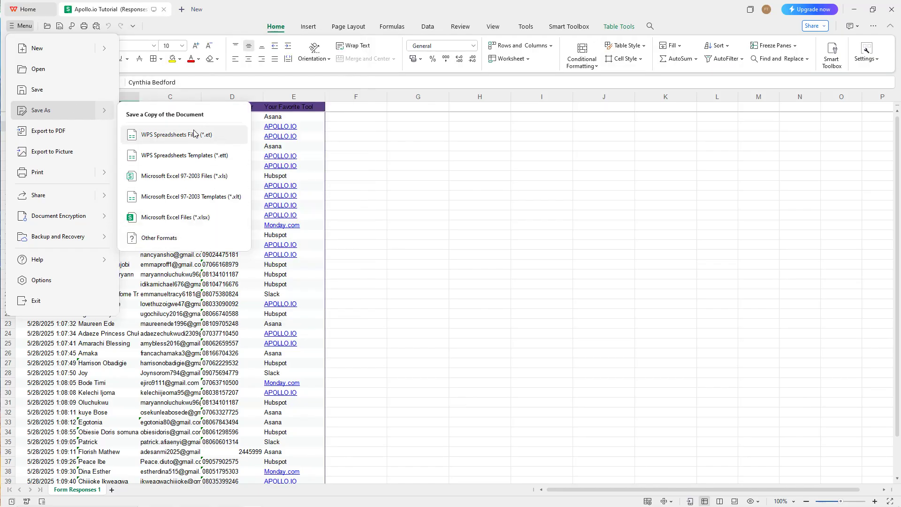
Save a copy to the Desktop with the CSV (comma-separated) file type
left_click(154, 238)
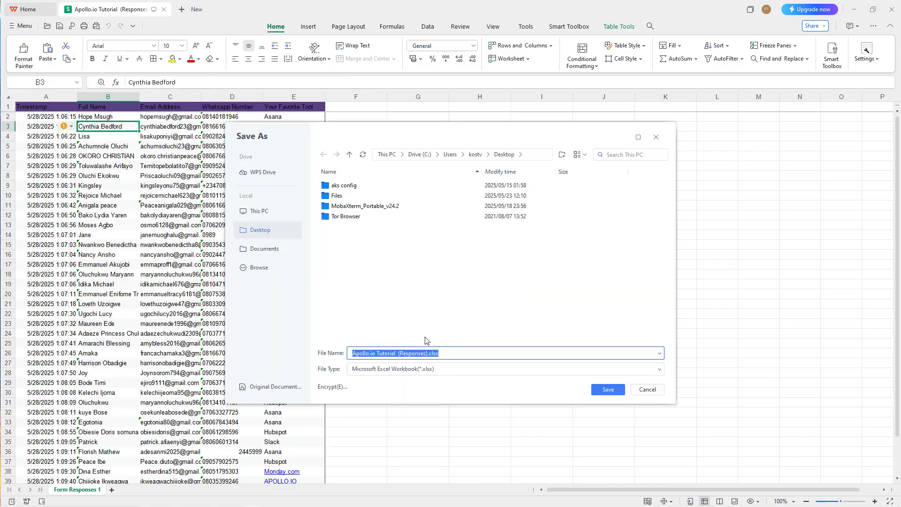
left_click(448, 355)
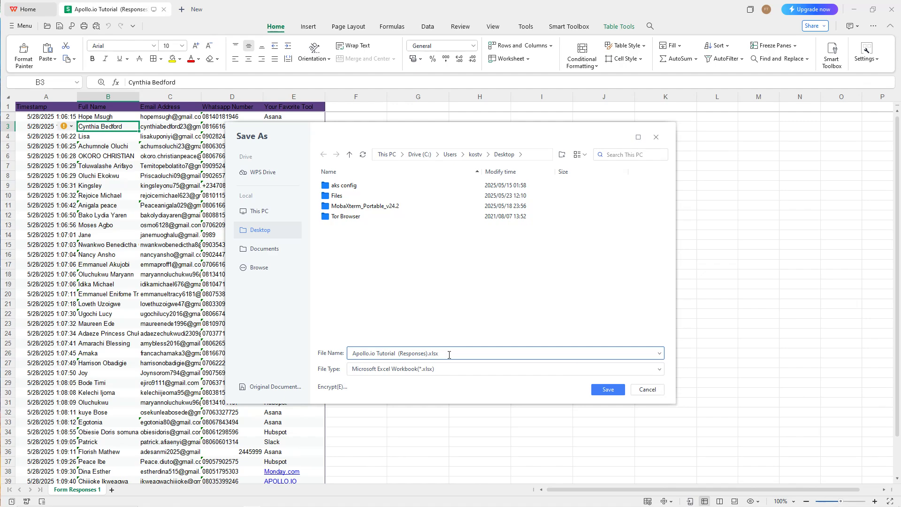
left_click(261, 212)
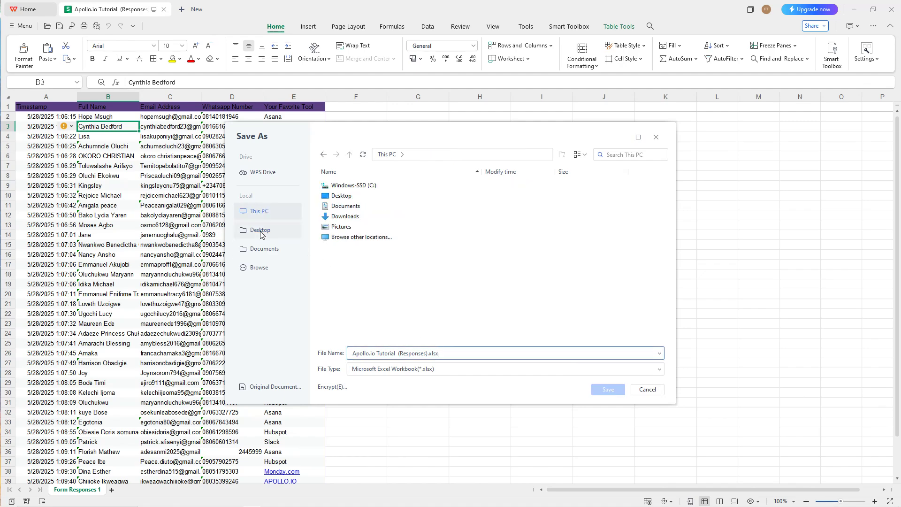
left_click(261, 231)
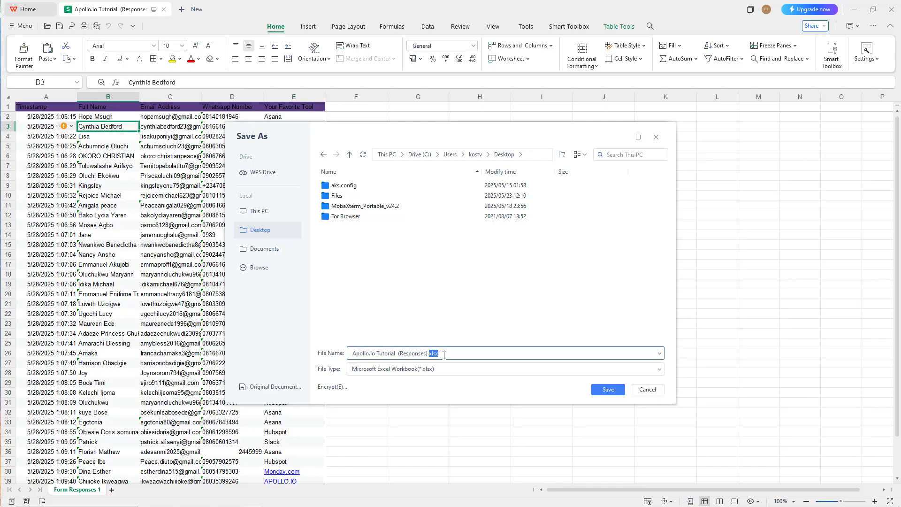
left_click(444, 370)
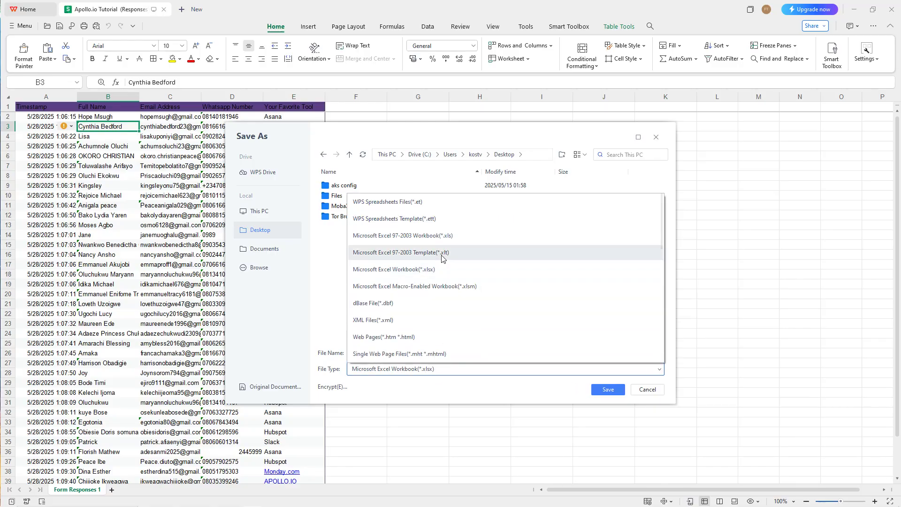
scroll(426, 319, "down", 2)
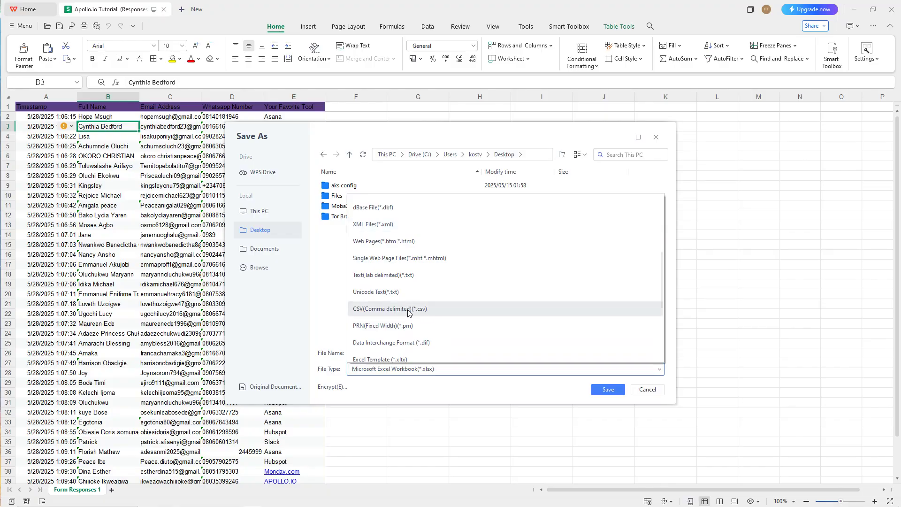
left_click(367, 310)
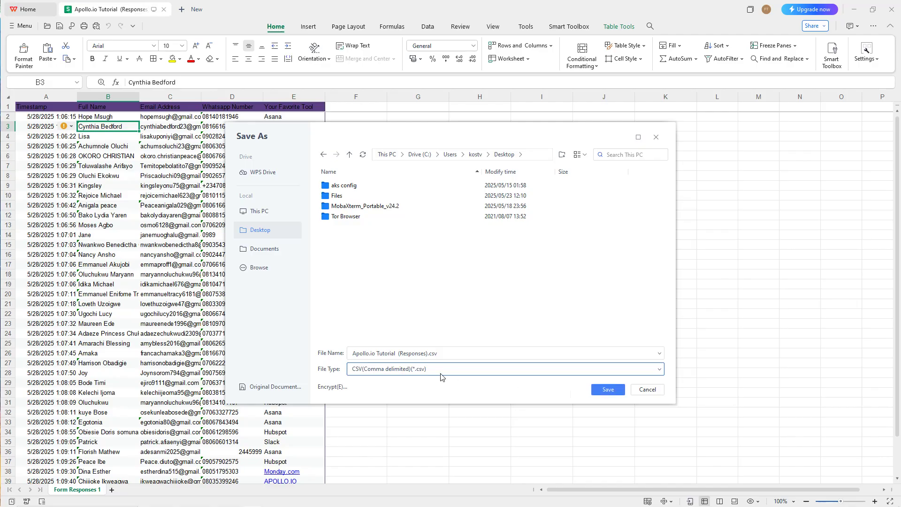
Name the file Otanwa Baby).csv and save it, keeping the CSV format
left_click_drag(427, 354, 367, 354)
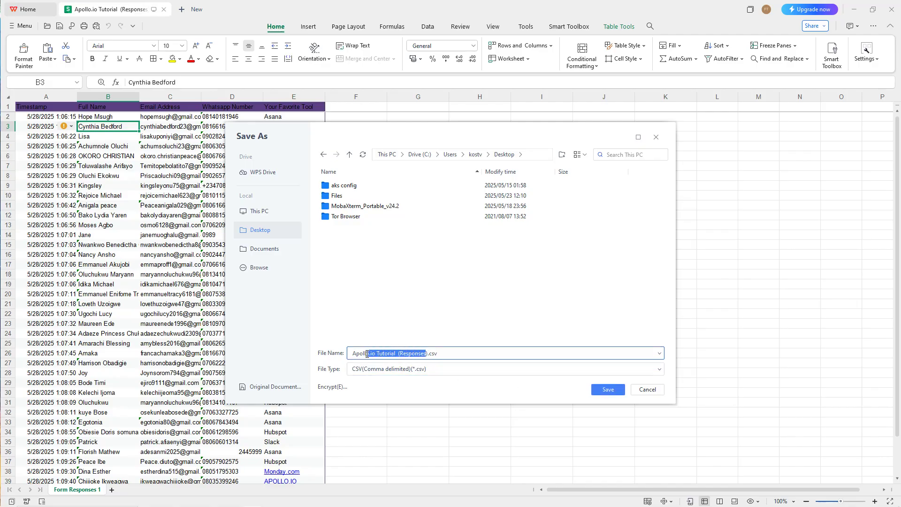
type("Otanwa Baby")
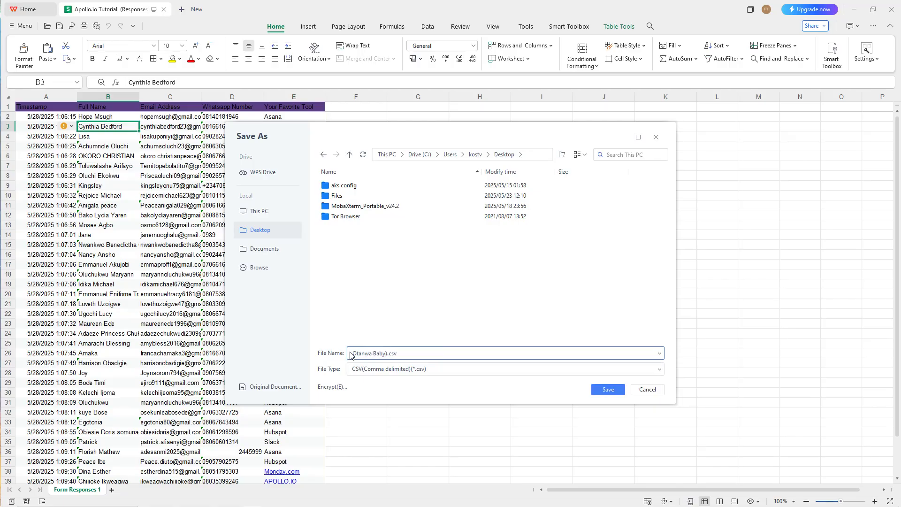
left_click(614, 391)
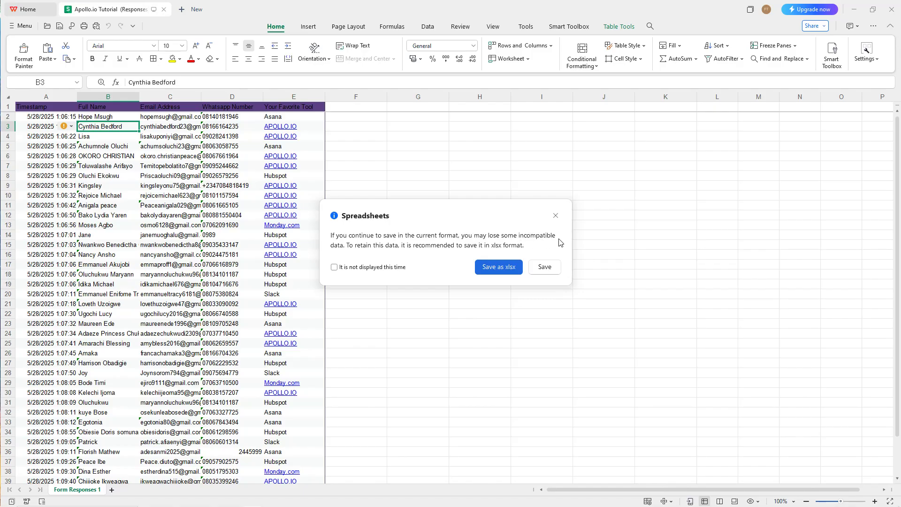
left_click(550, 269)
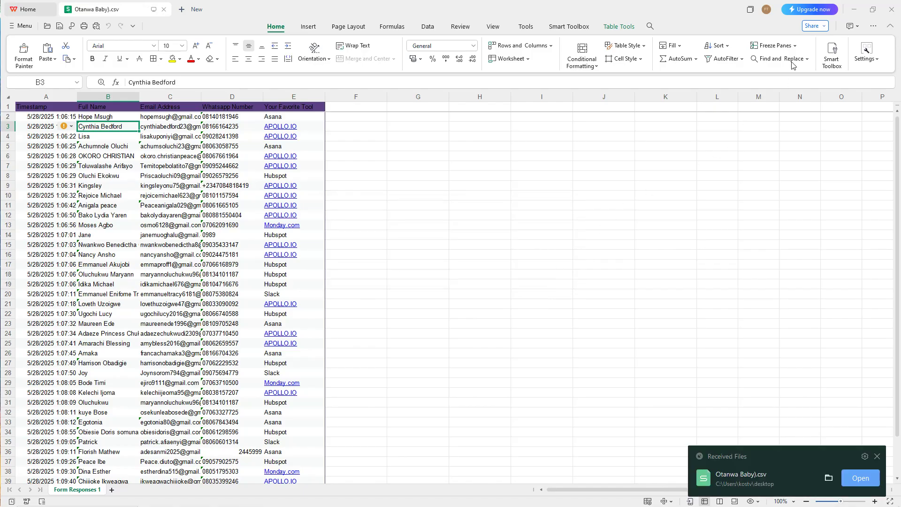
Upload Otanwa Baby).csv from the Desktop on Apollo's contact import page
left_click(855, 15)
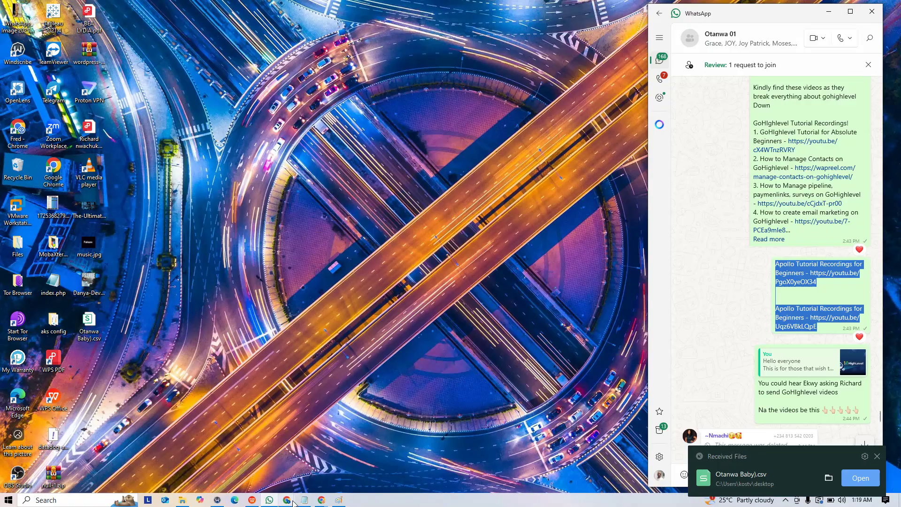
mouse_move(322, 500)
left_click(255, 463)
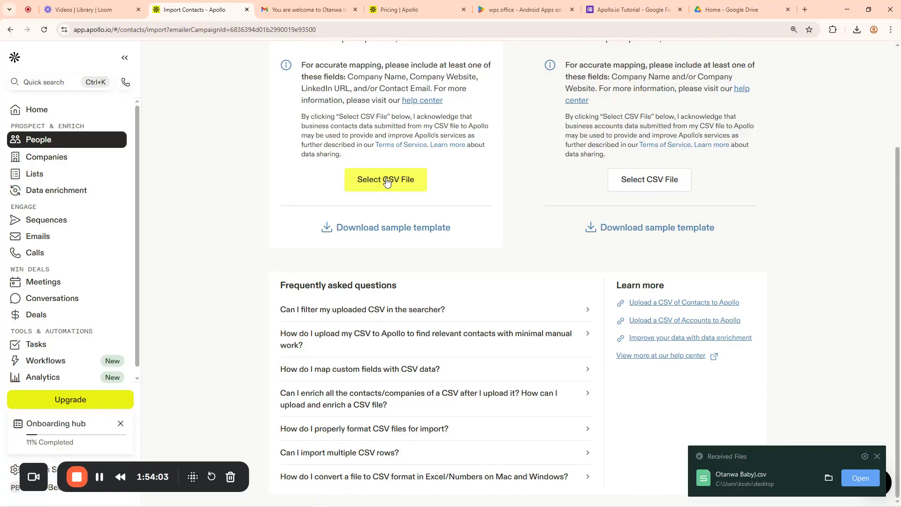
left_click(387, 181)
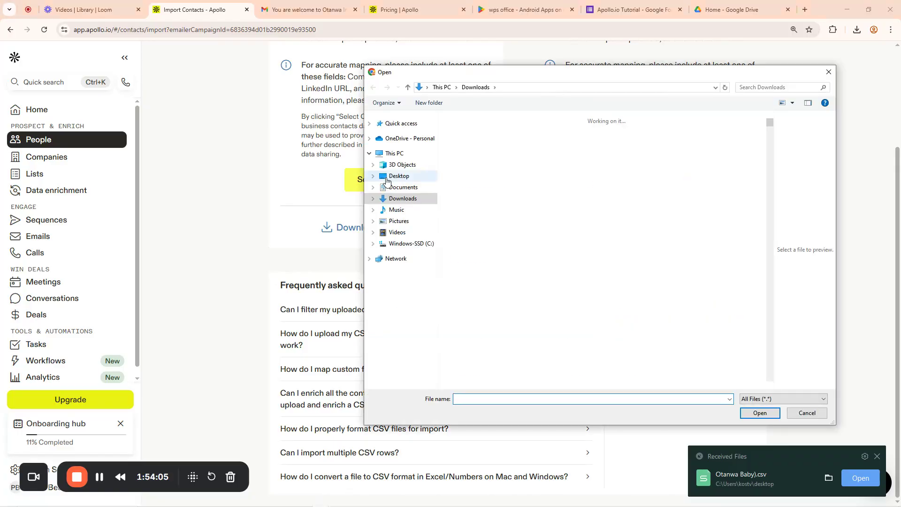
left_click(399, 176)
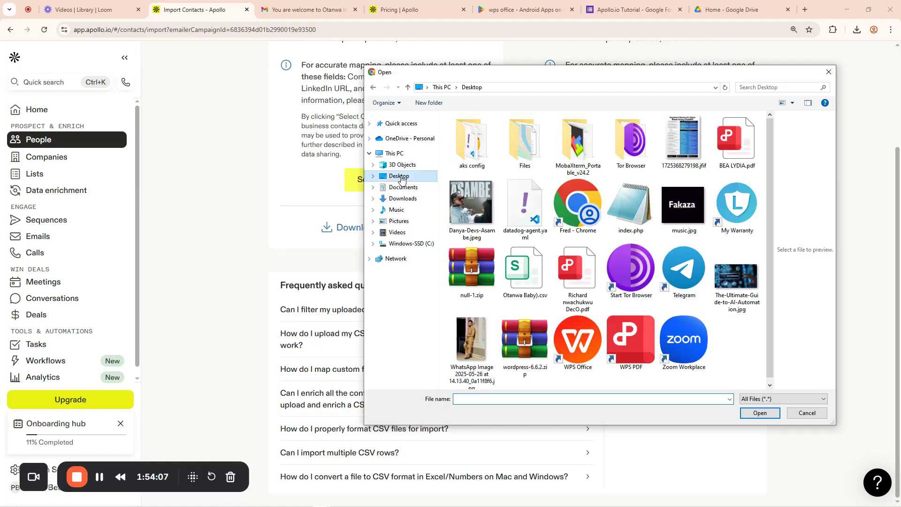
left_click(524, 281)
left_click(761, 414)
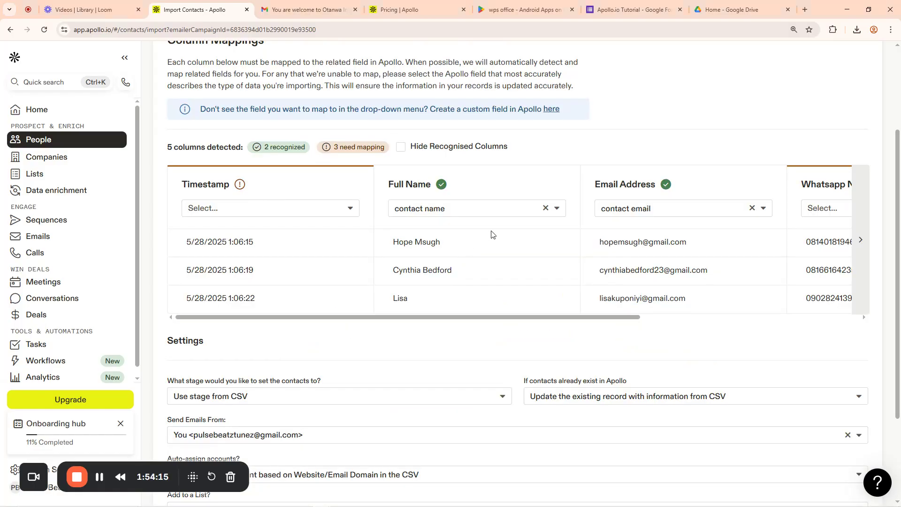
Scroll through the column mappings and import settings for the 41-row Otanwa Baby).csv upload
left_click_drag(549, 318, 517, 325)
scroll(453, 262, "down", 3)
scroll(498, 265, "up", 5)
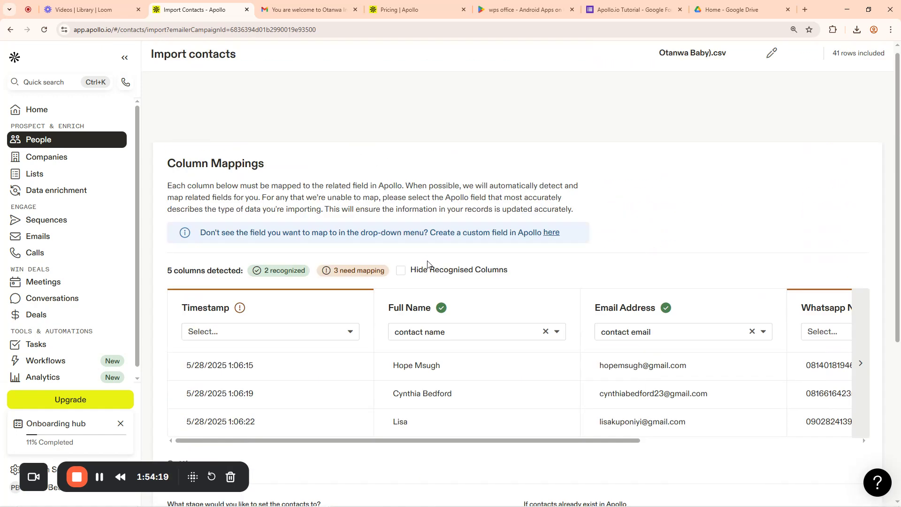
scroll(473, 322, "down", 4)
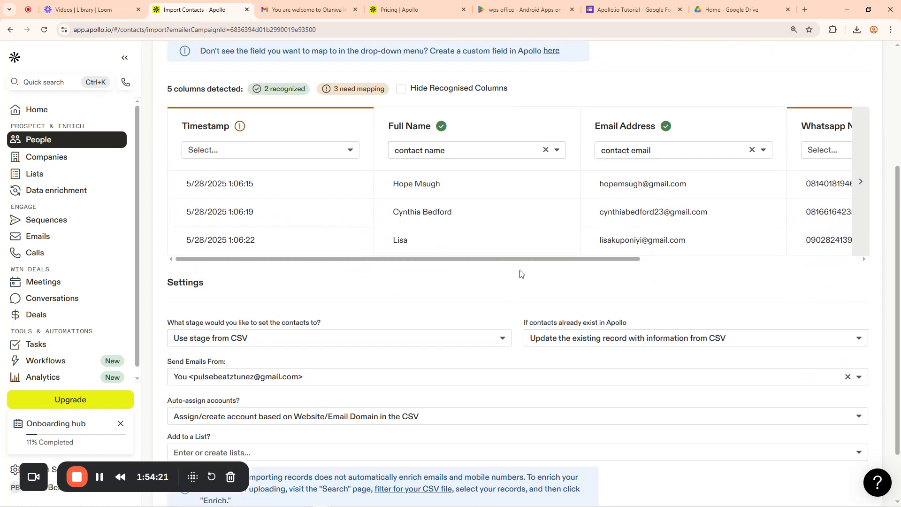
scroll(503, 291, "up", 4)
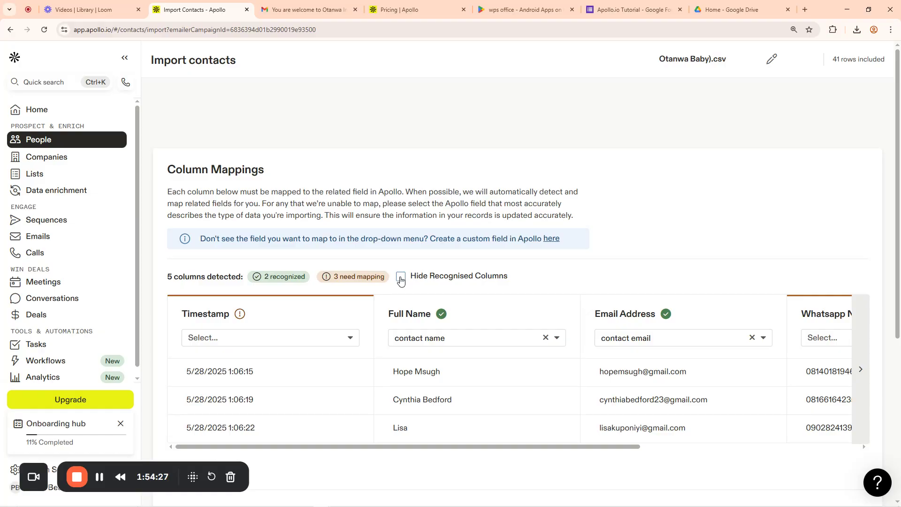
scroll(496, 251, "down", 5)
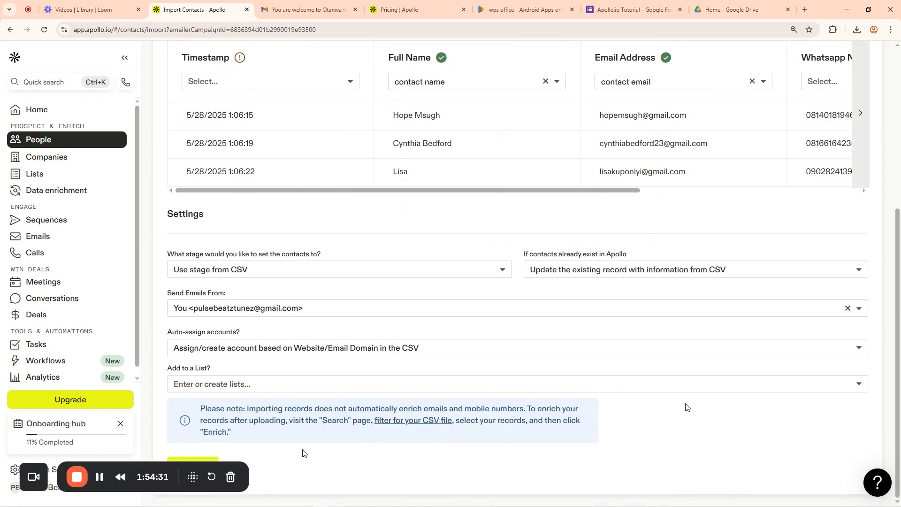
Start the contact import and confirm it despite the 3 unmapped columns
left_click(92, 4)
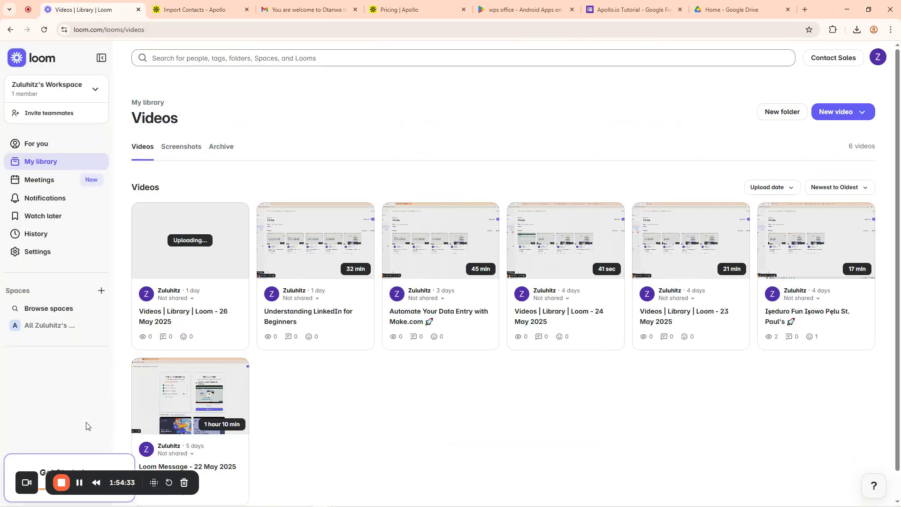
left_click_drag(101, 479, 646, 485)
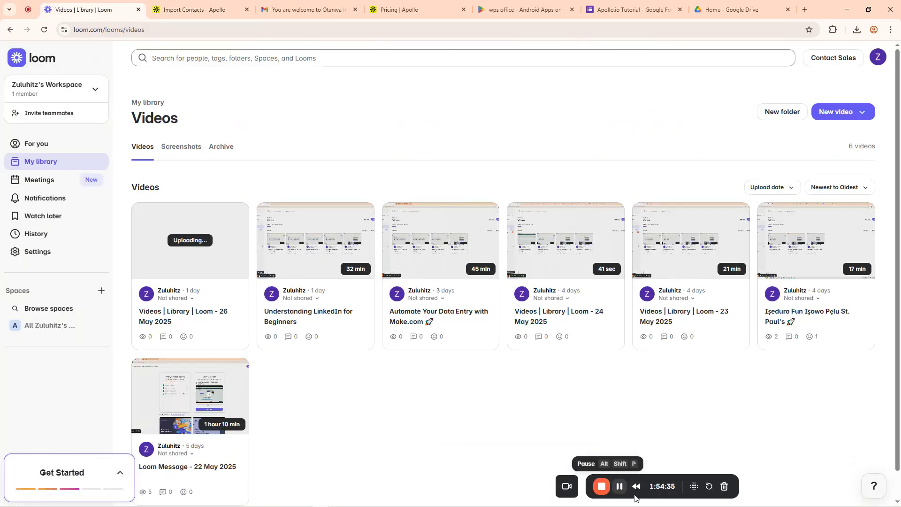
left_click(211, 6)
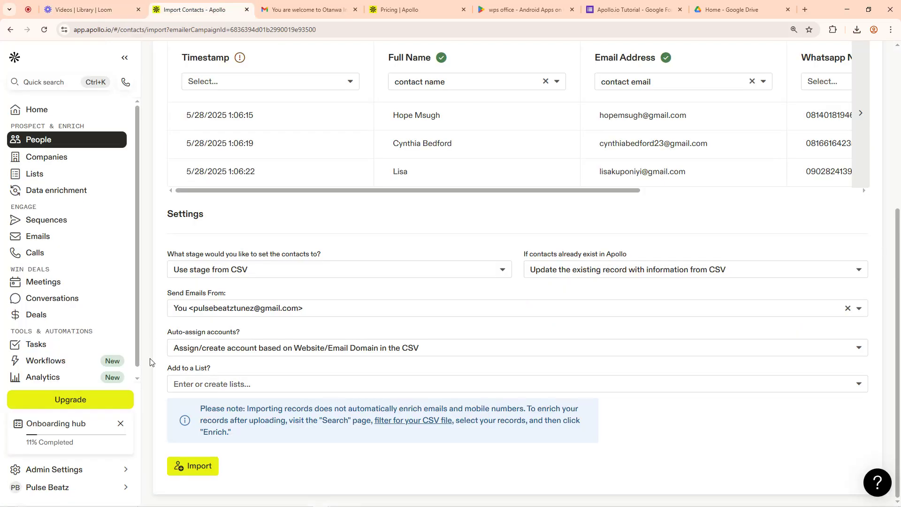
left_click(201, 467)
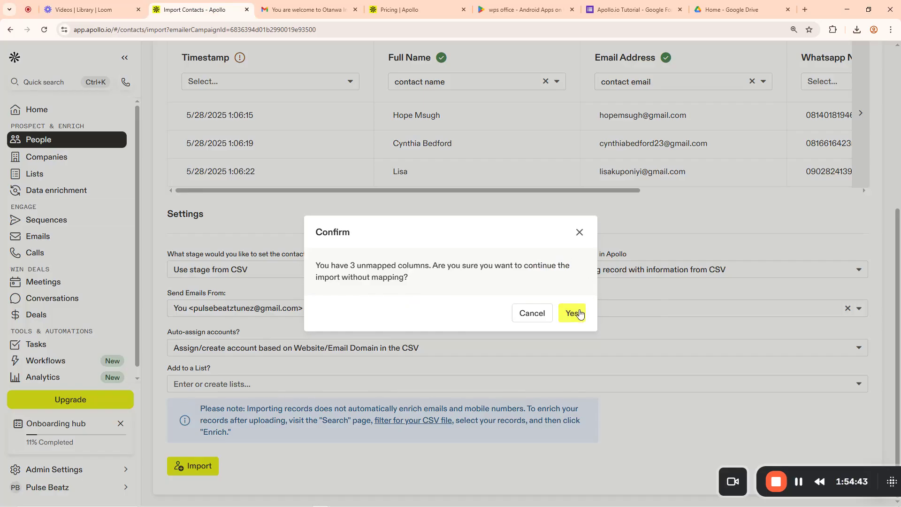
left_click(571, 313)
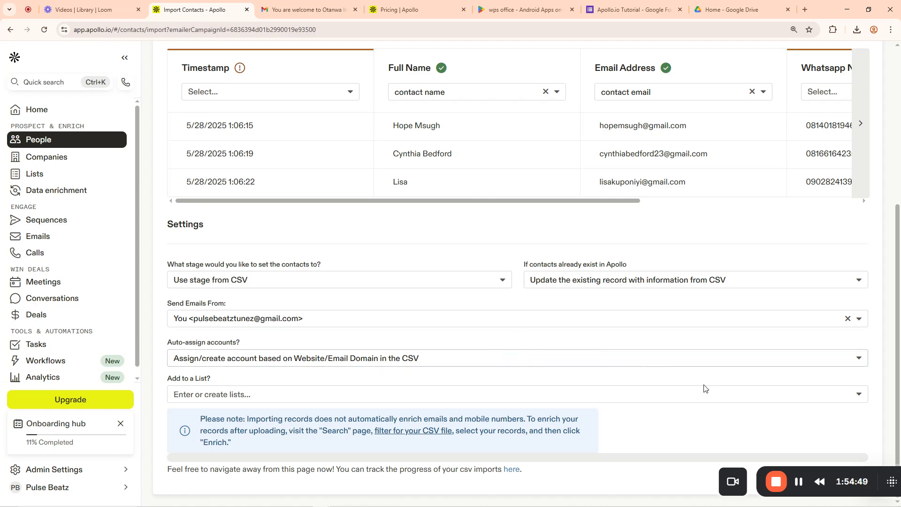
Open Apollo's Lists page in a new browser tab from the sidebar
left_click_drag(810, 470, 46, 447)
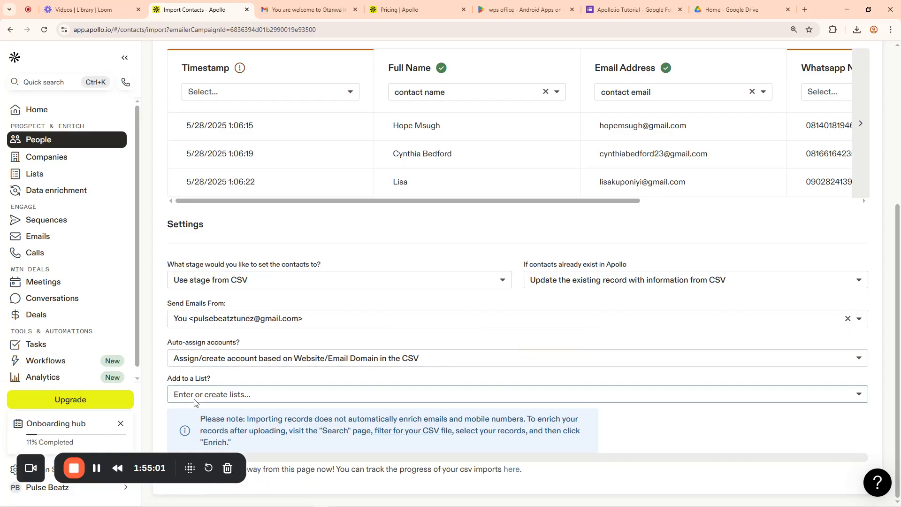
left_click(251, 393)
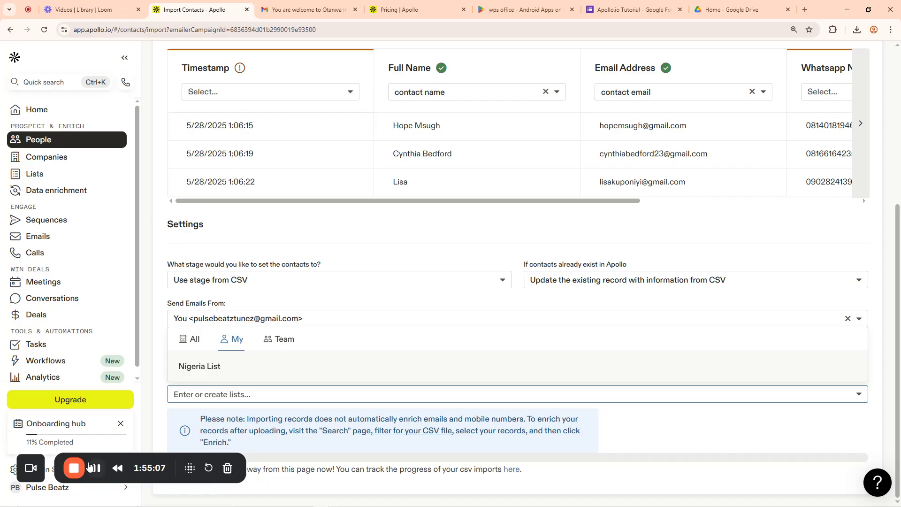
left_click_drag(106, 457, 165, 181)
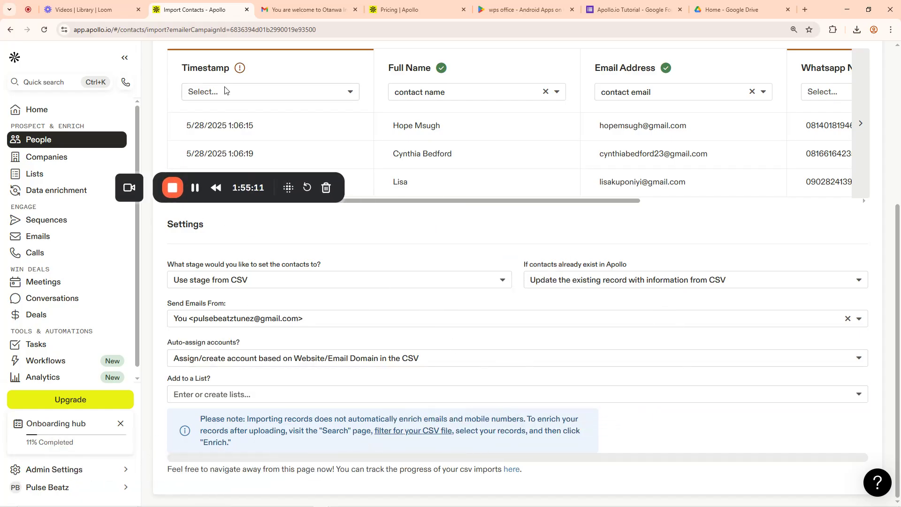
right_click(36, 174)
left_click(63, 186)
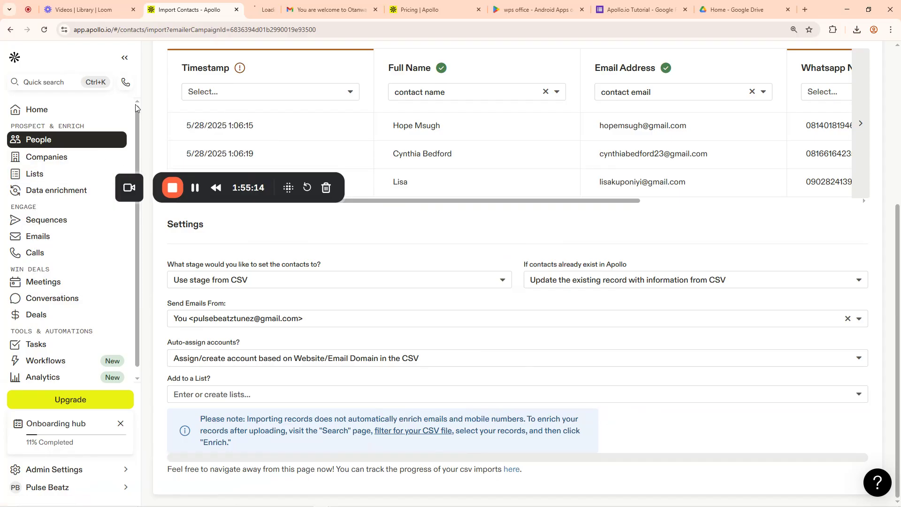
Create a people list named 'otanwa Baby List' and return to the import tab
left_click(258, 10)
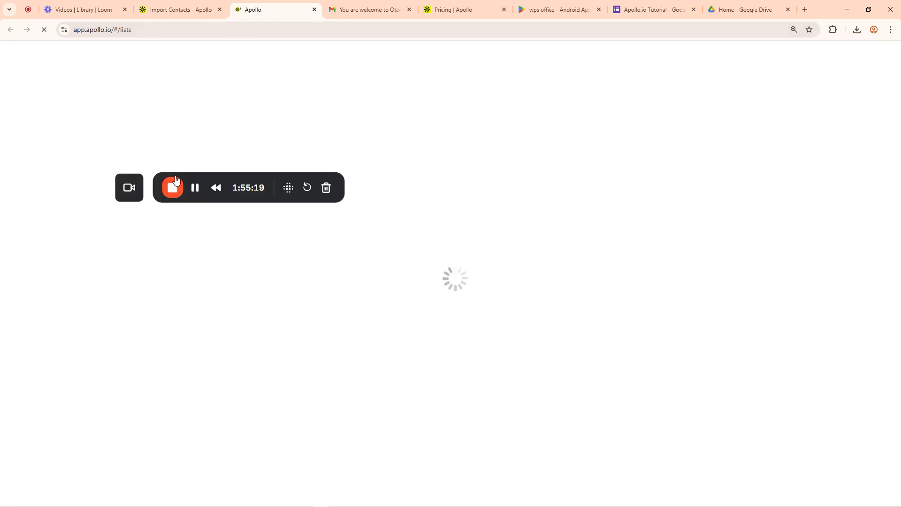
left_click_drag(198, 177, 102, 332)
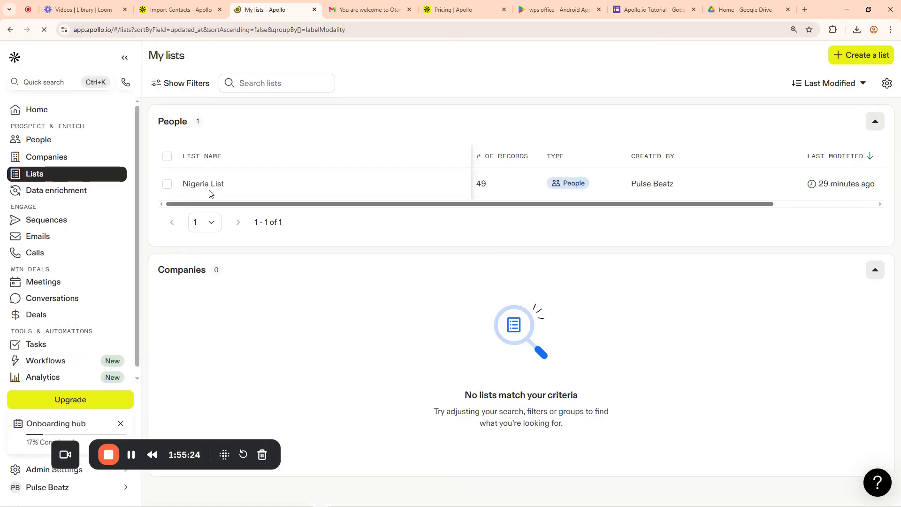
left_click(868, 57)
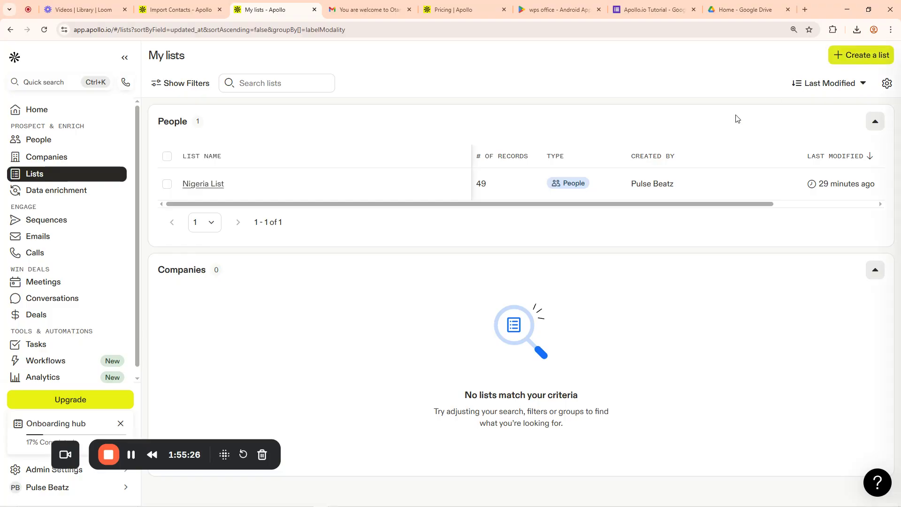
type("otanwa Baby List")
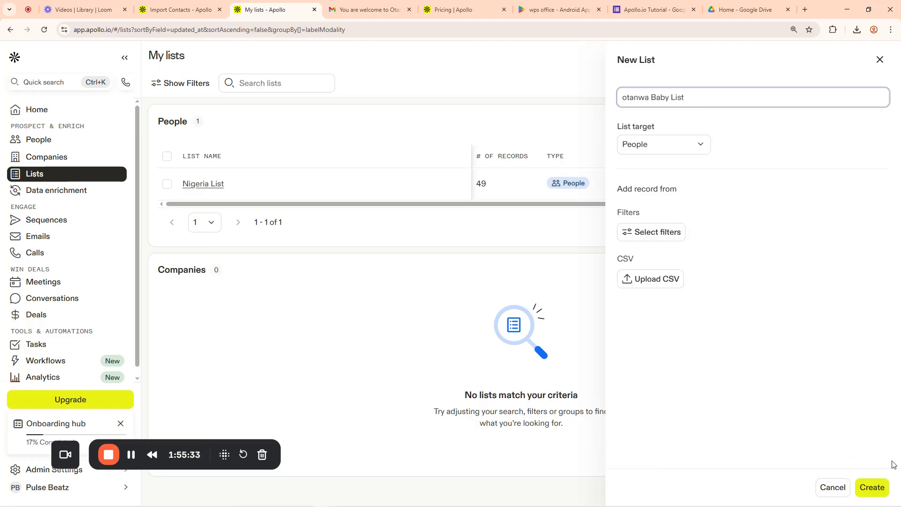
left_click(872, 487)
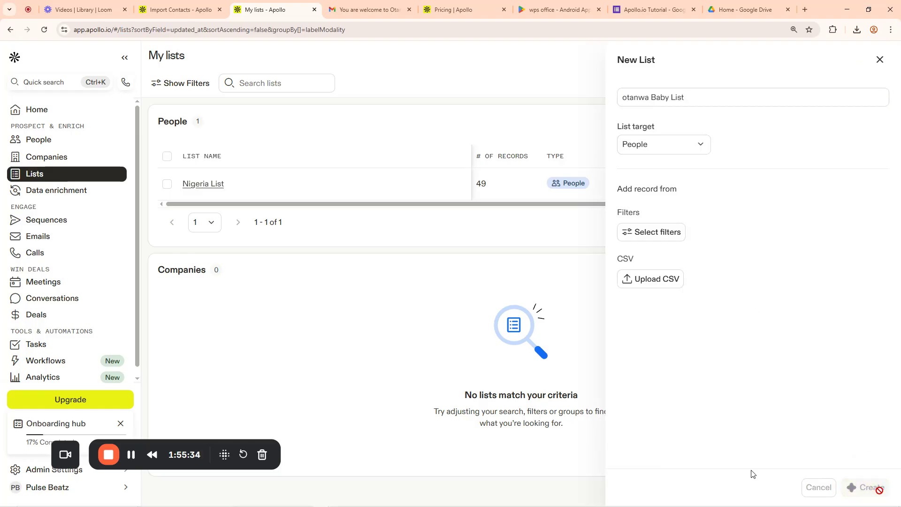
left_click(183, 6)
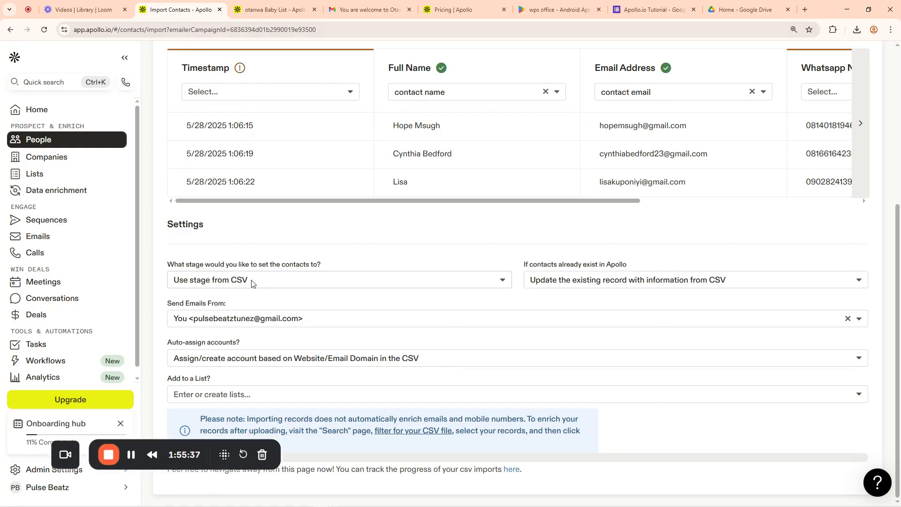
Reload the import page and upload Otanwa Baby).csv again, showing 41 rows
left_click(244, 394)
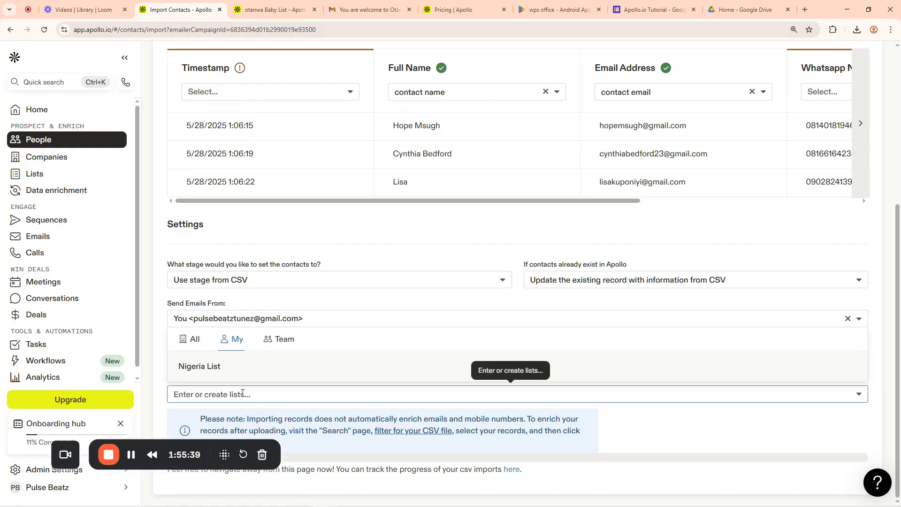
left_click(187, 340)
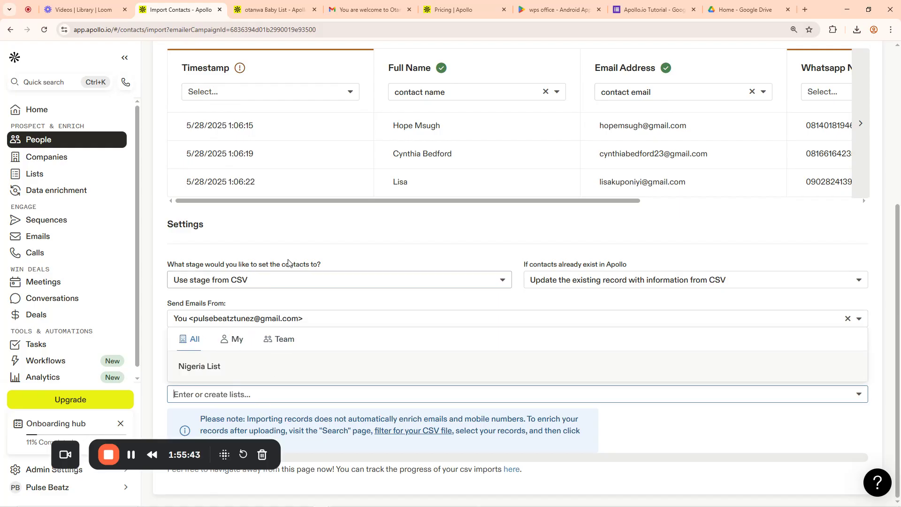
left_click(275, 222)
left_click(44, 30)
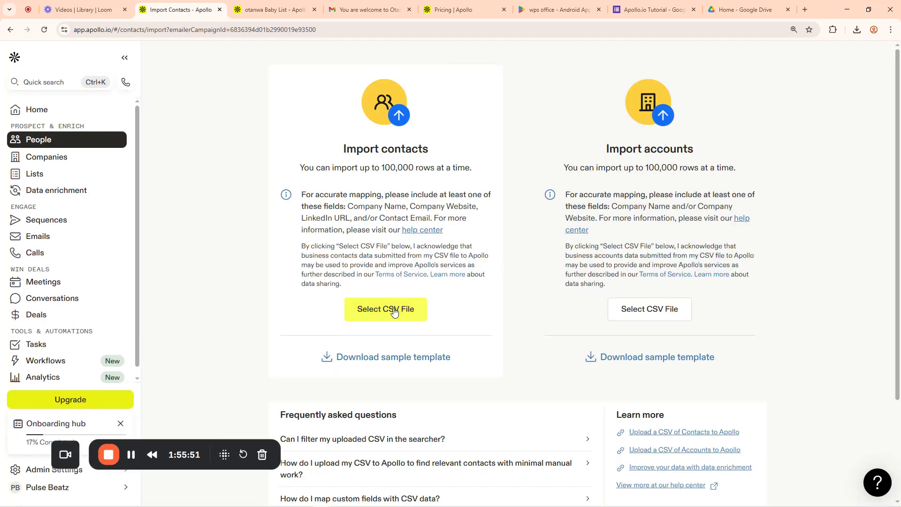
left_click(393, 312)
left_click(520, 281)
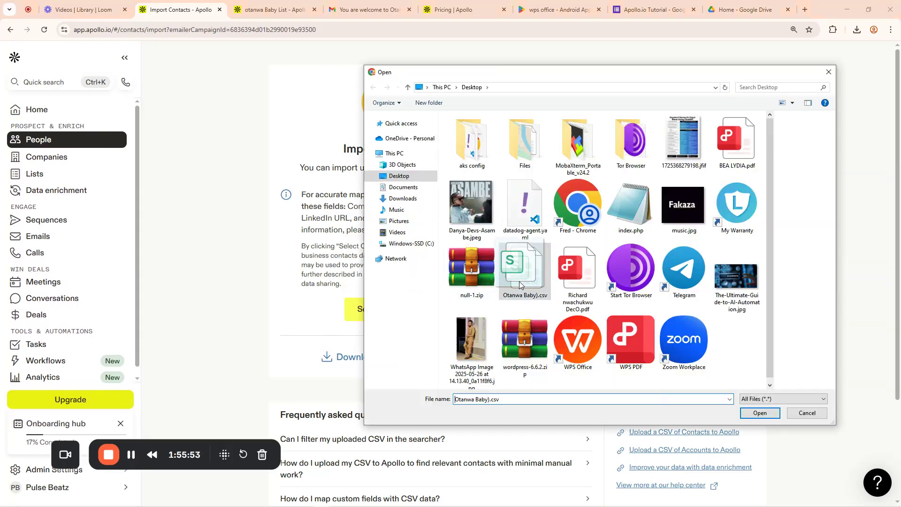
left_click(760, 413)
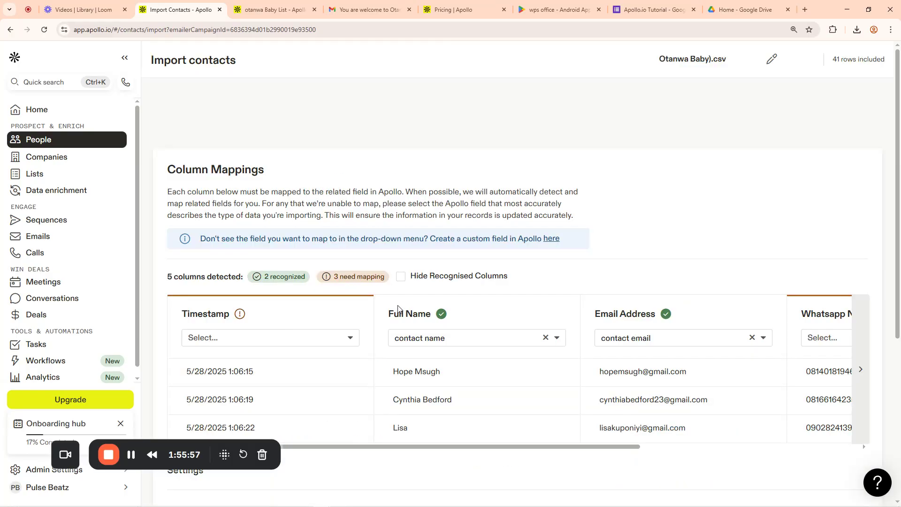
Import the contacts into 'otanwa Baby List', confirming despite the 3 unmapped columns
scroll(273, 292, "down", 5)
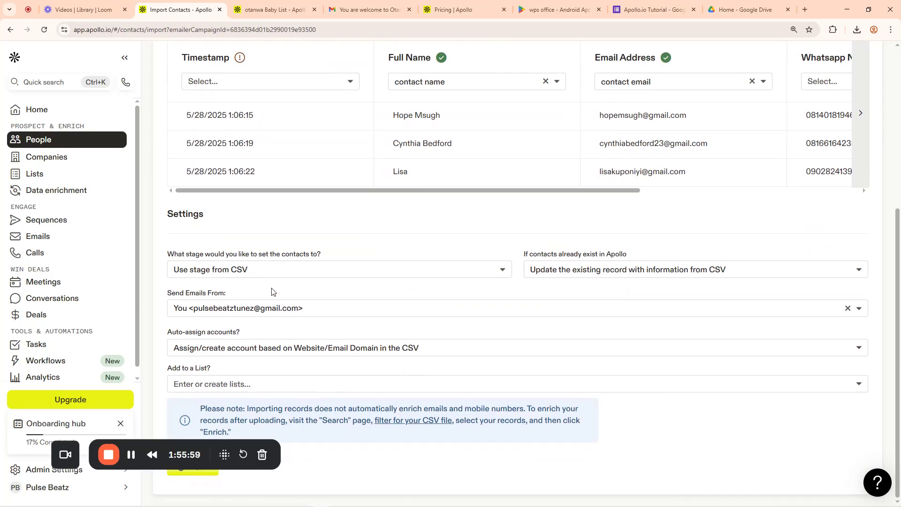
left_click(214, 387)
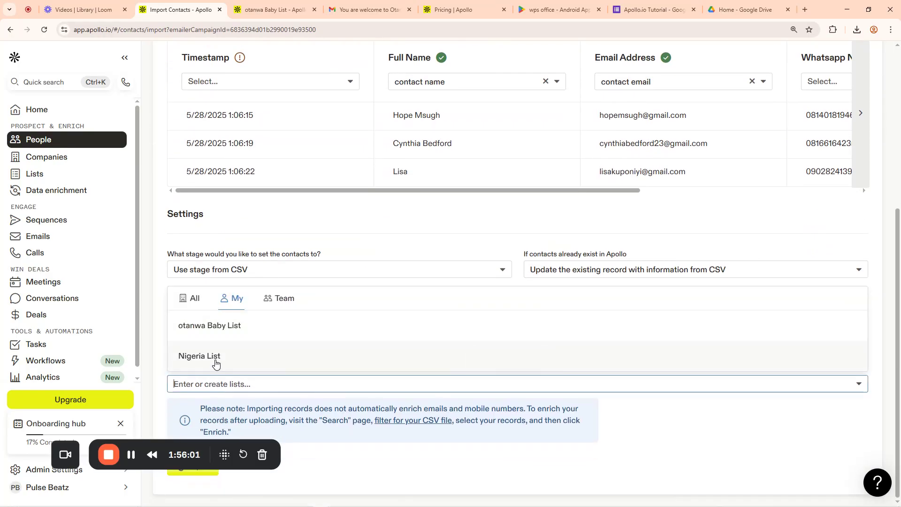
left_click(194, 298)
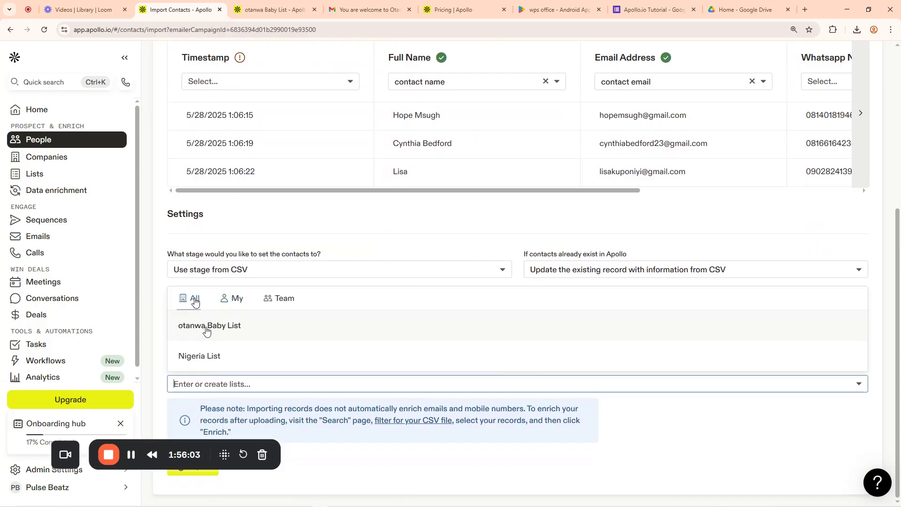
left_click(224, 330)
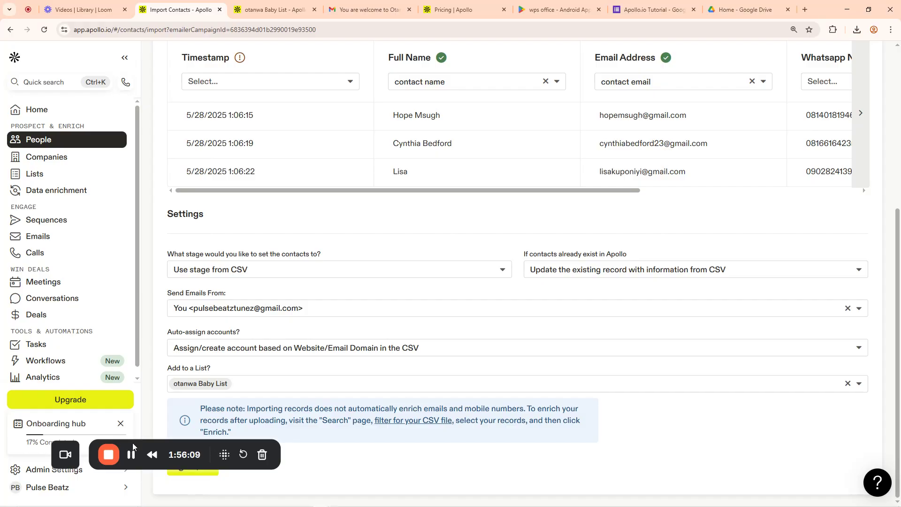
left_click_drag(204, 447, 484, 434)
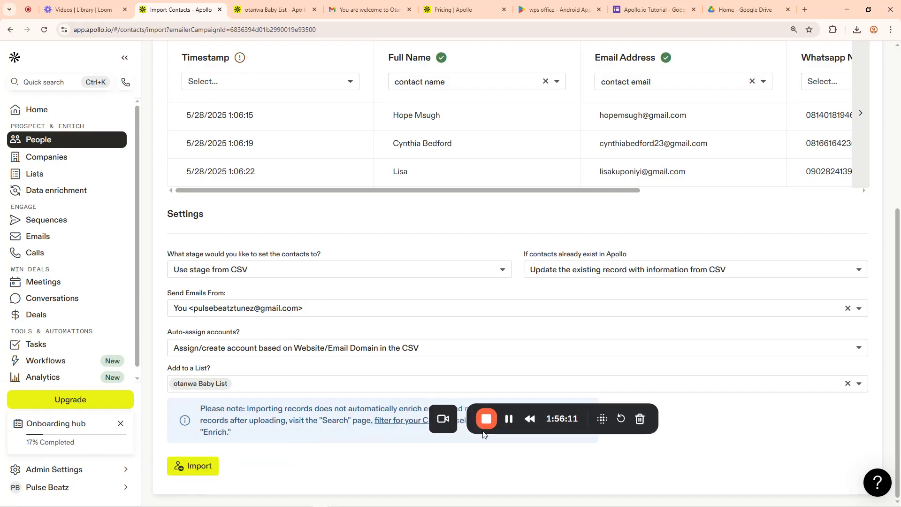
left_click(193, 467)
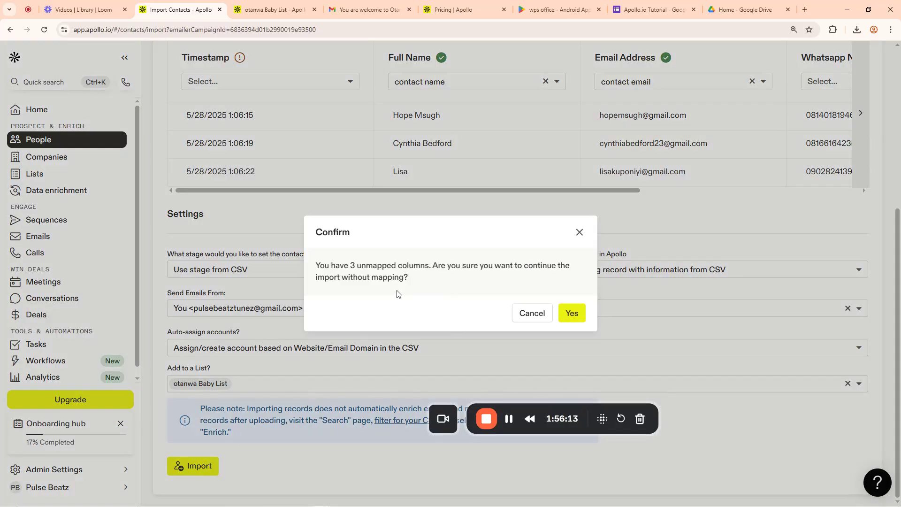
left_click(573, 313)
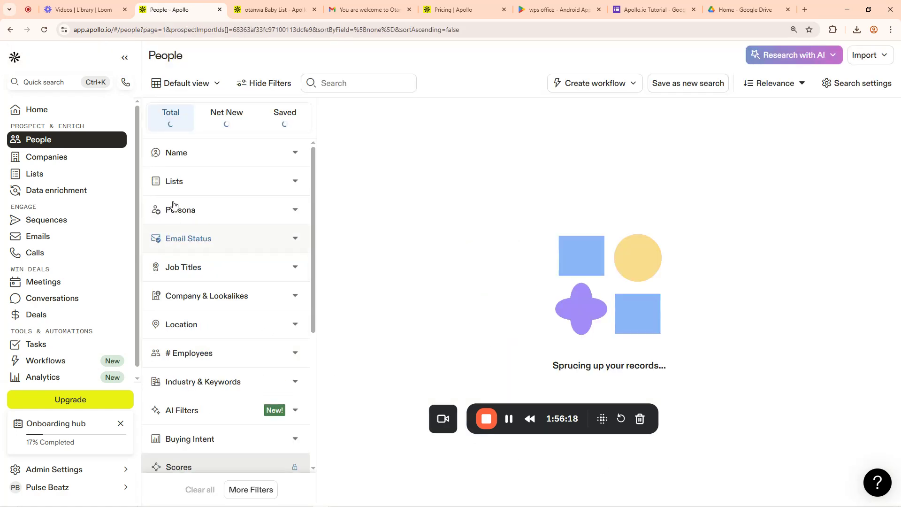
Review the 40 imported records in otanwa Baby List, then go to the Sequences page
left_click(39, 174)
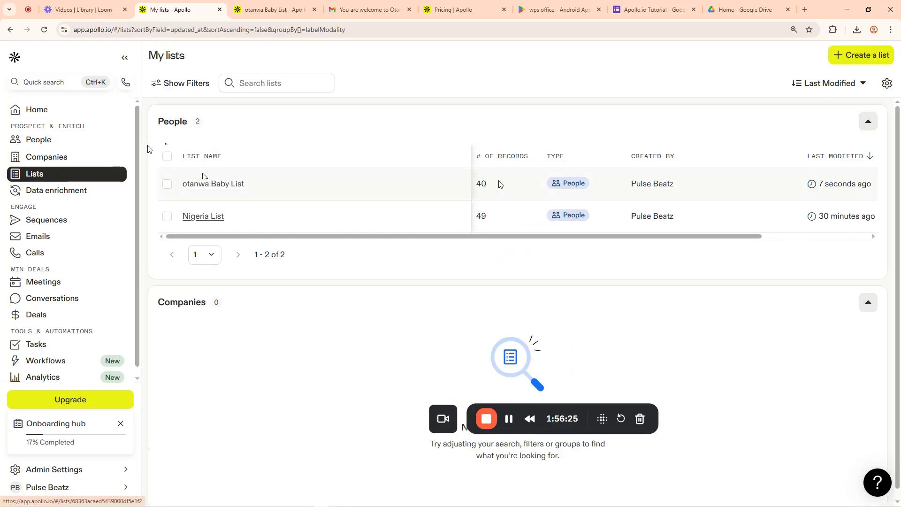
left_click(220, 185)
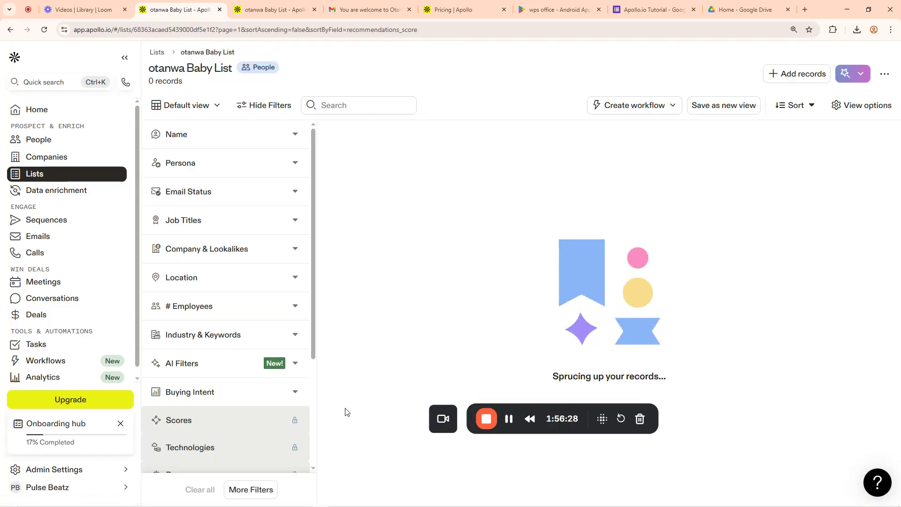
left_click_drag(576, 413, 273, 411)
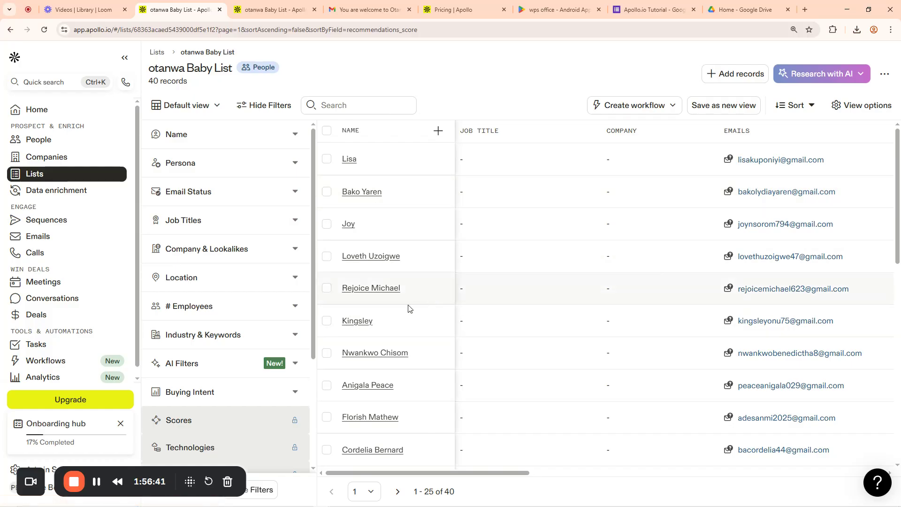
scroll(538, 274, "down", 10)
scroll(165, 429, "down", 3)
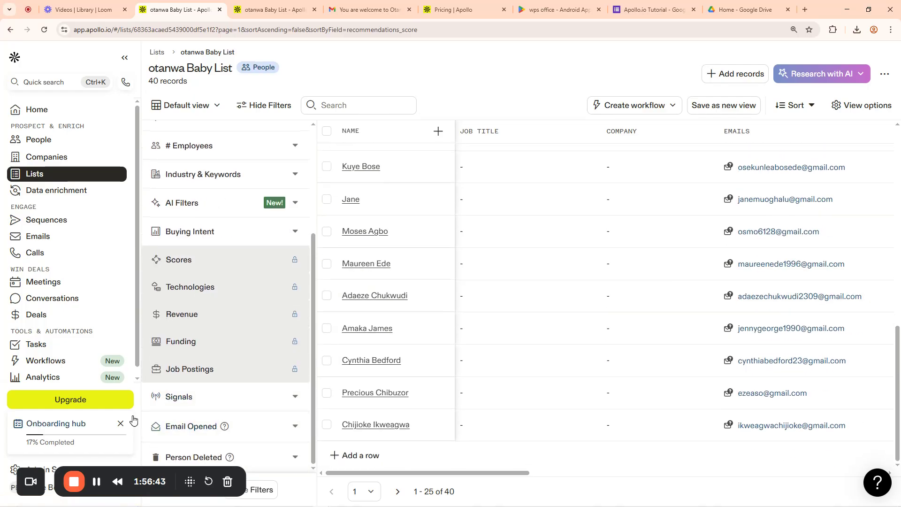
left_click(276, 4)
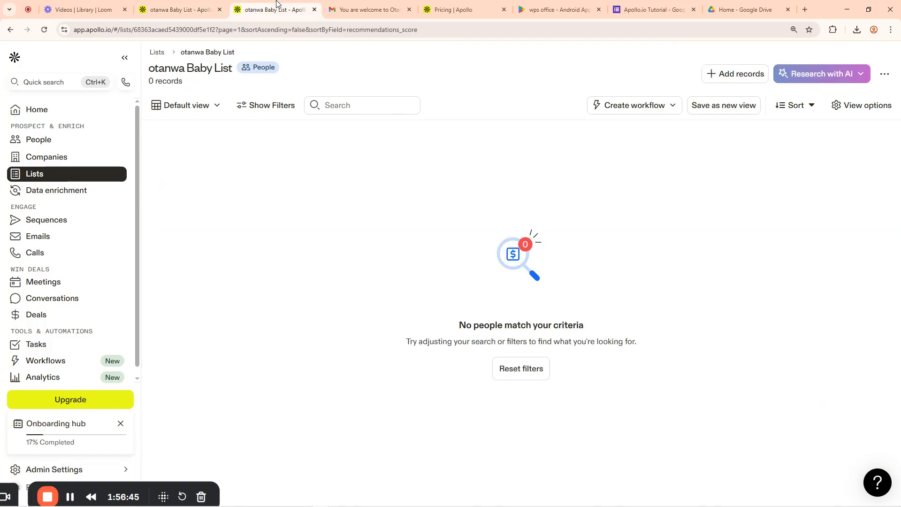
left_click(210, 5)
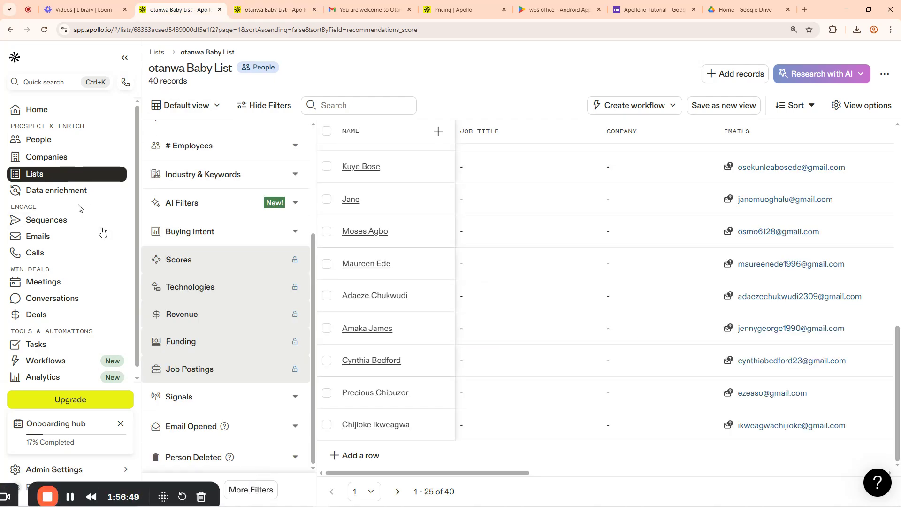
left_click(66, 219)
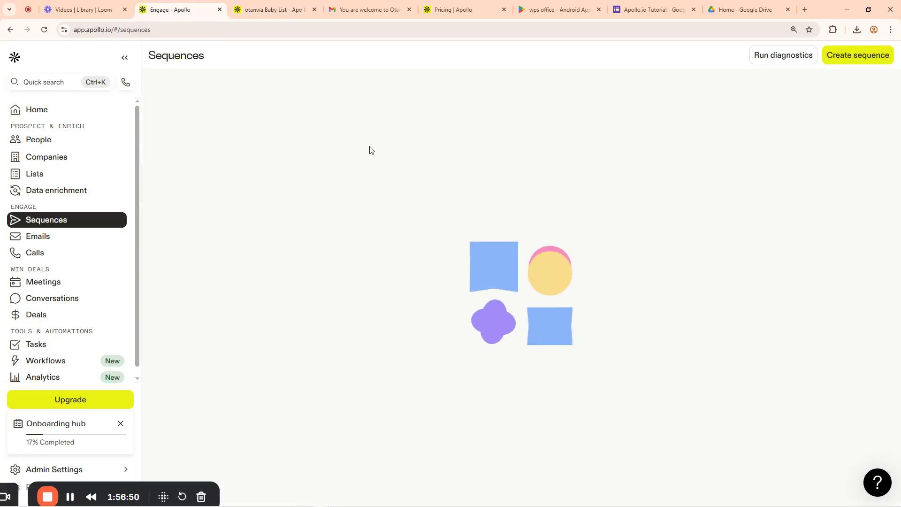
Dismiss the free-plan sequence limit notice and open the Otanwa Kati kati sequence
left_click(850, 56)
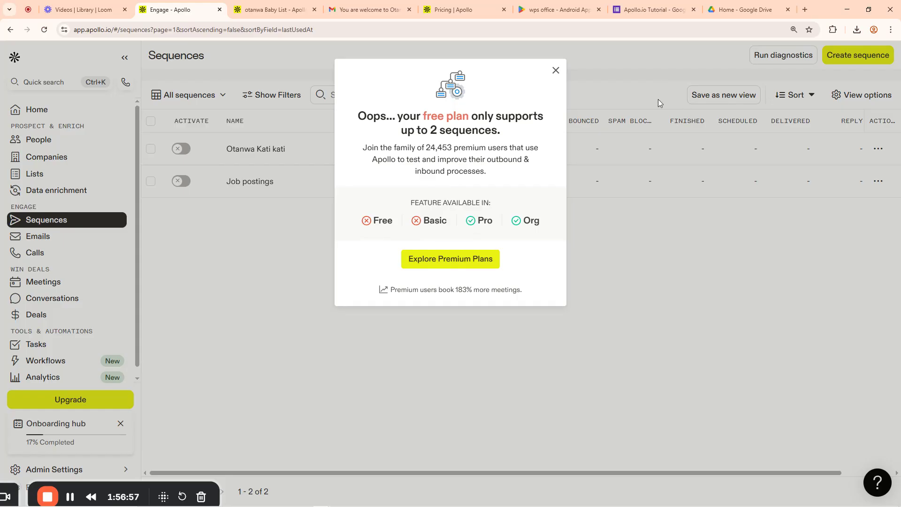
left_click(556, 71)
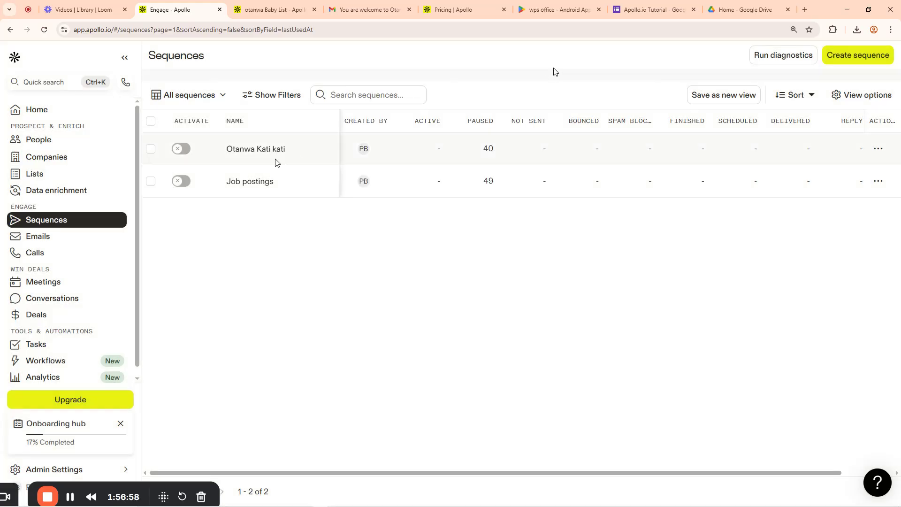
left_click(252, 150)
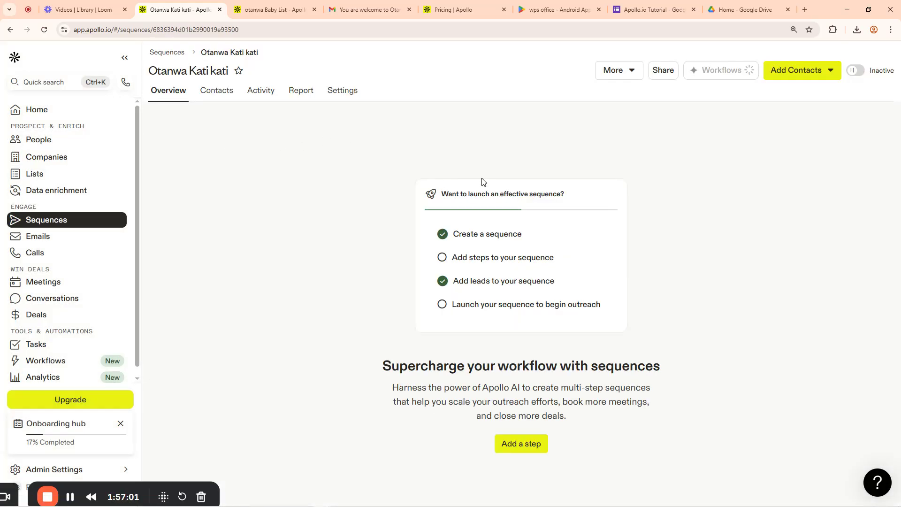
Add the 40 contacts from otanwa Baby List to the sequence, then close the review
left_click(795, 75)
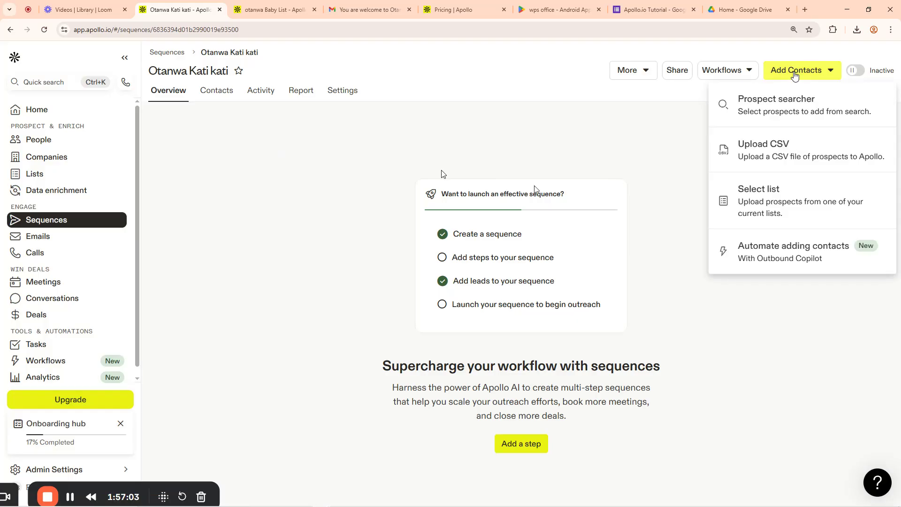
left_click(755, 194)
left_click(308, 125)
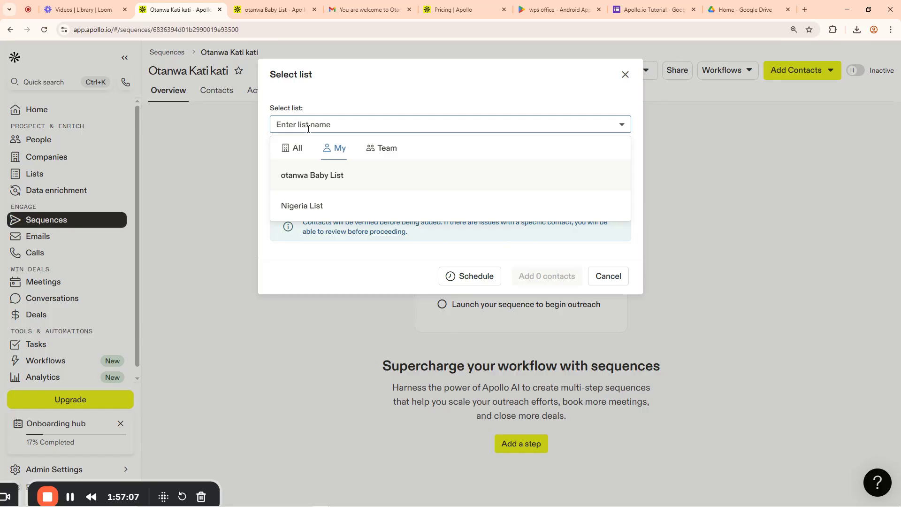
left_click(313, 176)
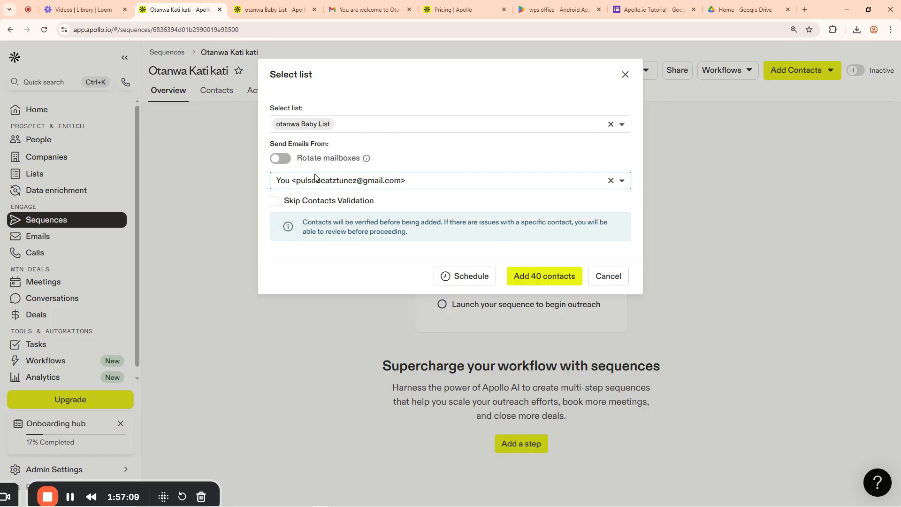
left_click(535, 281)
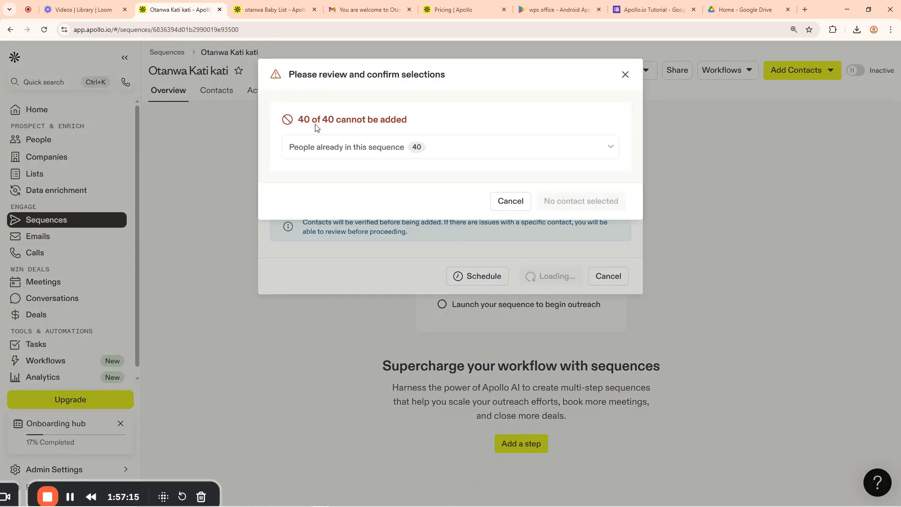
mouse_move(312, 146)
left_click(626, 75)
left_click(792, 73)
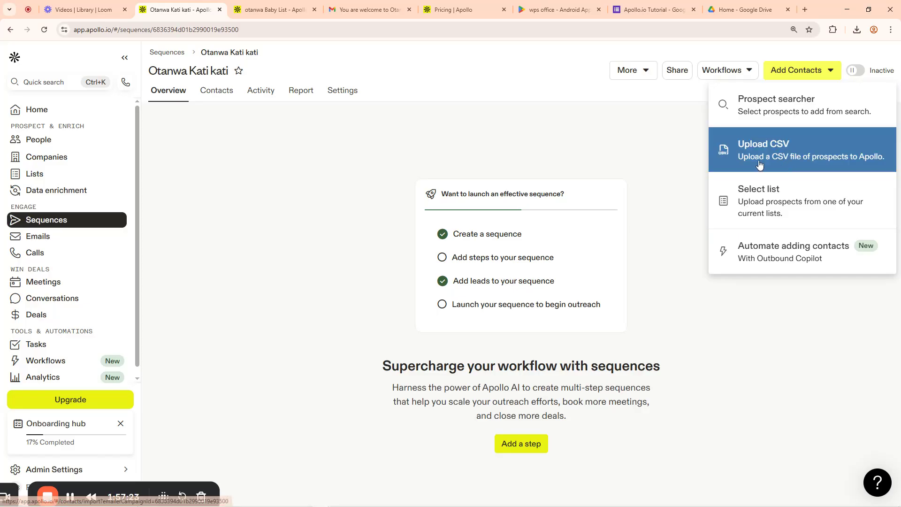
left_click(633, 146)
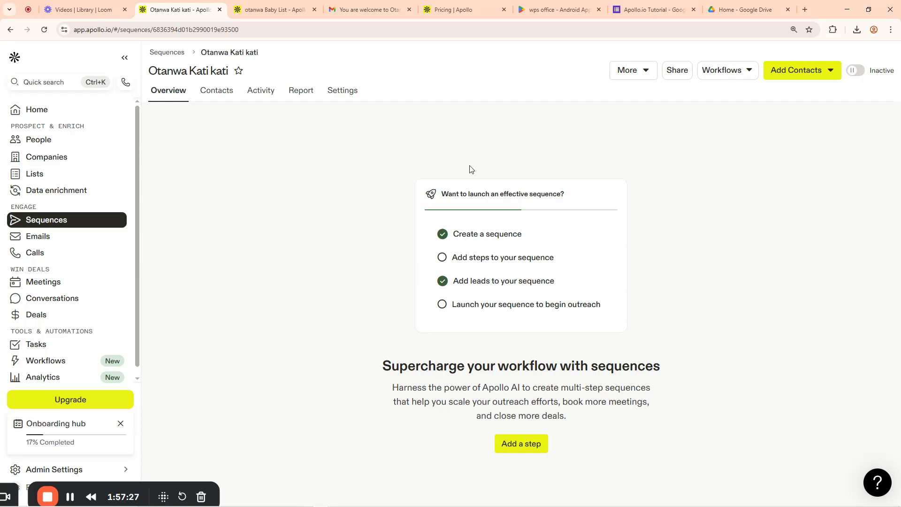
Add a high-priority manual email step with a 2-minute delay and a note
left_click(520, 447)
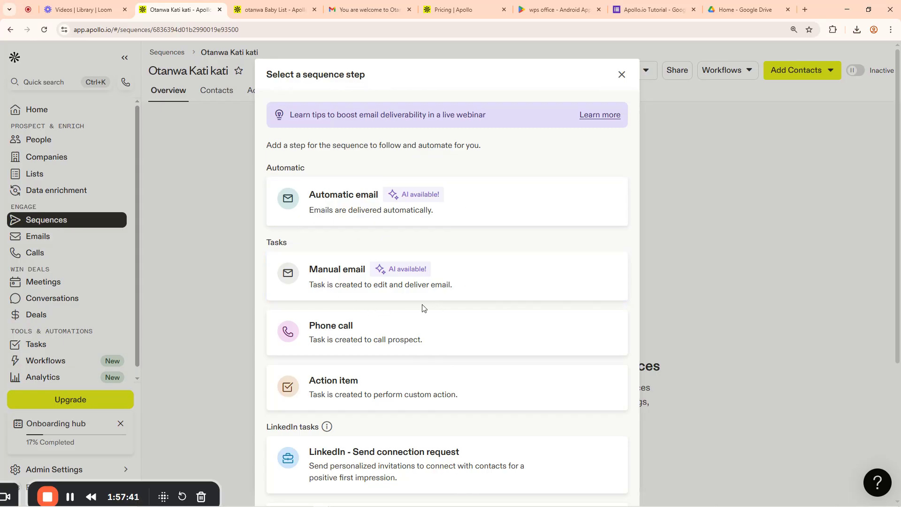
left_click(340, 282)
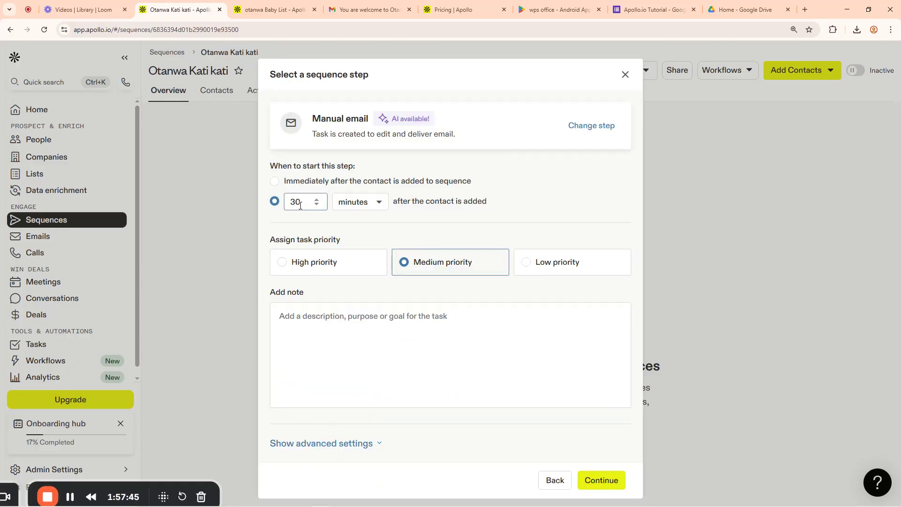
left_click_drag(300, 208, 293, 207)
left_click(281, 263)
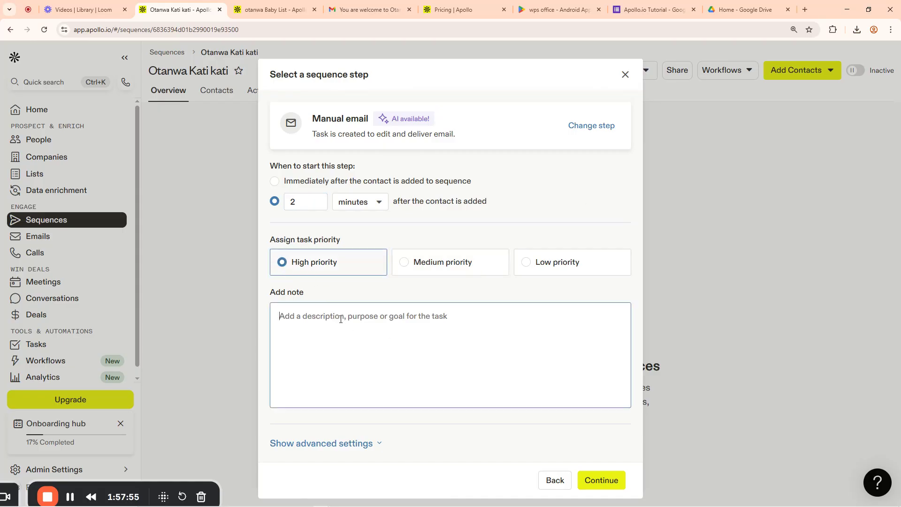
type("From tutorial")
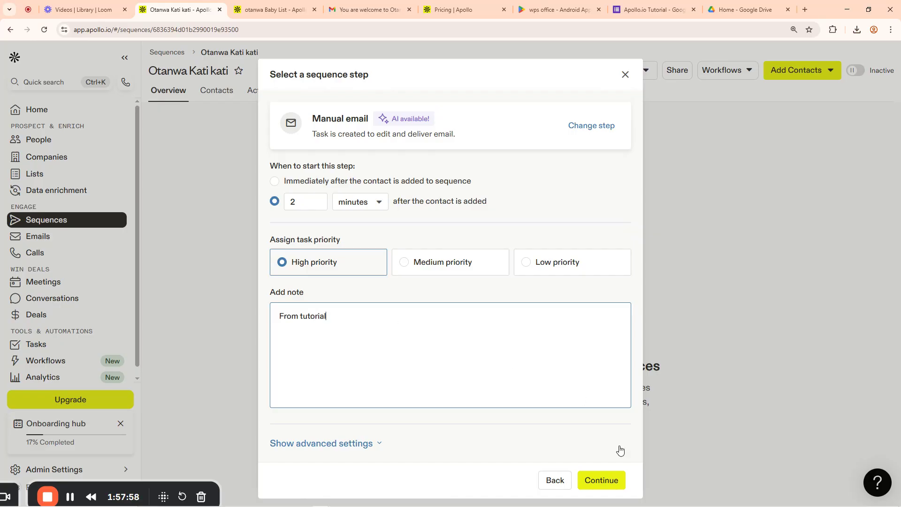
left_click(602, 479)
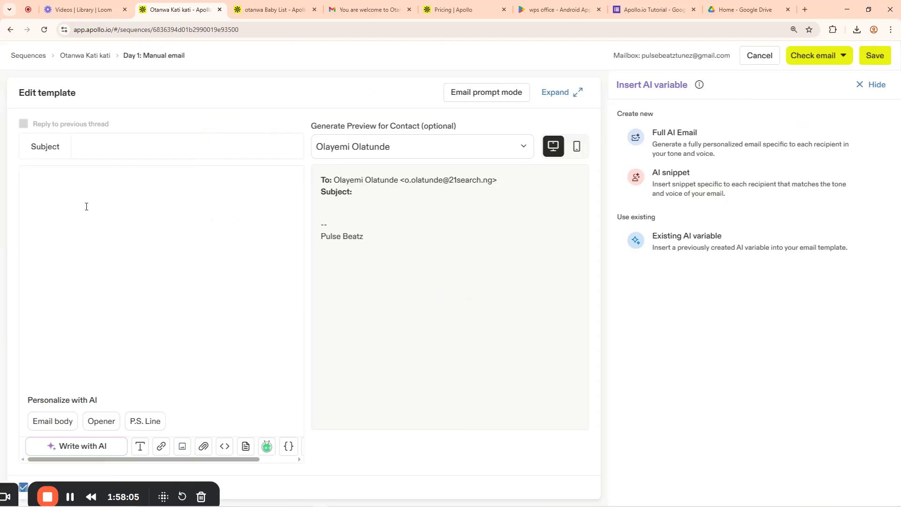
Set the subject to 'You are welcome to Otanwa Industrial Ministry' and begin the body with 'Hi {{'
left_click(99, 145)
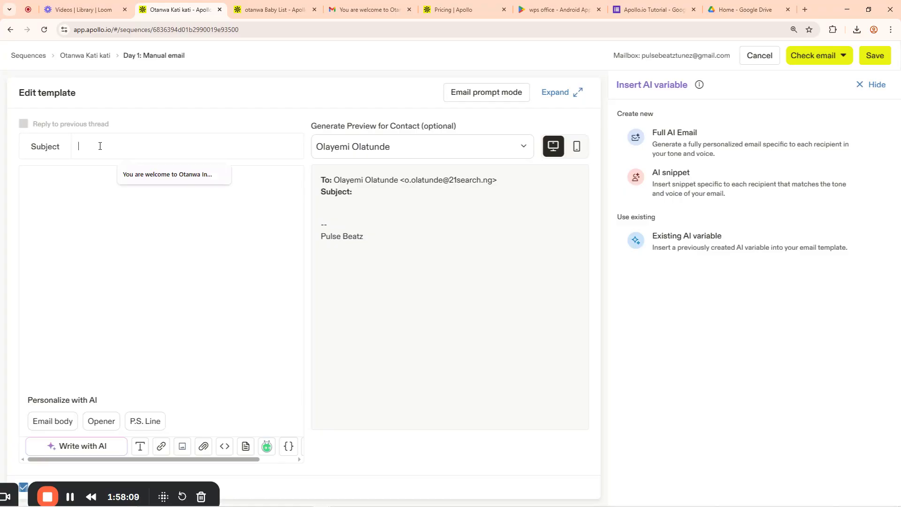
left_click(149, 181)
left_click(132, 183)
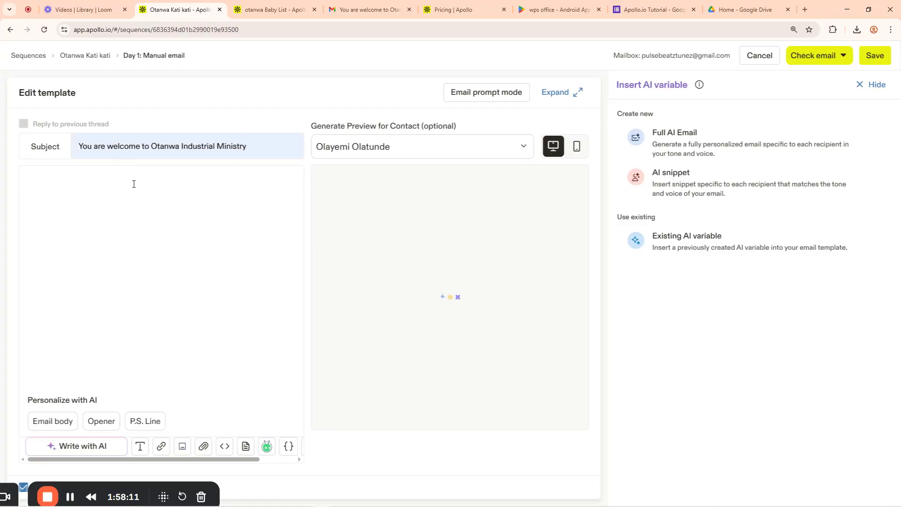
right_click(64, 183)
left_click(43, 175)
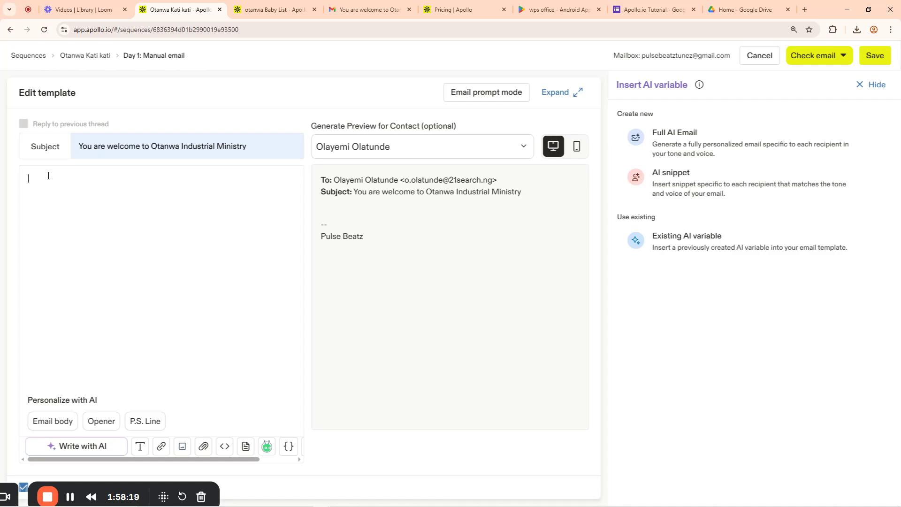
type("Hi")
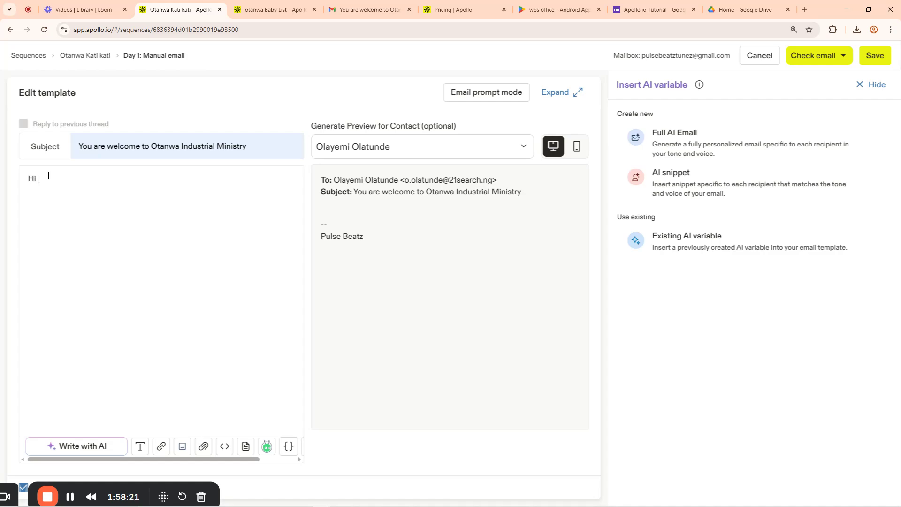
type(" {")
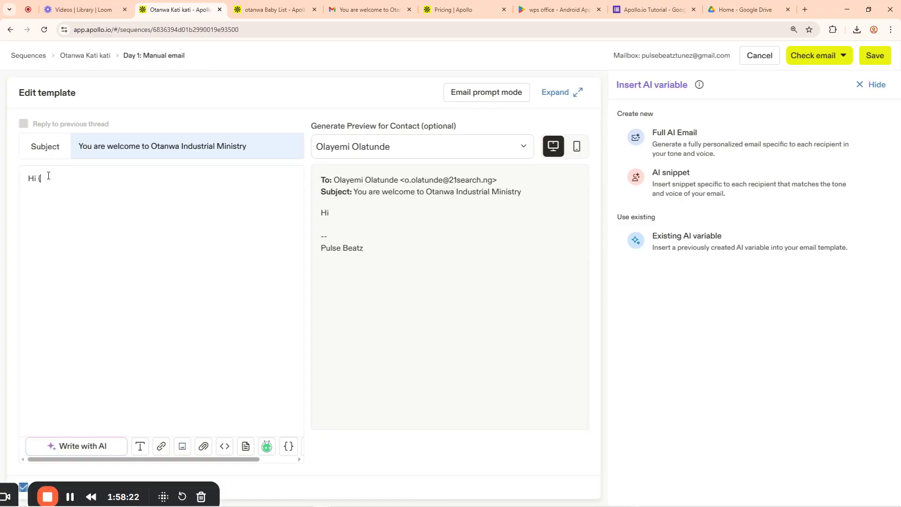
type("{")
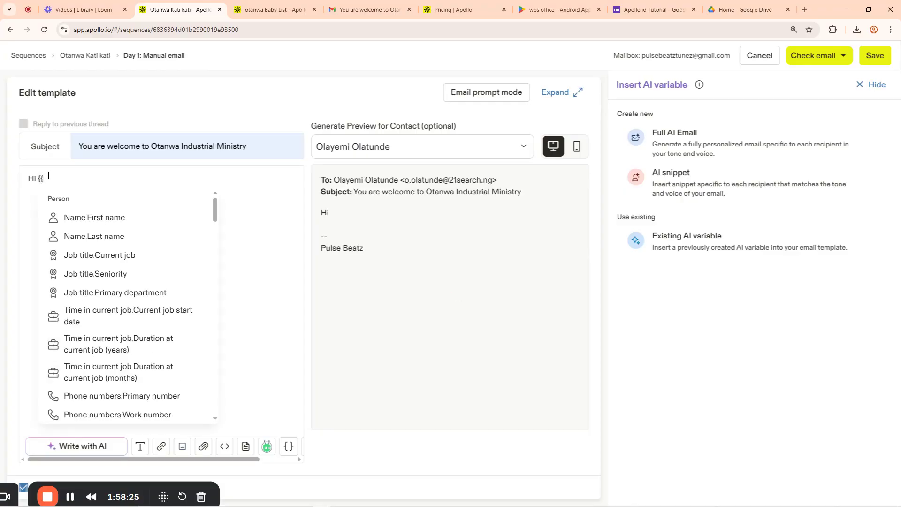
left_click(48, 176)
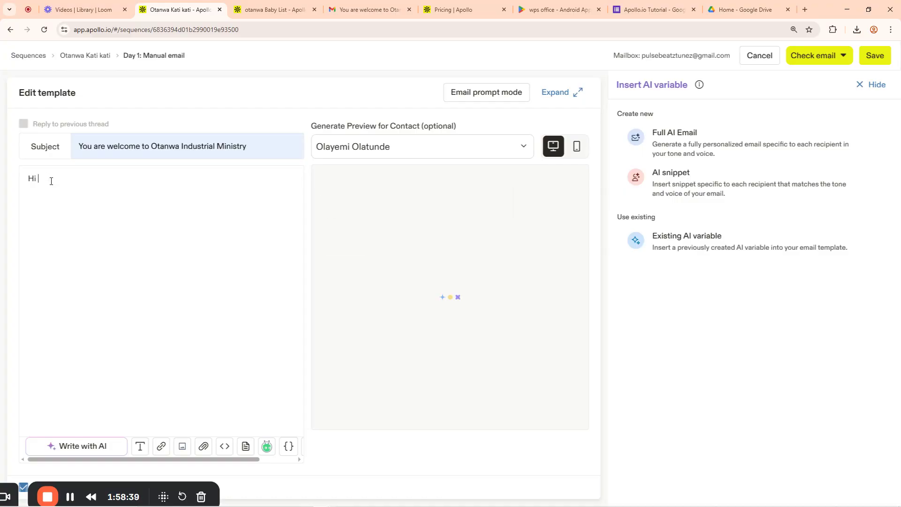
type("{{")
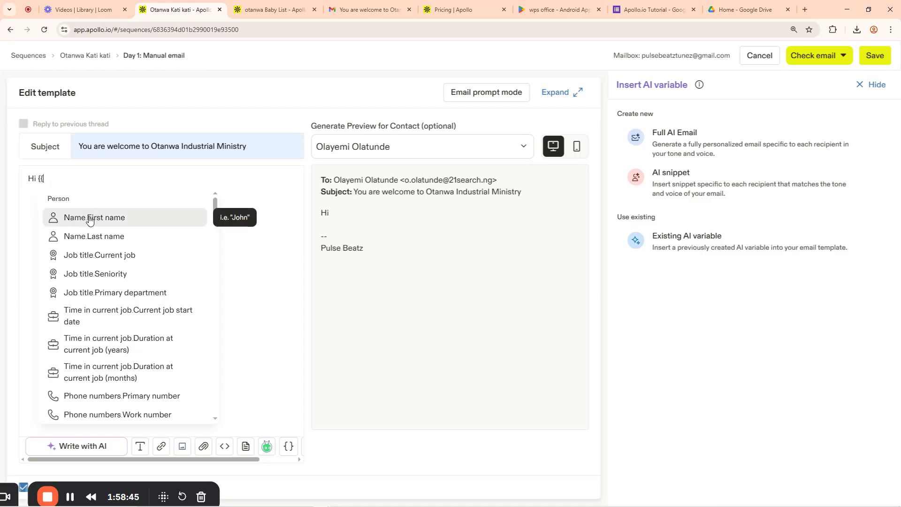
Insert the First name variable after 'Hi' in the email greeting
left_click(90, 218)
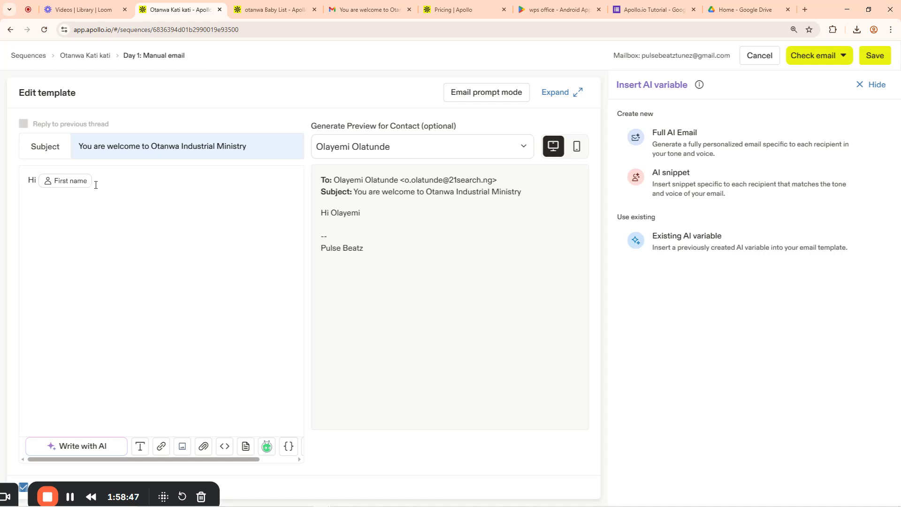
key("BackSpace")
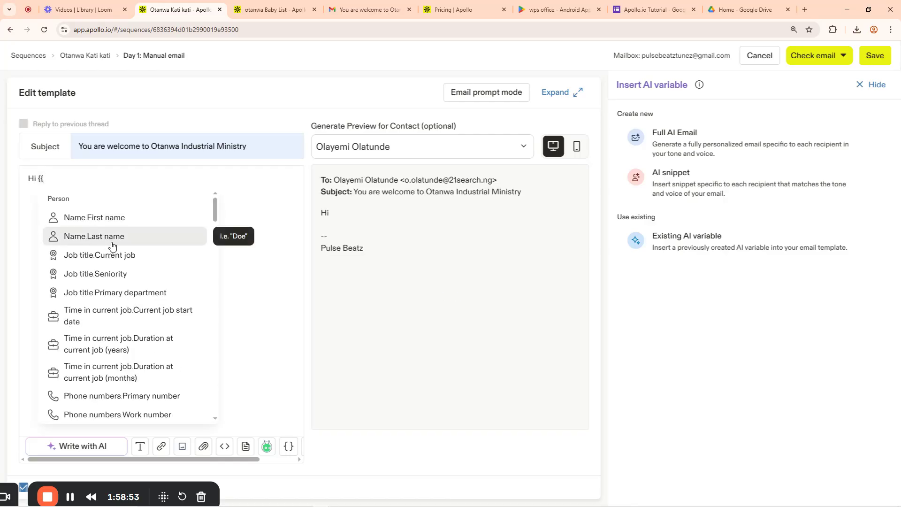
scroll(93, 296, "down", 4)
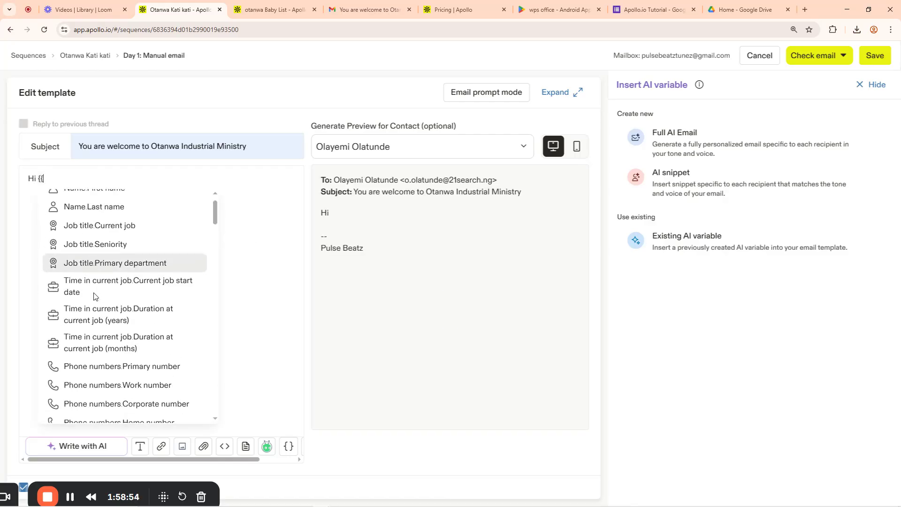
scroll(92, 296, "down", 1)
scroll(92, 299, "down", 6)
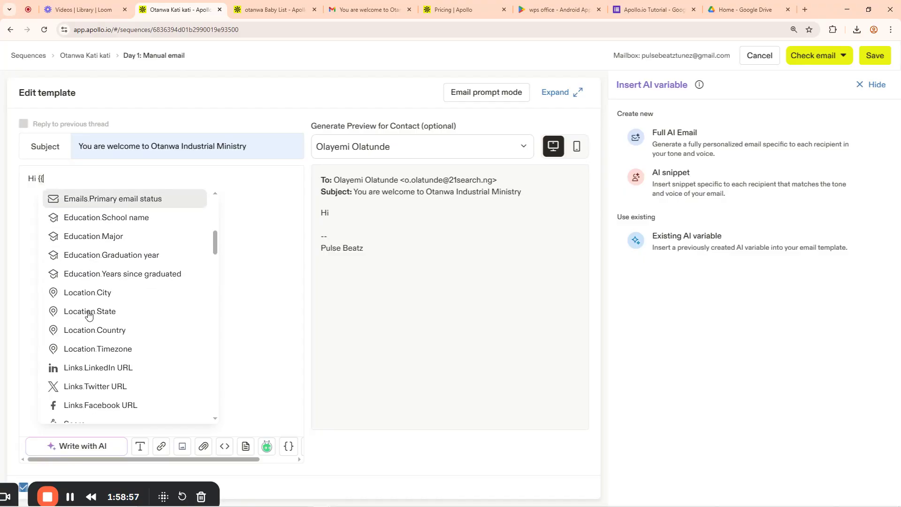
scroll(91, 341, "down", 2)
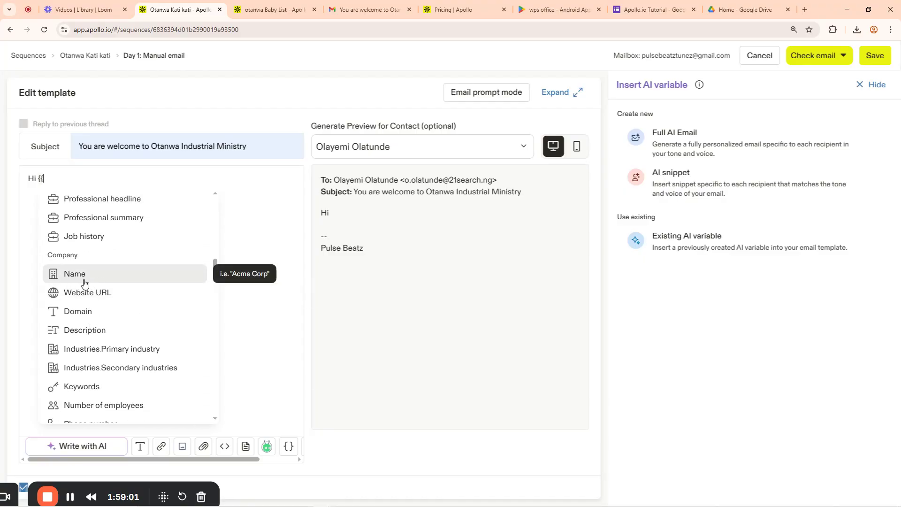
scroll(96, 310, "down", 6)
scroll(98, 343, "down", 8)
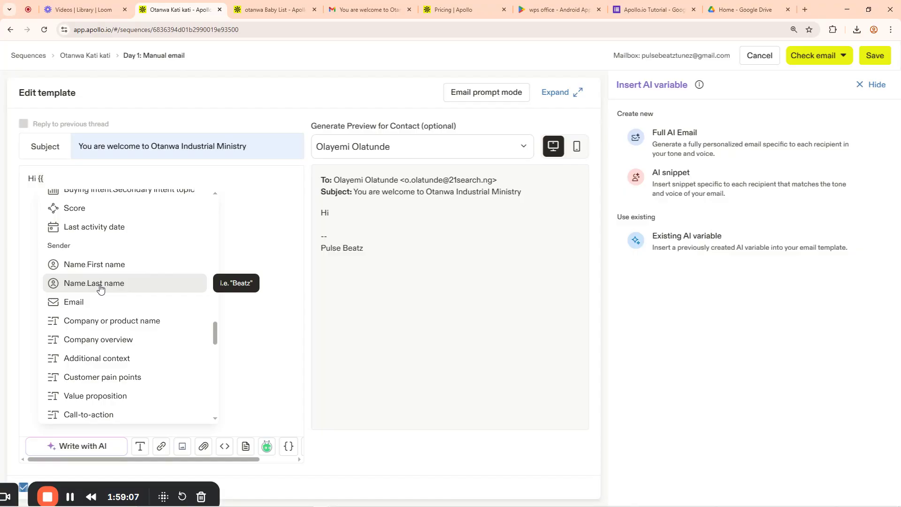
scroll(106, 368, "up", 10)
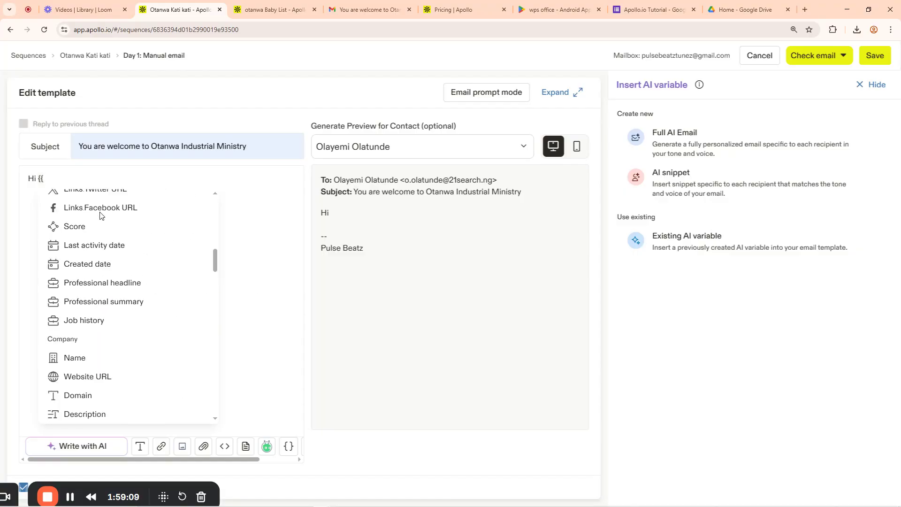
scroll(100, 215, "up", 8)
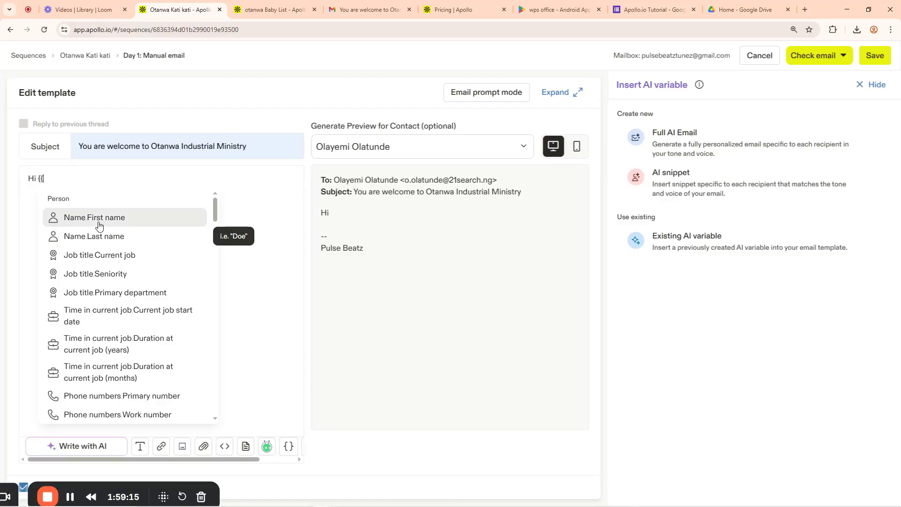
left_click(95, 221)
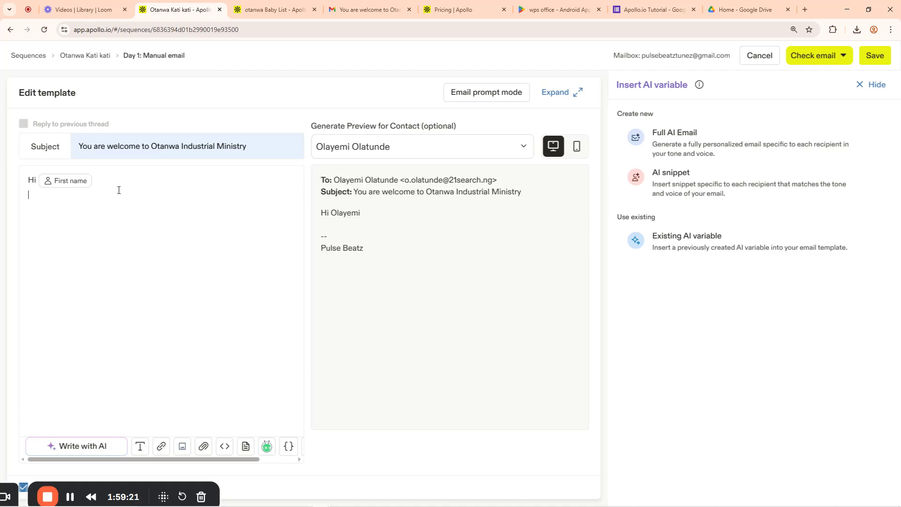
Type the Night tutorial welcome lines and the follow-up tutorials line into the email body
type("u are welcome to Otanwa Nige")
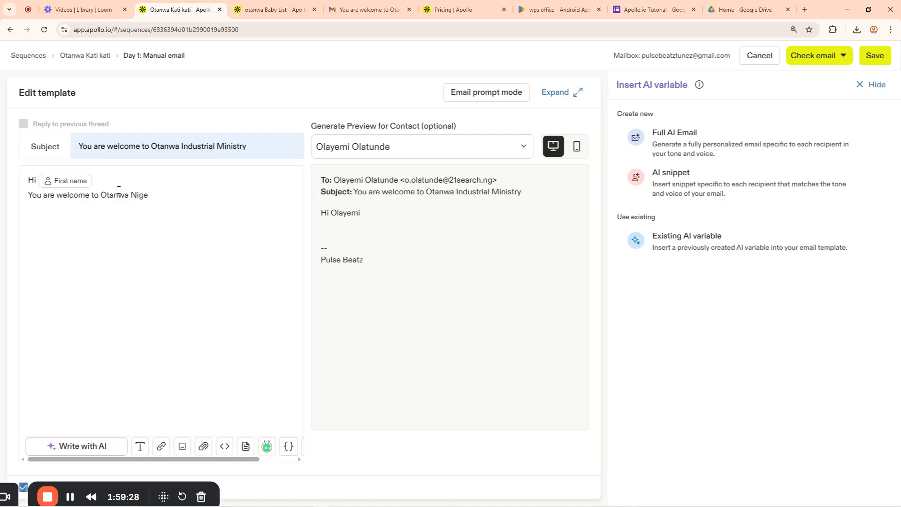
key("BackSpace")
type("h")
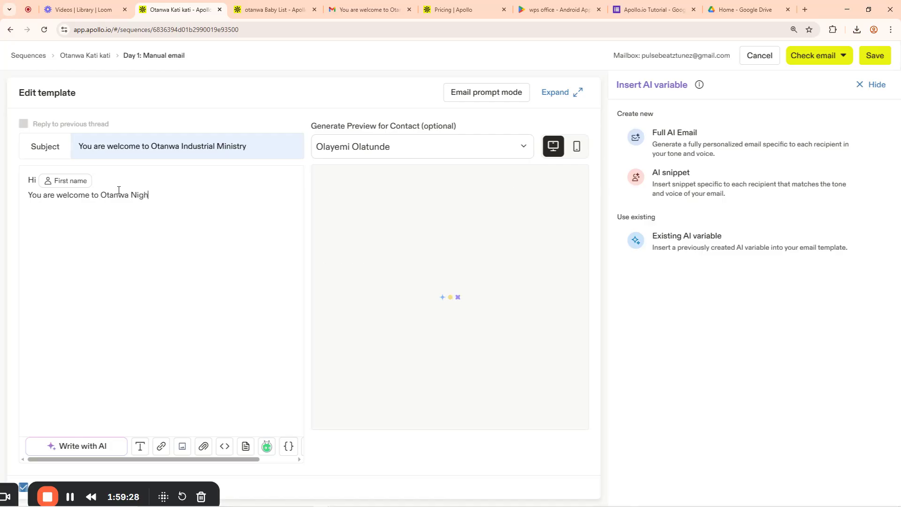
type("t tuto")
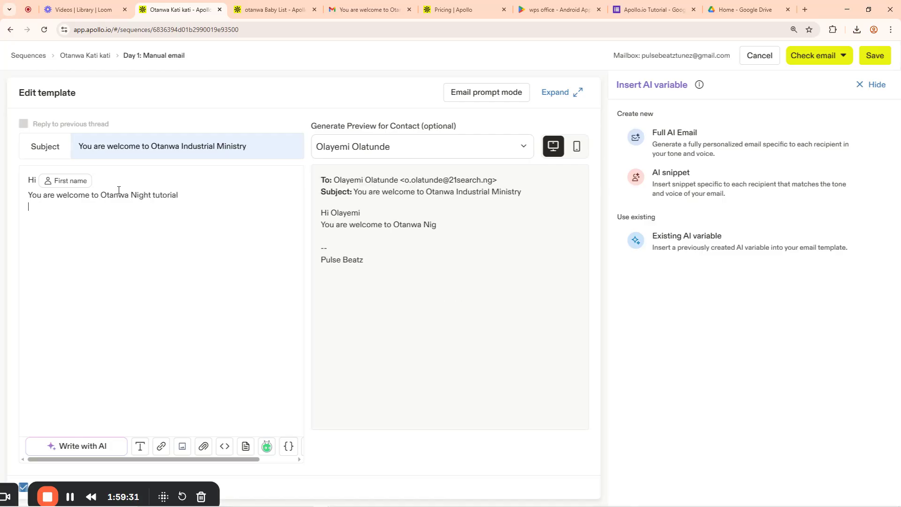
type("rial")
key("Return")
type("I unde")
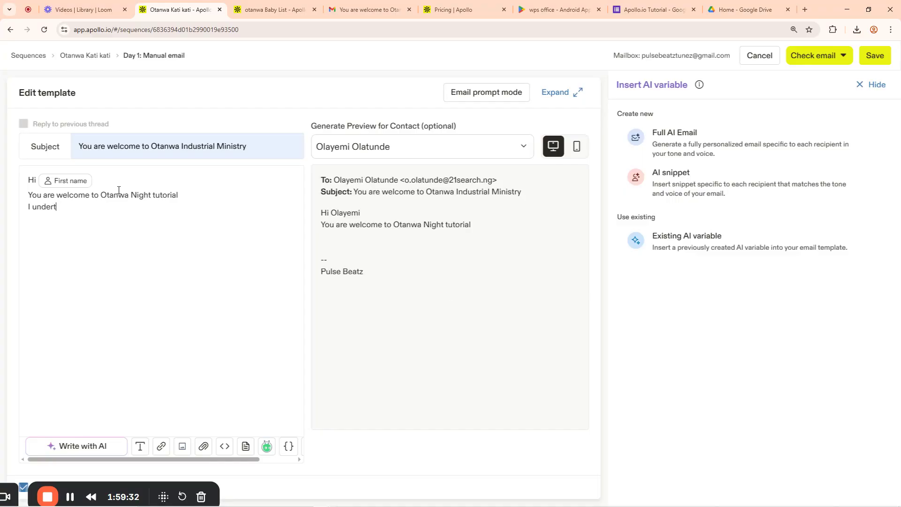
type("rstan you leatn Apollo.io Today")
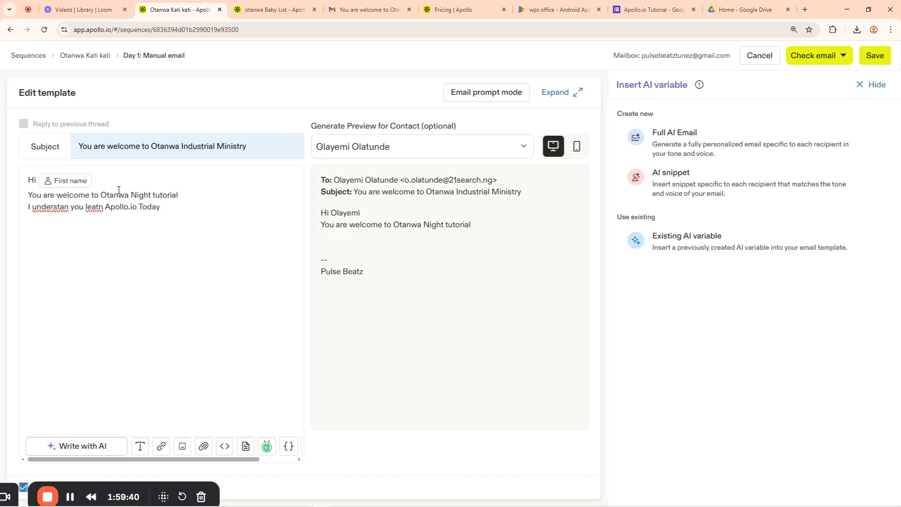
key("Return")
type("H")
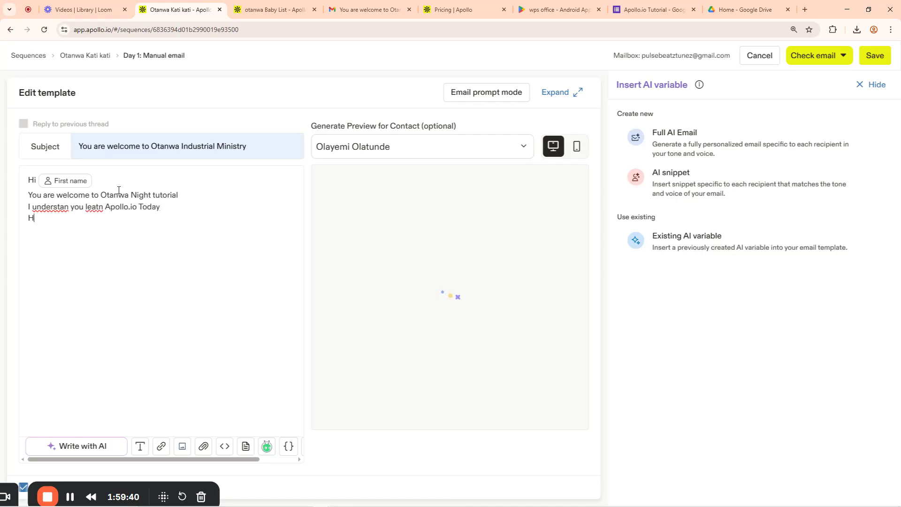
type("ope y")
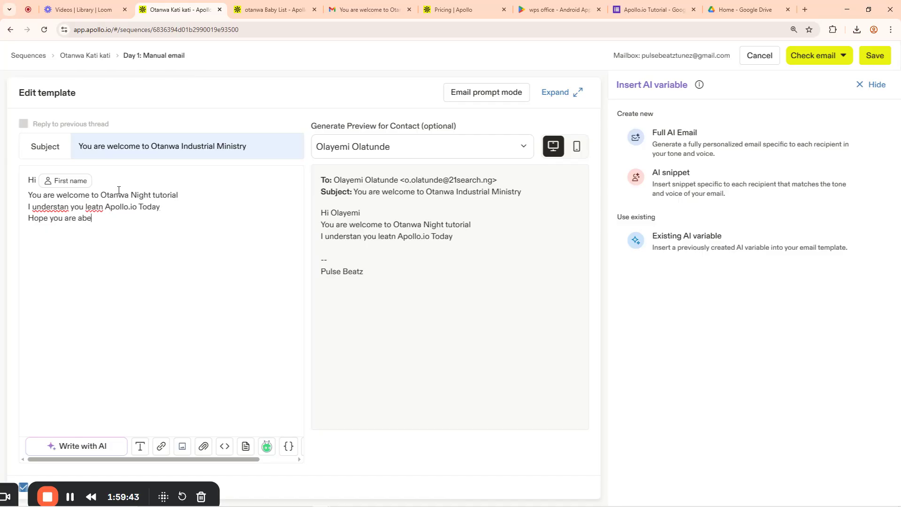
type("ou are able to fo")
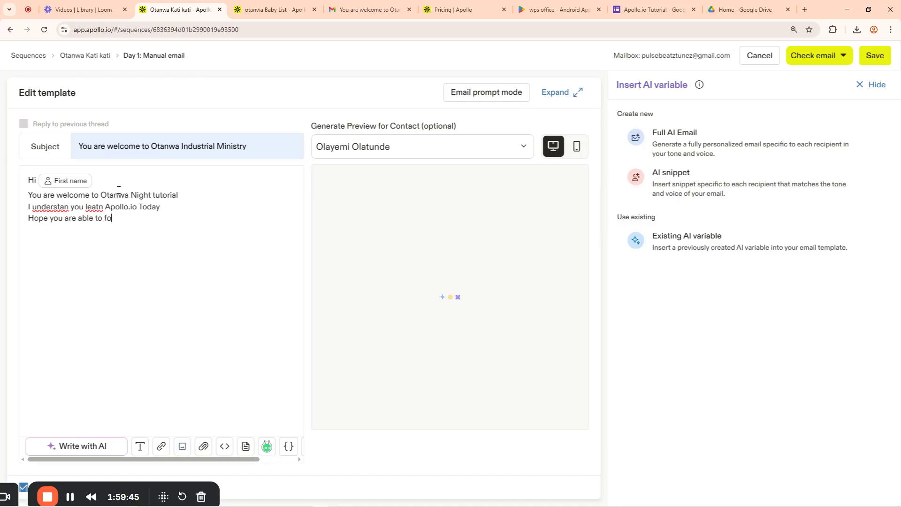
type("llow up with")
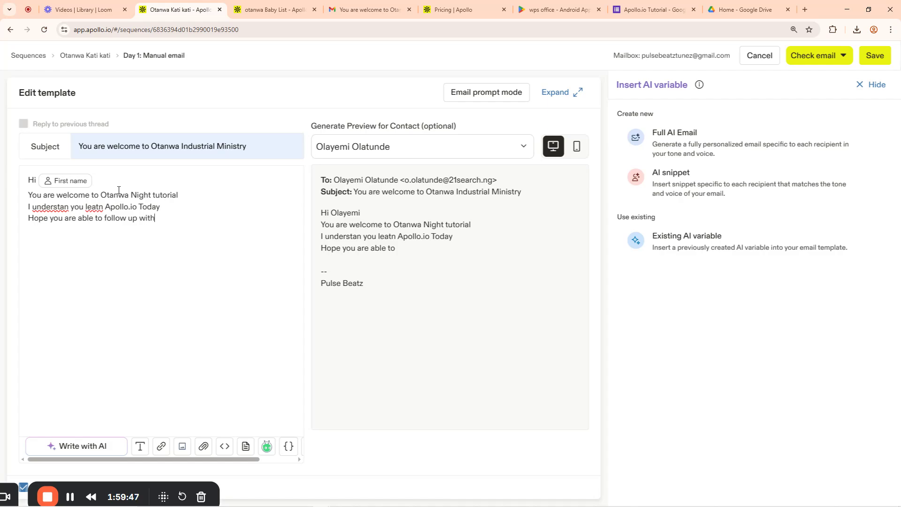
type(" other tuto")
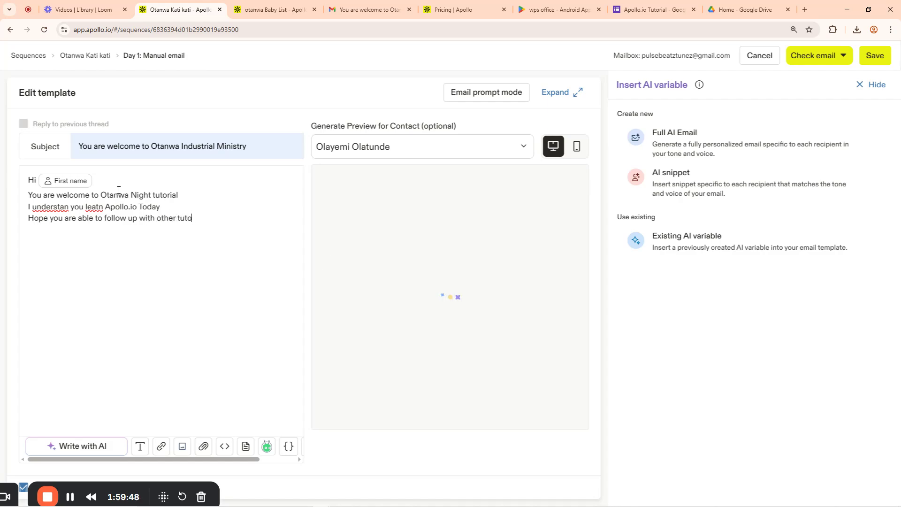
type("rials and Ekw")
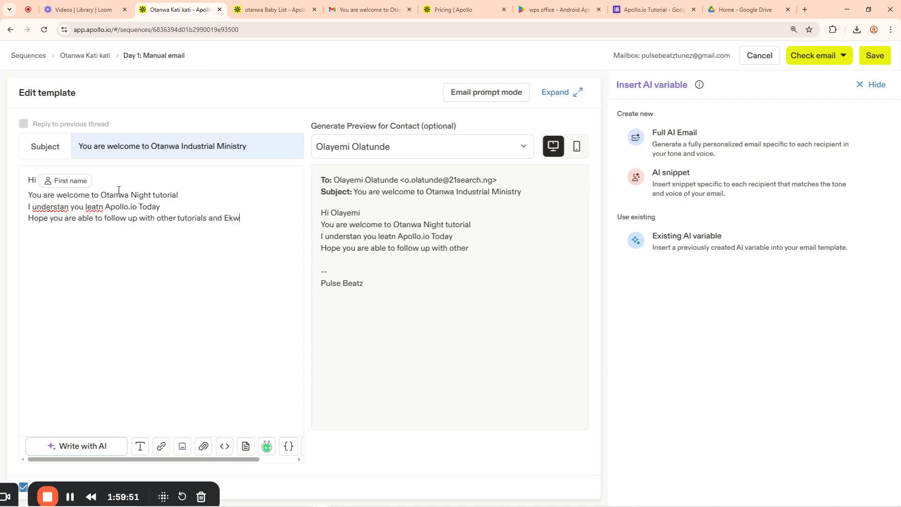
type("y's Recordings as well")
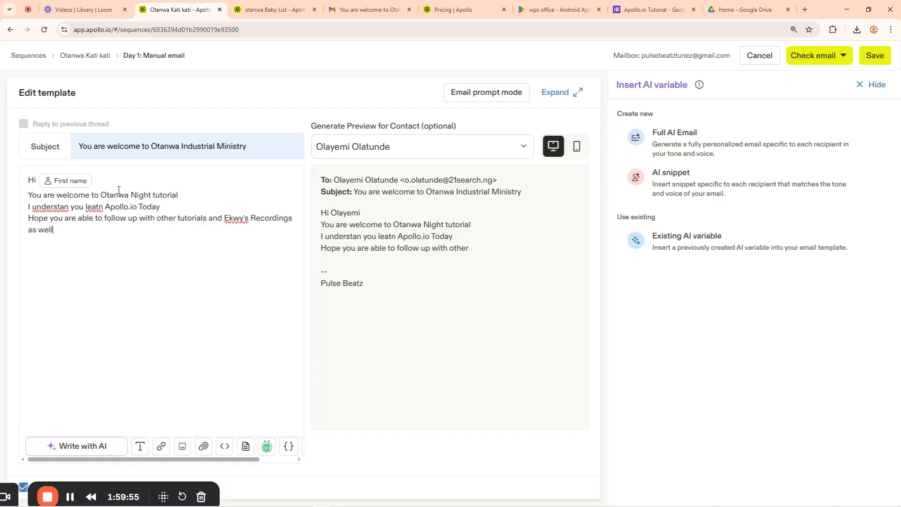
Add the 40% Discount 'Click here to order now' link and send a test email to yourself
left_click(69, 498)
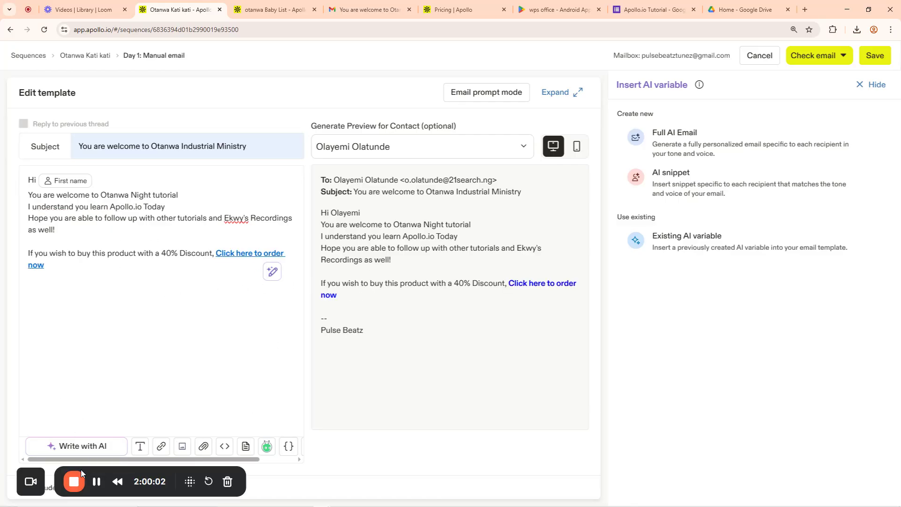
left_click_drag(103, 474, 514, 472)
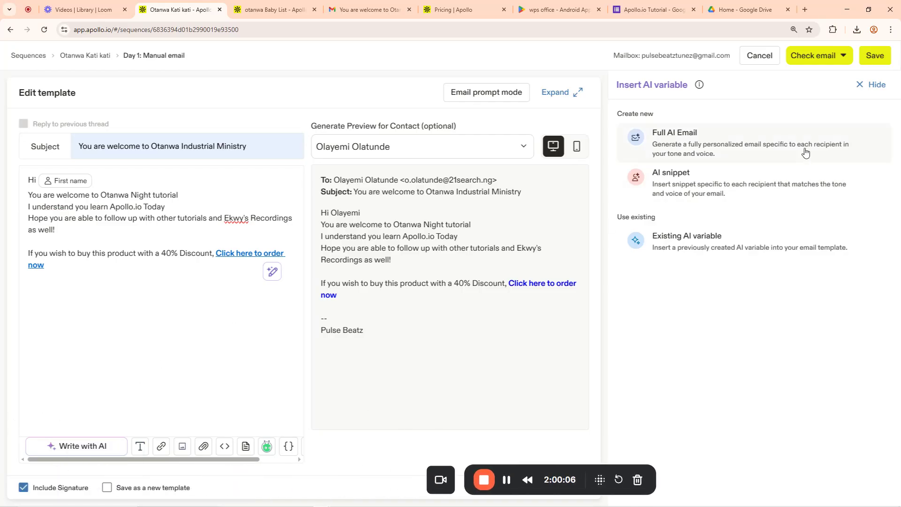
left_click(809, 57)
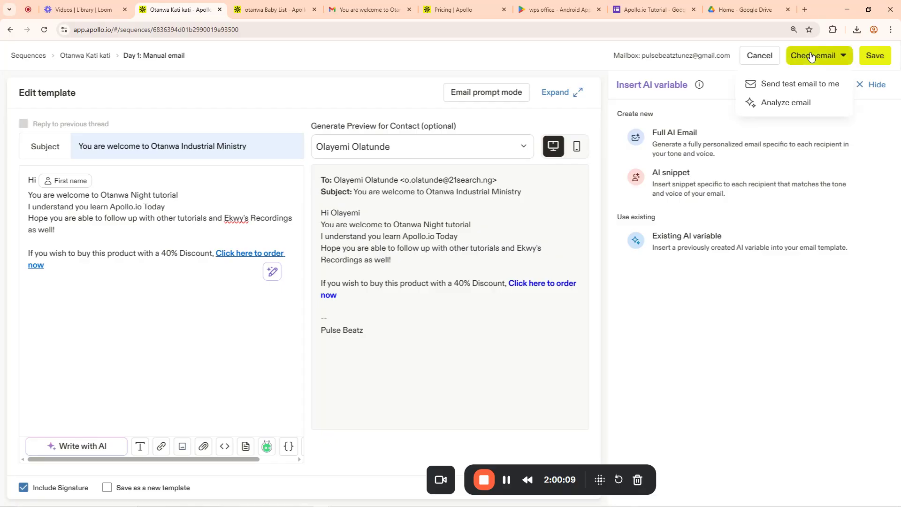
left_click(782, 85)
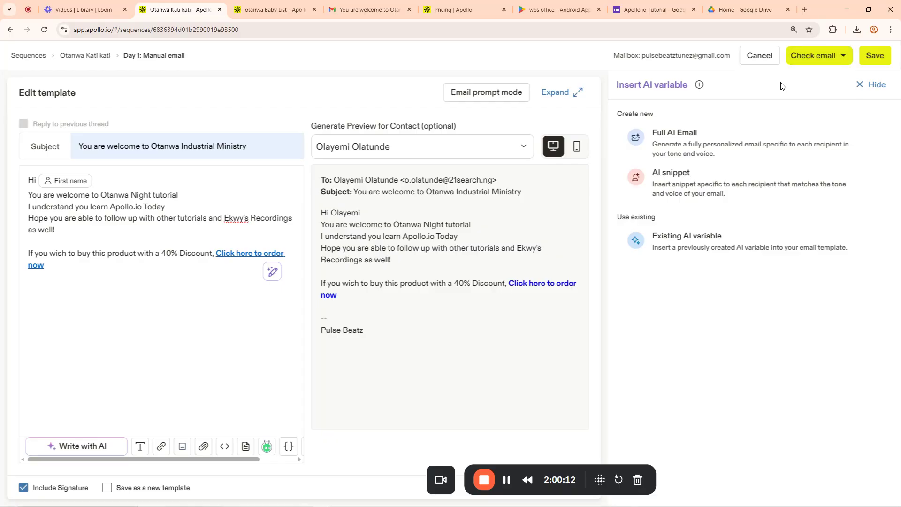
Refresh the Gmail inbox, open the 'You are welcome to Otanwa Industrial Ministry' test email, and check its greeting
left_click(372, 9)
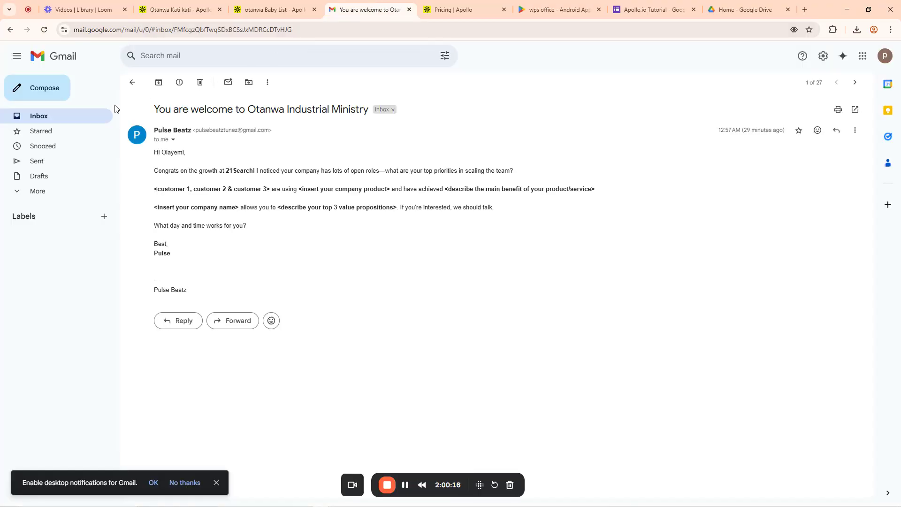
left_click(58, 112)
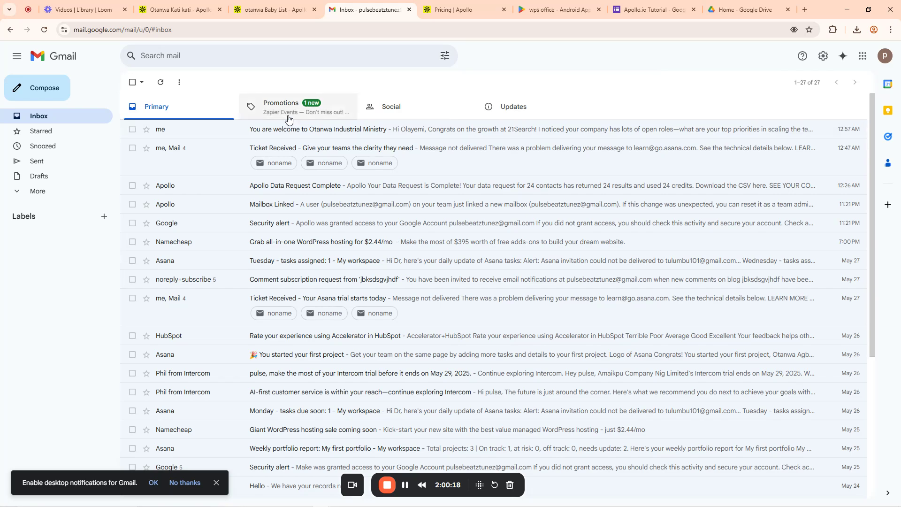
left_click(44, 30)
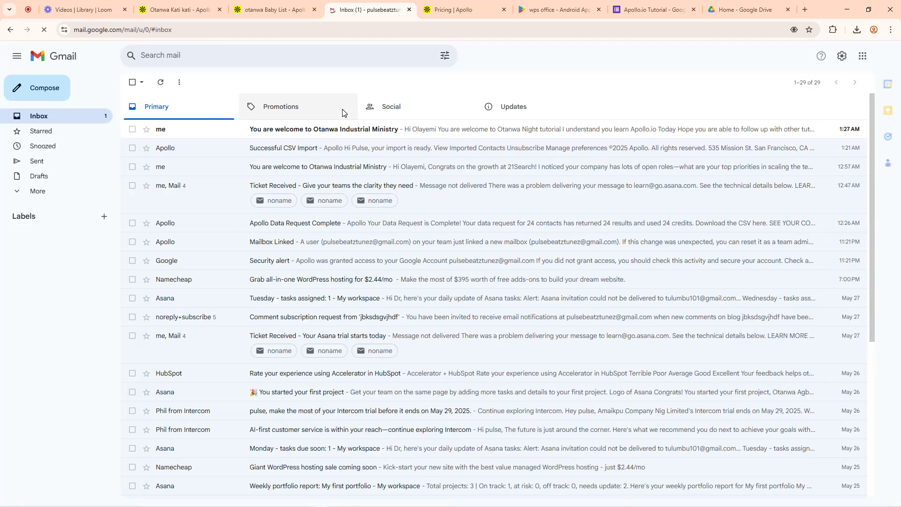
left_click(351, 133)
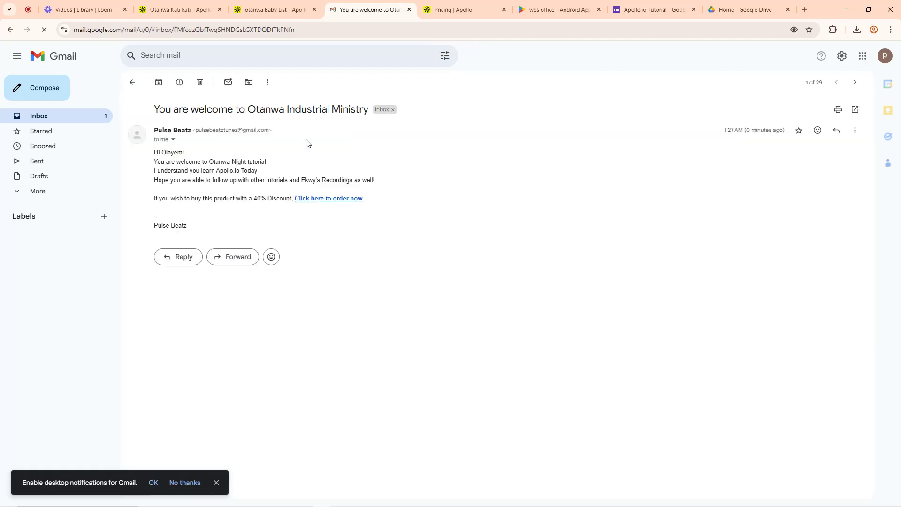
left_click_drag(154, 151, 299, 181)
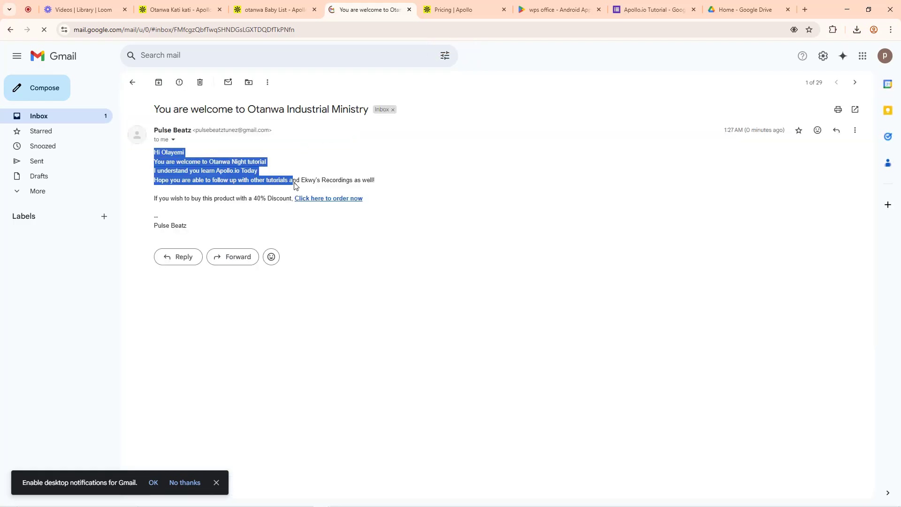
left_click(352, 172)
Back in Apollo, save the edited manual email template
left_click(178, 10)
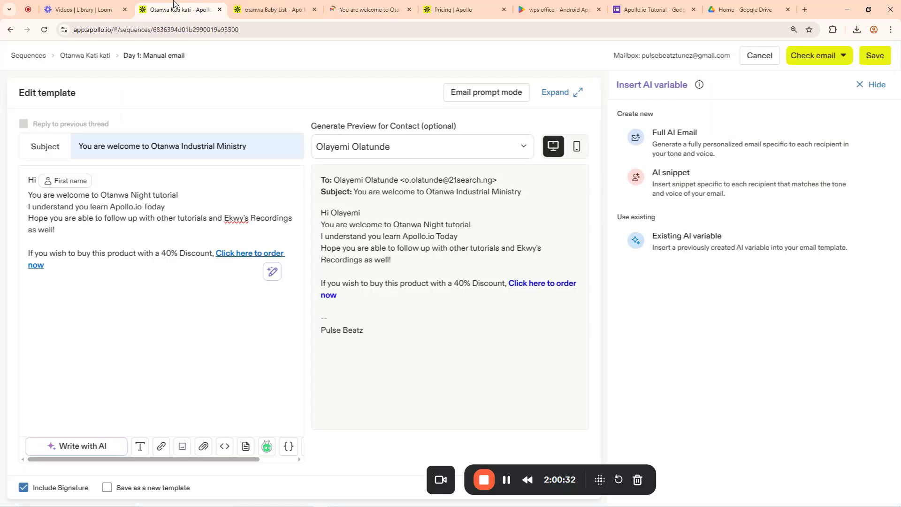
left_click(875, 55)
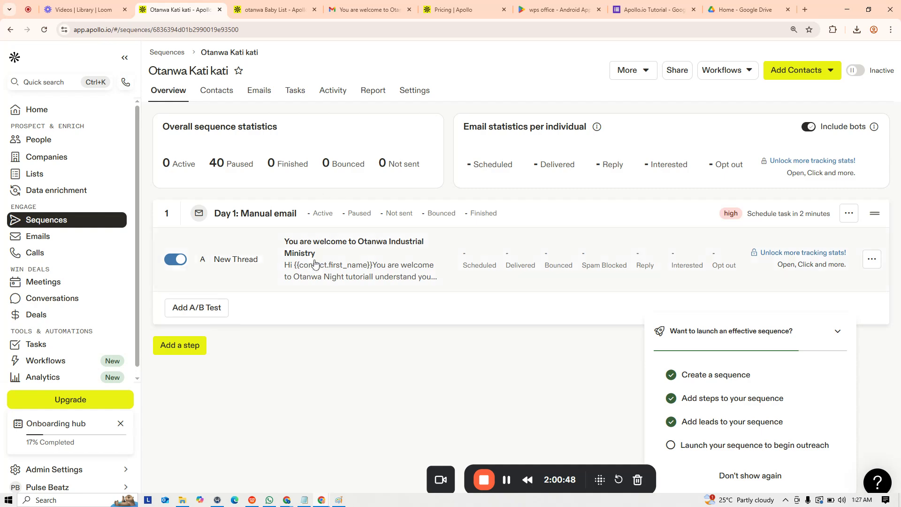
left_click(506, 481)
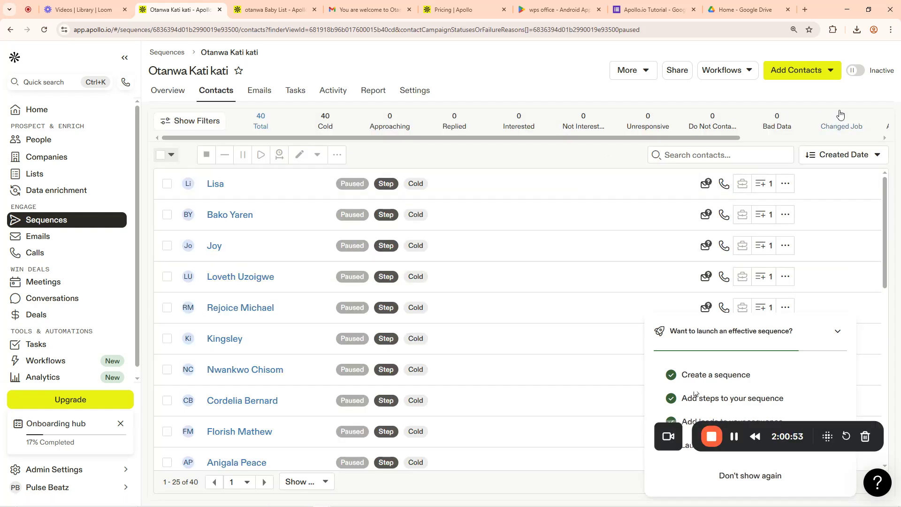
Switch the Otanwa Kati kati sequence to Active and go to the Emails list
left_click(855, 71)
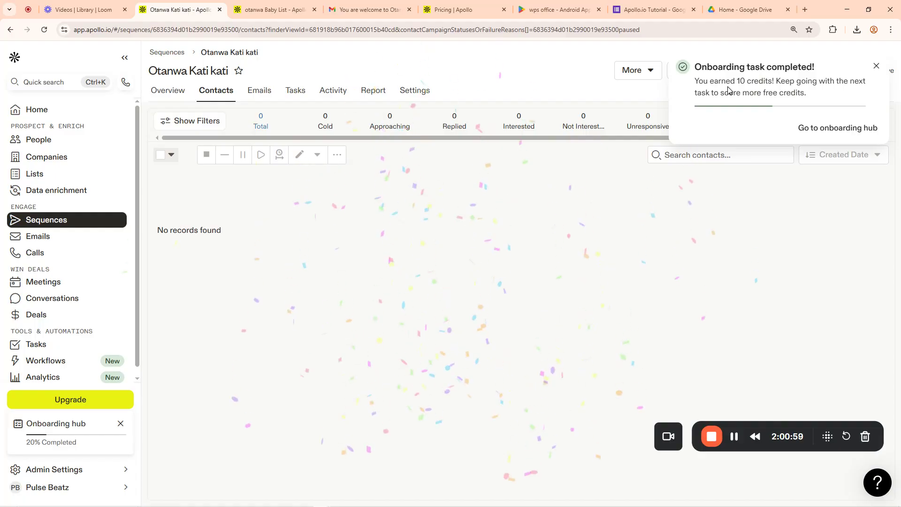
left_click(880, 68)
left_click(181, 94)
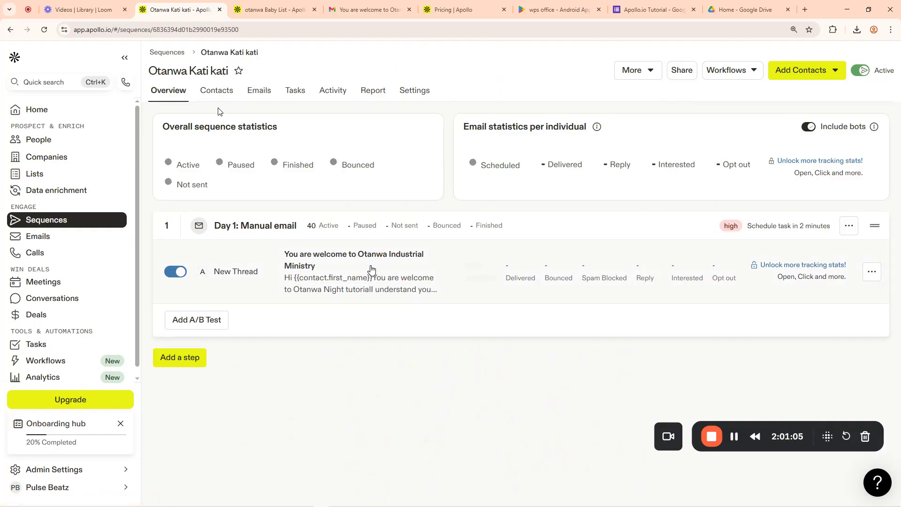
left_click(40, 238)
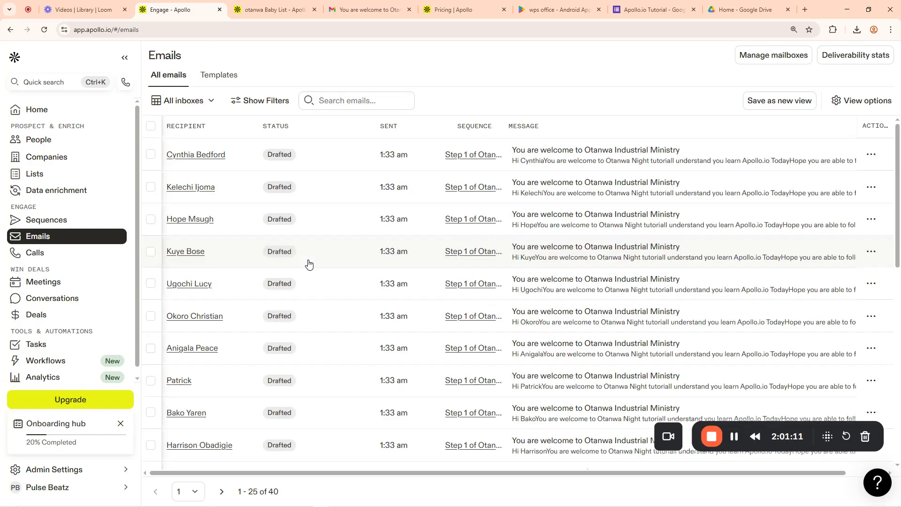
Select all 40 drafted sequence emails using Select all (40) and Apply
left_click(151, 126)
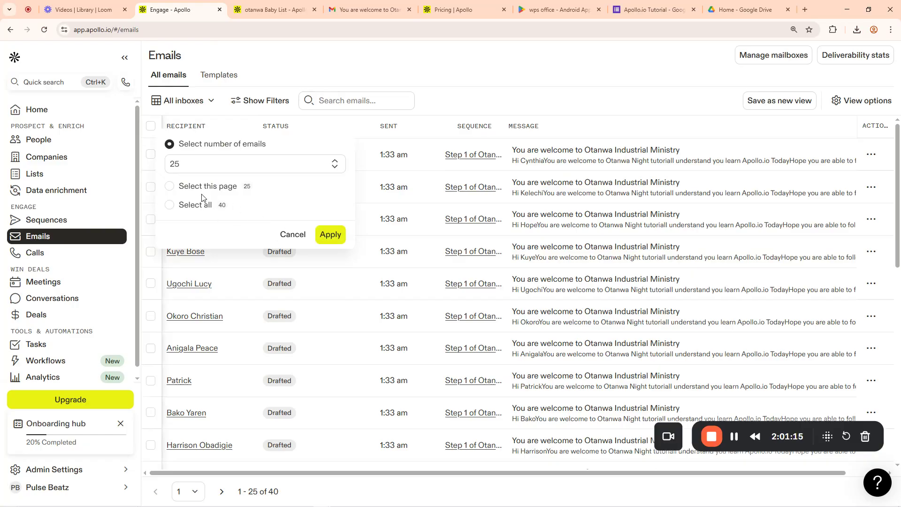
left_click(195, 208)
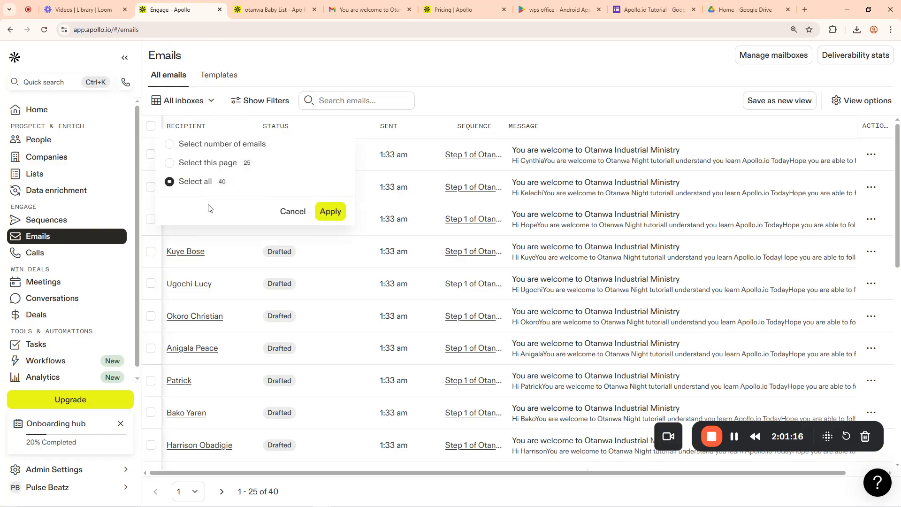
left_click(334, 213)
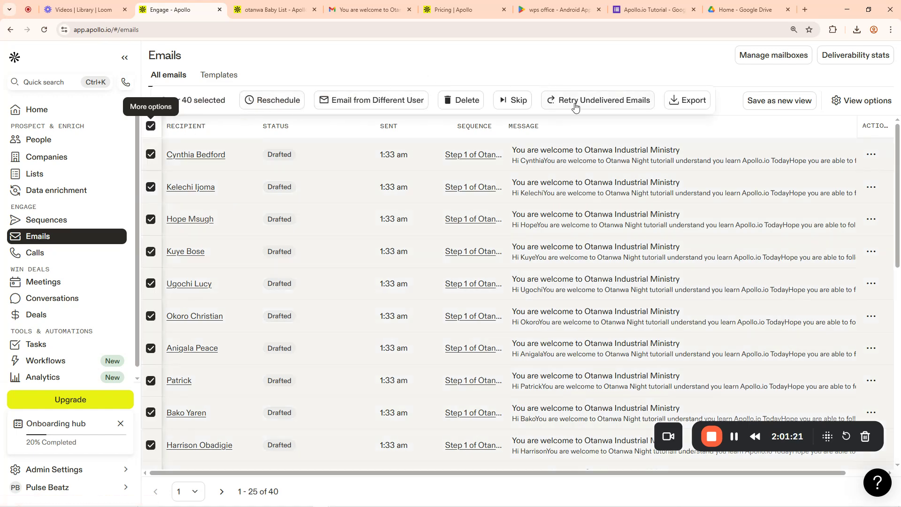
left_click(862, 101)
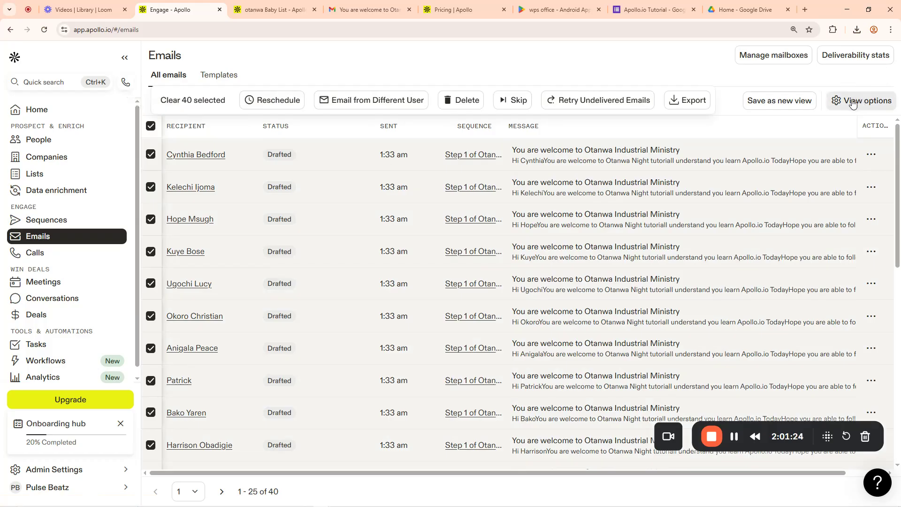